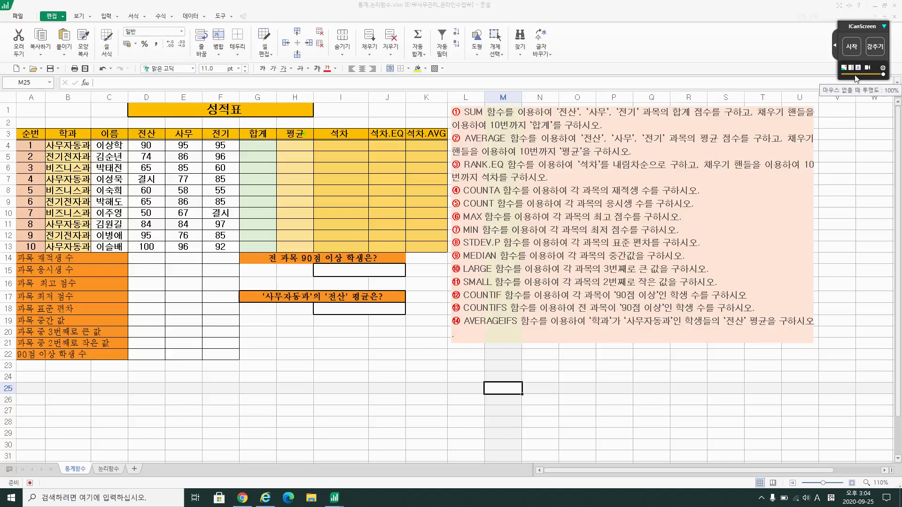
Step: Review the students' department and name columns and their 전산, 사무 and 전기 scores, including the 결시 entries
left_click(72, 145)
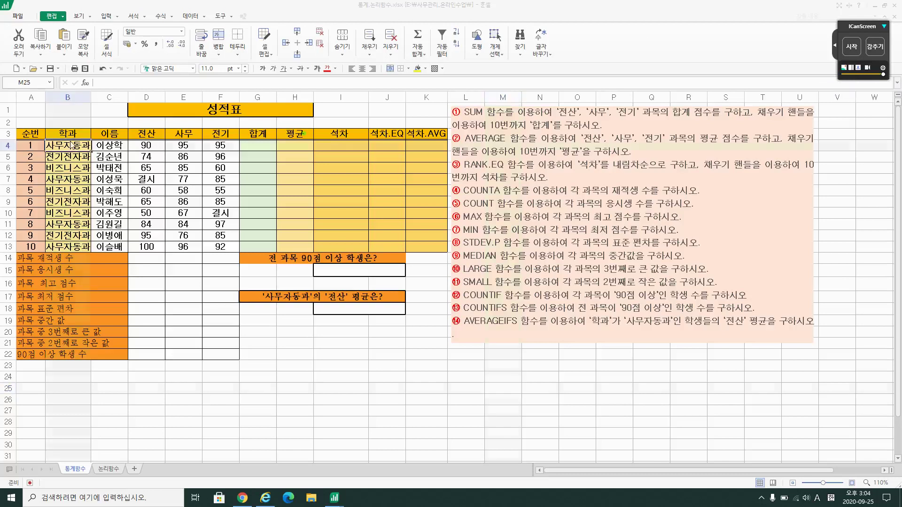
left_click(107, 146)
left_click(109, 178)
left_click(142, 179)
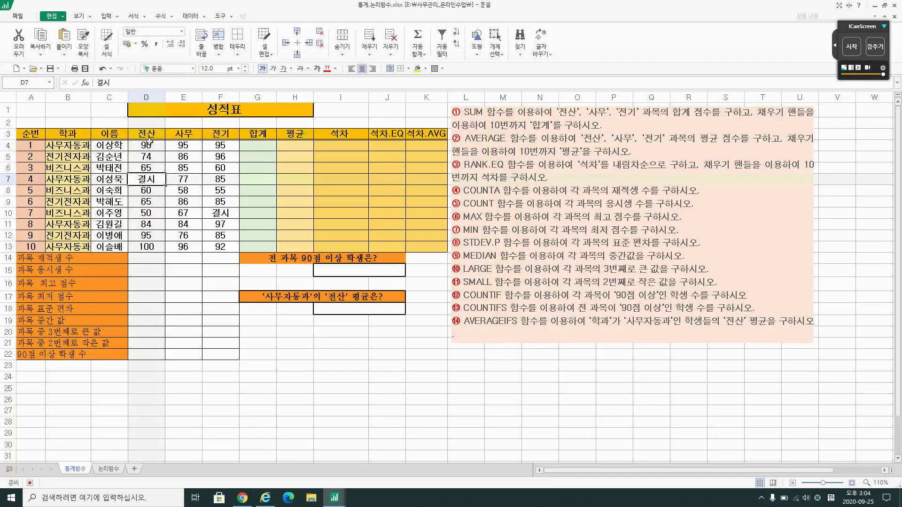
left_click(150, 137)
left_click(190, 136)
left_click(216, 135)
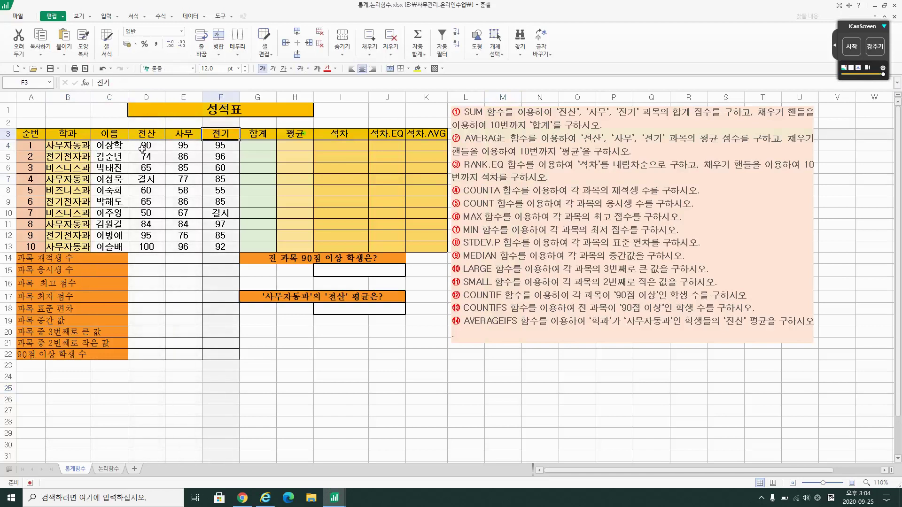
left_click_drag(142, 149, 215, 169)
left_click(198, 214)
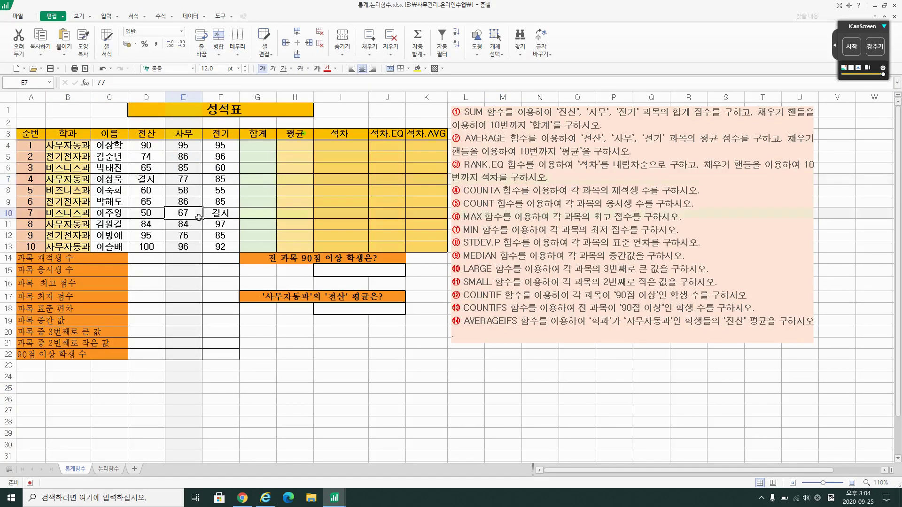
left_click(220, 212)
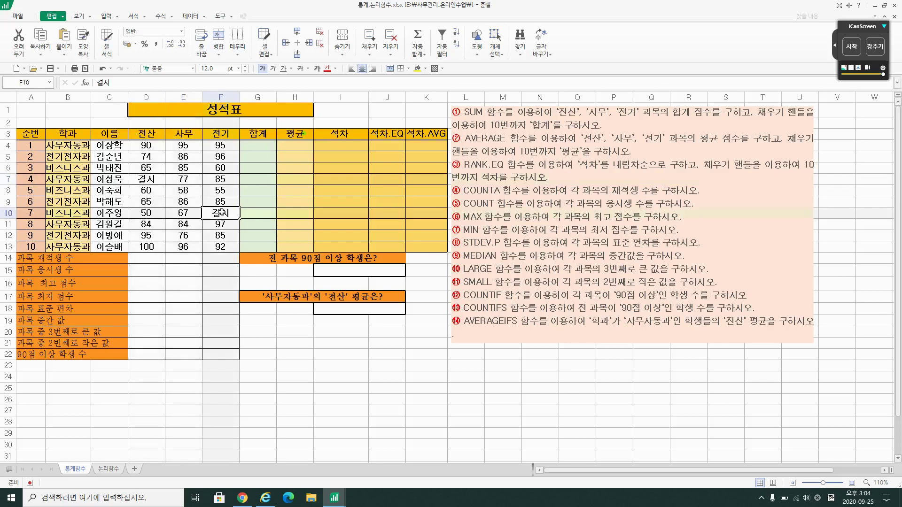
Step: Review the empty 합계, 평균, 석차, 석차.EQ and 석차.AVG columns and the heading asking about scores of 90 or more
left_click(260, 145)
left_click(302, 144)
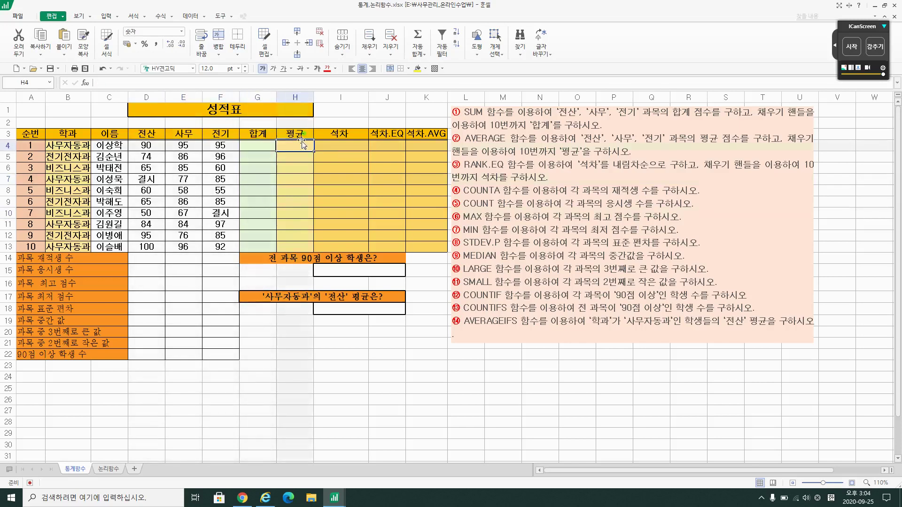
left_click(340, 143)
left_click(385, 142)
left_click(419, 142)
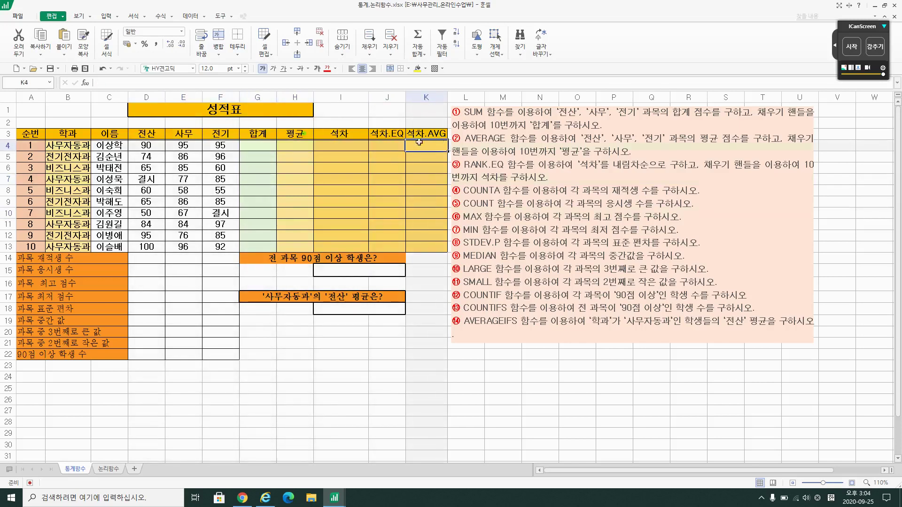
left_click(393, 138)
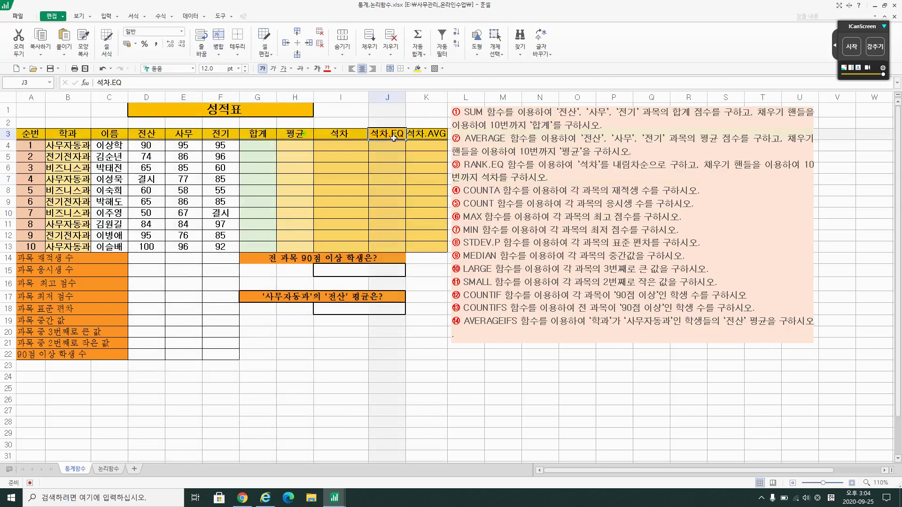
left_click(426, 139)
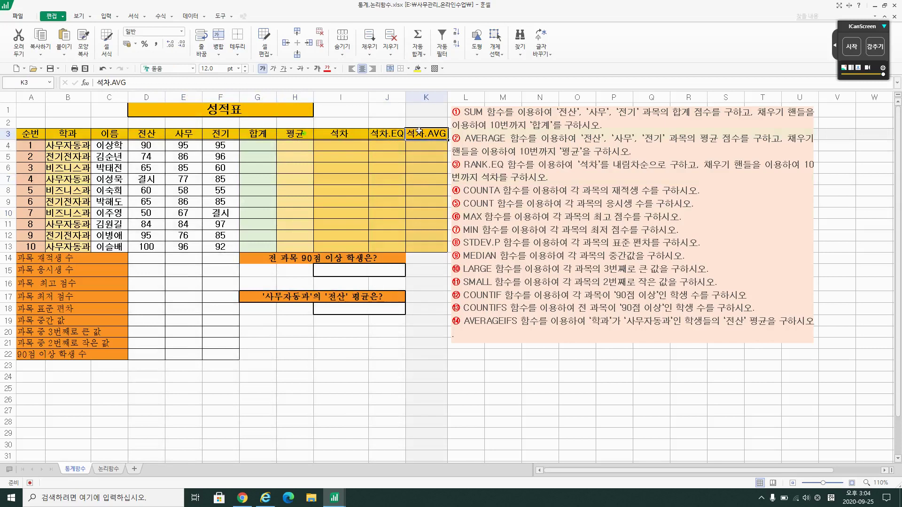
left_click(332, 257)
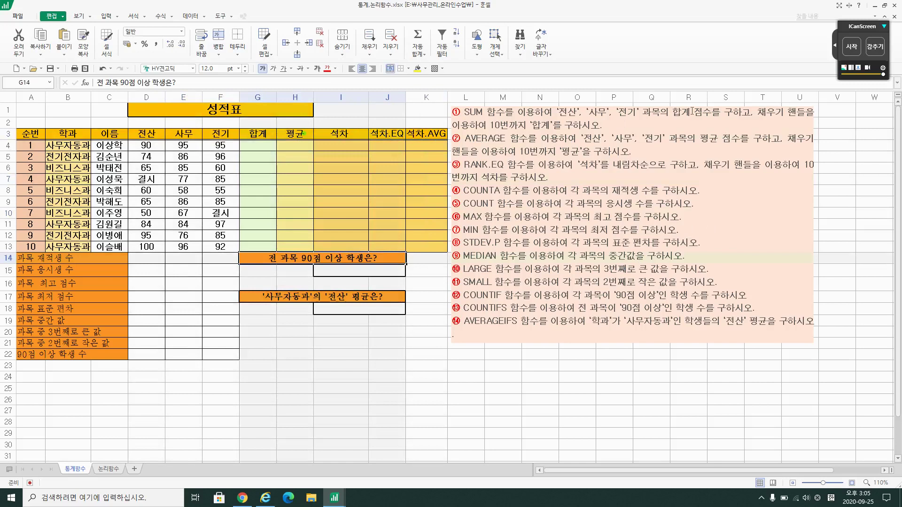
left_click(855, 49)
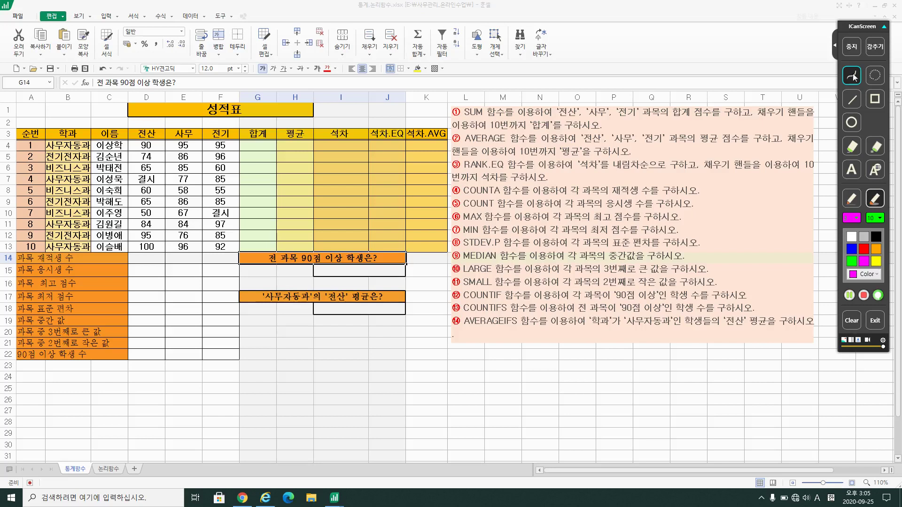
left_click(852, 47)
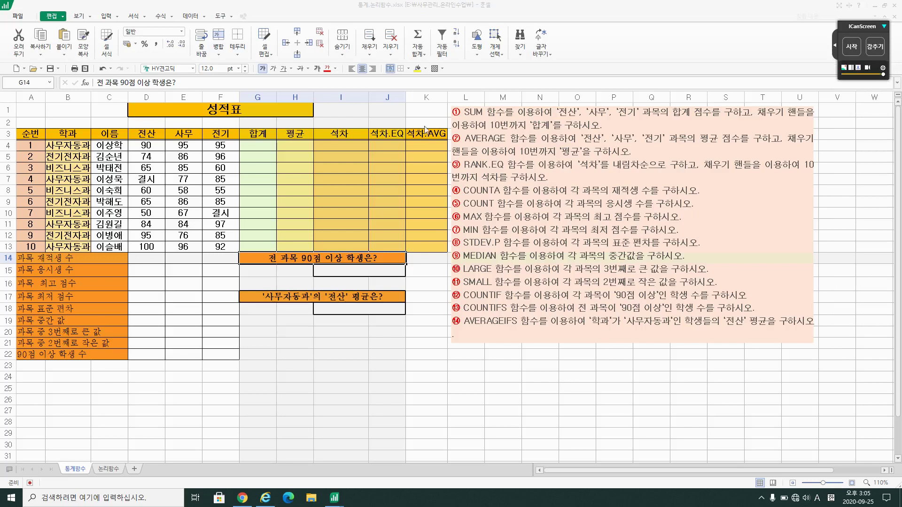
Step: Begin a SUM formula in G4, the first student's 합계 cell, for the three subject scores
left_click(266, 143)
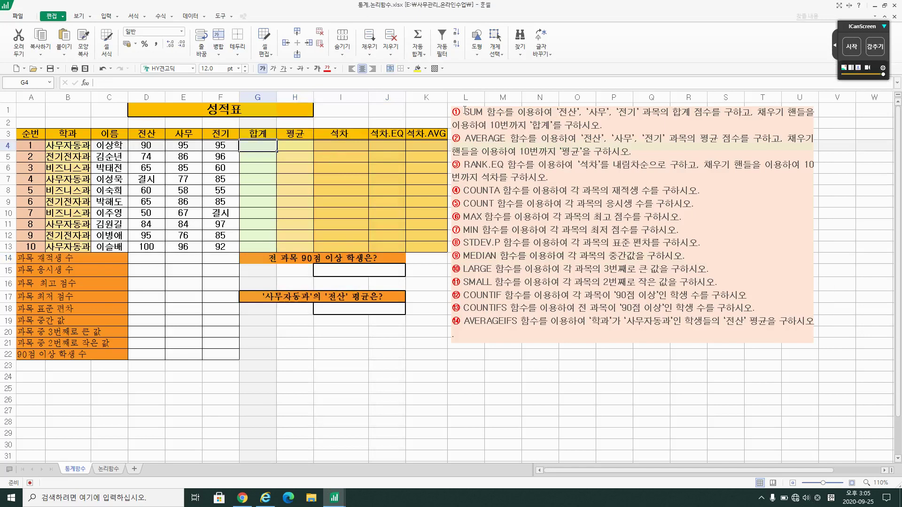
left_click(146, 144)
left_click(194, 144)
left_click(235, 144)
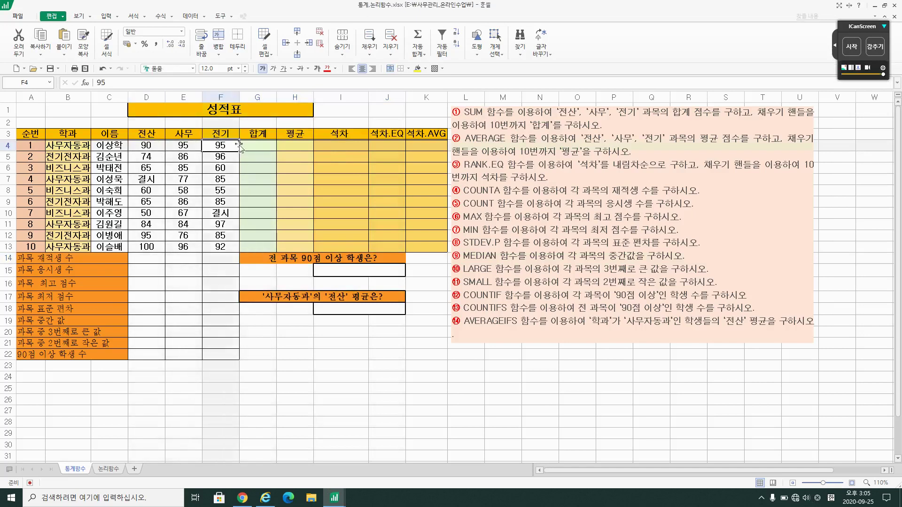
left_click(264, 147)
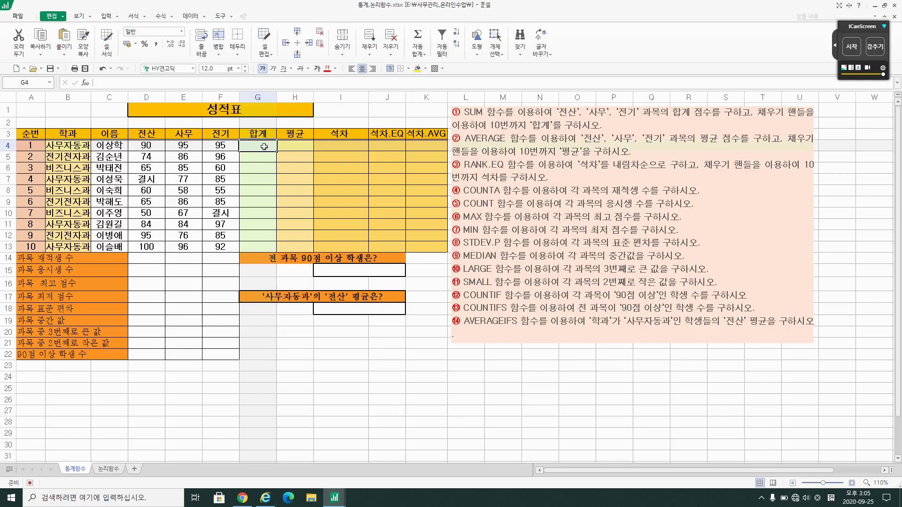
type("=녀")
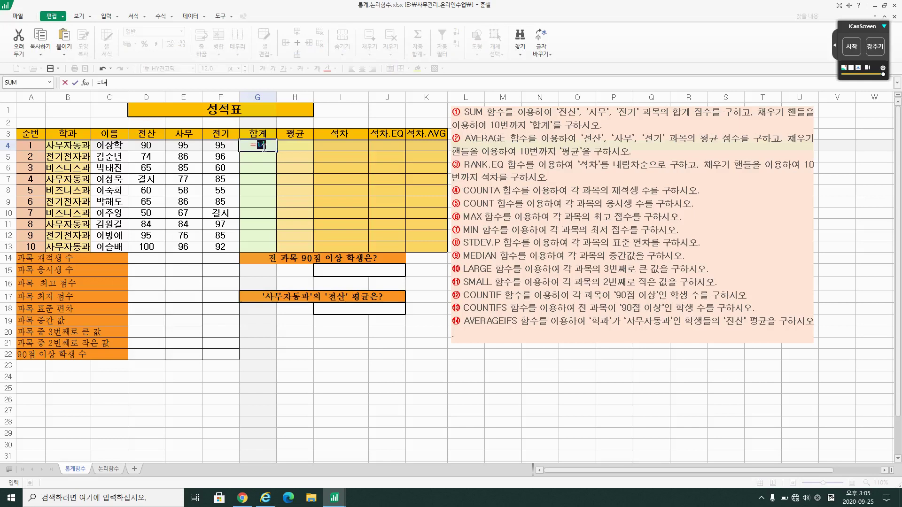
key("BackSpace")
key("BackSpace")
type("sum(")
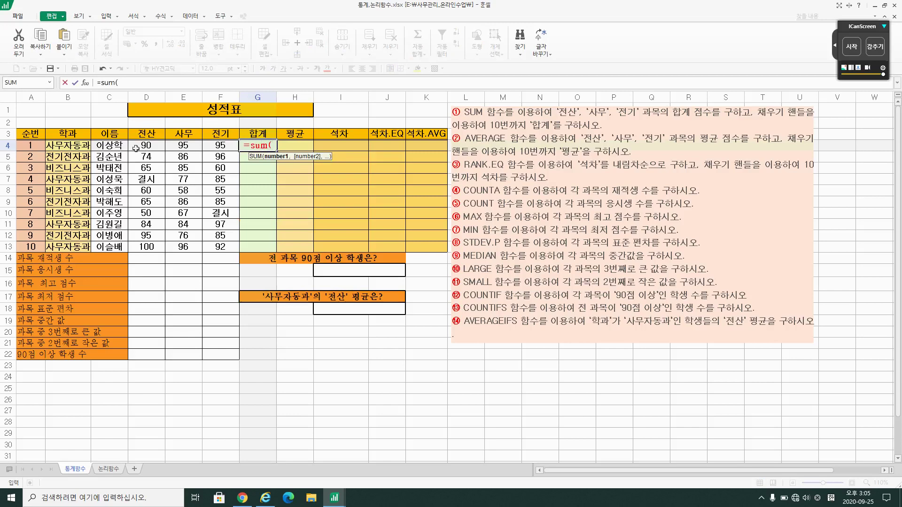
left_click_drag(135, 148, 221, 146)
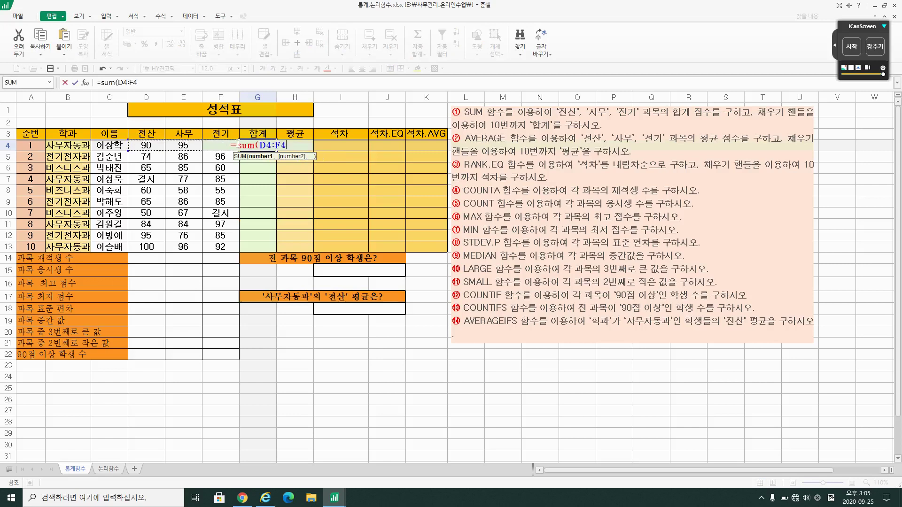
key("BackSpace")
key("BackSpace")
key("BackSpace")
key("BackSpace")
key("BackSpace")
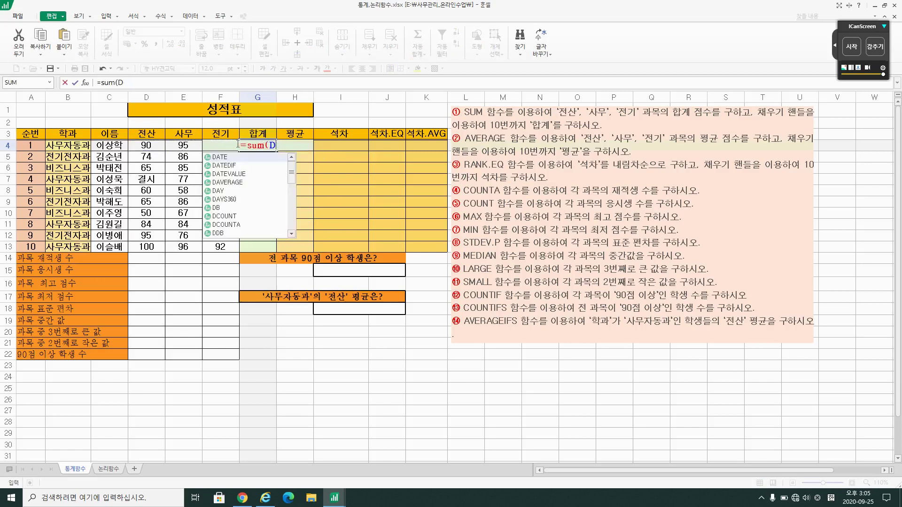
left_click(150, 149)
type(",")
left_click(183, 145)
type(",")
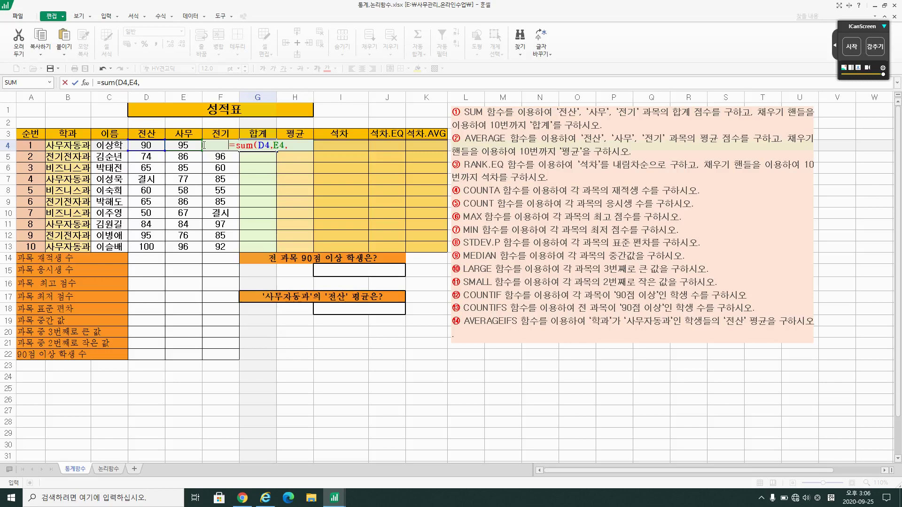
key("BackSpace")
key("BackSpace")
key("BackSpace")
key("BackSpace")
key("BackSpace")
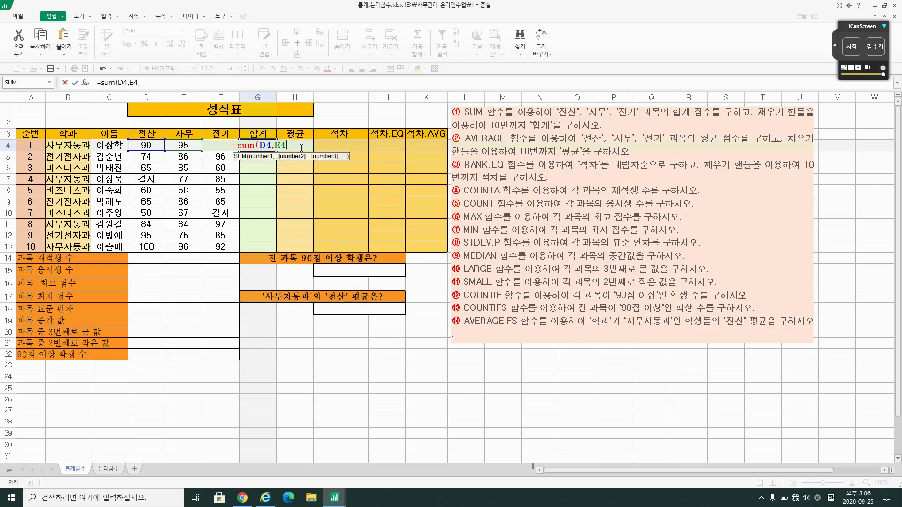
key("BackSpace")
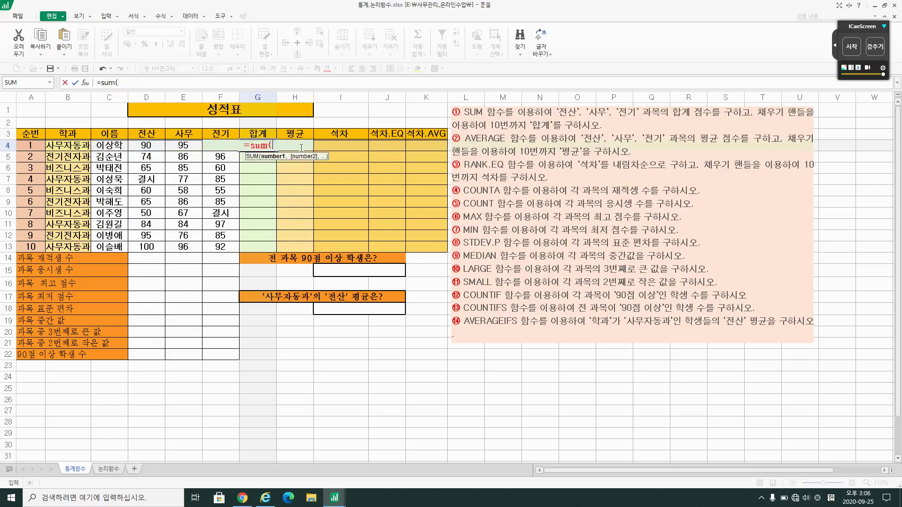
Step: Complete the SUM formula in G4 with the score range D4:F4
left_click(146, 145)
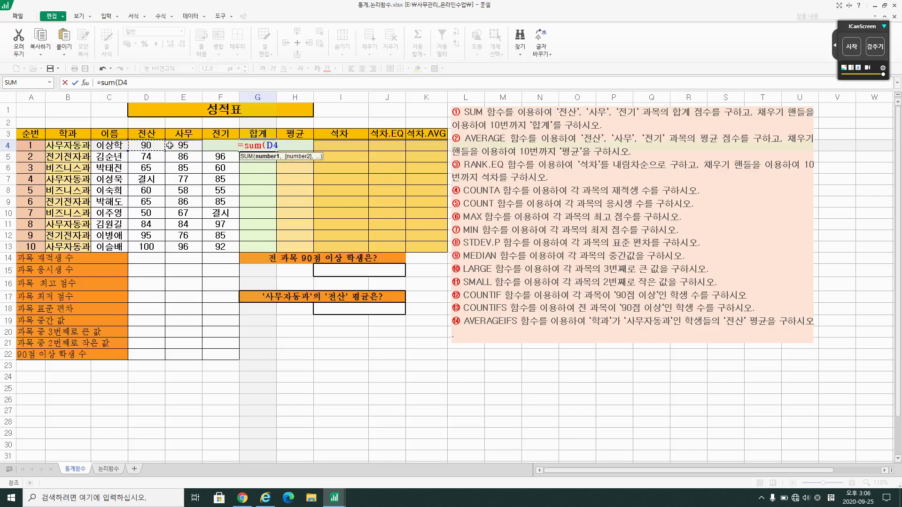
left_click_drag(170, 146, 209, 147)
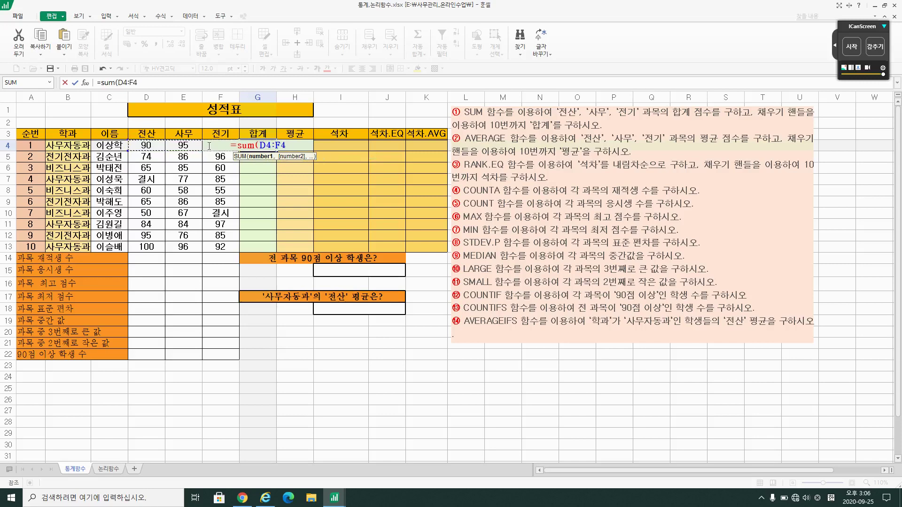
key("Return")
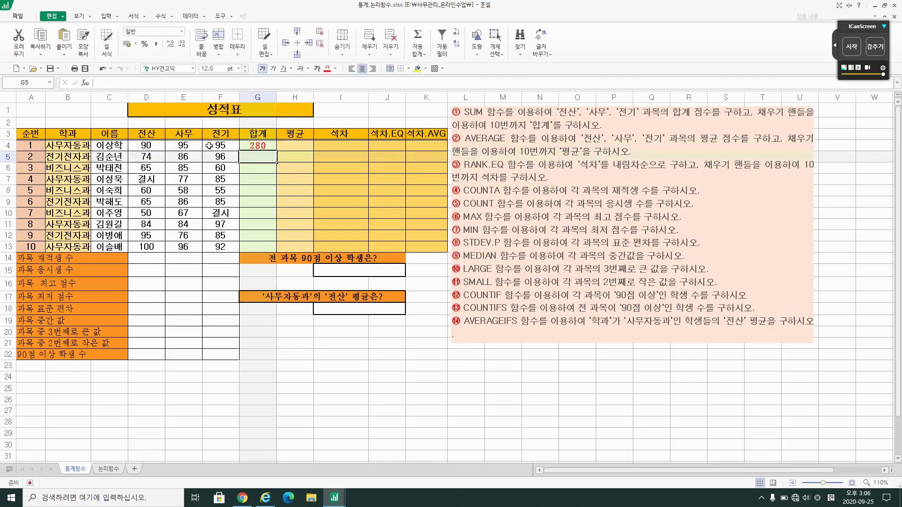
left_click(259, 144)
Step: Calculate the first student's 평균 in H4 with the AVERAGE function over D4:F4
left_click(289, 145)
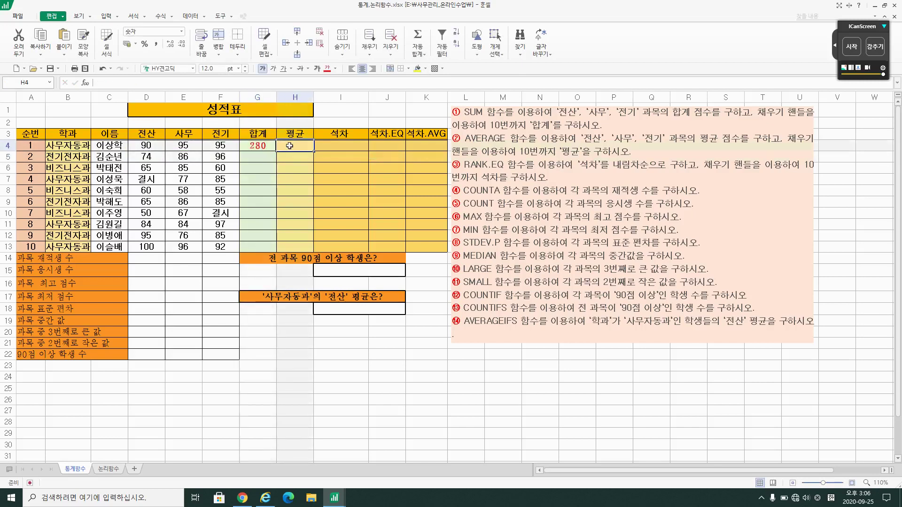
type("=a")
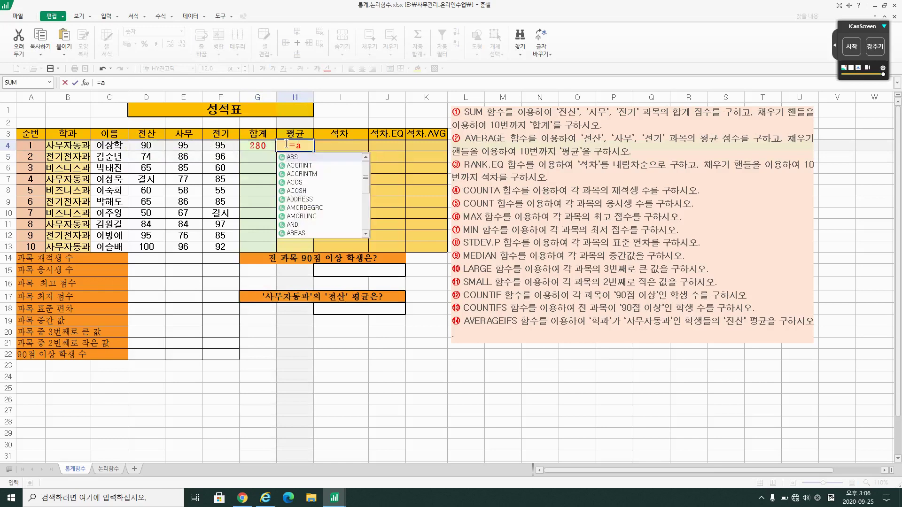
type("verage(")
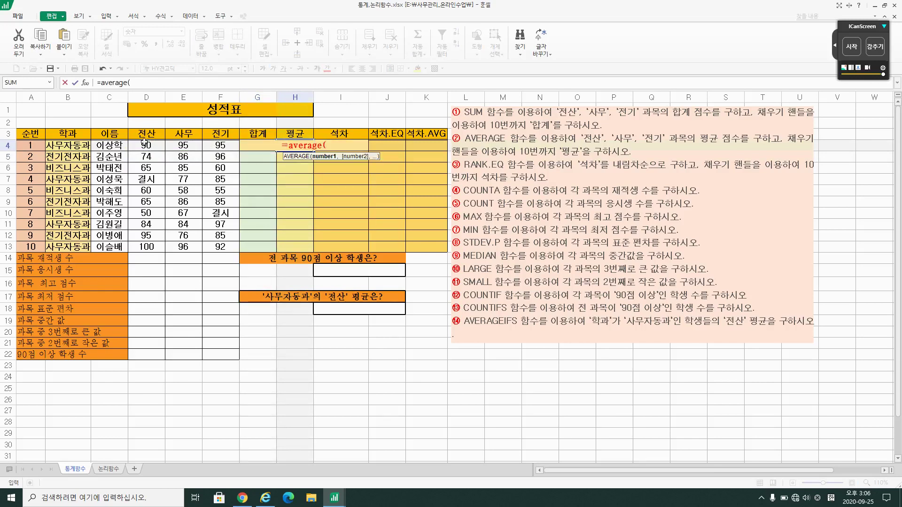
left_click_drag(137, 145, 207, 144)
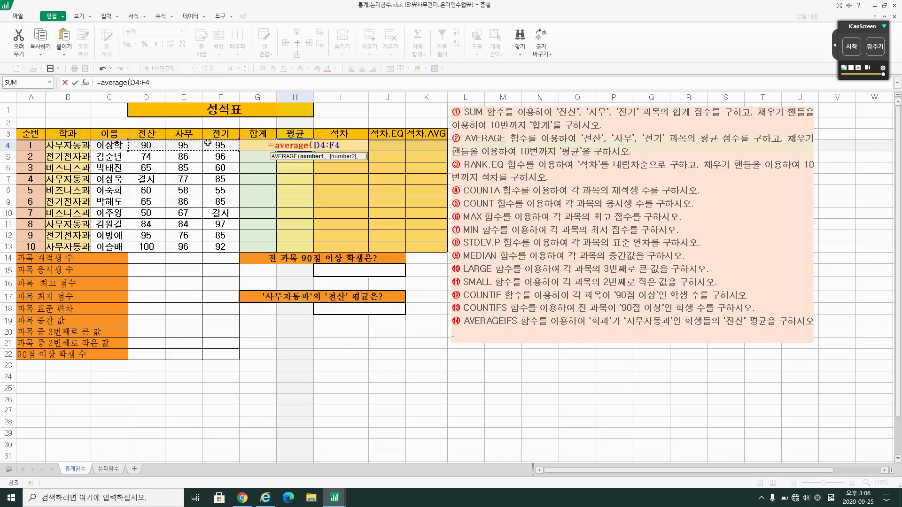
key("Return")
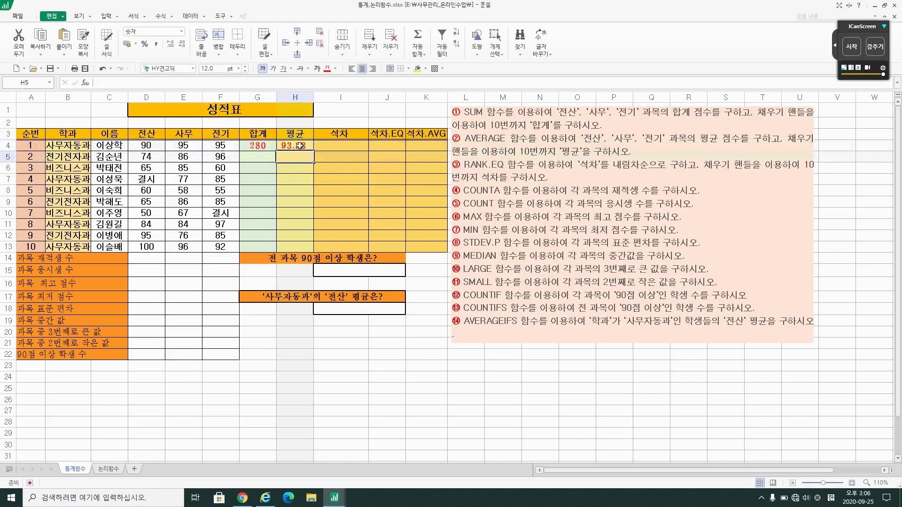
left_click(303, 145)
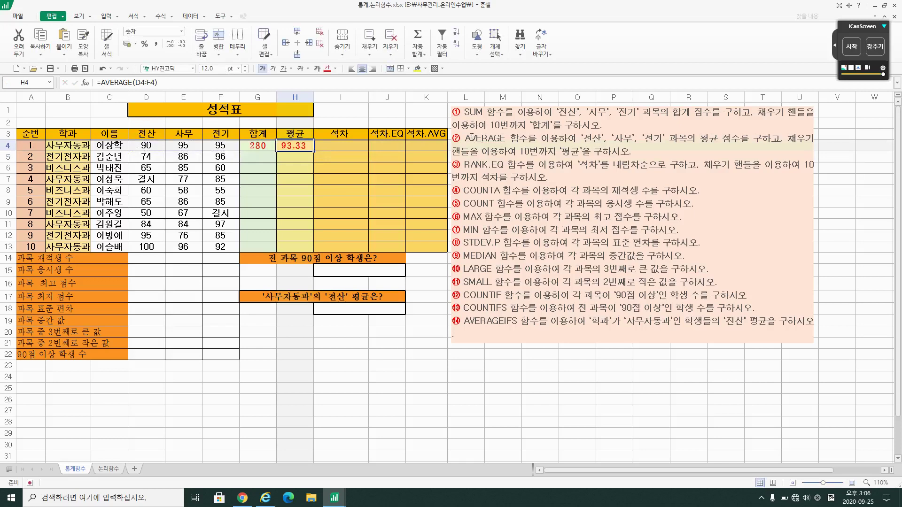
Step: Read the AVERAGE task and the start of the RANK.EQ task in the instruction text box
left_click_drag(470, 138, 617, 141)
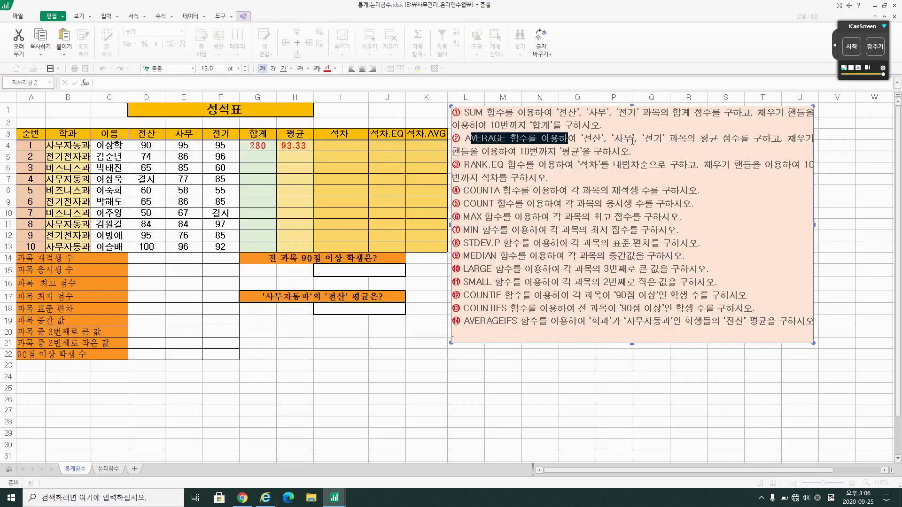
left_click(633, 140)
left_click(662, 139)
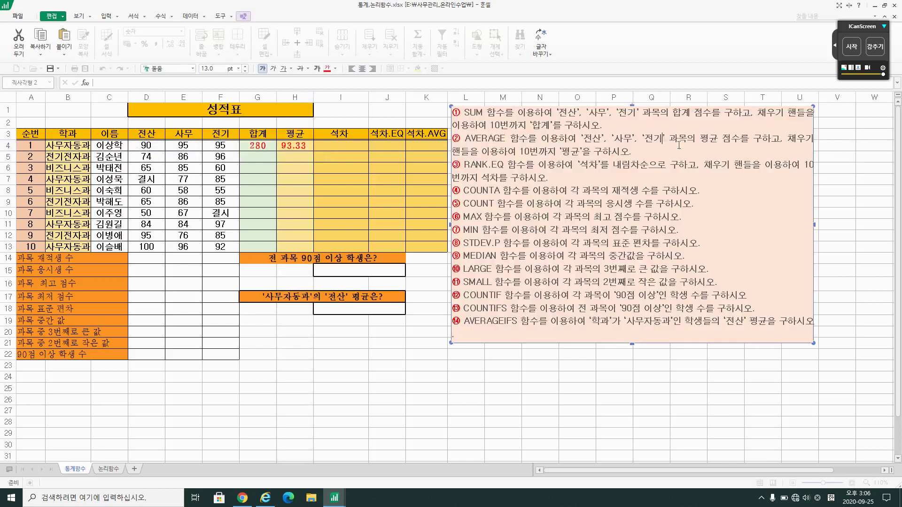
left_click_drag(630, 151, 519, 139)
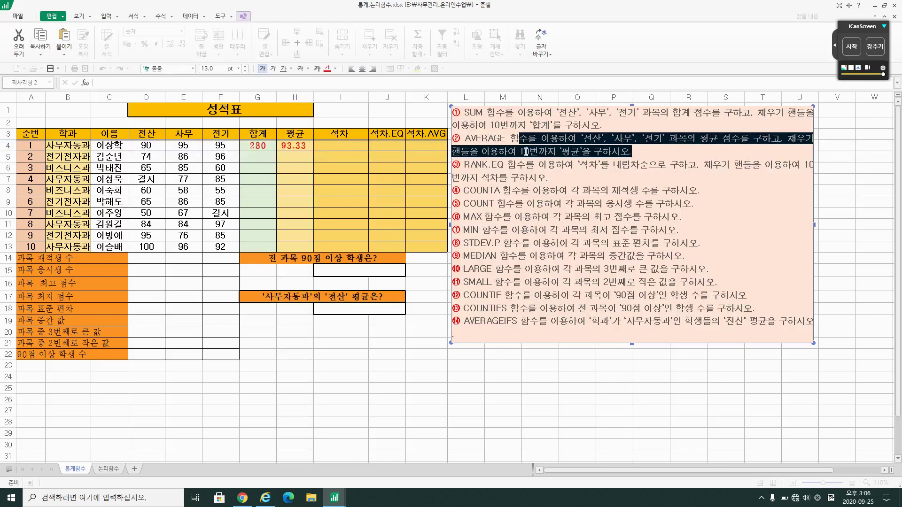
left_click(526, 151)
left_click_drag(465, 165, 490, 166)
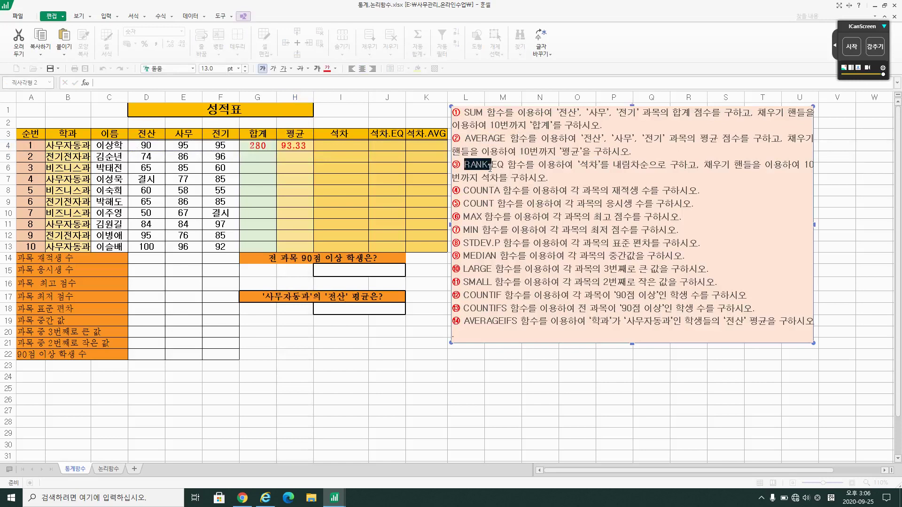
Step: Begin a RANK formula in I4, the first student's 석차 cell, ranking H4 against the 평균 range H4:H13
left_click(331, 143)
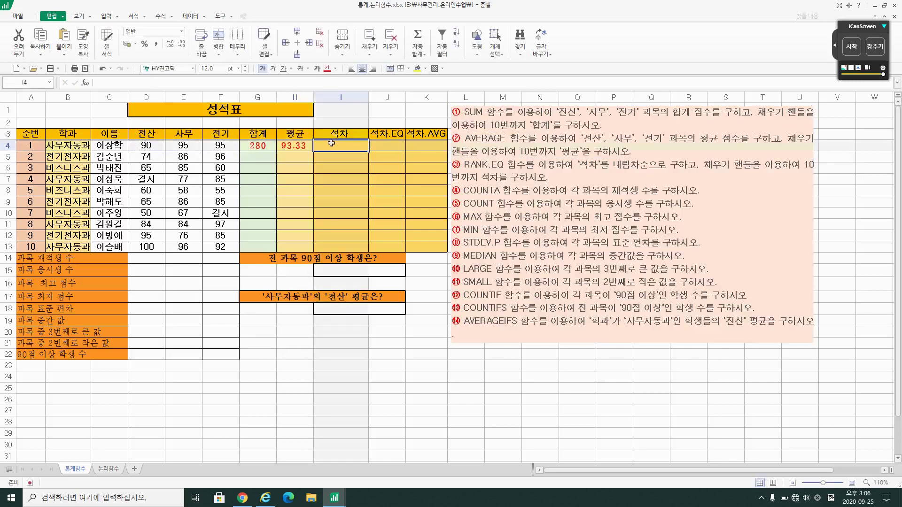
left_click(403, 145)
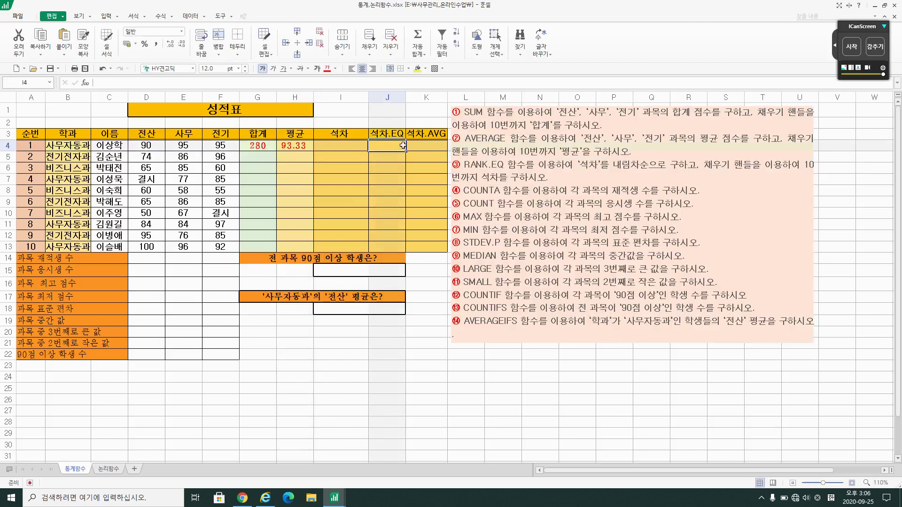
left_click(429, 145)
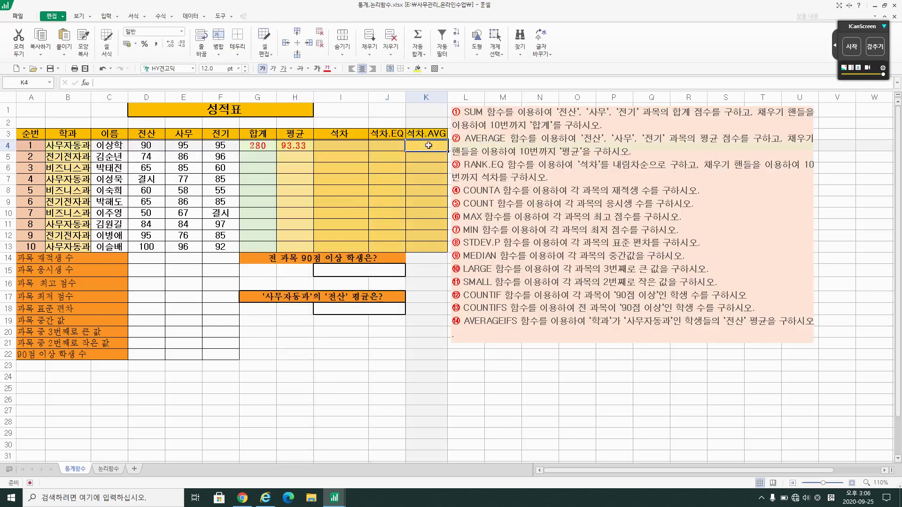
left_click(357, 146)
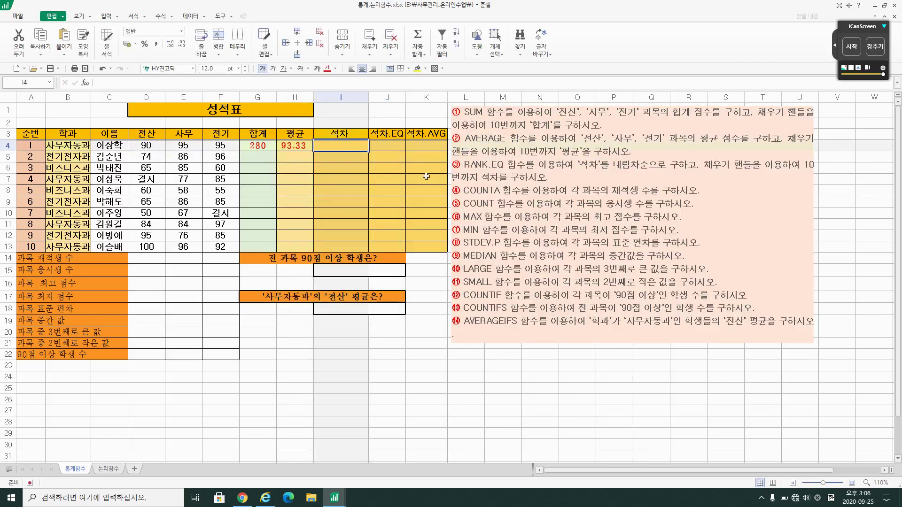
type("=")
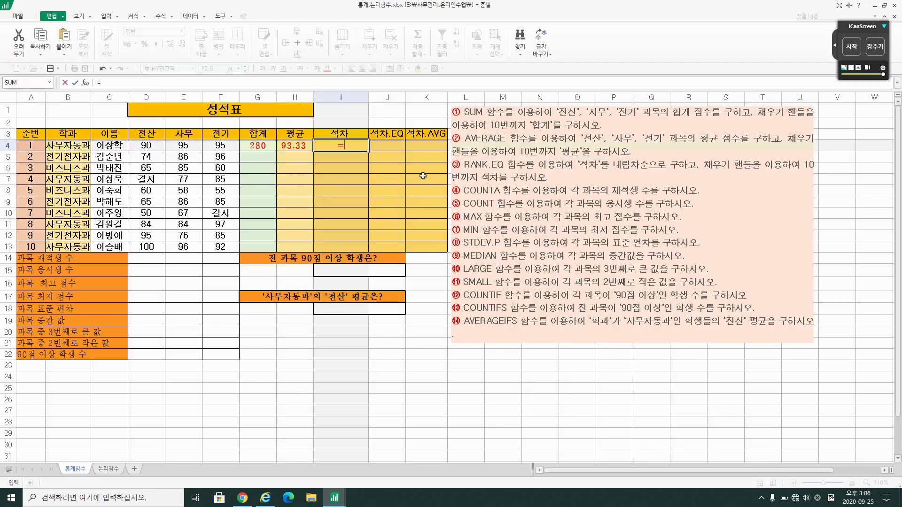
type("rank")
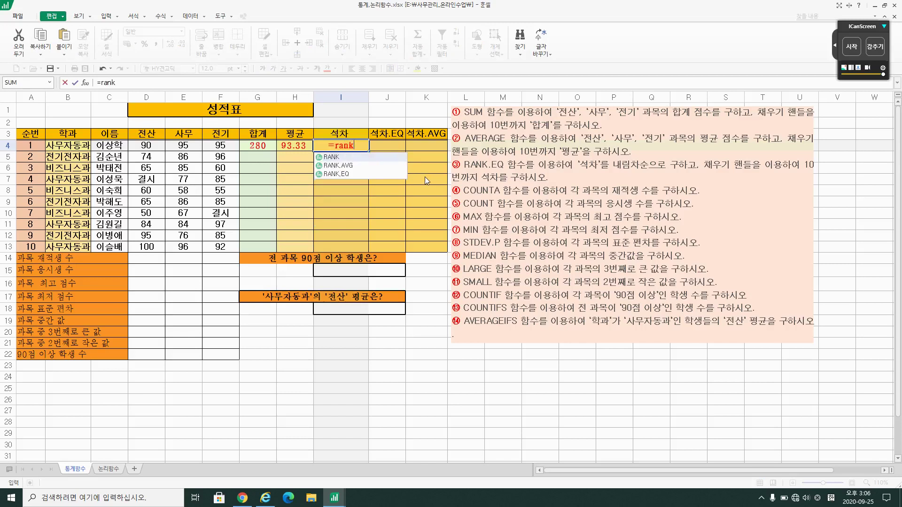
type("(")
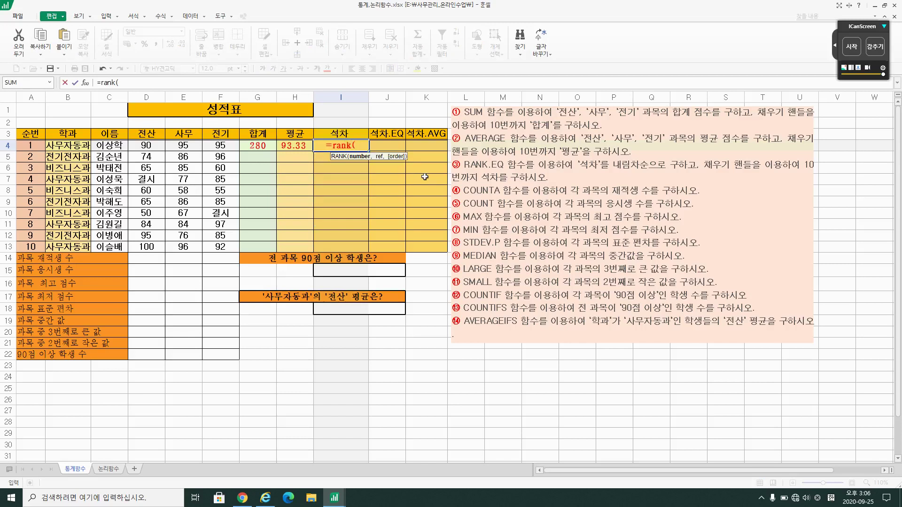
left_click(293, 147)
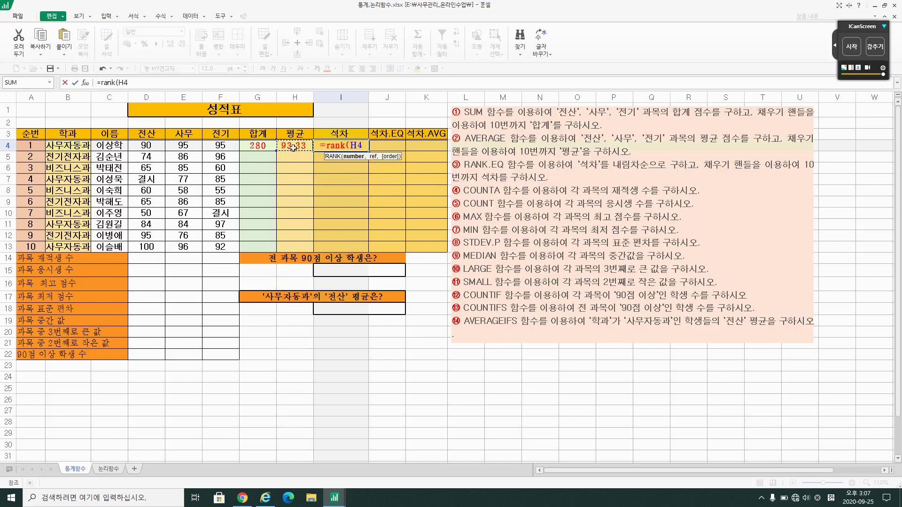
type(",")
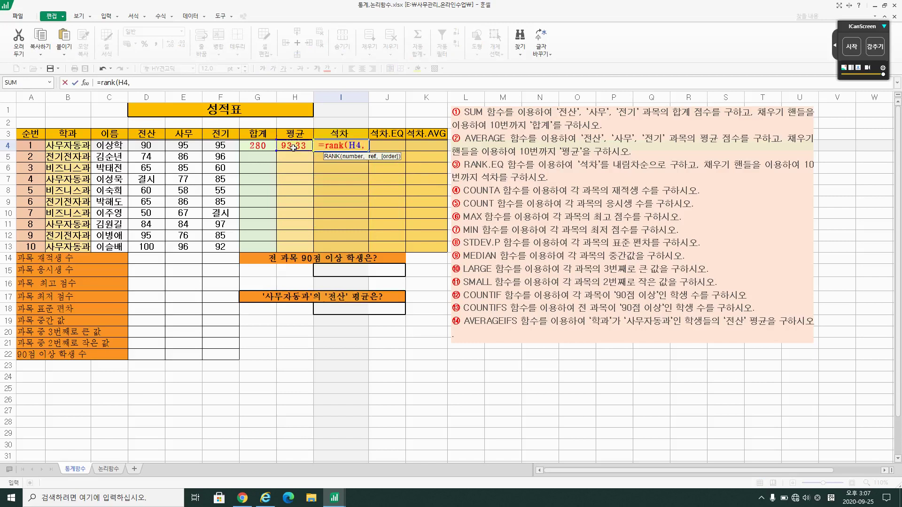
left_click_drag(293, 147, 296, 256)
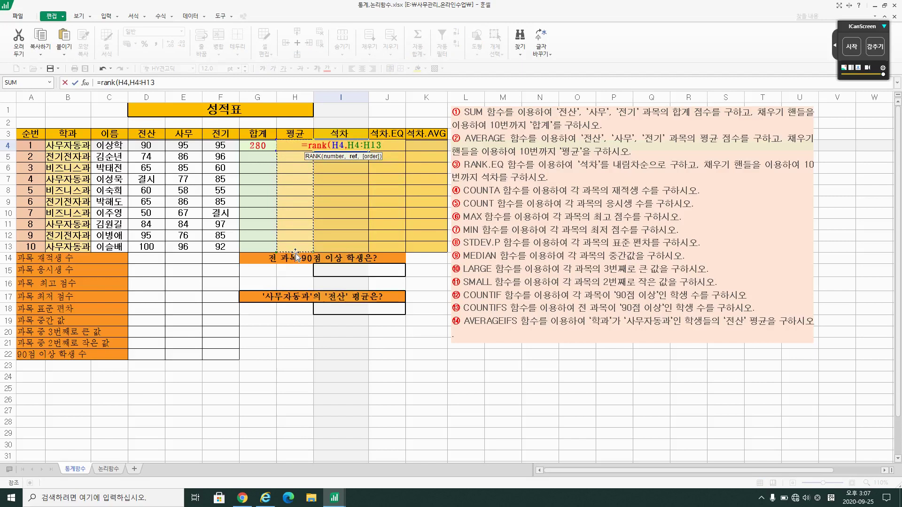
Step: Make the ranking range absolute as $H$4:$H$13 and complete the RANK formula in I4
key("F4")
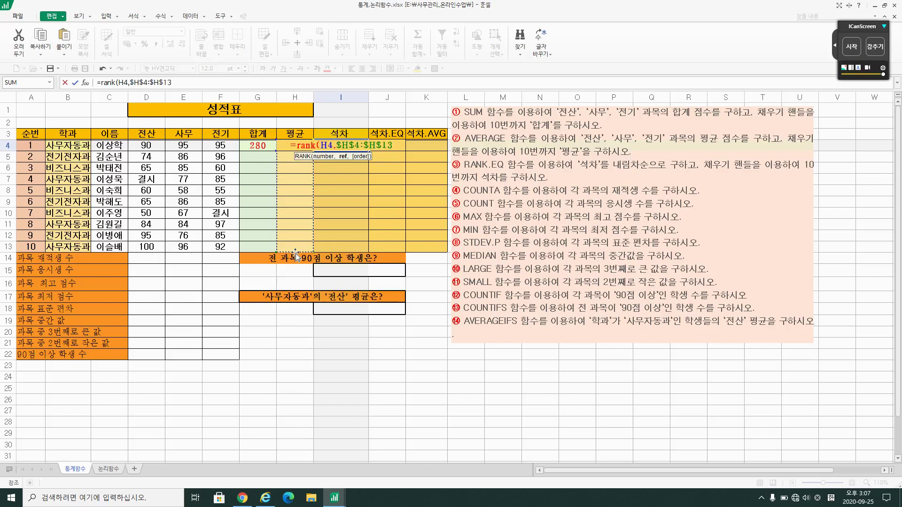
key("F4")
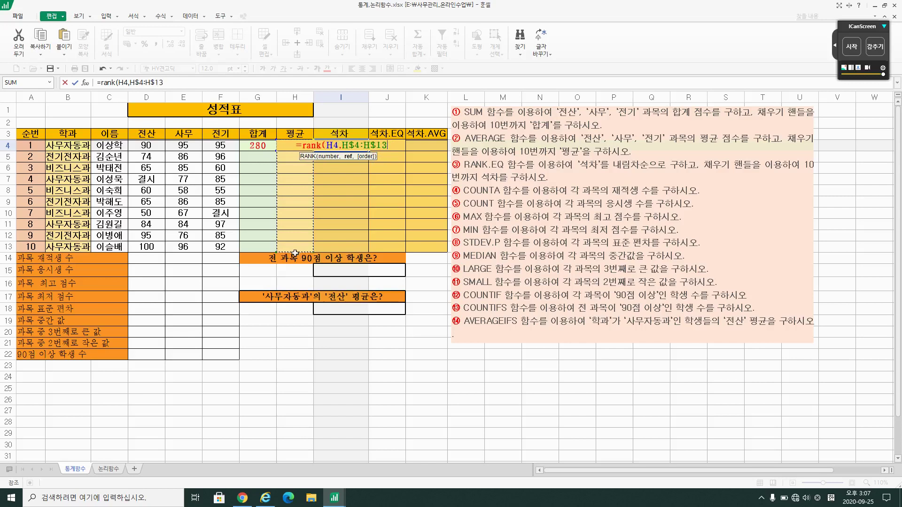
key("F4")
key("F4")
key("F4")
key("F4")
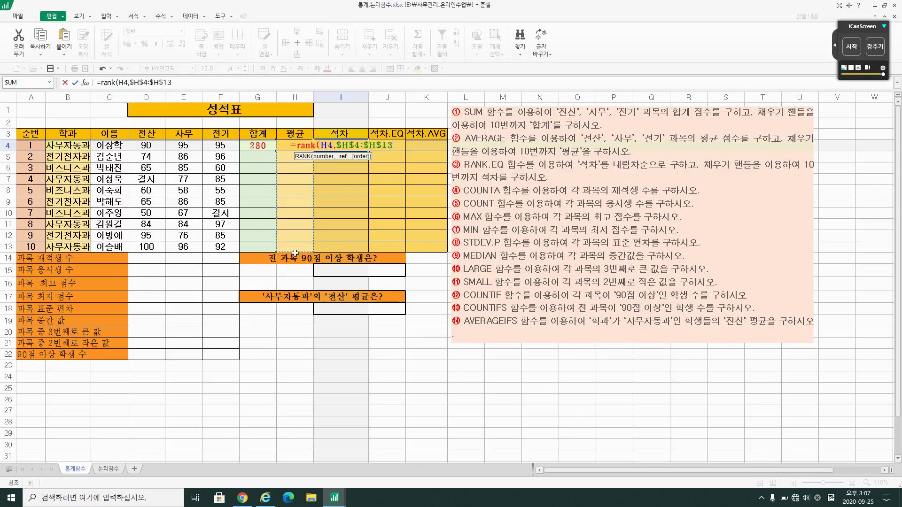
key("F4")
key("F4")
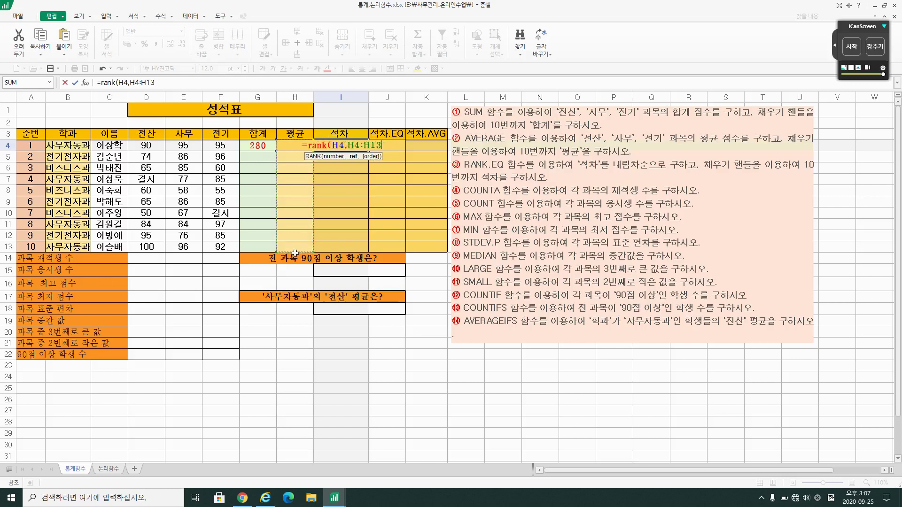
key("F4")
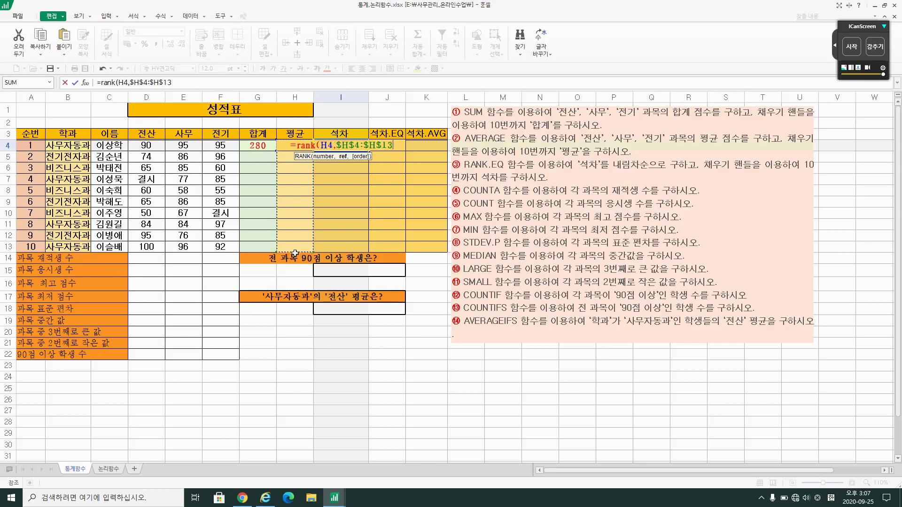
key("F4")
key("F4")
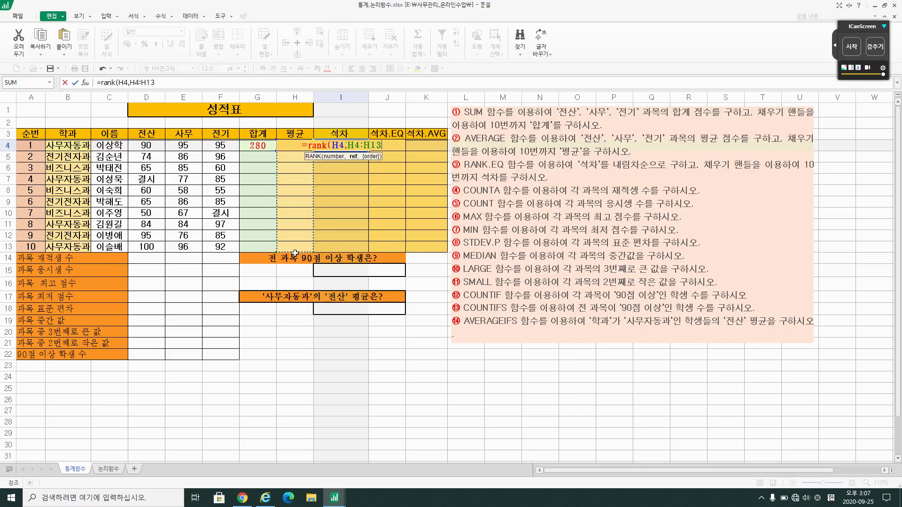
key("F4")
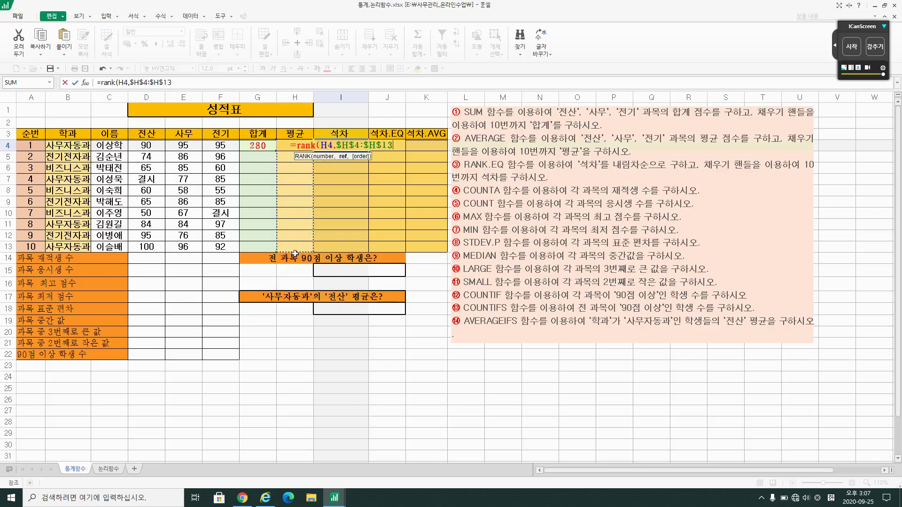
key("Return")
key("Up")
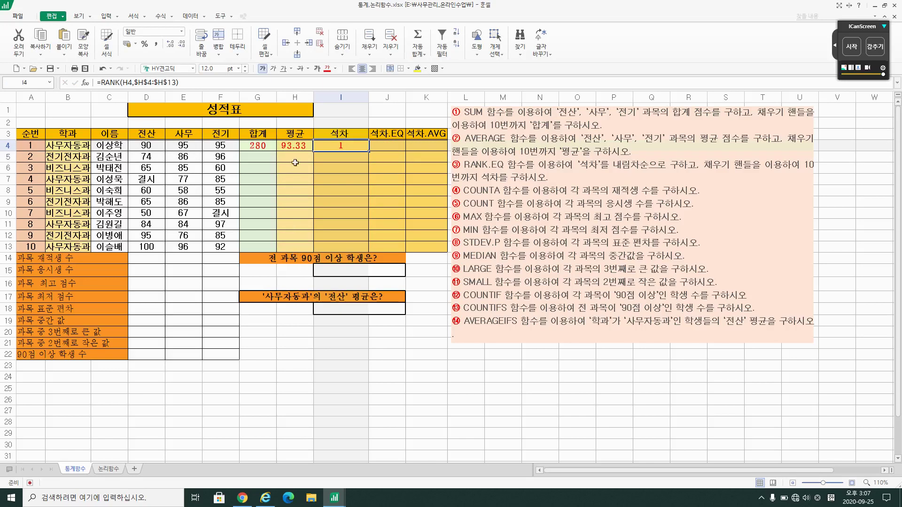
Step: Fill the 합계 and 평균 formulas from G4:H4 down to row 13 for all ten students
left_click(293, 147)
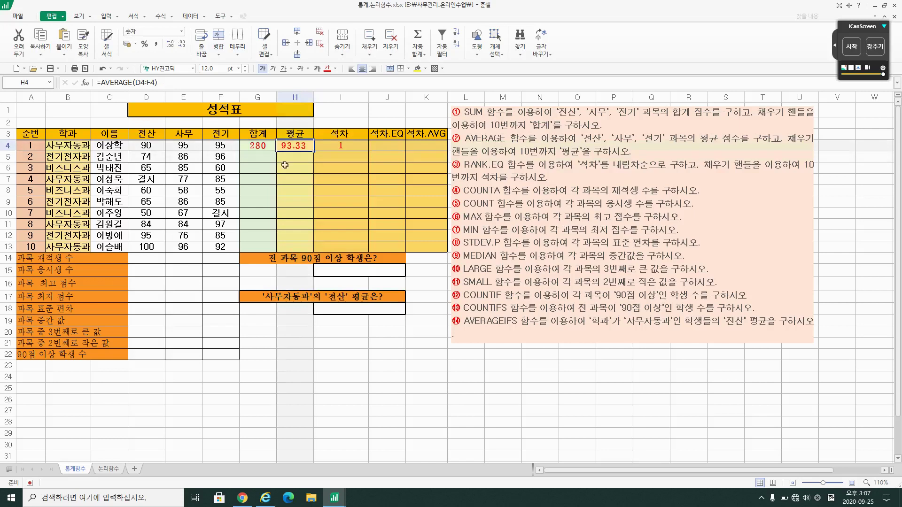
key("Left")
key("Left")
key("Left")
key("Left")
key("Left")
left_click(296, 147)
left_click(263, 146)
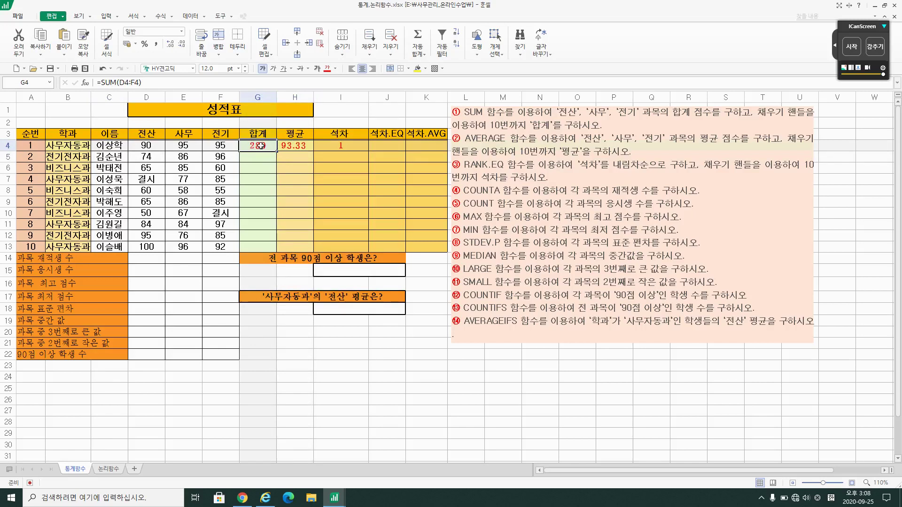
left_click_drag(275, 146, 318, 248)
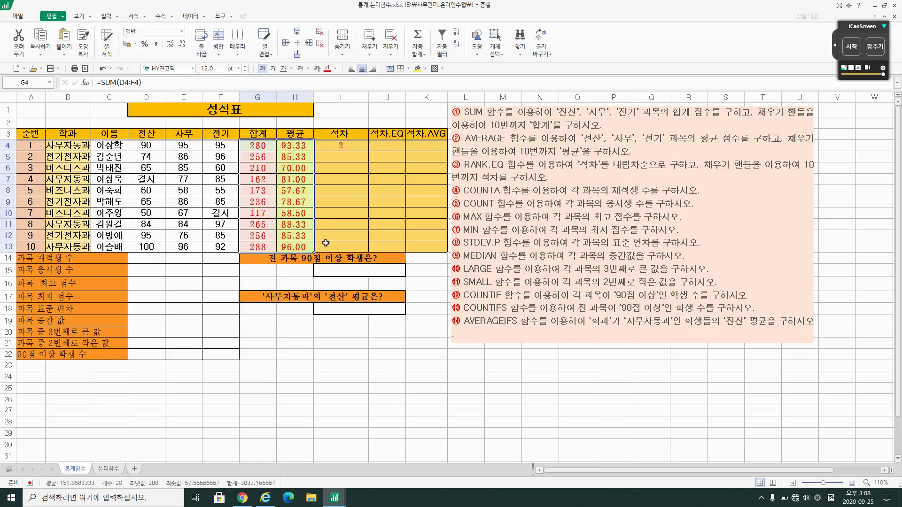
Step: Check the copied formulas in several 합계 and 평균 cells and the rank in I4
left_click(290, 155)
left_click(250, 156)
left_click(285, 161)
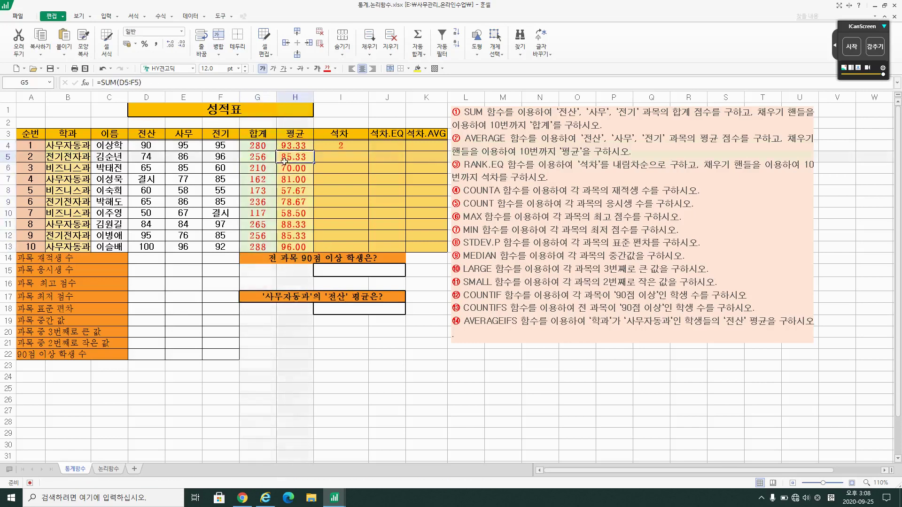
left_click(287, 199)
left_click(293, 222)
left_click(295, 243)
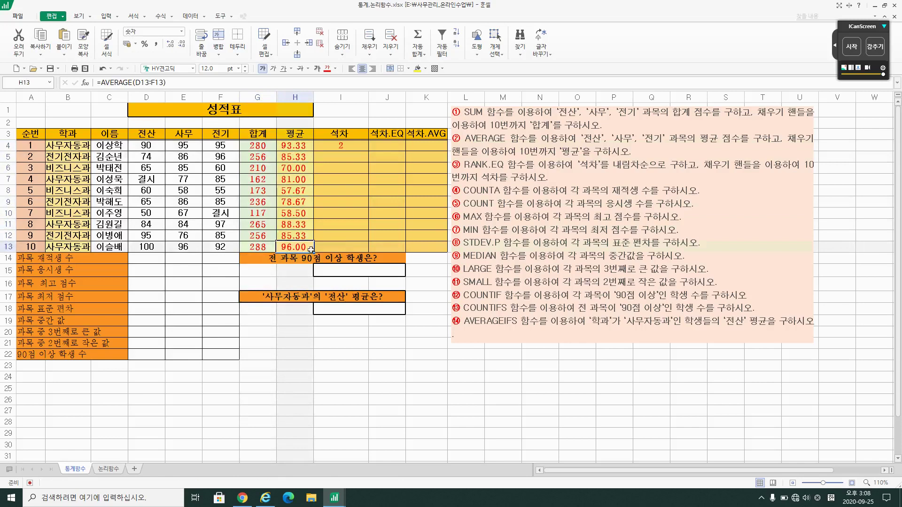
left_click(353, 142)
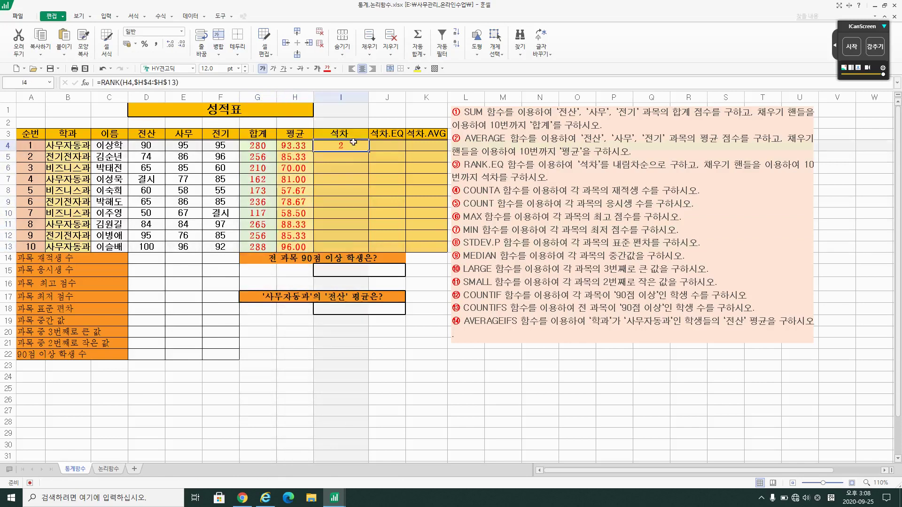
Step: Read the RANK.EQ task in the instruction text box, including its descending order and fill-down requirement
left_click(380, 146)
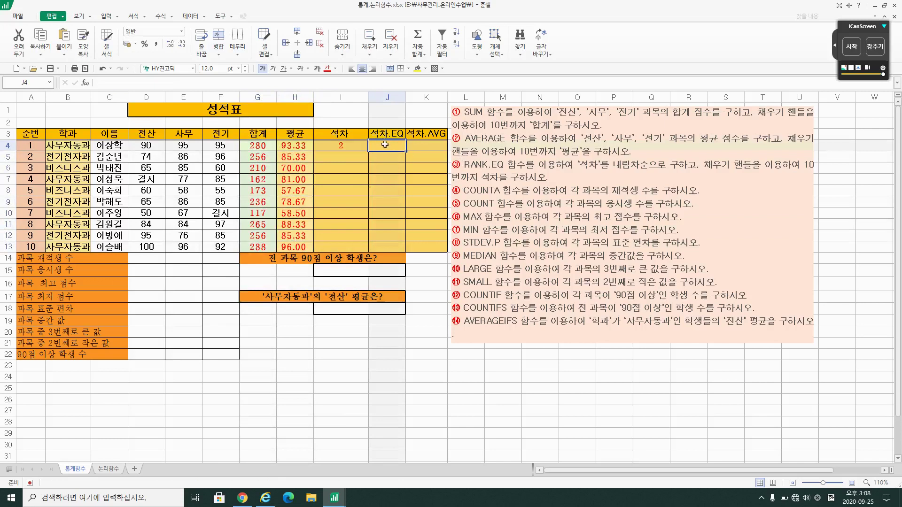
left_click(473, 165)
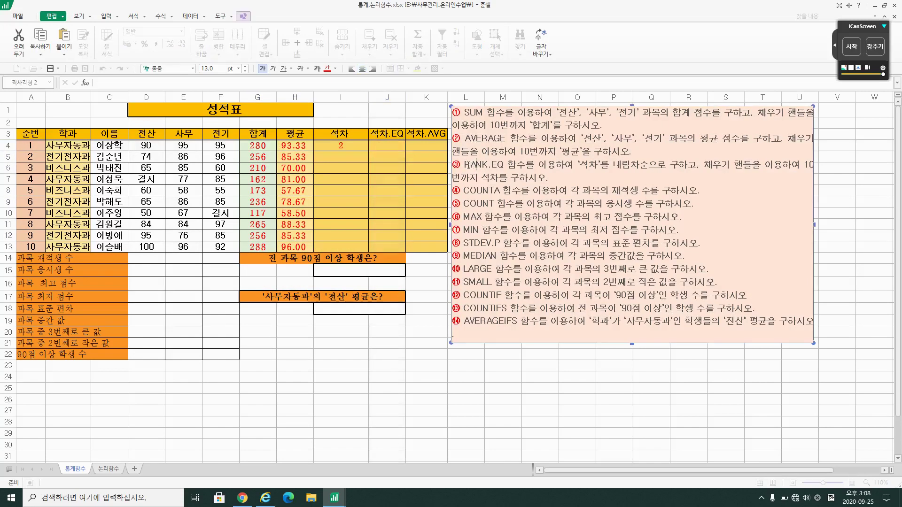
left_click_drag(464, 165, 506, 168)
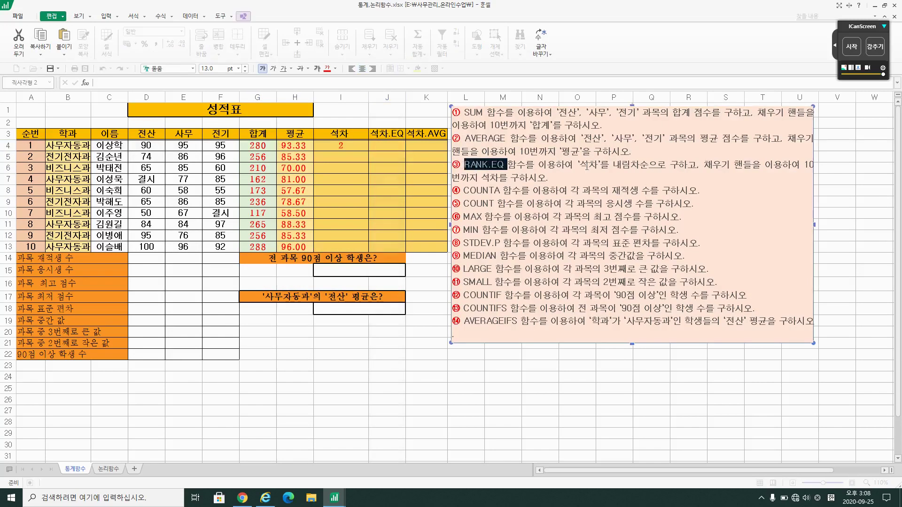
left_click_drag(587, 166, 708, 183)
left_click(735, 172)
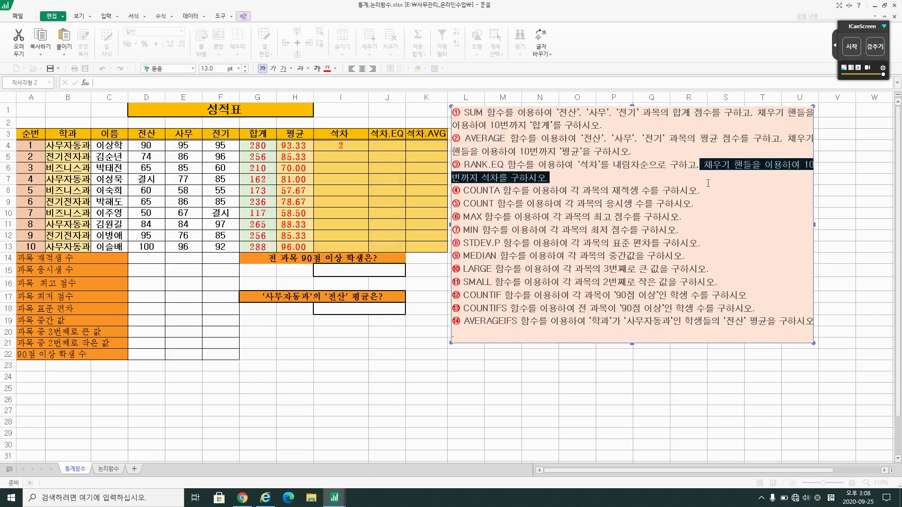
left_click(708, 183)
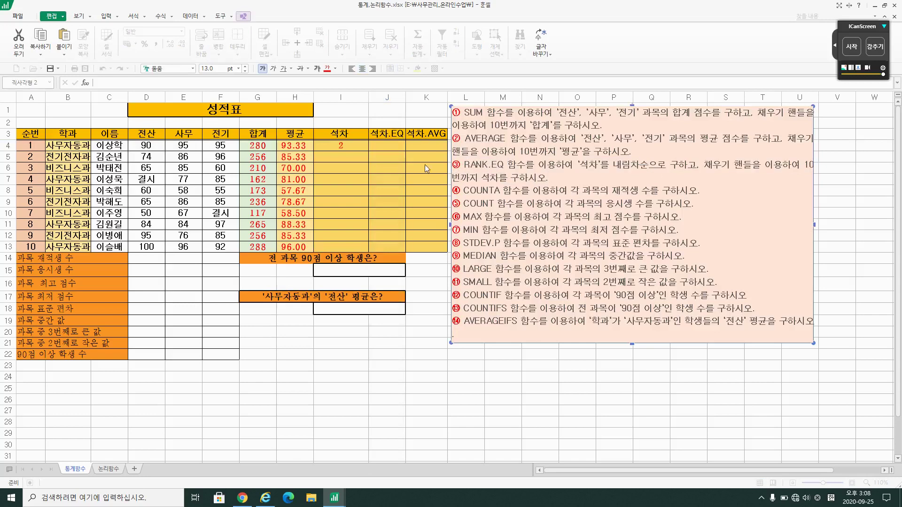
Step: Enter =RANK.EQ(H4,$H$4:$H$13) in J4 to rank the first student's average with an absolute ranking range
left_click(396, 142)
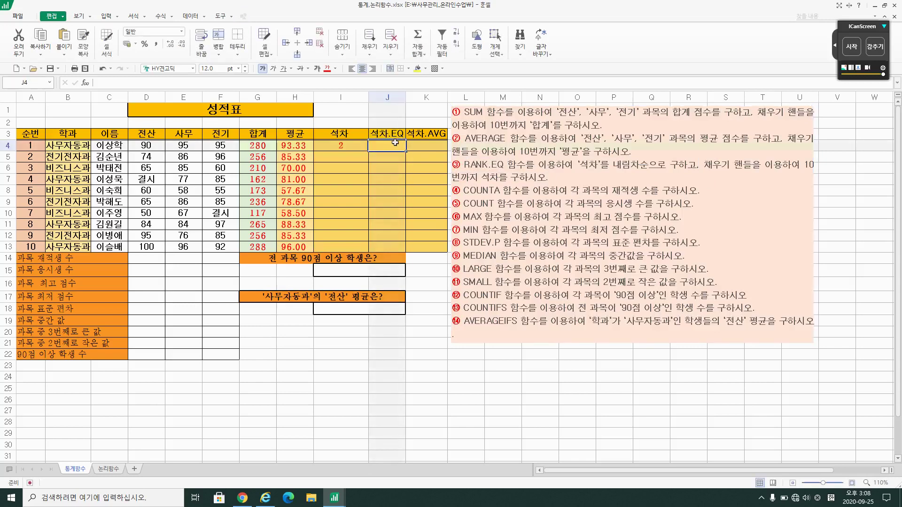
type("=r")
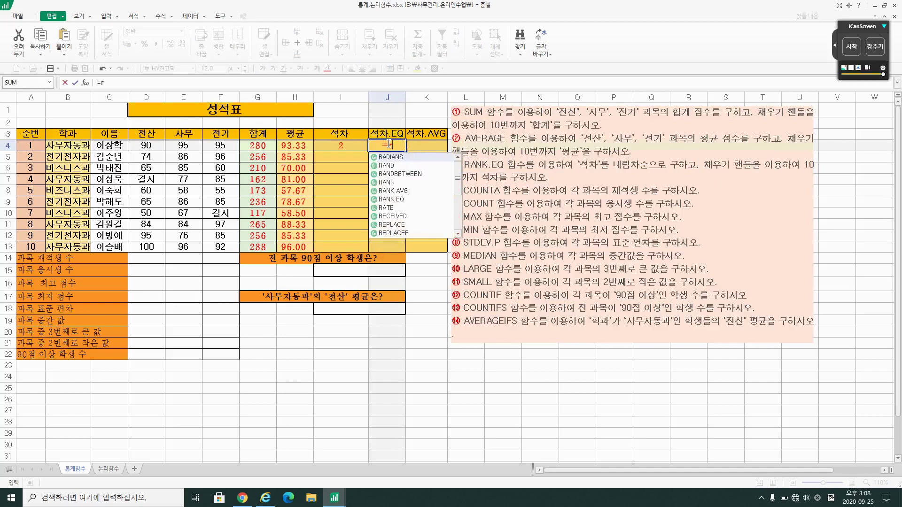
type("ank.")
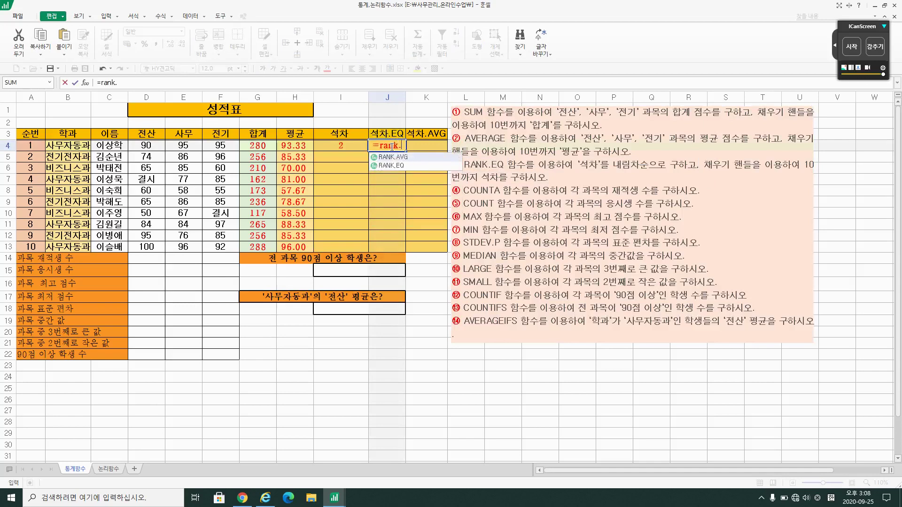
type("eq(")
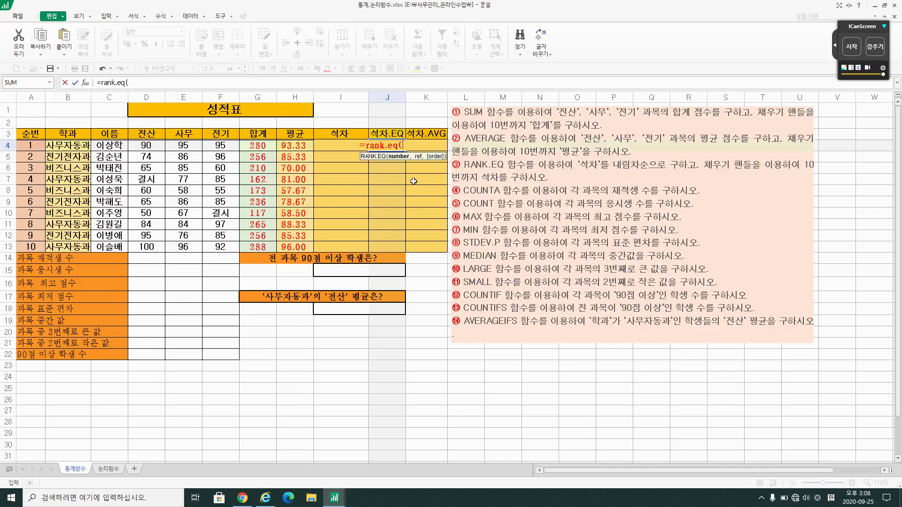
left_click(288, 145)
type(",")
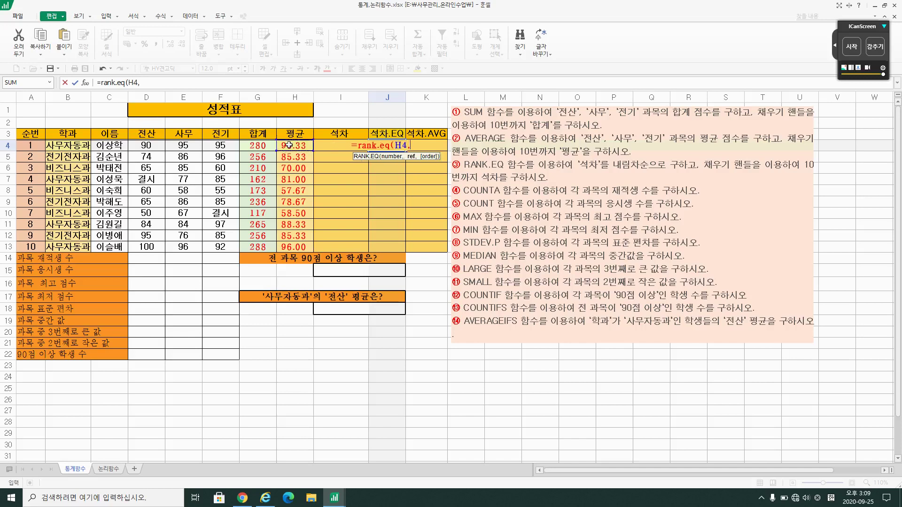
left_click_drag(288, 145, 295, 243)
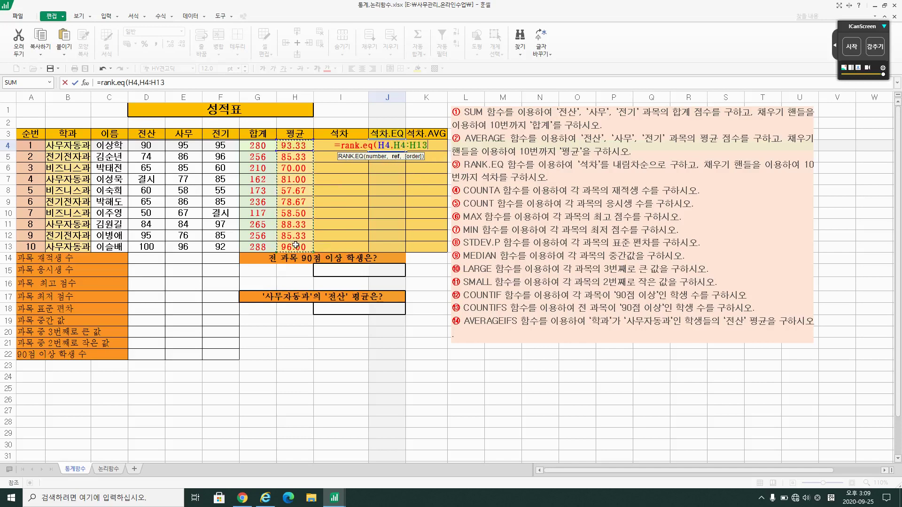
key("F4")
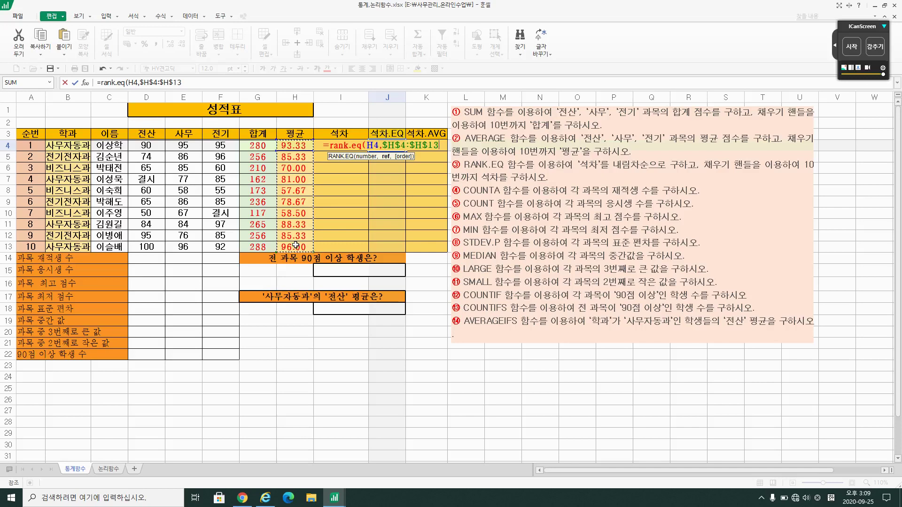
key("Return")
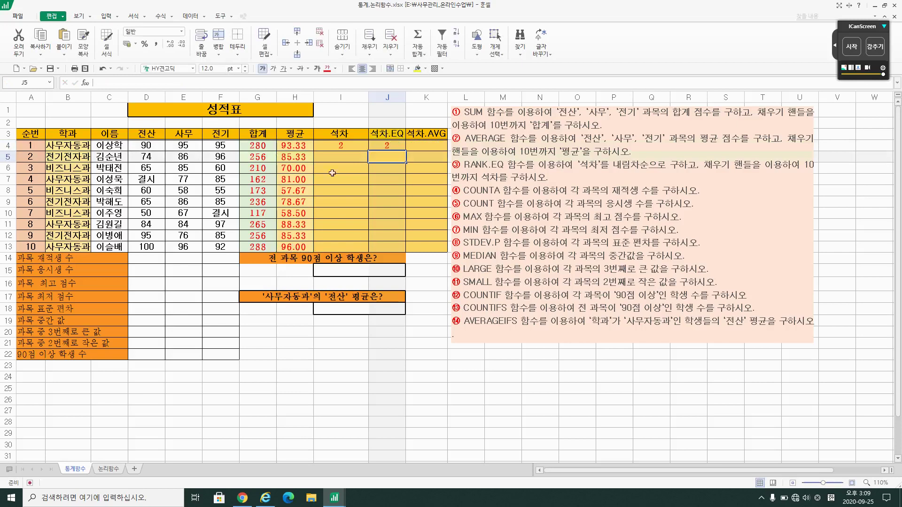
Step: Look through the 평균 values and formulas in H4:H13 that form the ranking range
left_click(306, 150)
key("Down")
key("Down")
key("Down")
key("Down")
key("Down")
key("Down")
key("Down")
key("Down")
key("Down")
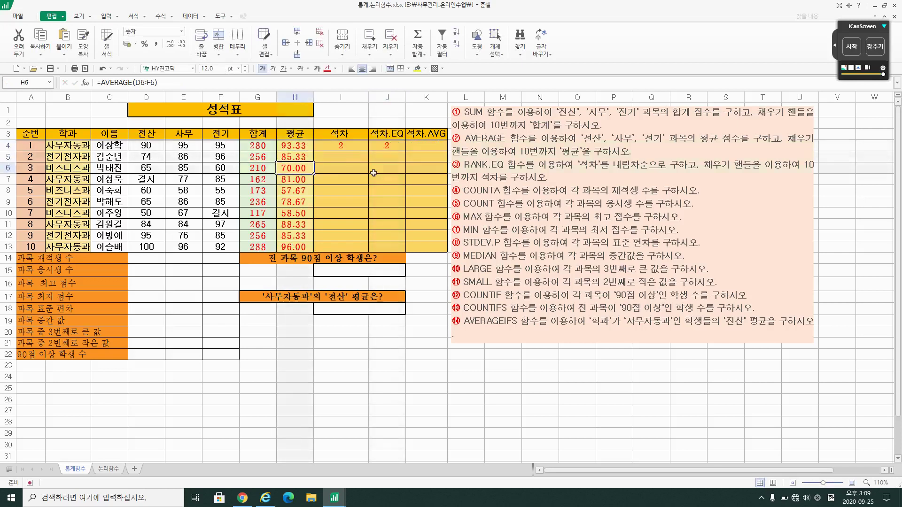
key("Up")
key("Up")
key("Up")
key("Up")
key("Up")
key("Up")
key("Up")
key("Up")
key("Up")
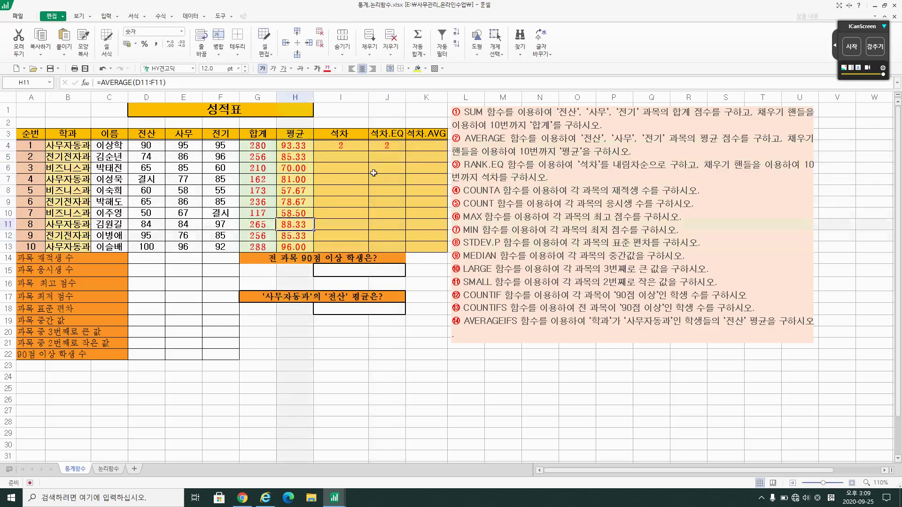
key("Down")
key("Down")
key("Down")
key("Down")
key("Down")
key("Down")
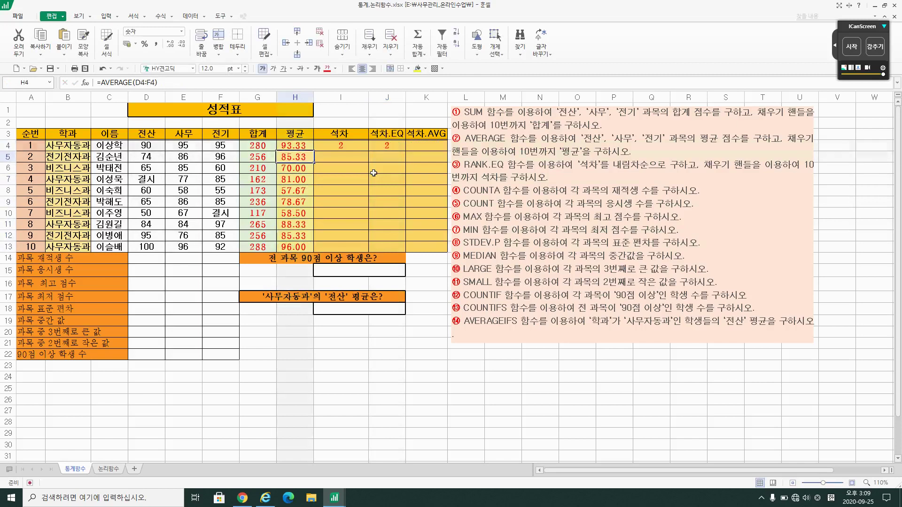
key("Up")
key("Up")
key("Up")
key("Up")
key("Up")
left_click(300, 224)
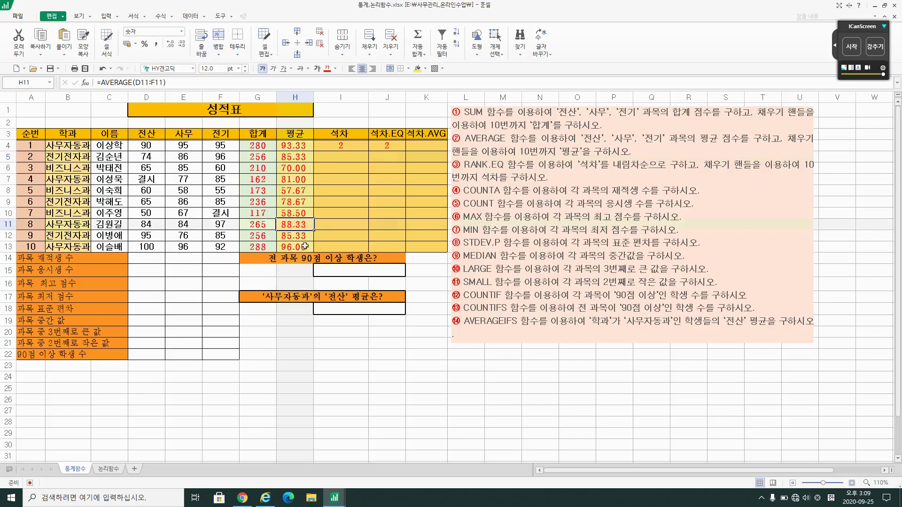
Step: Fill the 석차 and 석차.EQ formulas from I4:J4 down to row 13 and check copied 석차.EQ formulas
left_click_drag(349, 150, 407, 253)
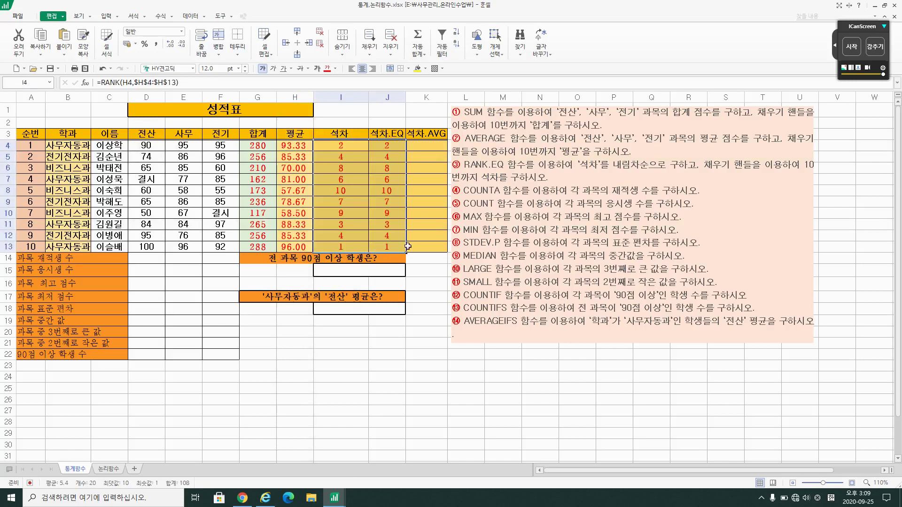
left_click(391, 148)
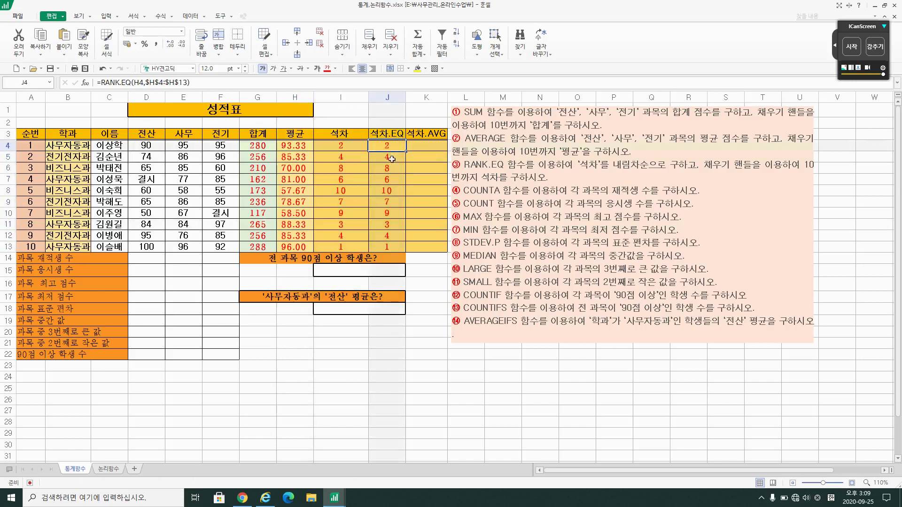
left_click(392, 159)
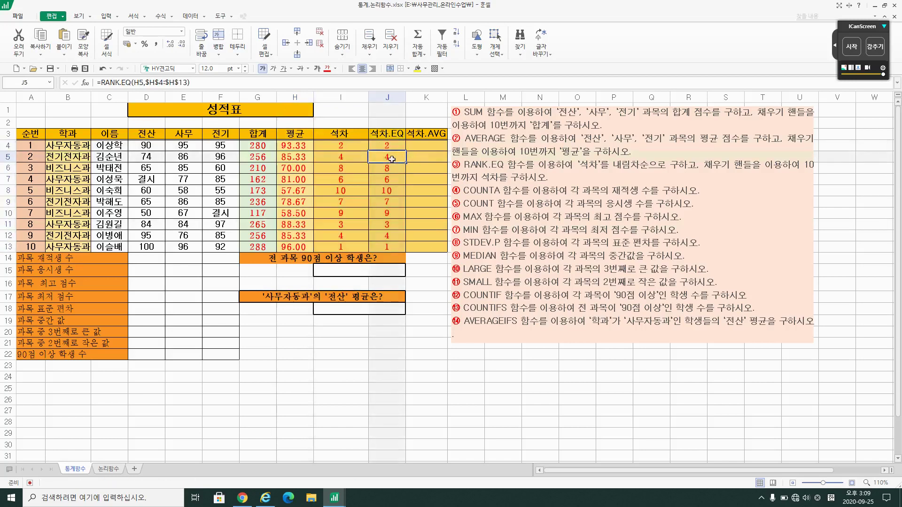
left_click(390, 235)
left_click(392, 246)
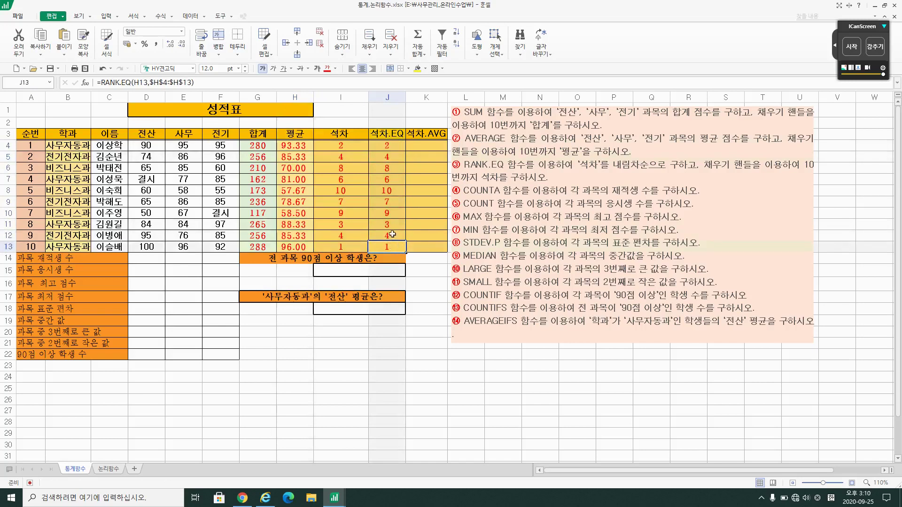
Step: Compare the 석차.EQ ranks and averages in rows 5 and 12, and inspect the surrounding ranks in column J
left_click(393, 234)
left_click(397, 158)
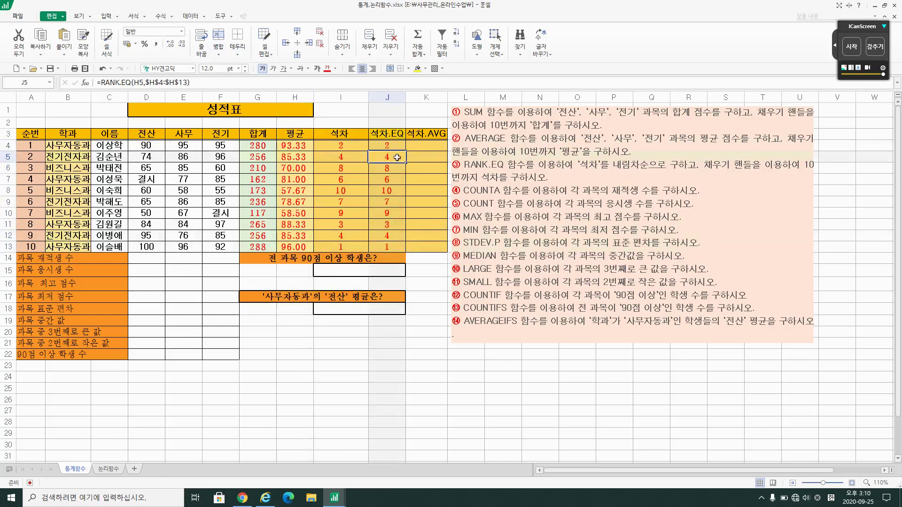
left_click(397, 180)
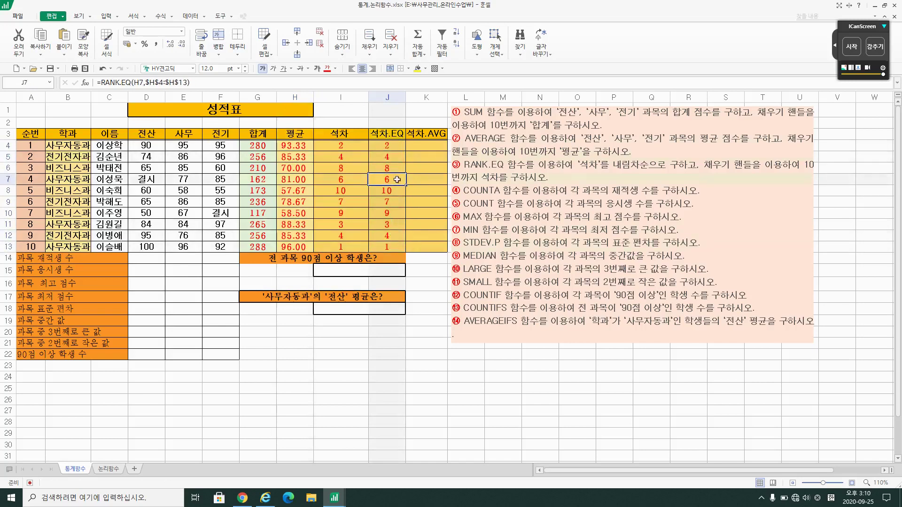
left_click(395, 157)
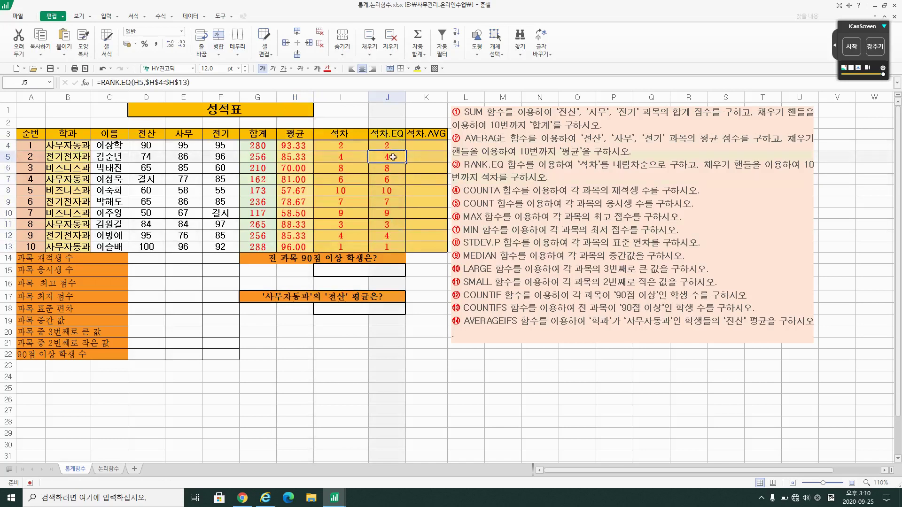
left_click(303, 157)
left_click(294, 235)
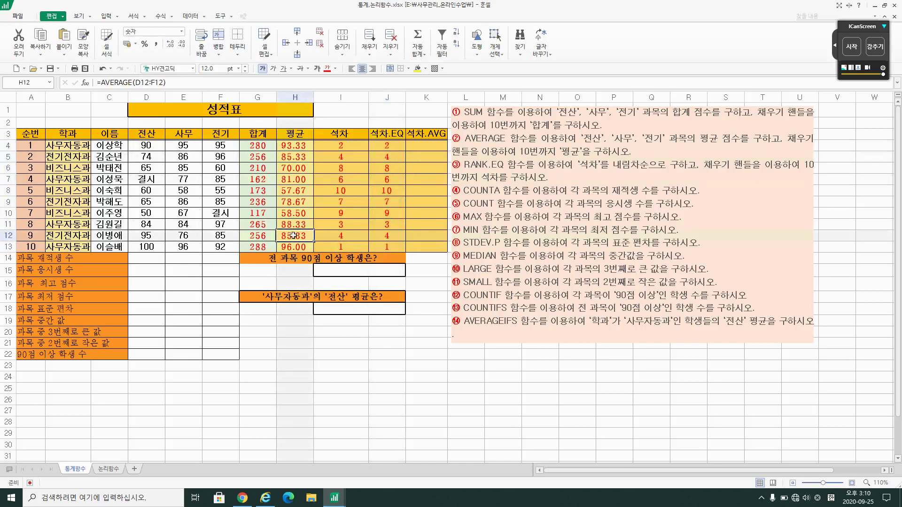
left_click_drag(293, 235, 375, 237)
left_click(381, 236)
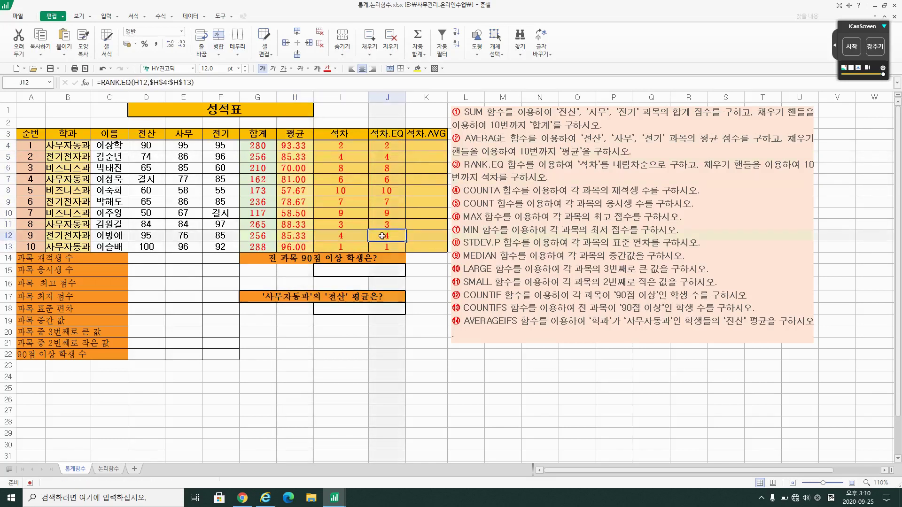
left_click(385, 179)
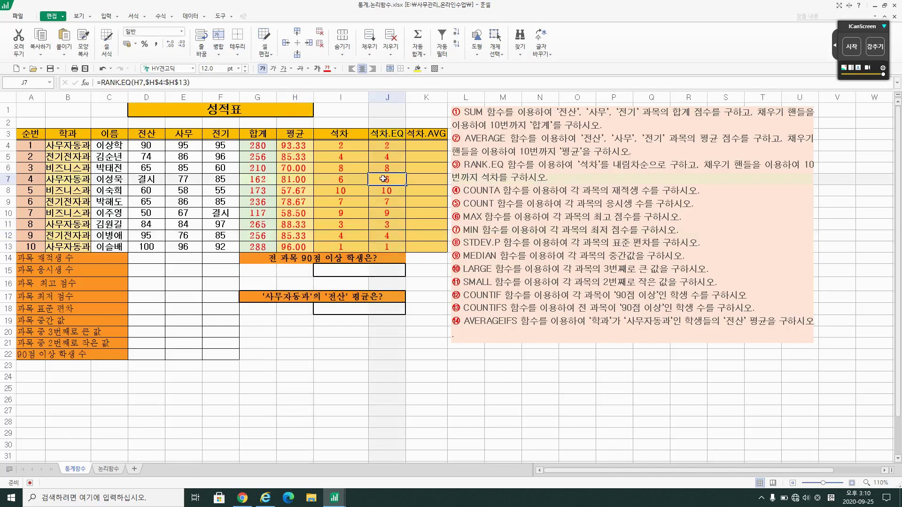
left_click(383, 214)
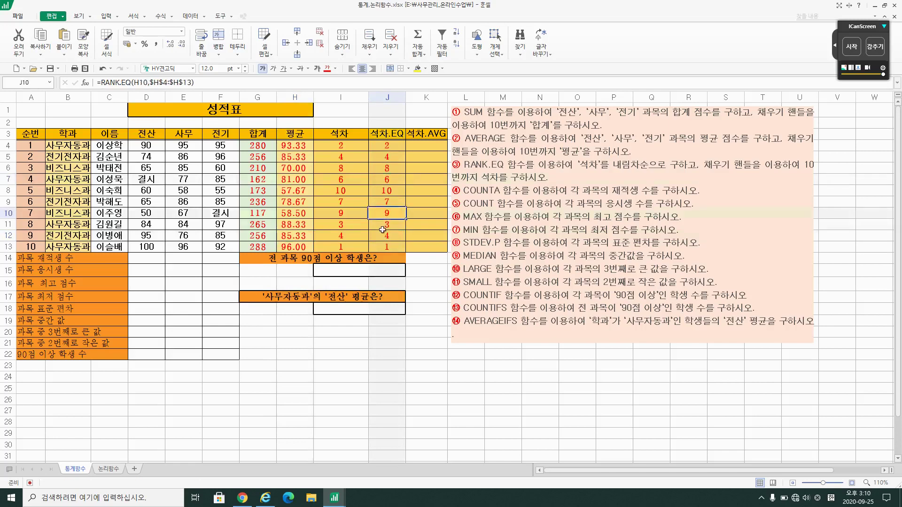
left_click(378, 223)
left_click(347, 204)
left_click(389, 202)
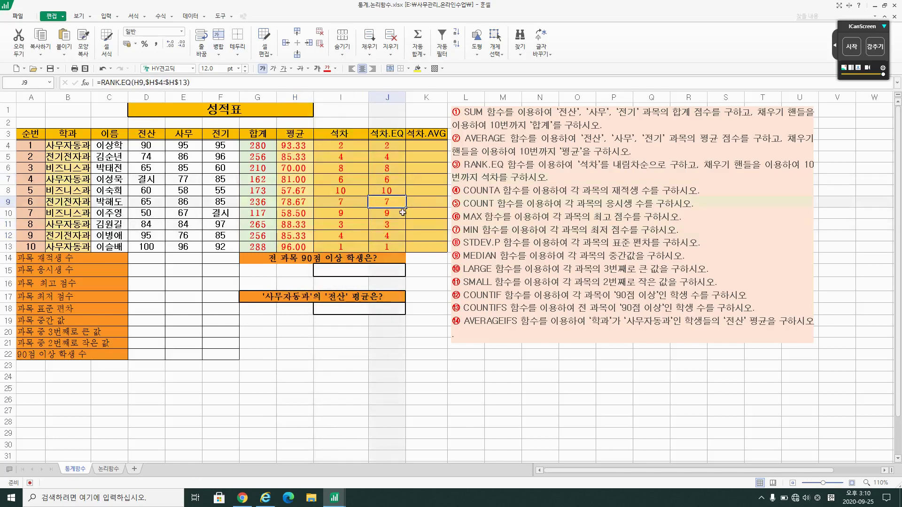
Step: Enter =RANK.AVG(H4,$H$4:$H$13) in K4 for the first student's 석차.AVG rank
left_click(426, 146)
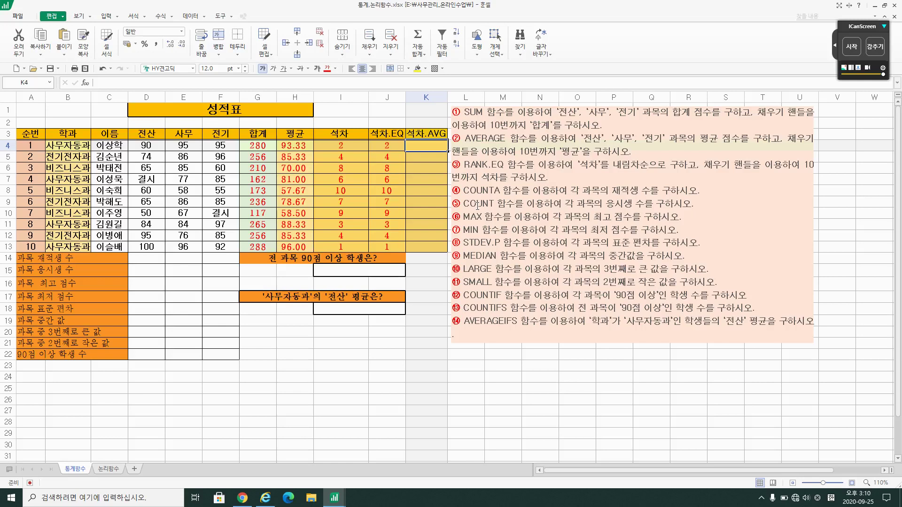
type("=rank")
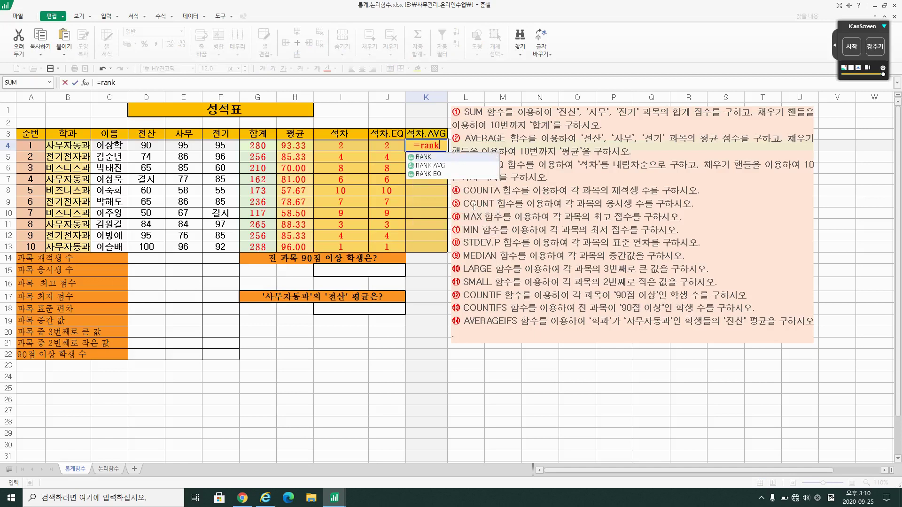
double_click(451, 167)
left_click(290, 147)
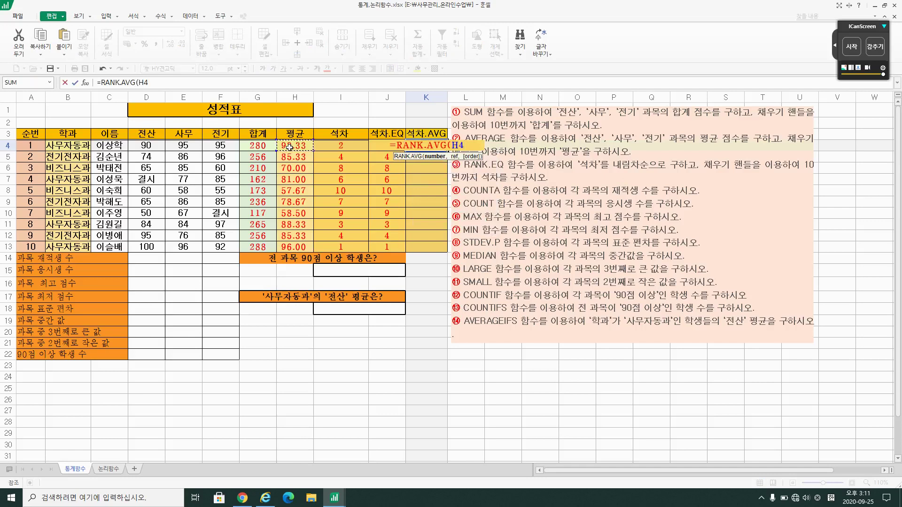
type(",")
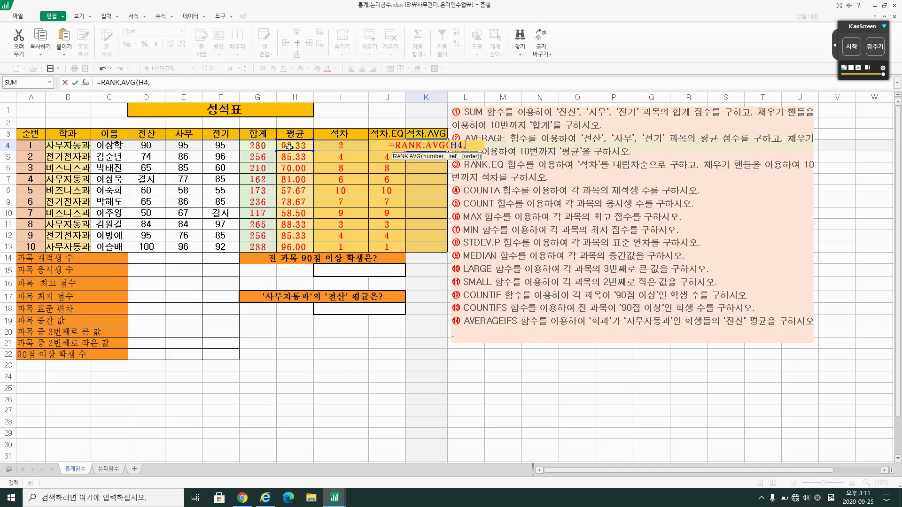
left_click_drag(289, 147, 284, 246)
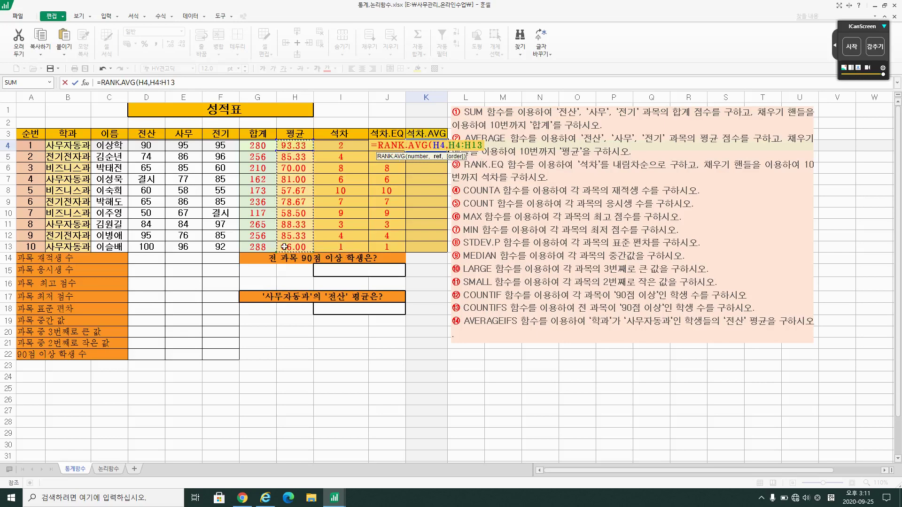
key("F4")
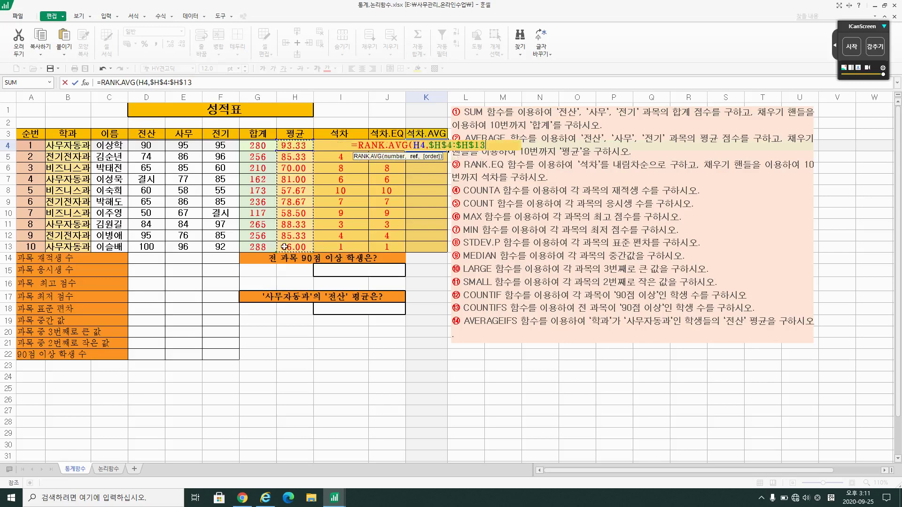
key("Return")
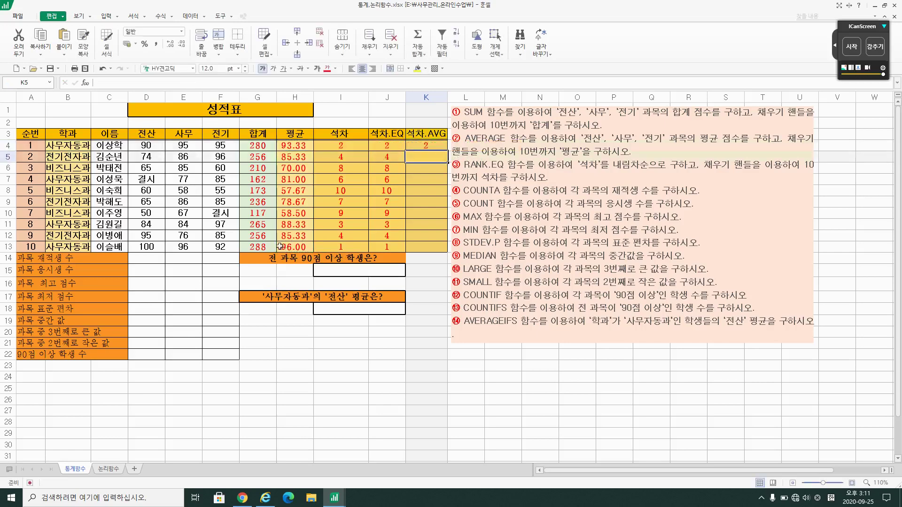
Step: Fill the 석차.AVG formula from K4 down to K13 and compare the ranks in K5 and K12
left_click(426, 145)
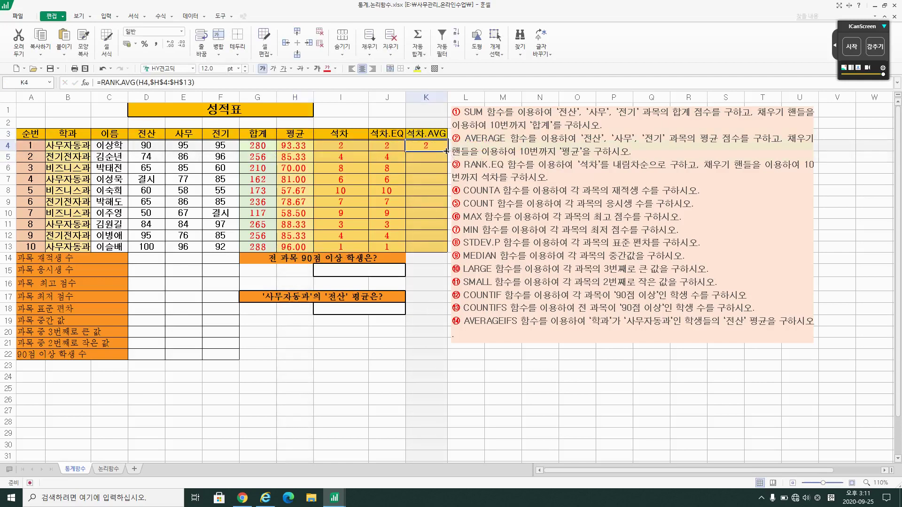
left_click_drag(446, 151, 447, 256)
left_click(439, 236)
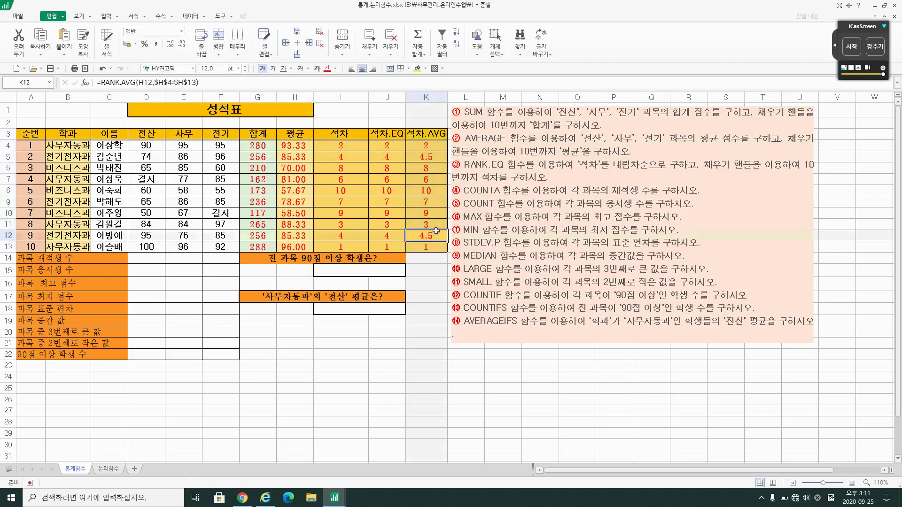
left_click(440, 153, "ctrl")
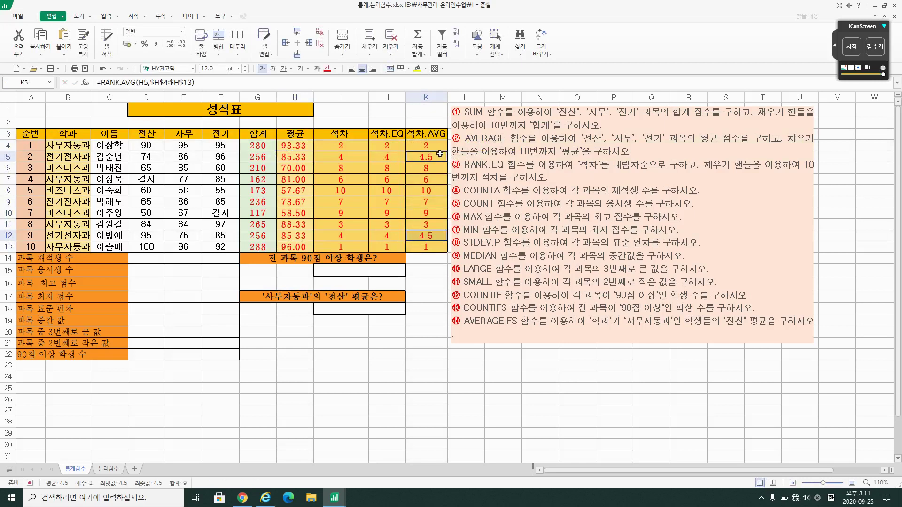
left_click(280, 155)
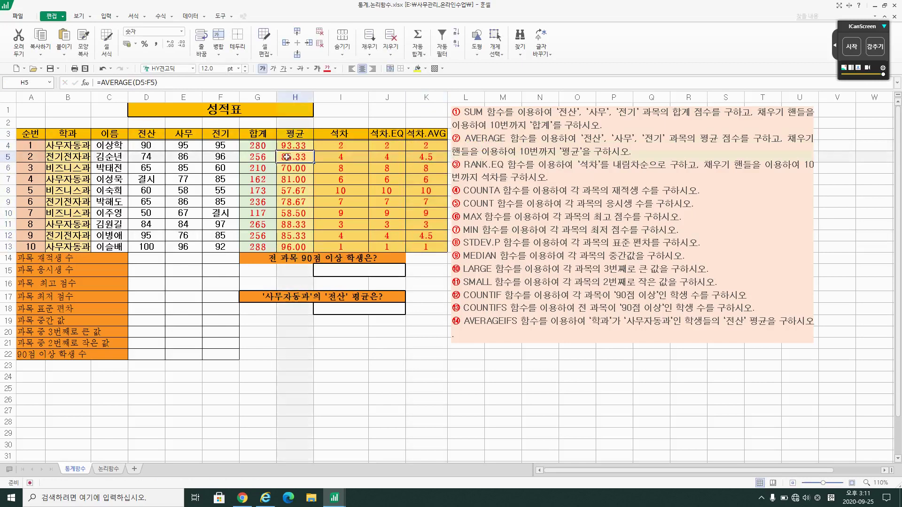
Step: Compare the averages and the RANK, RANK.EQ and RANK.AVG results in rows 5 and 12, and review the RANK.EQ instruction
left_click(301, 237)
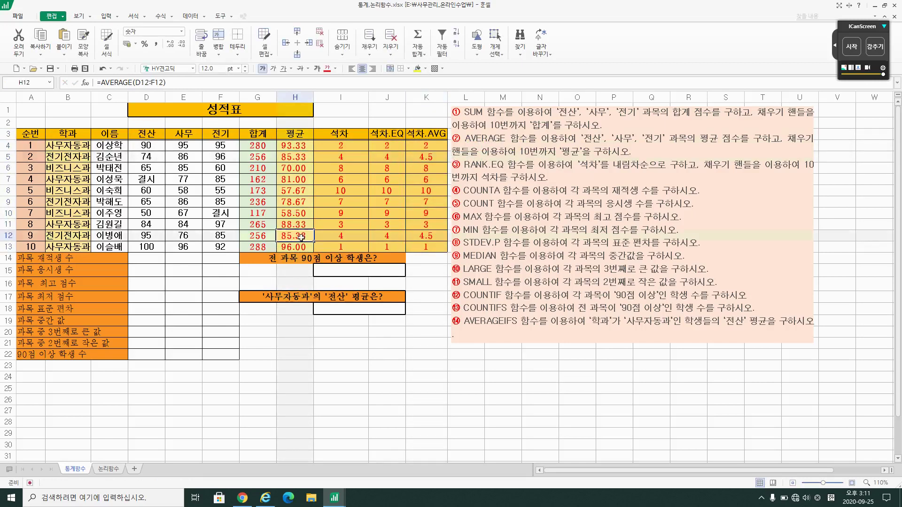
left_click(337, 162)
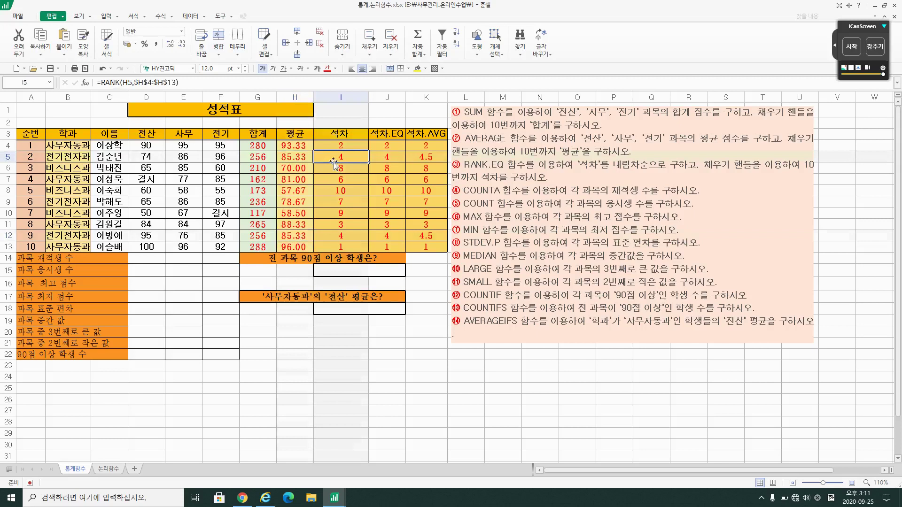
left_click(390, 162)
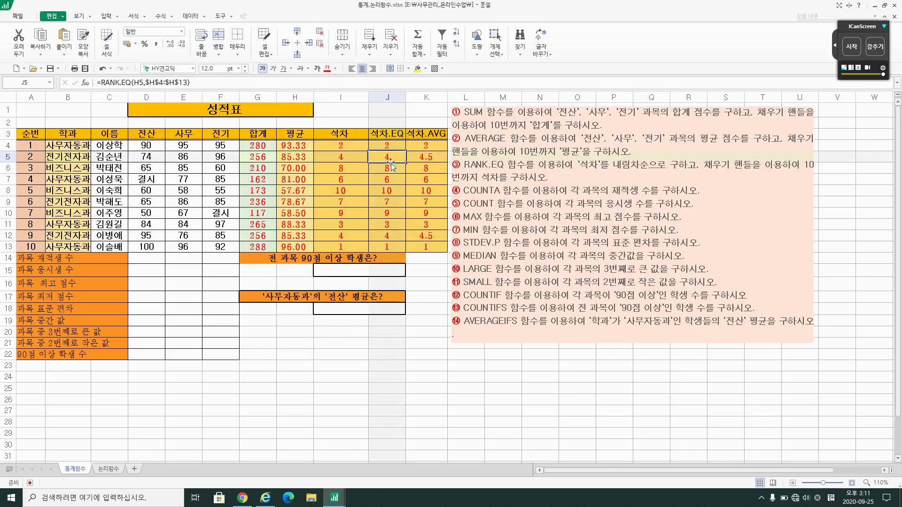
left_click(426, 158)
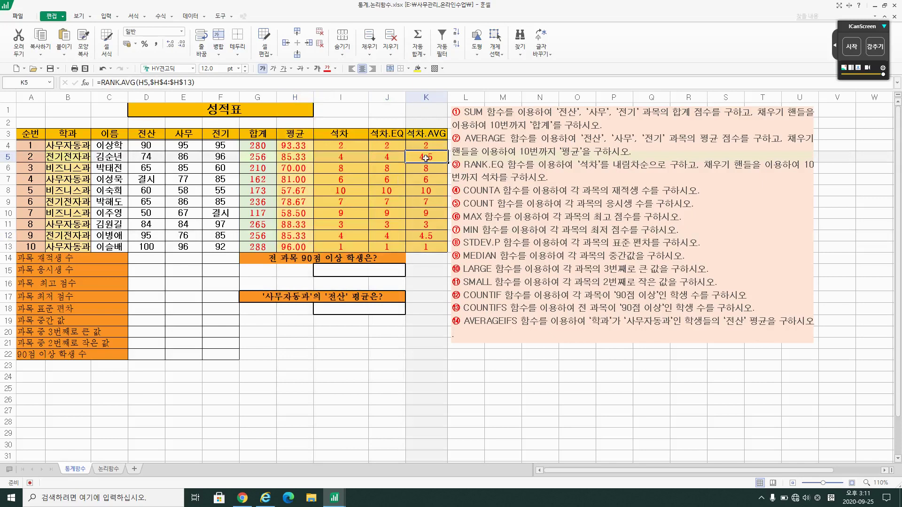
left_click(429, 224)
left_click(432, 238)
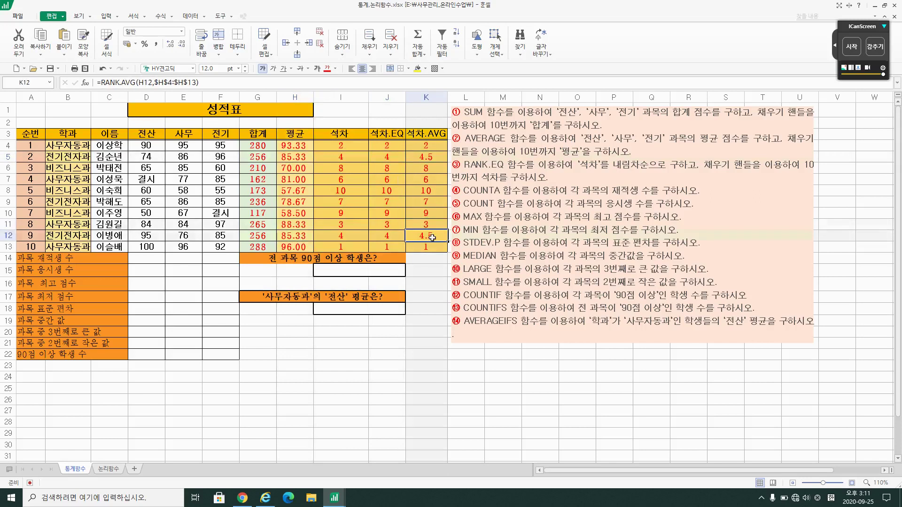
left_click(430, 157)
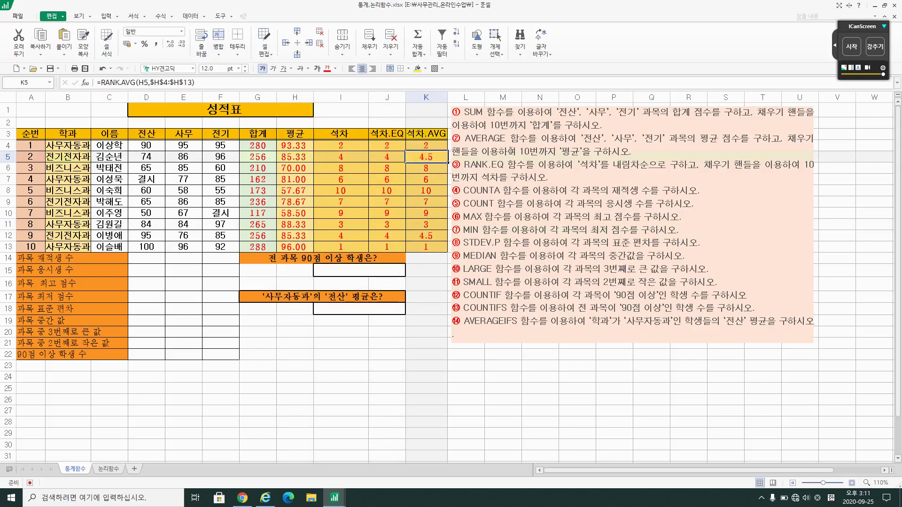
double_click(480, 164)
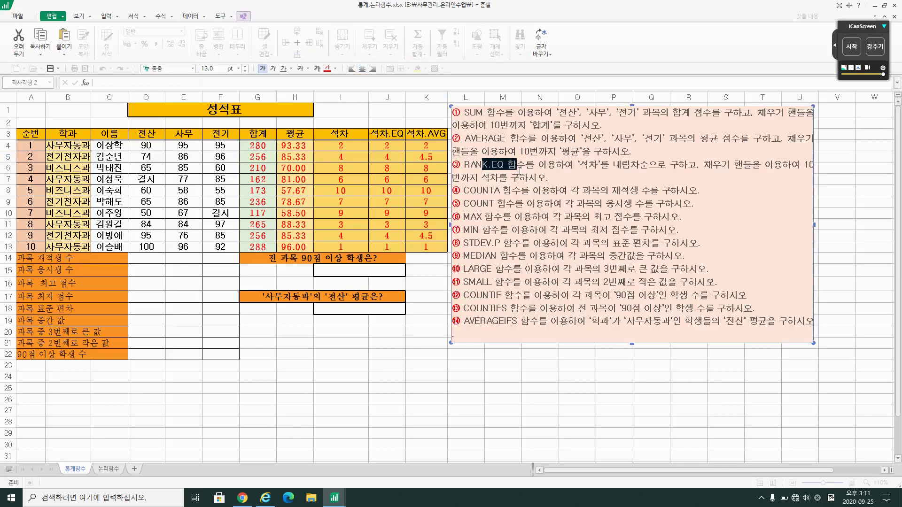
left_click(567, 174)
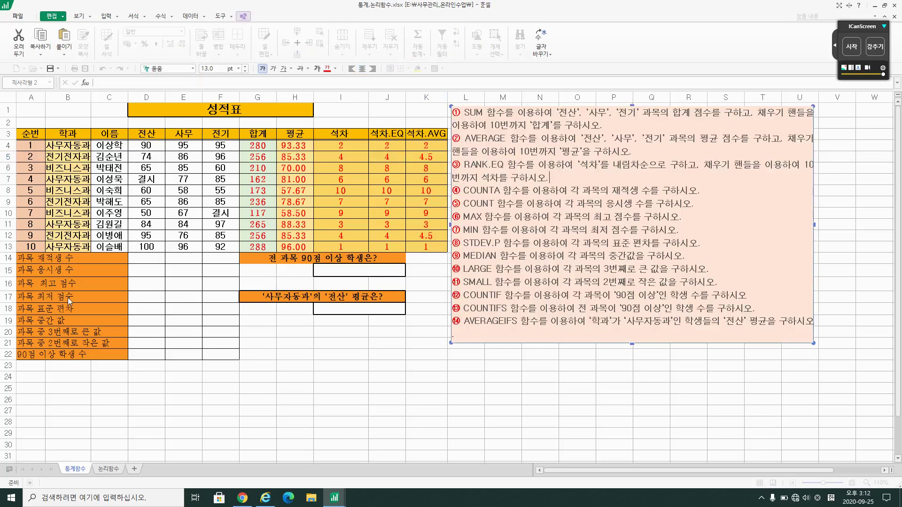
Step: Examine the 과목 재적생 수 and 과목 응시생 수 cells for 전산, the 결시 entry in D7, and the COUNTA and COUNT instructions
left_click(70, 256)
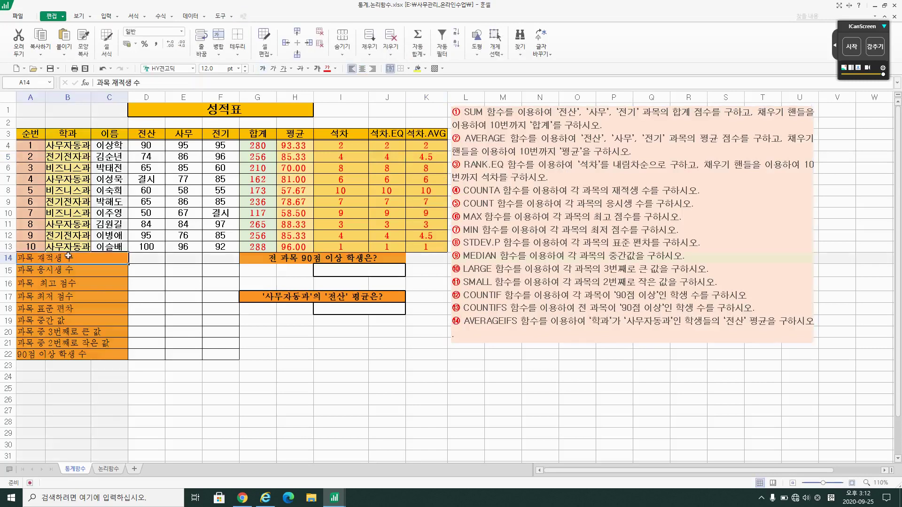
left_click(148, 260)
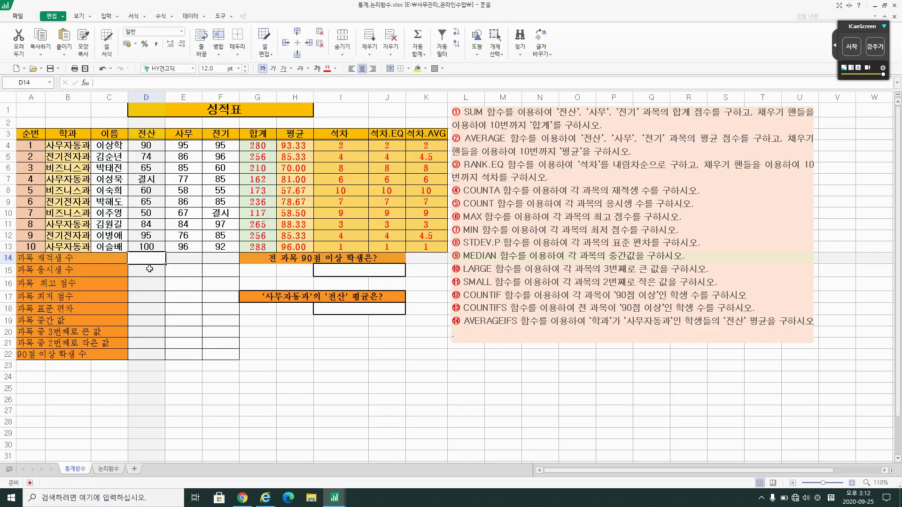
left_click(150, 269)
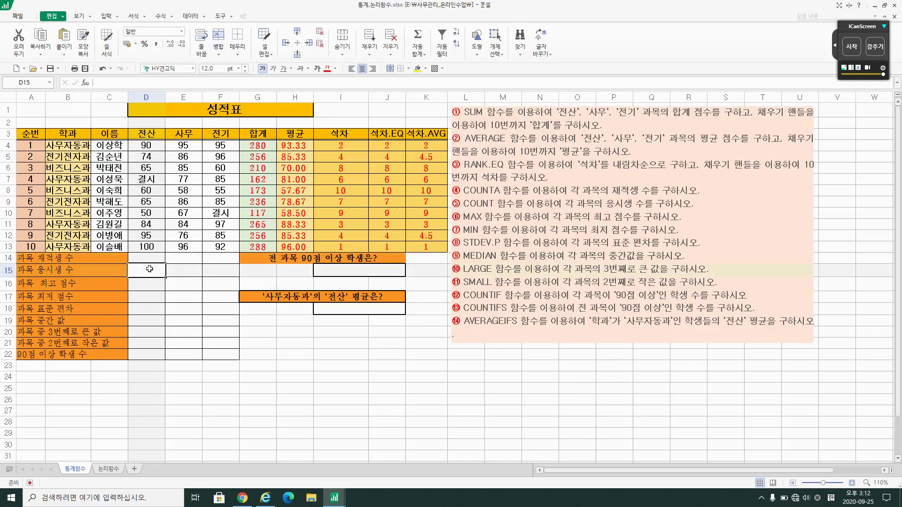
left_click(151, 257)
left_click(150, 273)
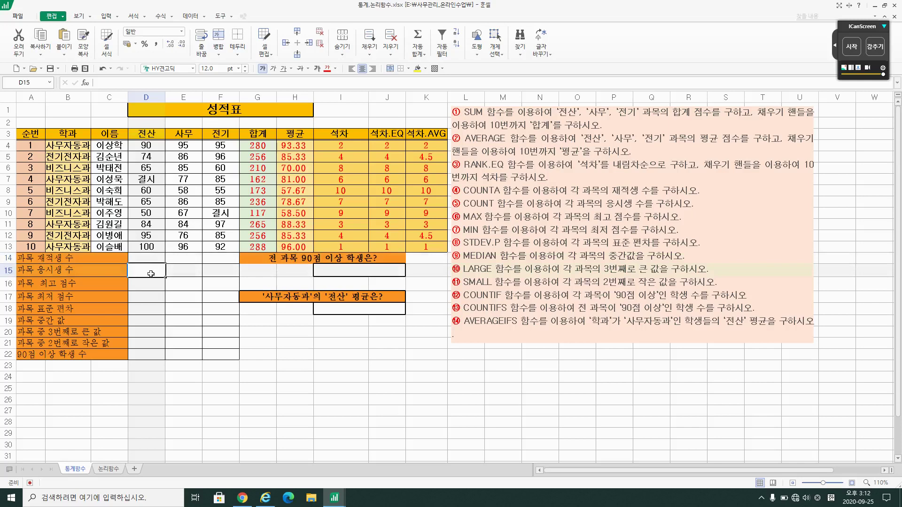
left_click(149, 249)
left_click(149, 257)
left_click(148, 268)
left_click(152, 257)
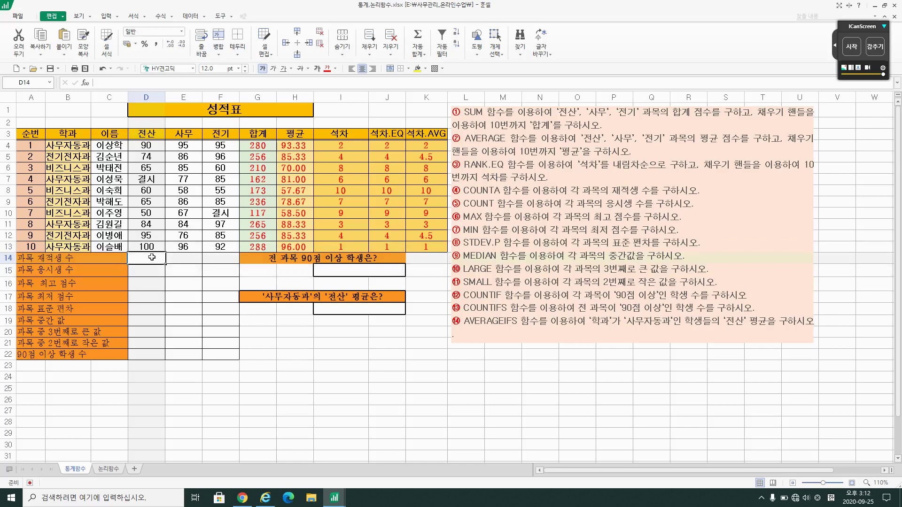
left_click(152, 272)
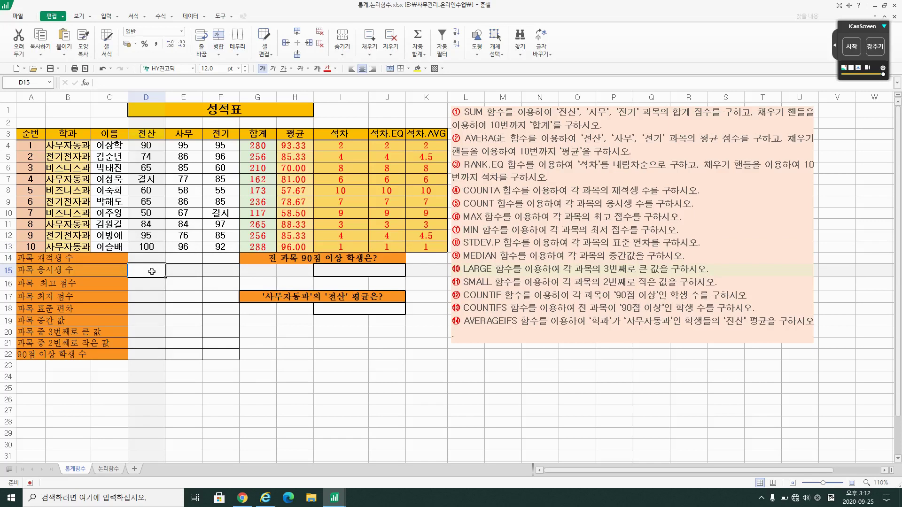
left_click(154, 177)
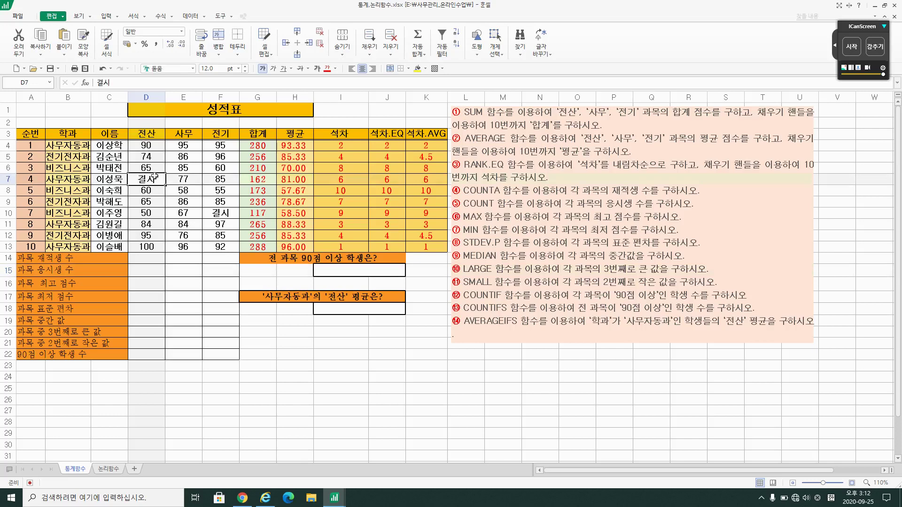
left_click(157, 257)
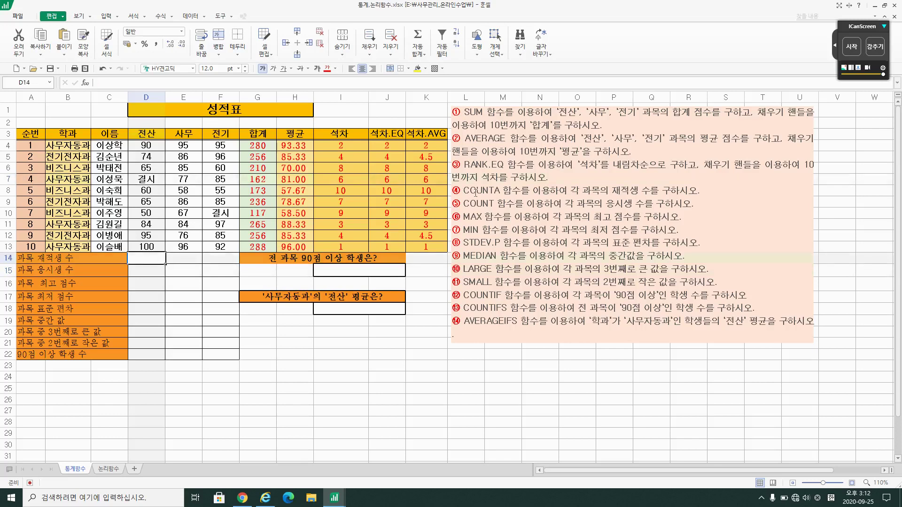
left_click(502, 192)
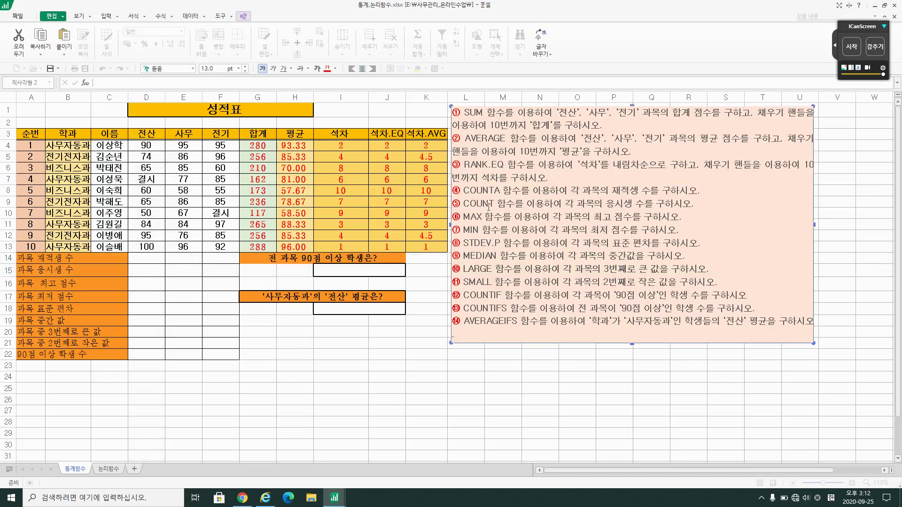
Step: Enter =COUNTA(D4:D13) in D14 for the 전산 subject's 과목 재적생 수
left_click(150, 256)
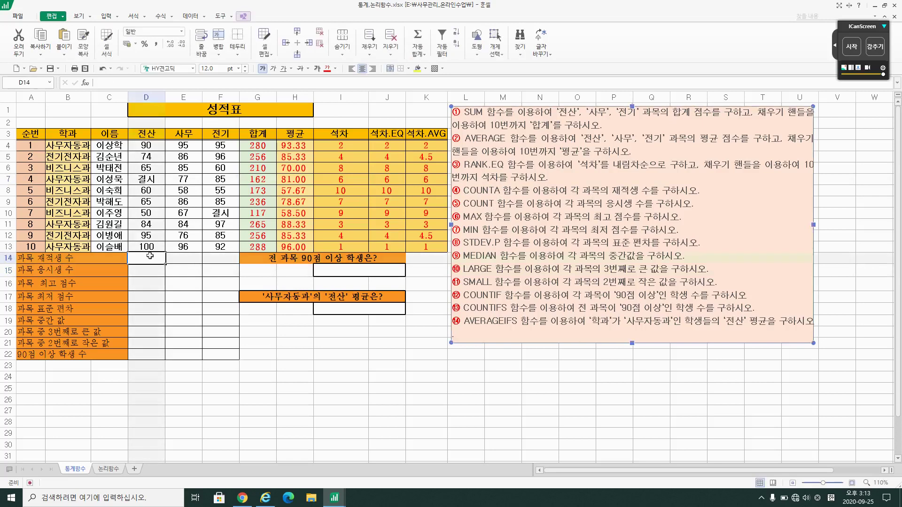
type("=")
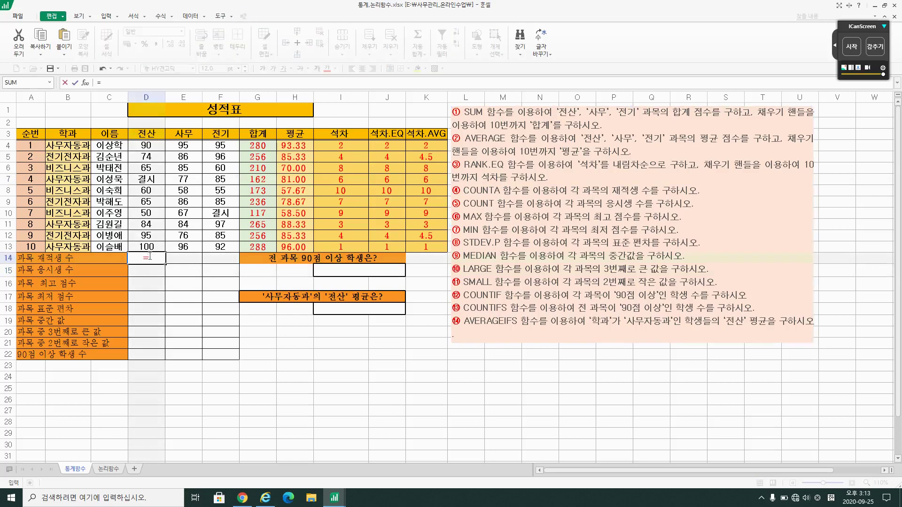
type("count")
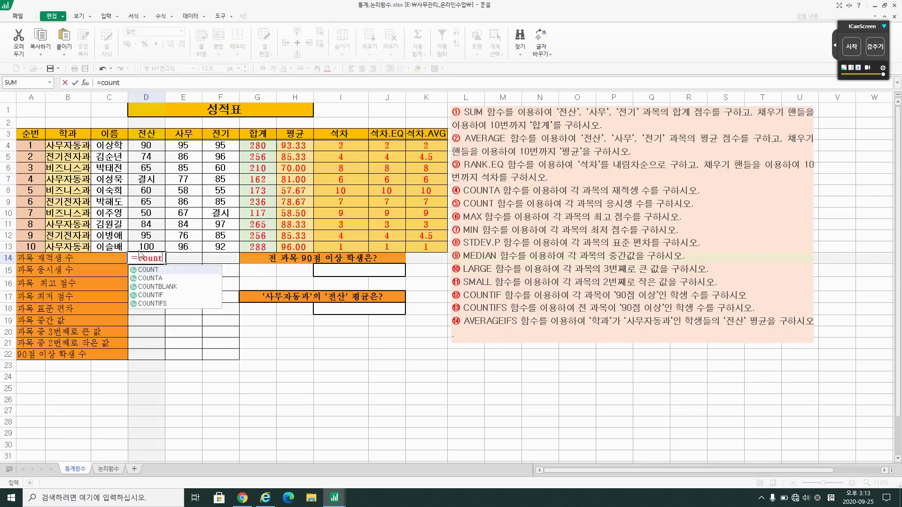
type("a(")
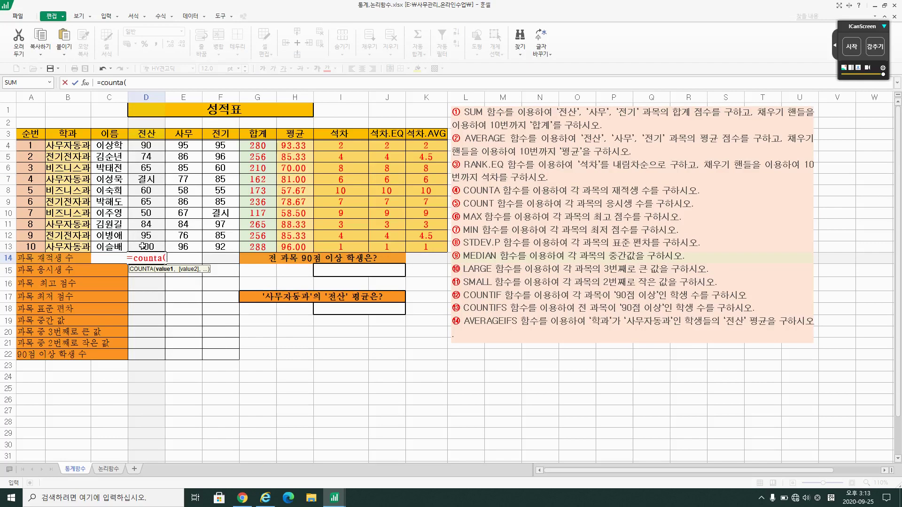
left_click_drag(146, 145, 146, 246)
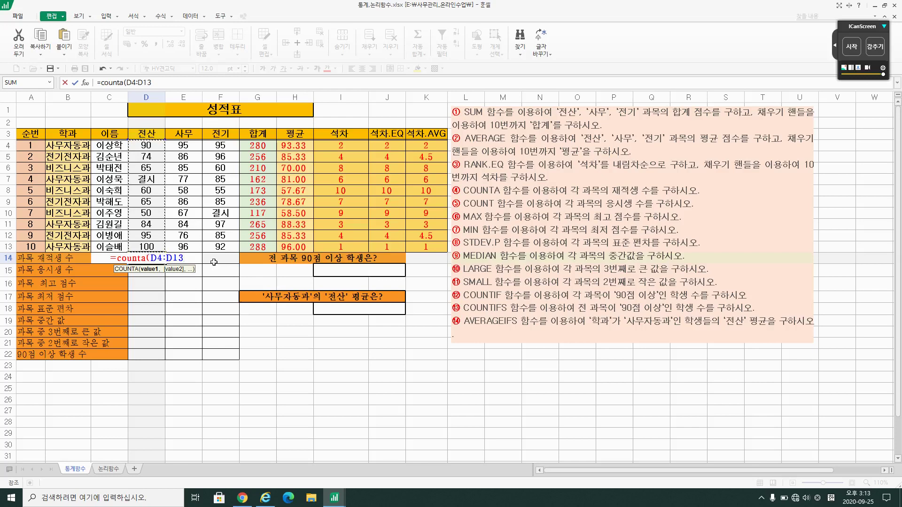
key("Return")
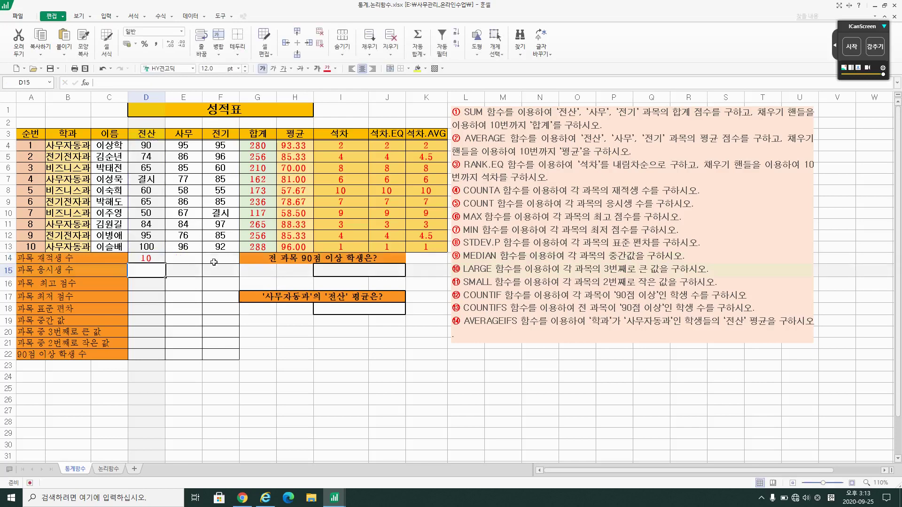
Step: Enter =COUNT(D4:D13) in D15 for the 전산 subject's 과목 응시생 수
type("=count")
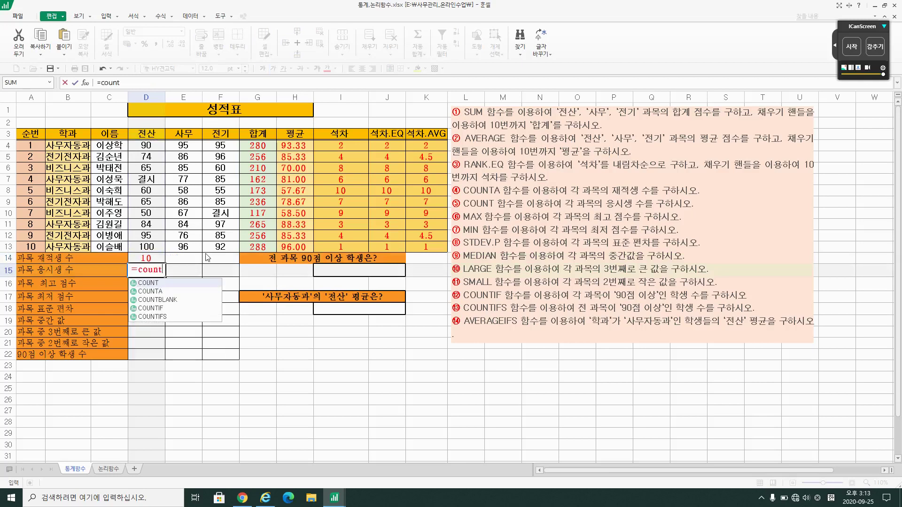
type("(")
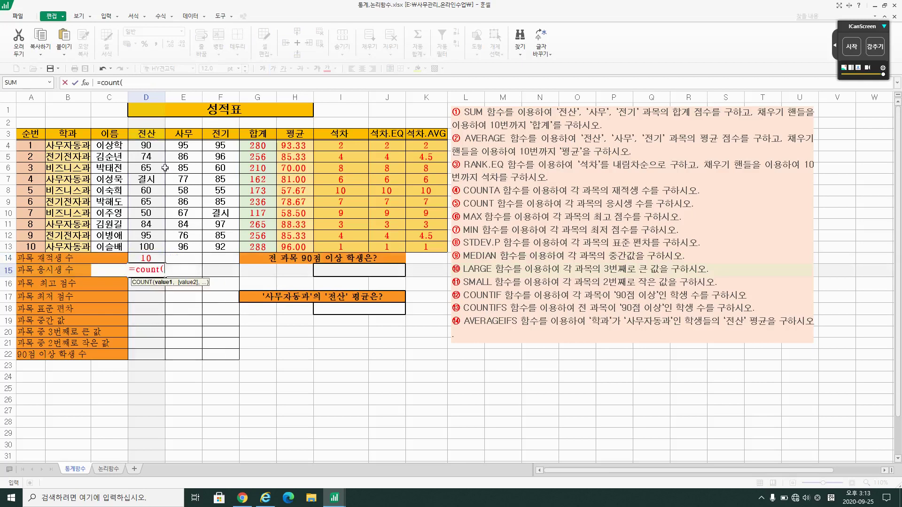
left_click_drag(147, 147, 149, 250)
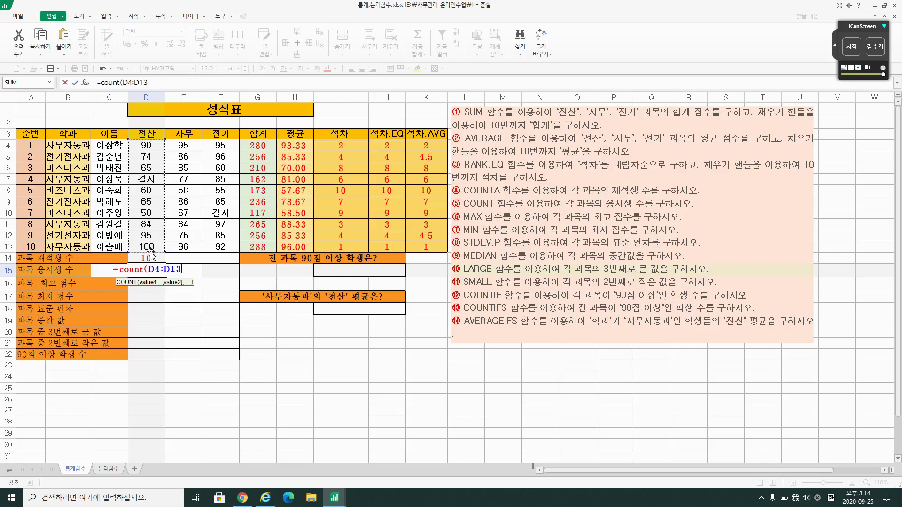
key("Return")
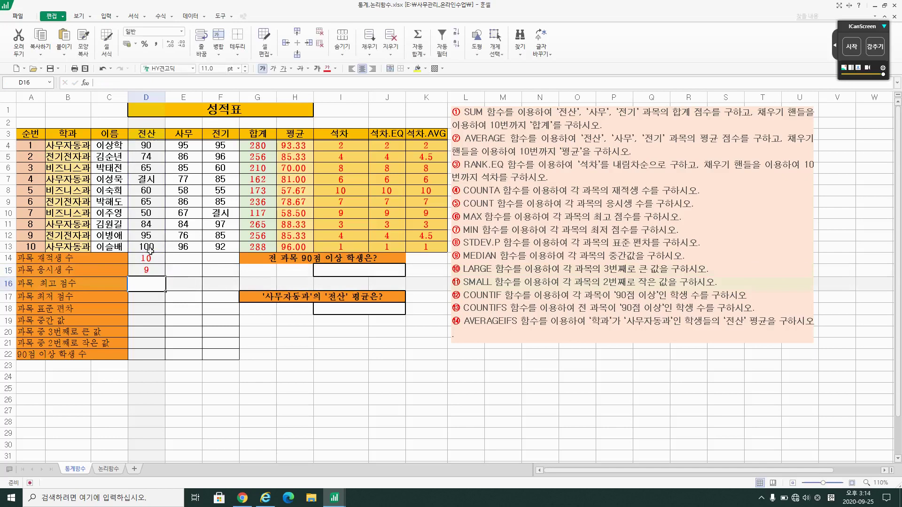
Step: Review the COUNTA and COUNT formulas in D14 and D15 and the range they reference
key("Up")
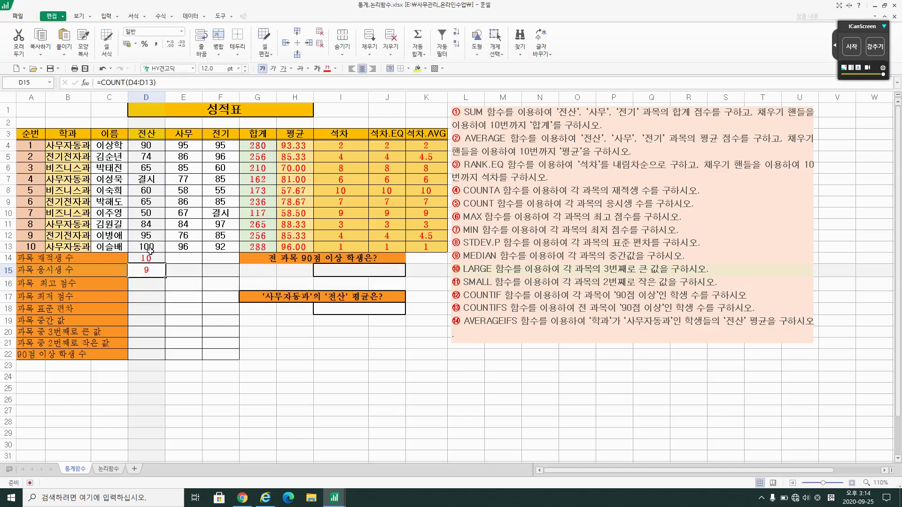
left_click(150, 258)
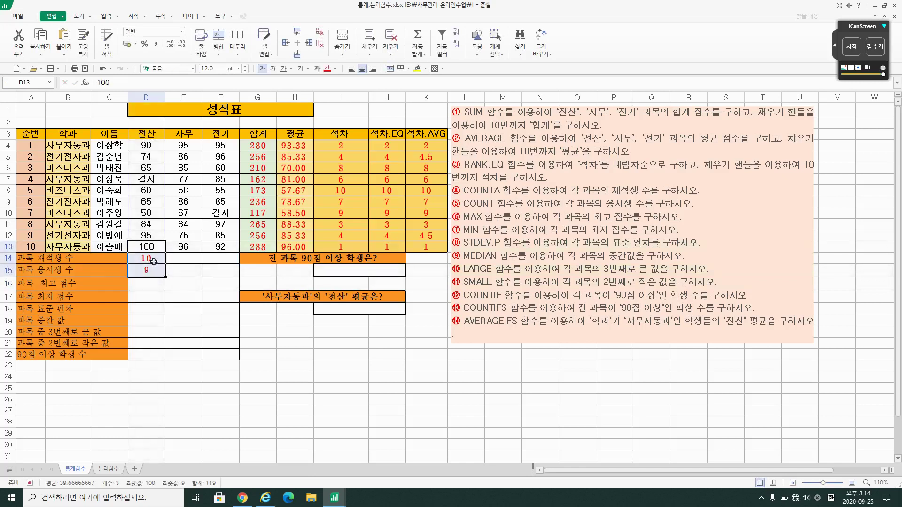
double_click(155, 258)
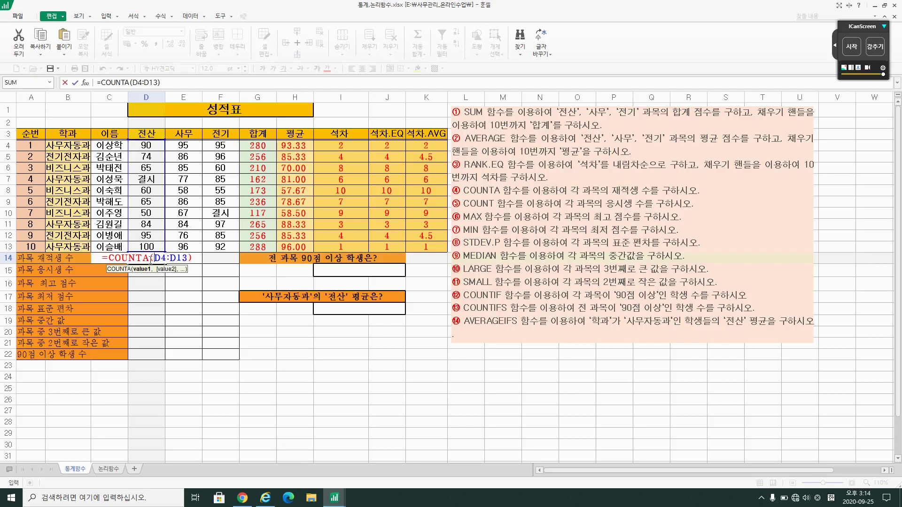
key("Return")
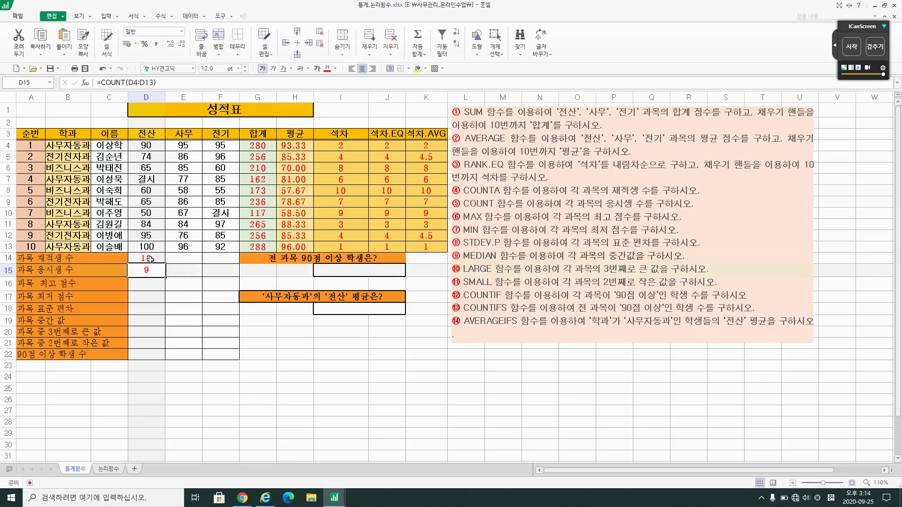
double_click(151, 270)
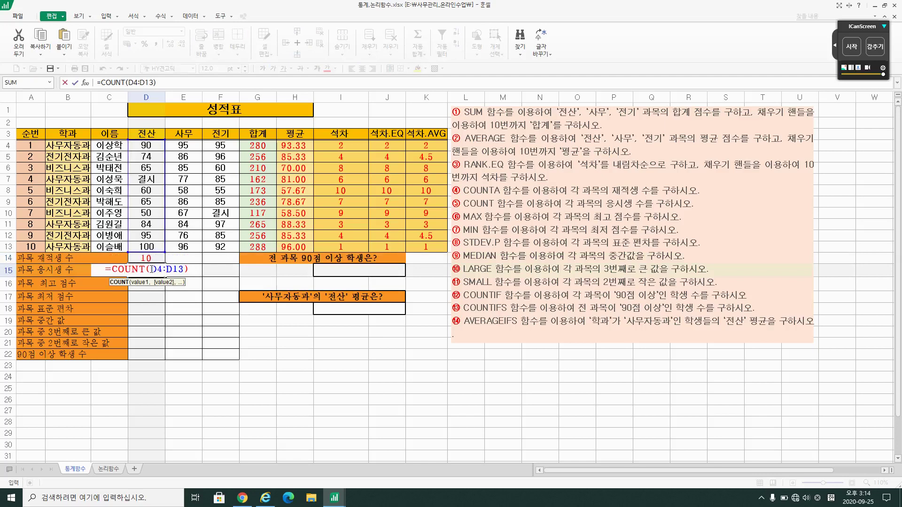
key("Return")
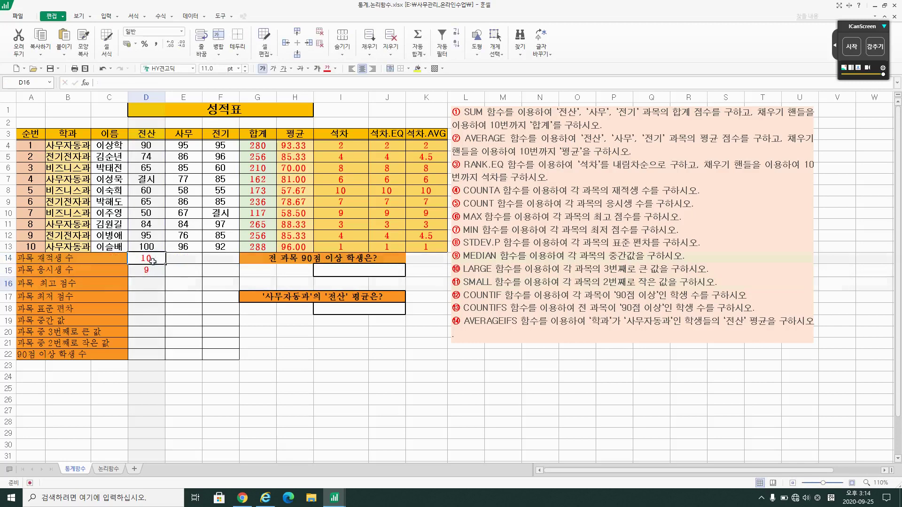
Step: Fill the formulas in D14:D15 across to column F for 사무 and 전기, and check the copied formula in E14
left_click_drag(152, 261, 151, 271)
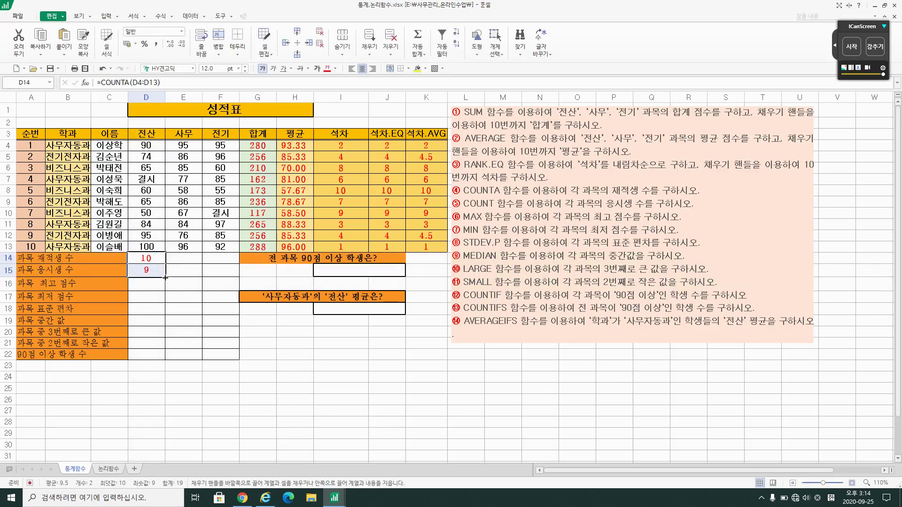
left_click_drag(166, 277, 228, 276)
left_click(182, 257)
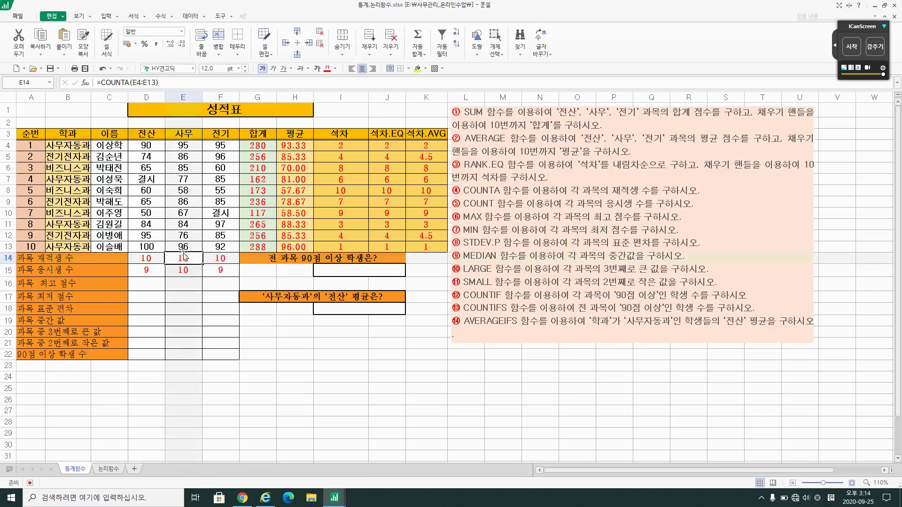
Step: Check the copied COUNTA and COUNT formulas for 사무 and 전기 against their source ranges, including the 결시 entry in F10
left_click(185, 270)
left_click(185, 241)
left_click_drag(185, 241, 184, 145)
left_click(220, 258)
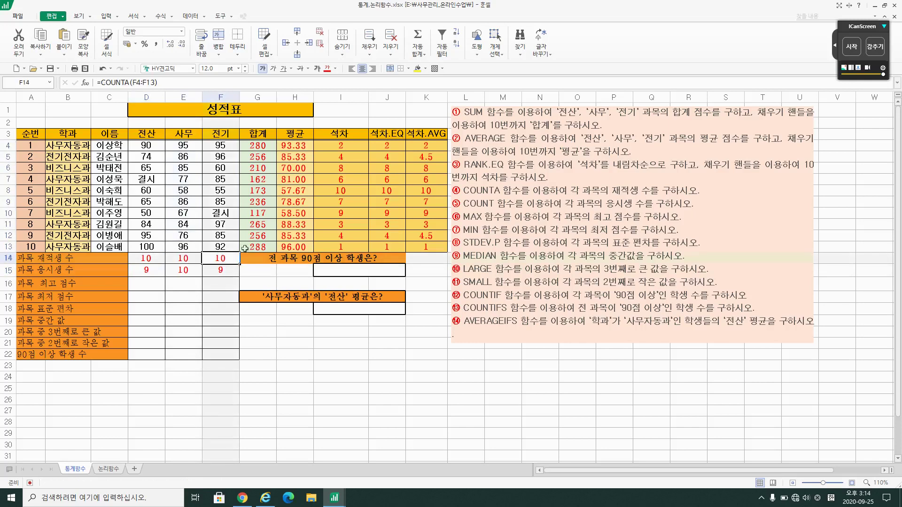
left_click_drag(233, 244, 229, 145)
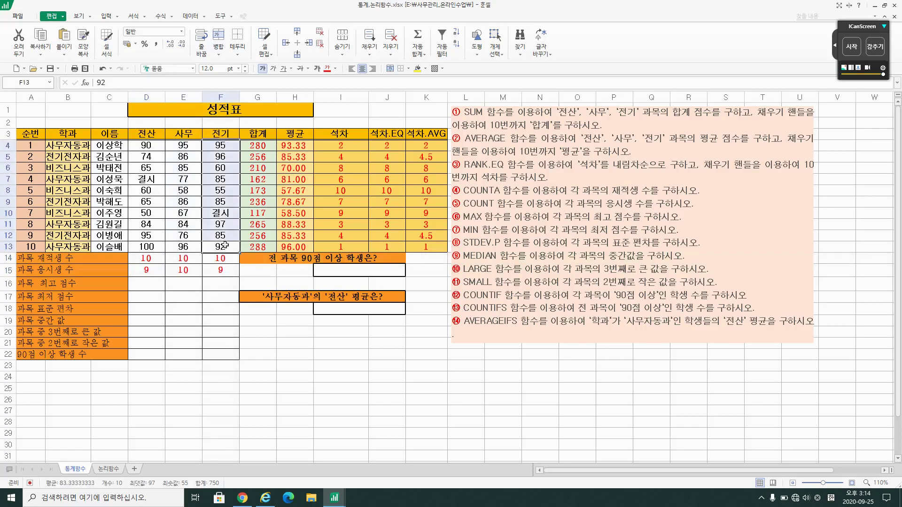
left_click(224, 214)
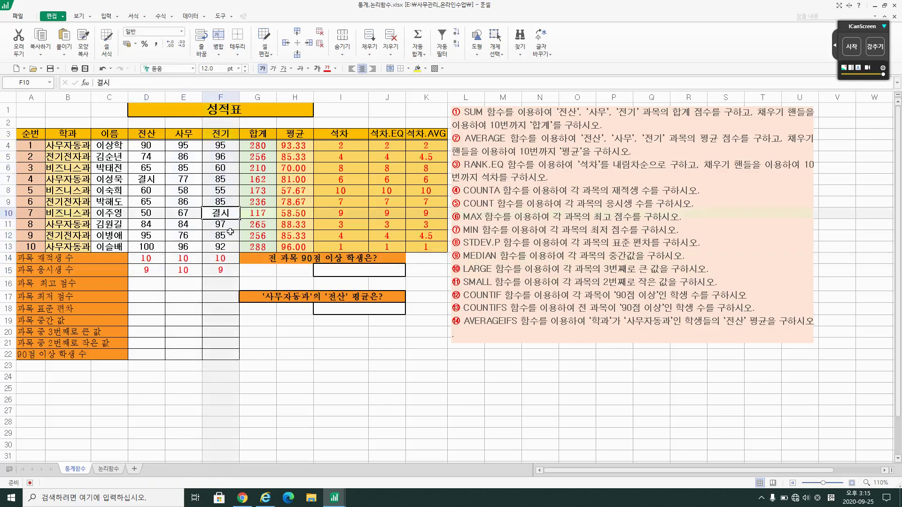
left_click(224, 274)
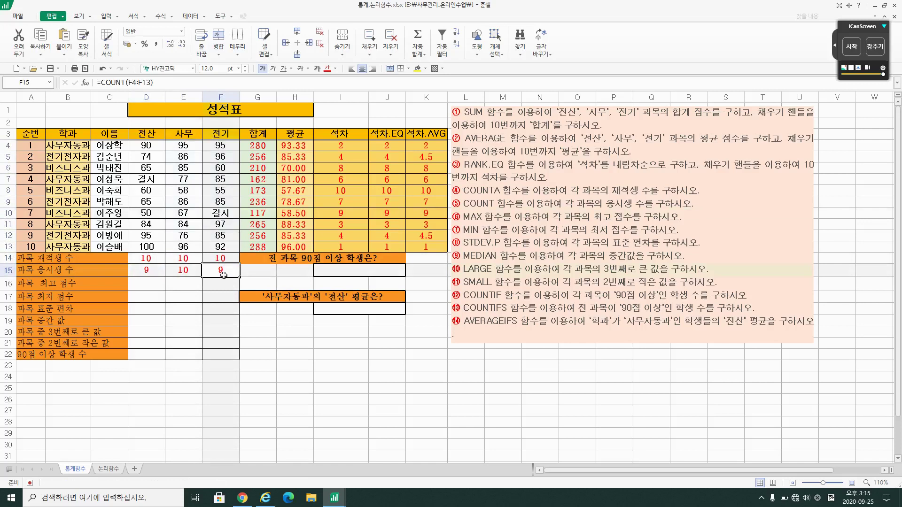
Step: Examine the empty 과목 최고 점수 and 과목 최저 점수 cells D16:F17 and the 전산 scores in D4:D13 that MAX and MIN use
left_click(146, 288)
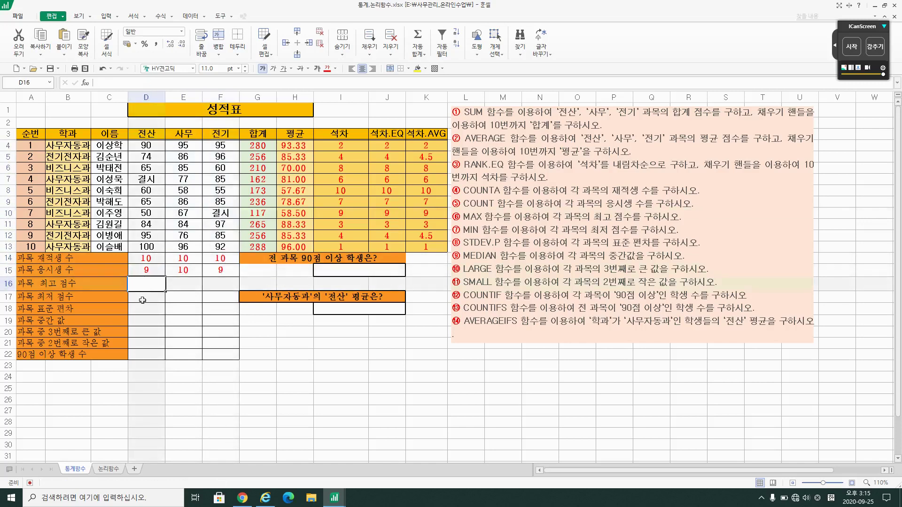
left_click(143, 300)
left_click_drag(143, 285, 226, 298)
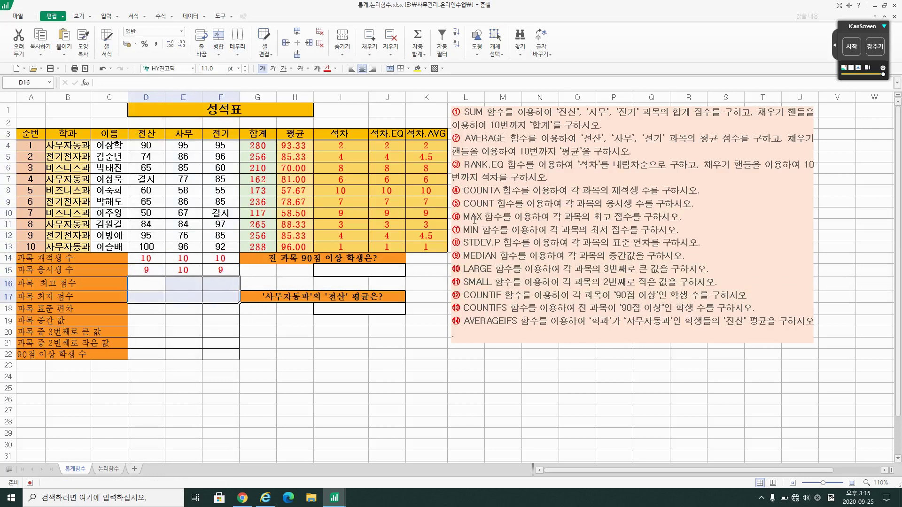
left_click(134, 288)
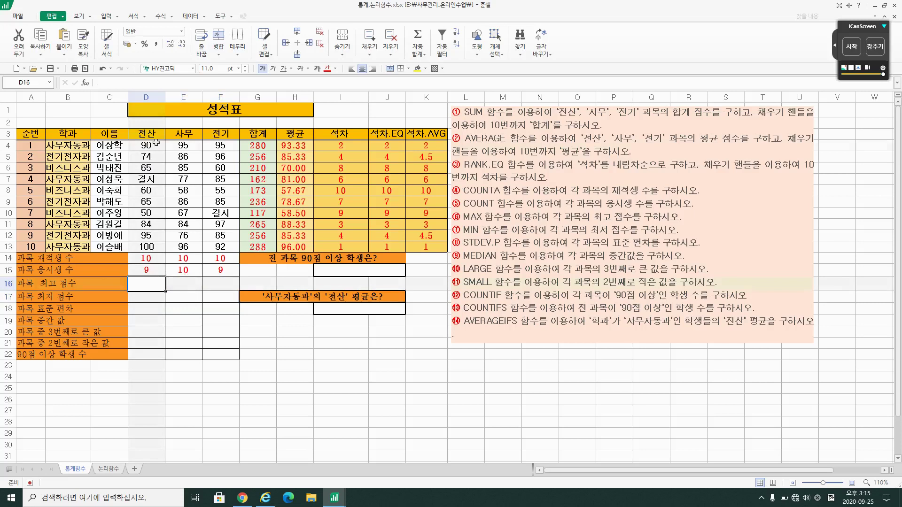
left_click_drag(155, 143, 154, 246)
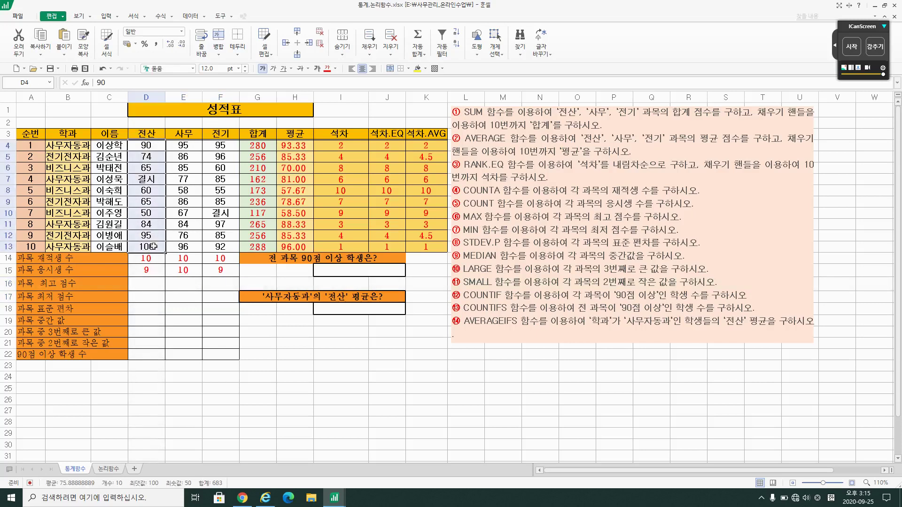
left_click(147, 299)
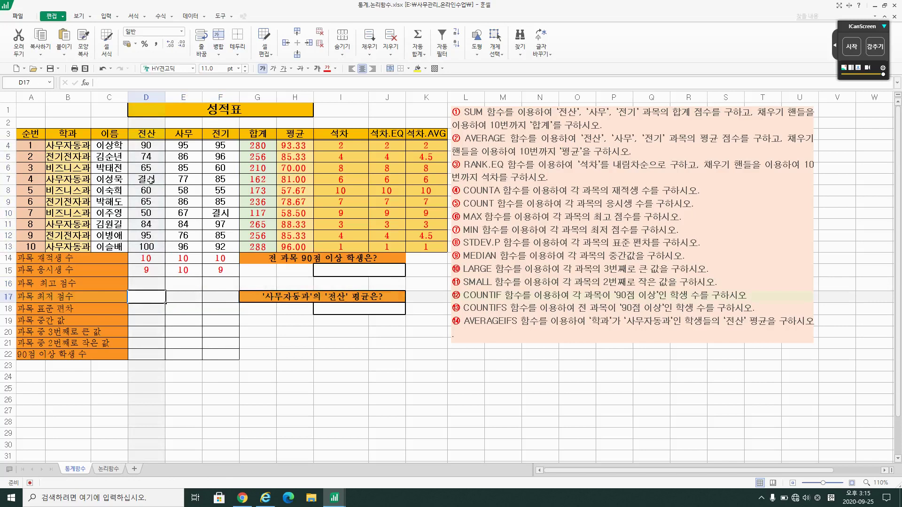
left_click_drag(150, 146, 148, 246)
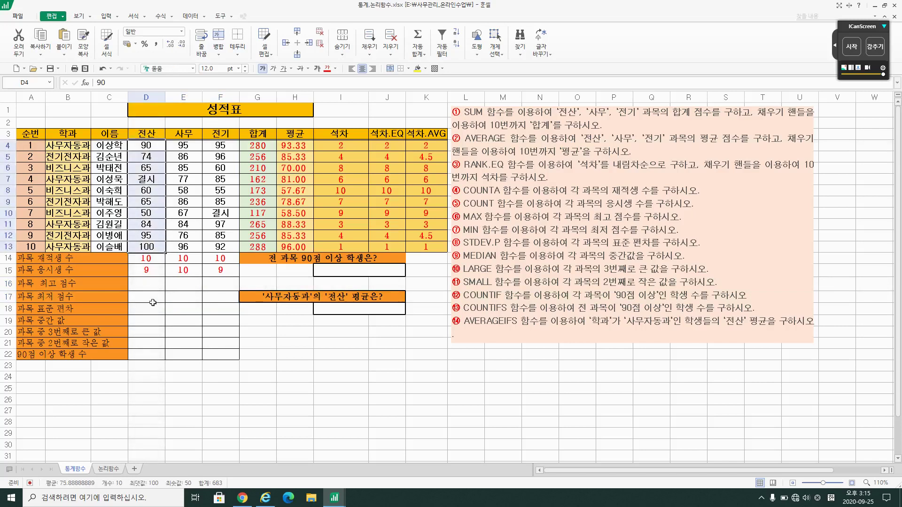
left_click(144, 285)
left_click_drag(148, 283, 149, 296)
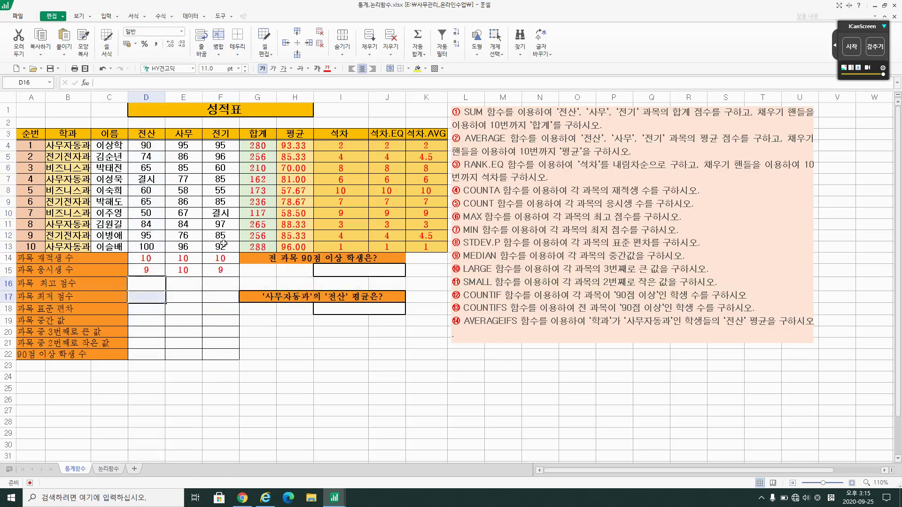
left_click(152, 312)
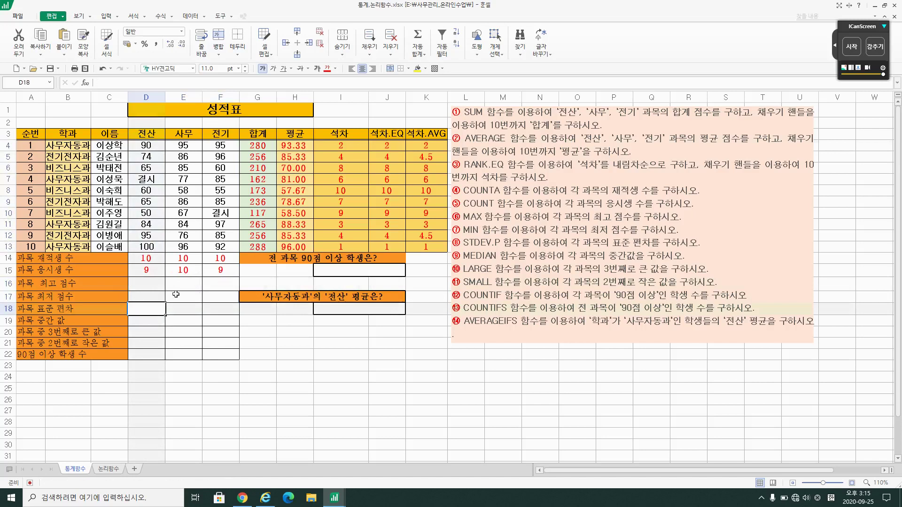
left_click(161, 284)
left_click_drag(161, 285, 221, 298)
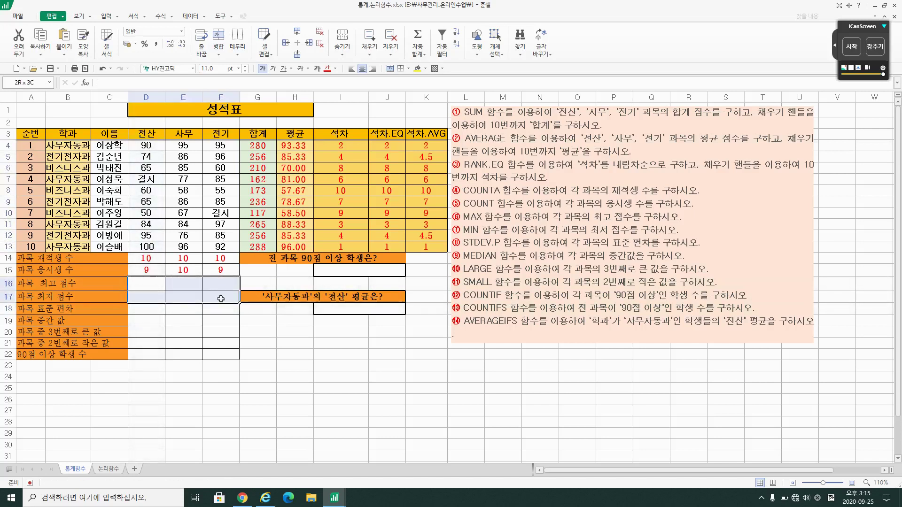
Step: Enter =stdev.p(D4:D13) in D18 for the 전산 subject's 과목 표준 편차, and widen column D to fit its contents
left_click(158, 307)
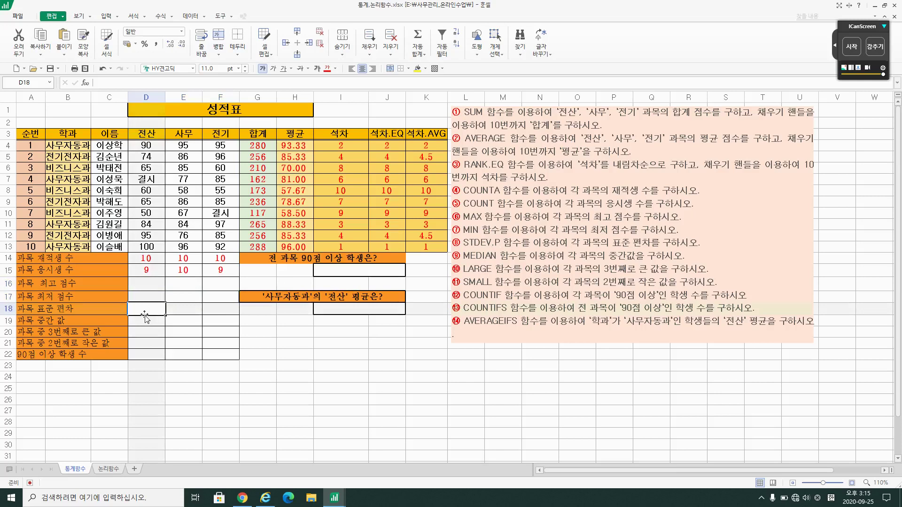
type("s")
key("BackSpace")
type("=")
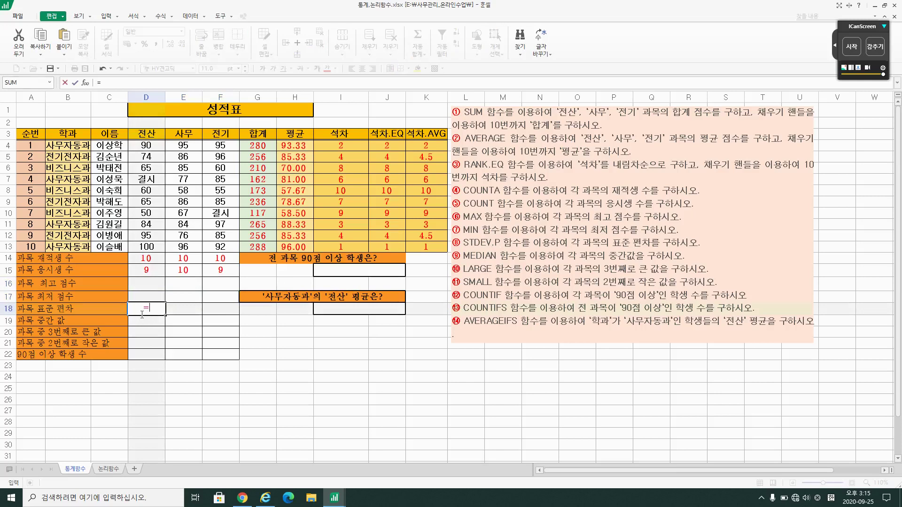
type("std")
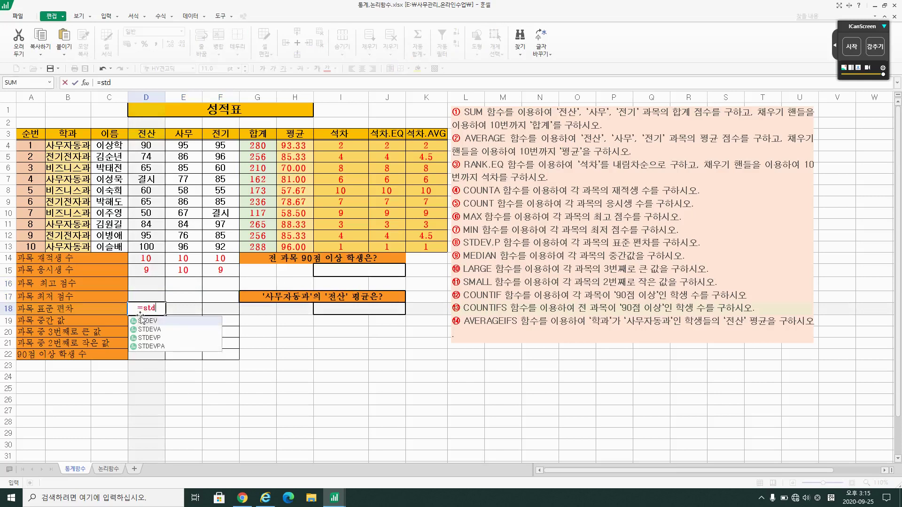
type("ev.p")
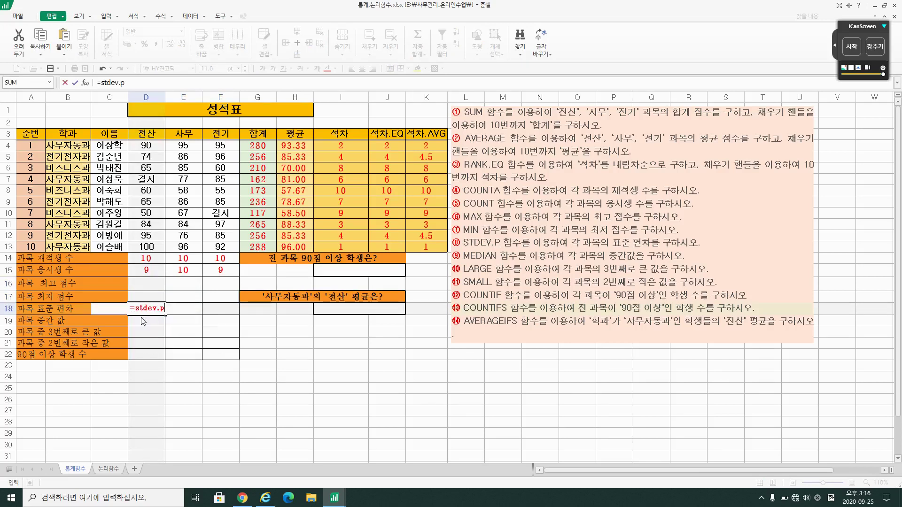
type("(")
left_click_drag(150, 146, 148, 245)
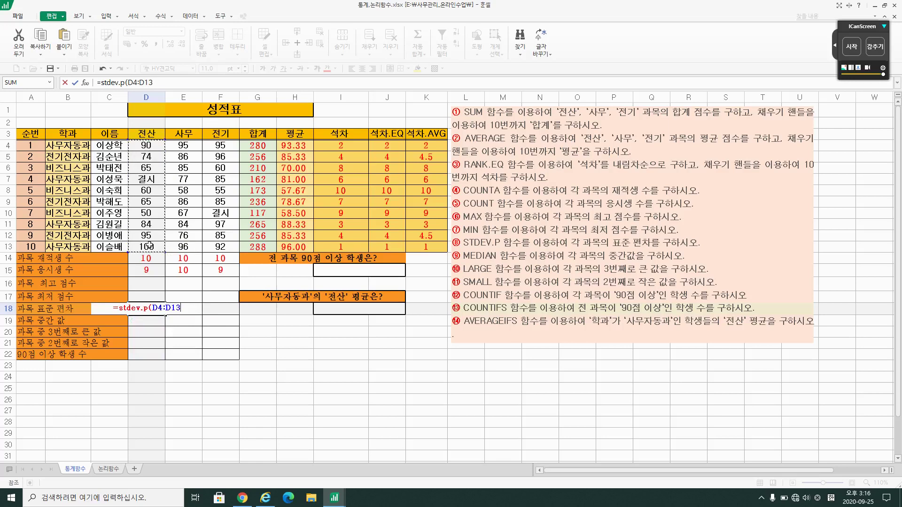
key("Return")
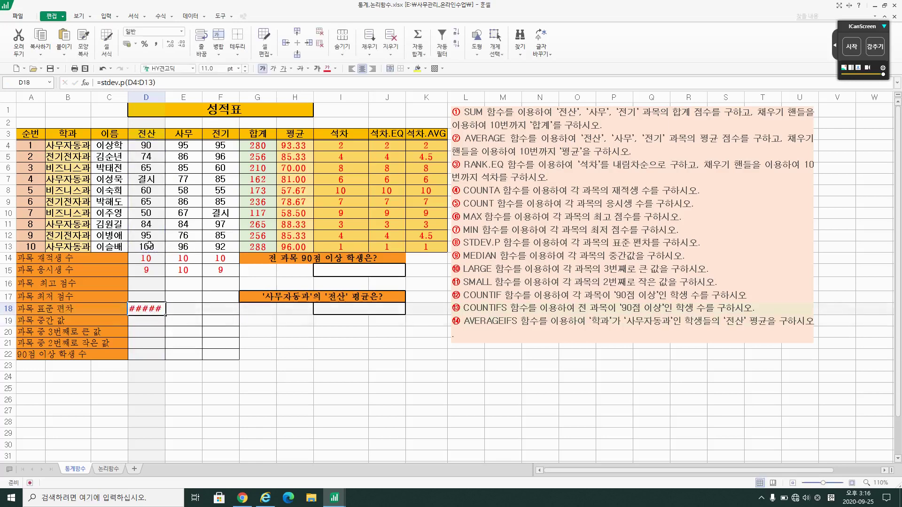
double_click(165, 96)
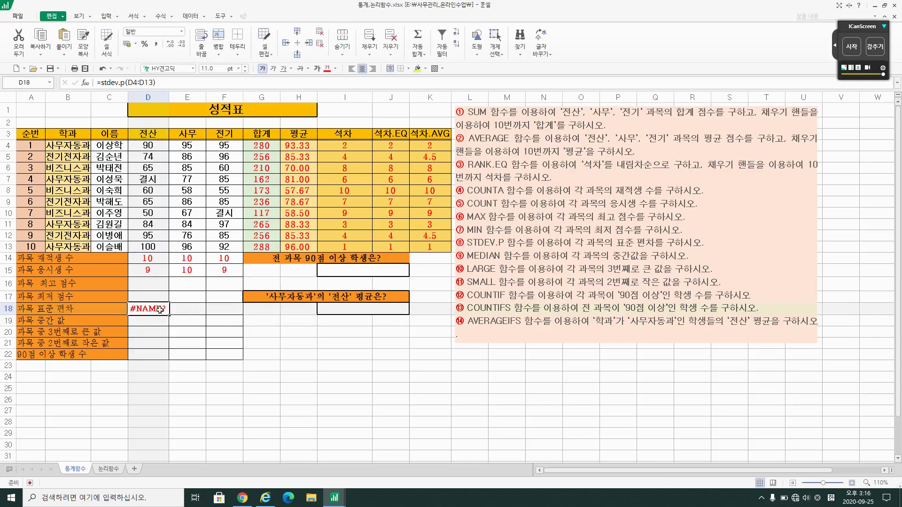
Step: Replace the stdev.p function in D18's formula with STDEVP, keeping the range D4:D13
left_click(125, 82)
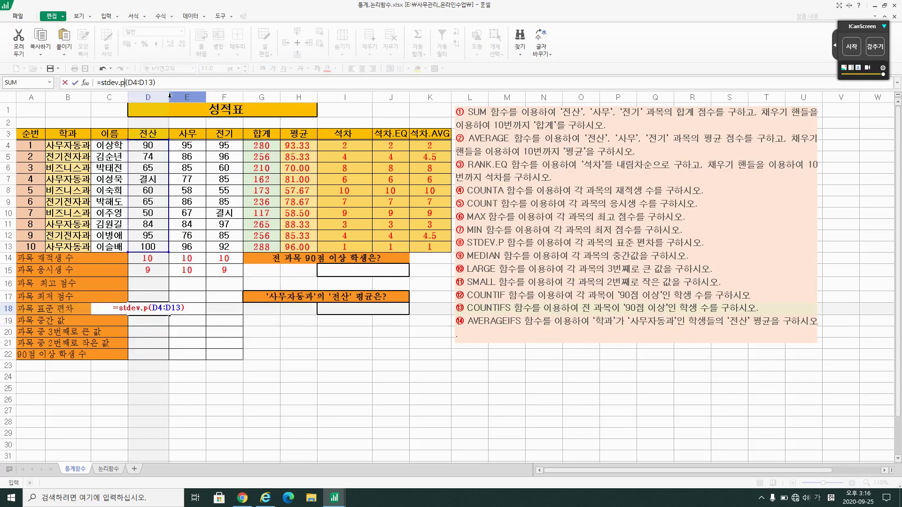
key("BackSpace")
key("BackSpace")
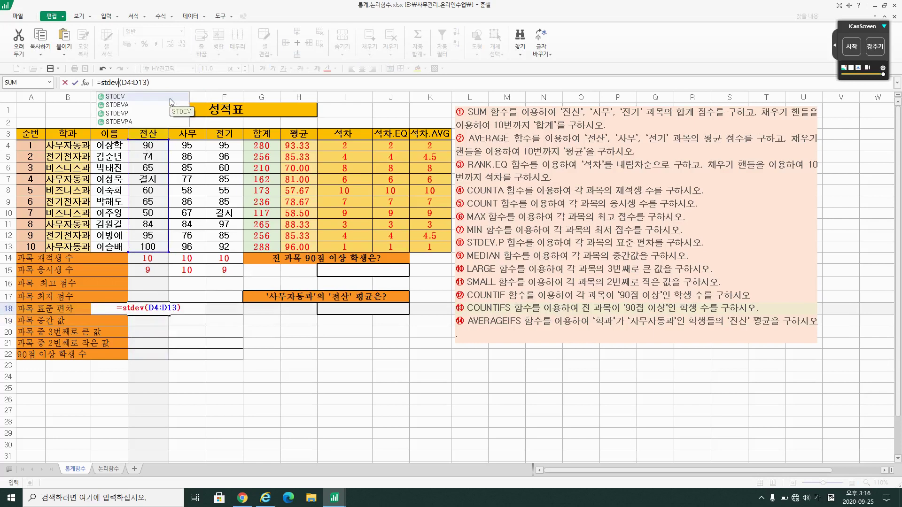
double_click(120, 113)
key("Return")
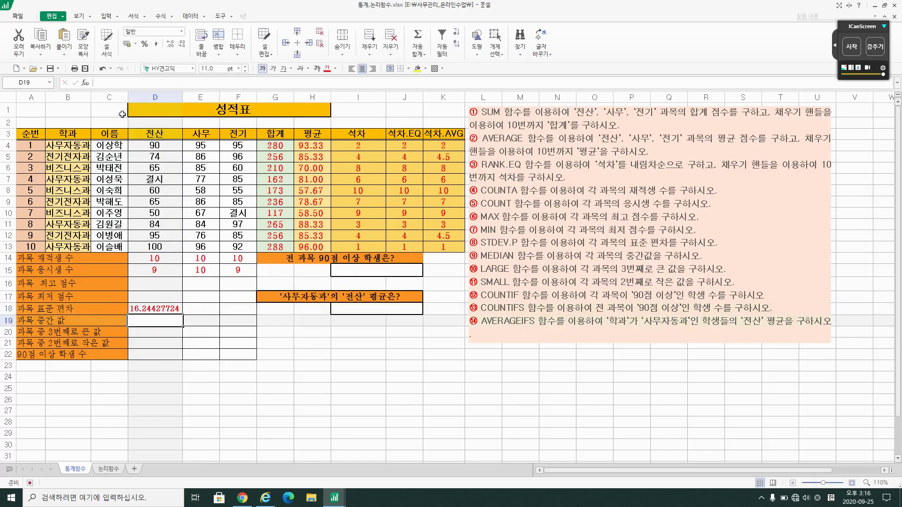
key("Up")
Step: Compare the STDEV.P function name in instruction ⑧ with the STDEVP name and brackets in D18's formula
left_click(496, 242)
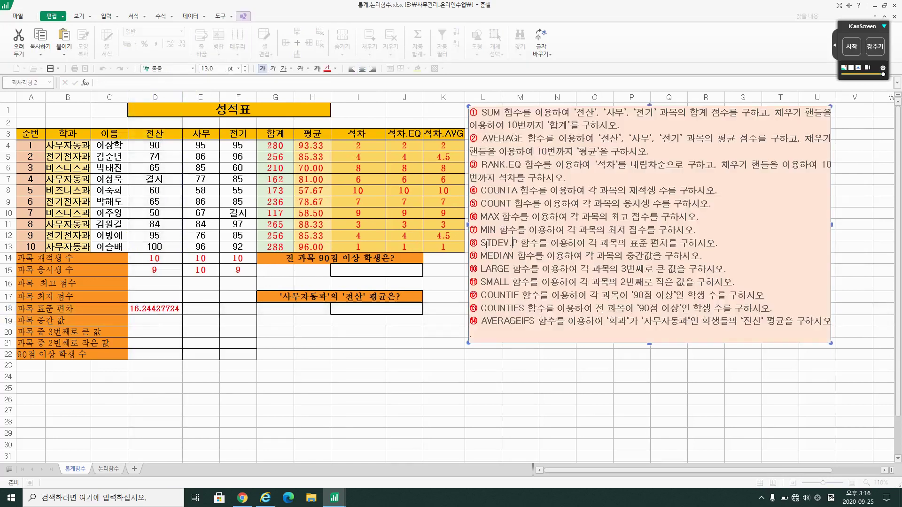
left_click(150, 310)
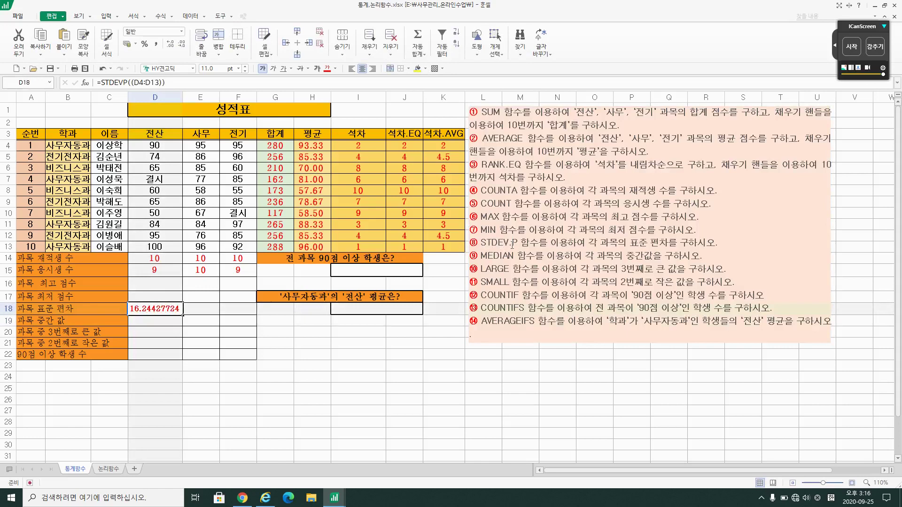
mouse_move(518, 245)
left_mouse_down()
mouse_move(488, 244)
mouse_move(515, 243)
left_mouse_up()
left_click(477, 244)
left_click(516, 243)
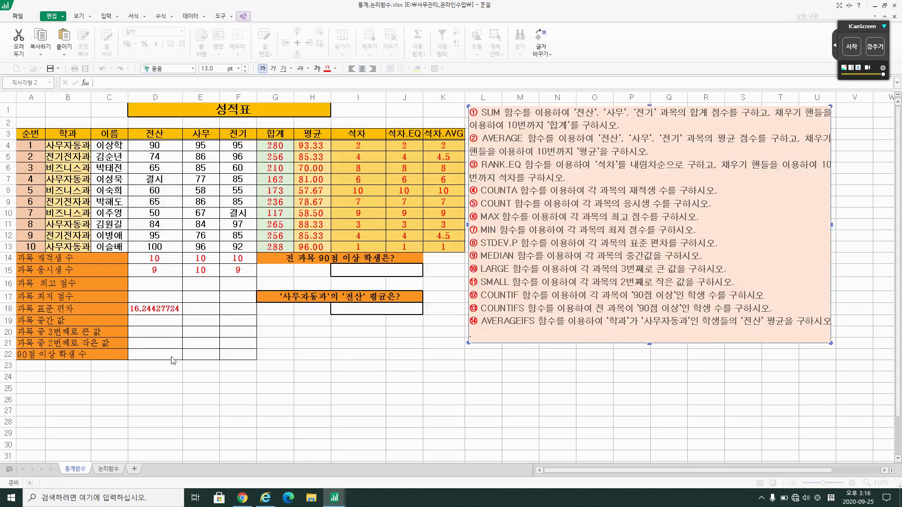
left_click(162, 309)
double_click(160, 309)
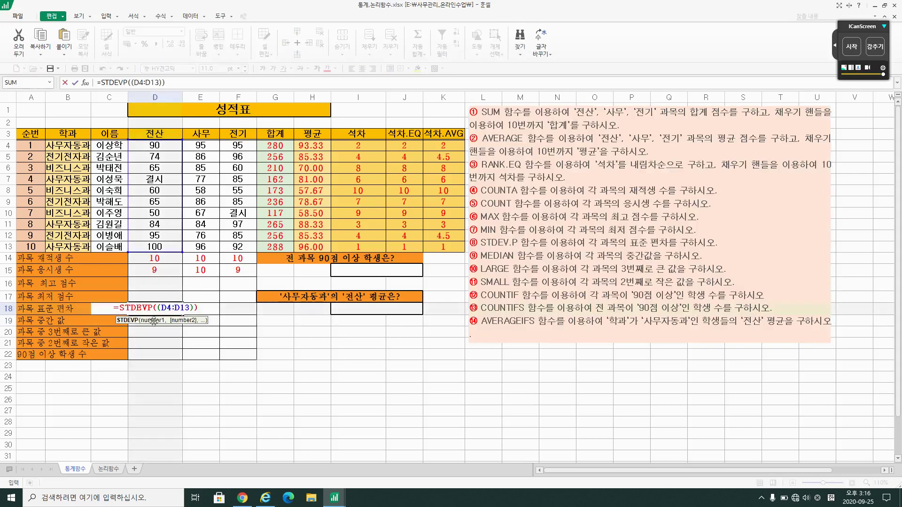
left_click(150, 309)
left_click_drag(153, 310, 148, 310)
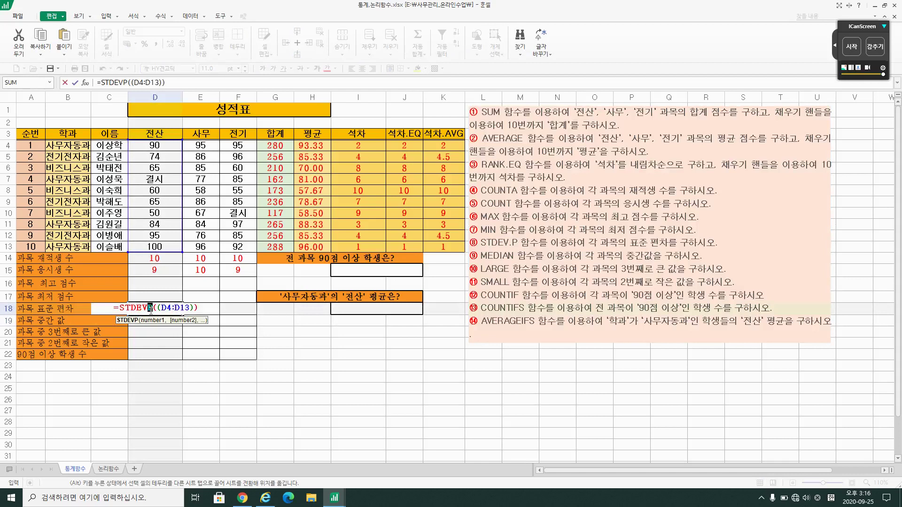
left_click(189, 311)
left_click(201, 311)
key("Return")
Step: Fill the STDEVP formula from D18 across to F18 for 사무 and 전기, and narrow column D slightly
key("Up")
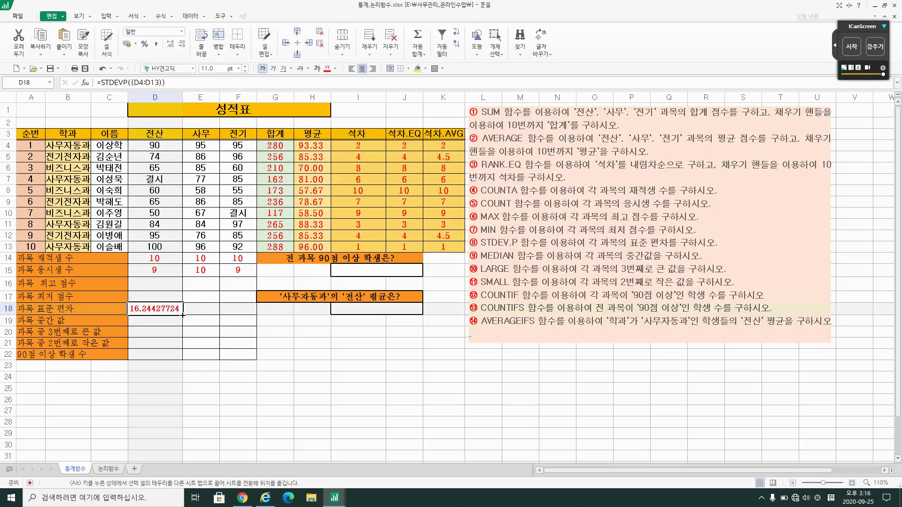
left_click_drag(183, 315, 255, 316)
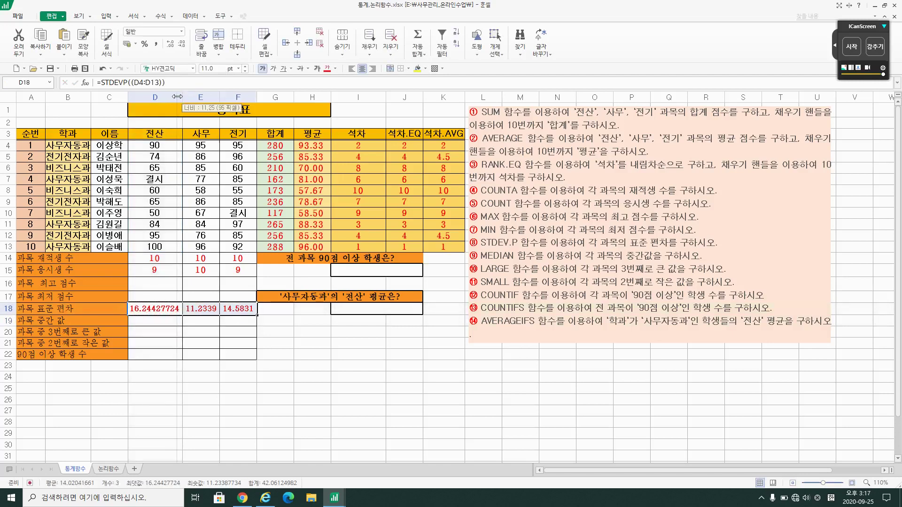
left_click_drag(175, 96, 174, 96)
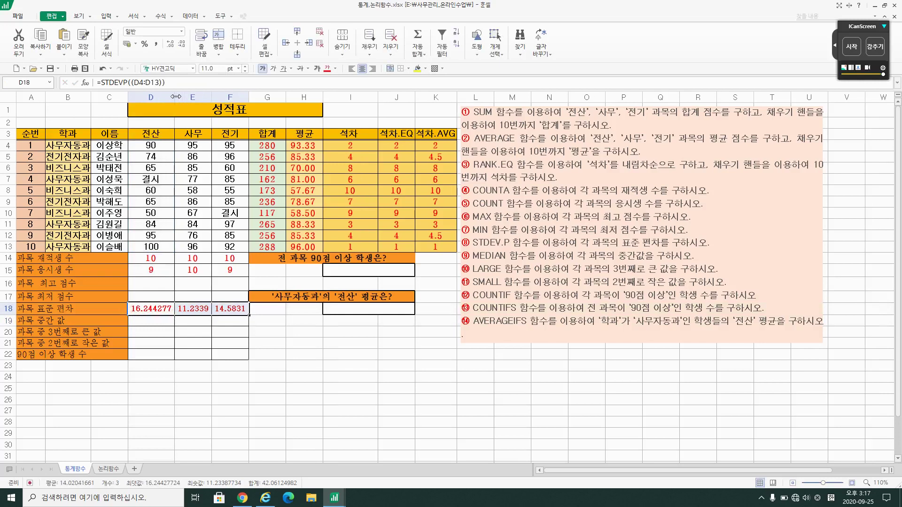
left_click(74, 331)
left_click(132, 324)
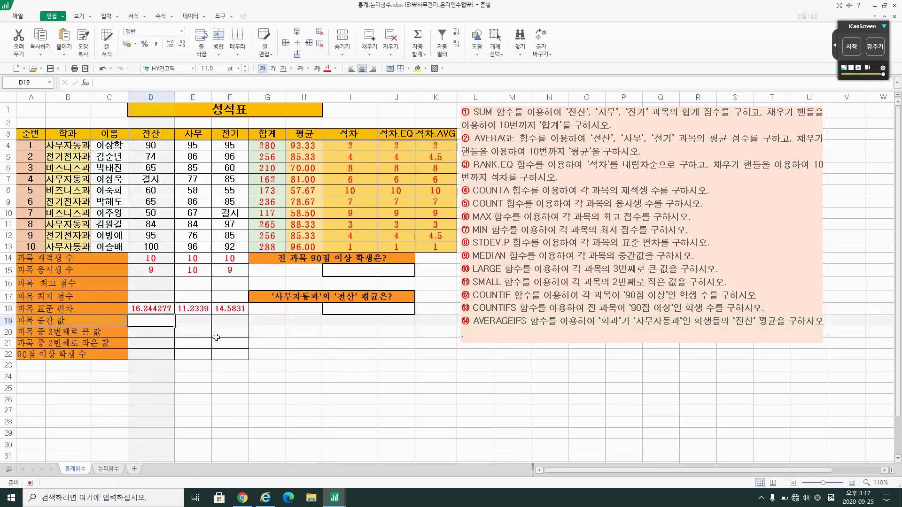
left_click_drag(473, 257, 504, 256)
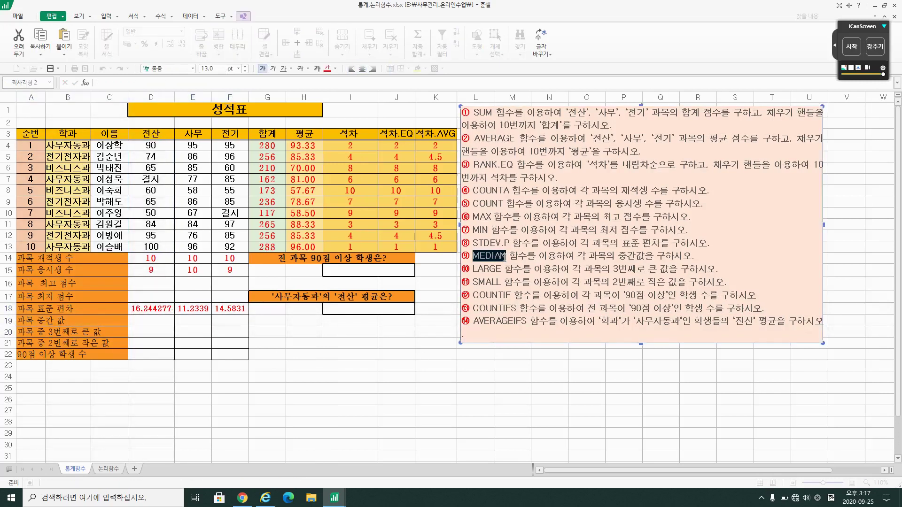
type("ㅋ")
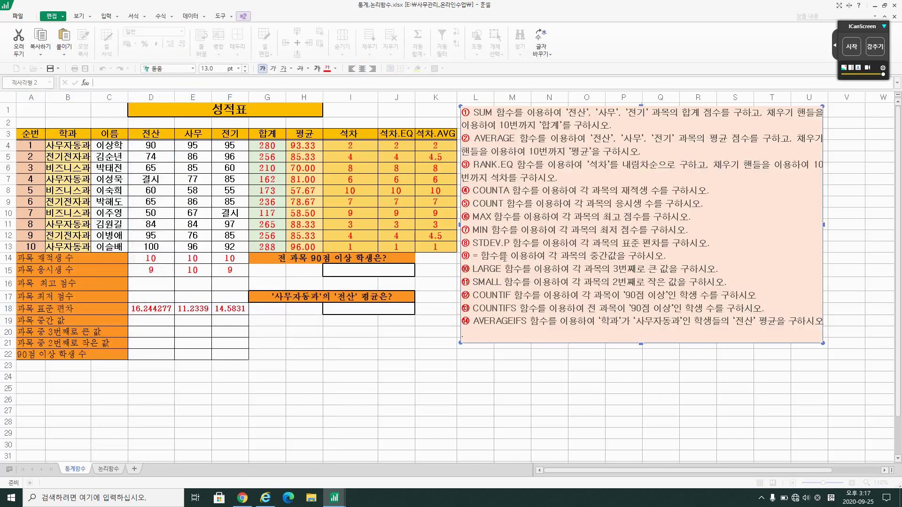
key("Escape")
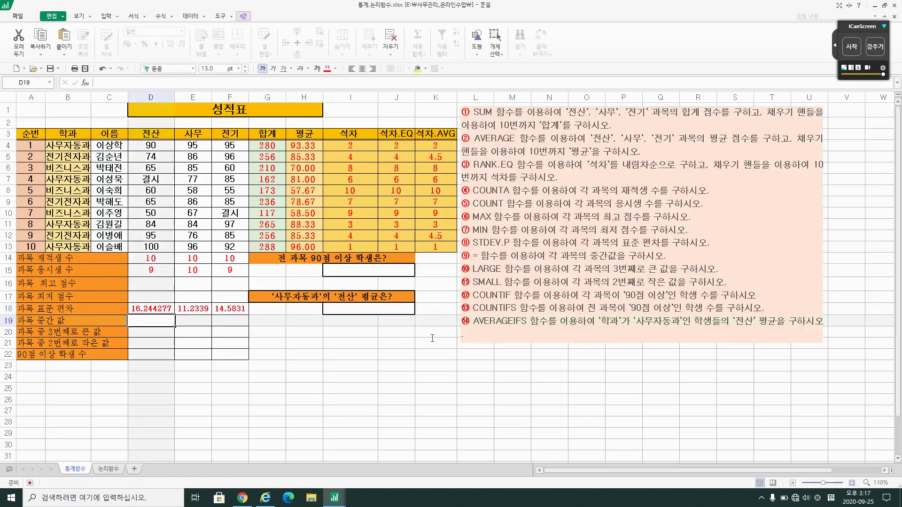
left_click(436, 354)
left_click(484, 256)
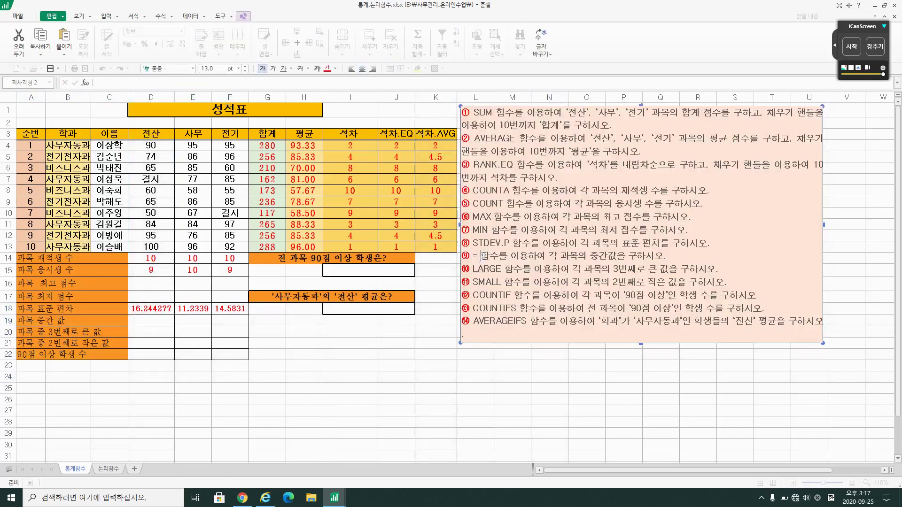
left_click(351, 355)
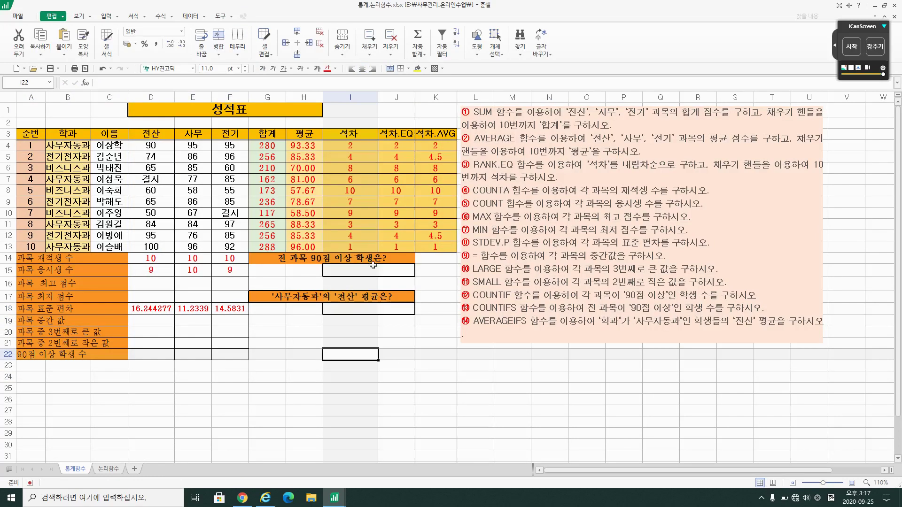
left_click(853, 52)
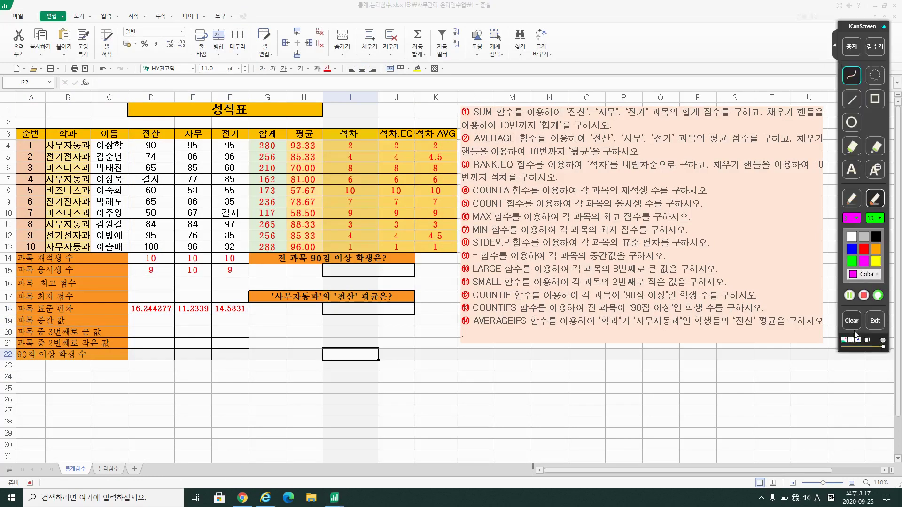
Step: Enter =MEDIAN(D4:D13) in D19 for the 전산 subject's 과목 중간 값
left_click(159, 319)
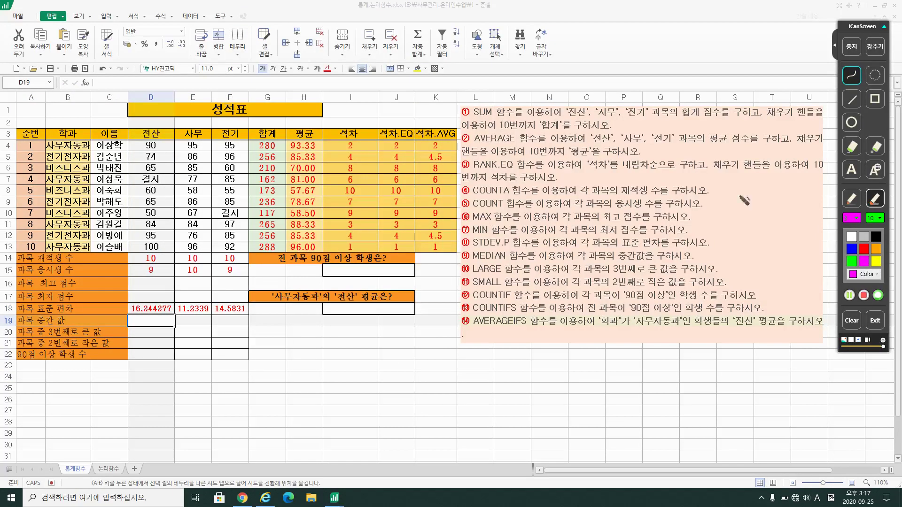
left_click(851, 47)
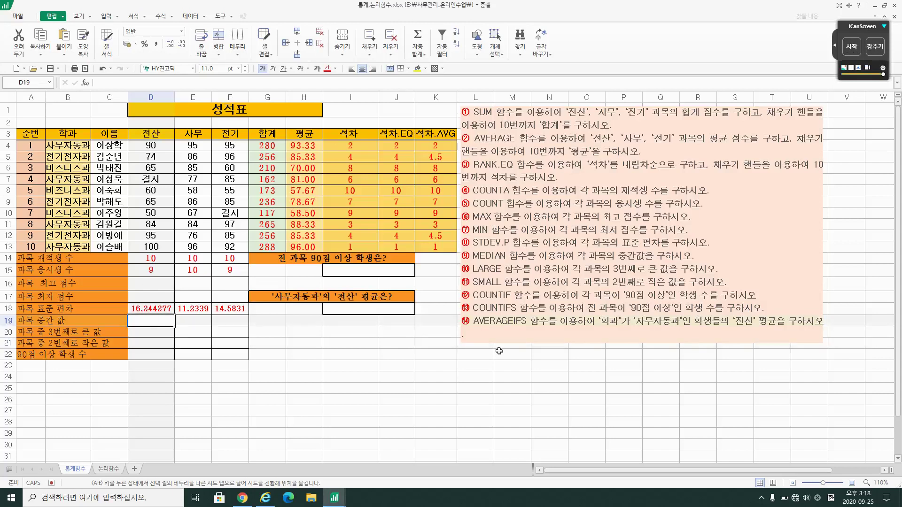
type("=")
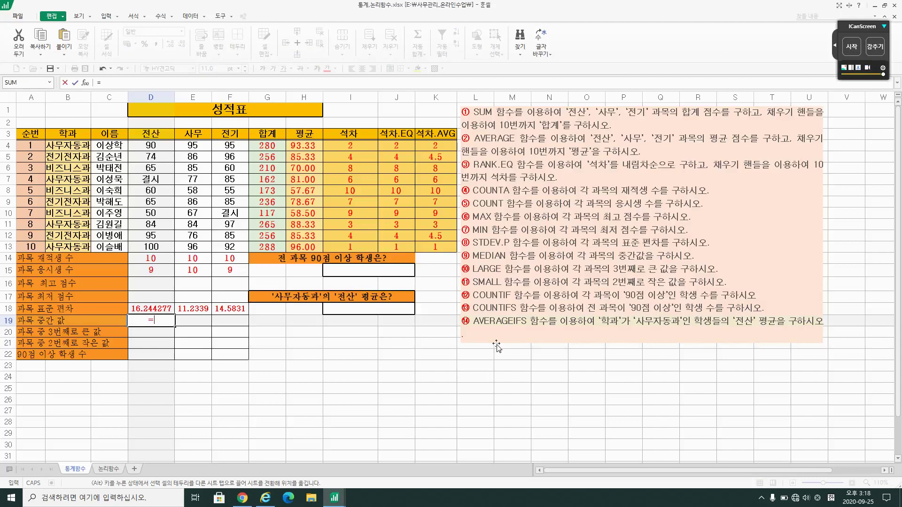
type("ME")
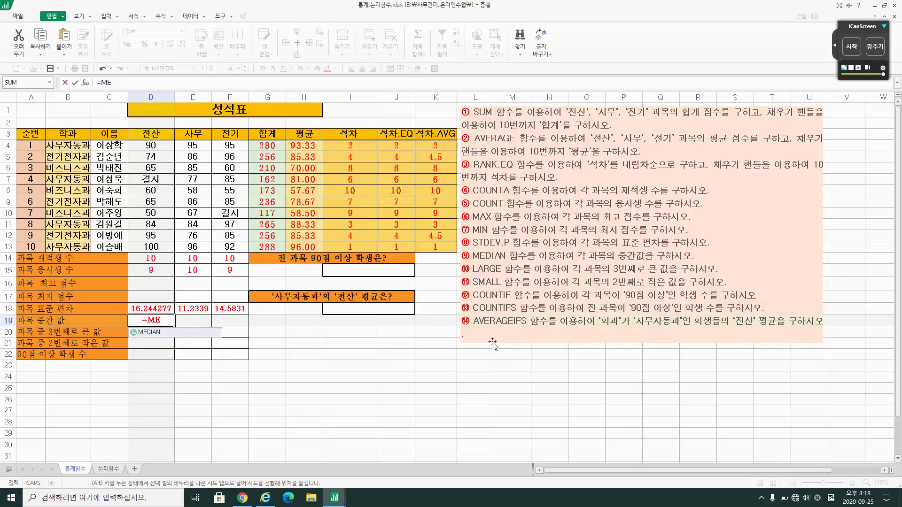
type("DIAN(")
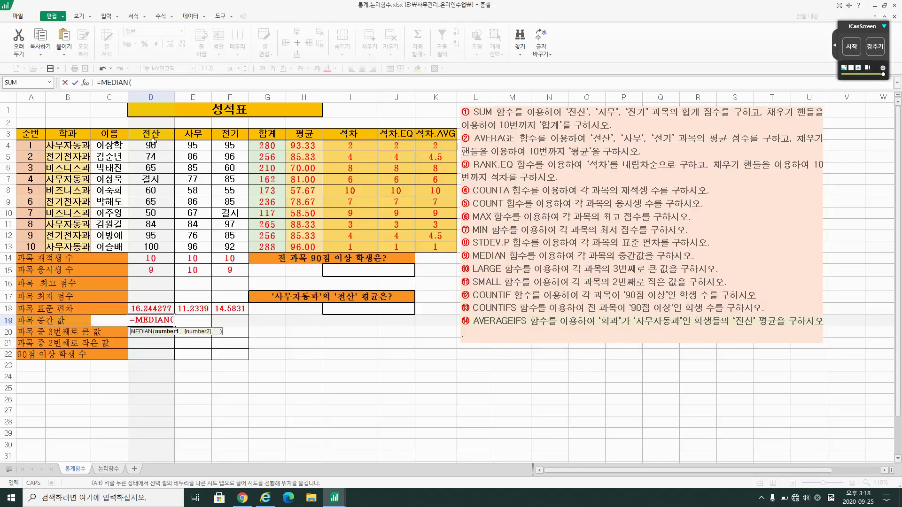
left_click_drag(152, 141, 156, 244)
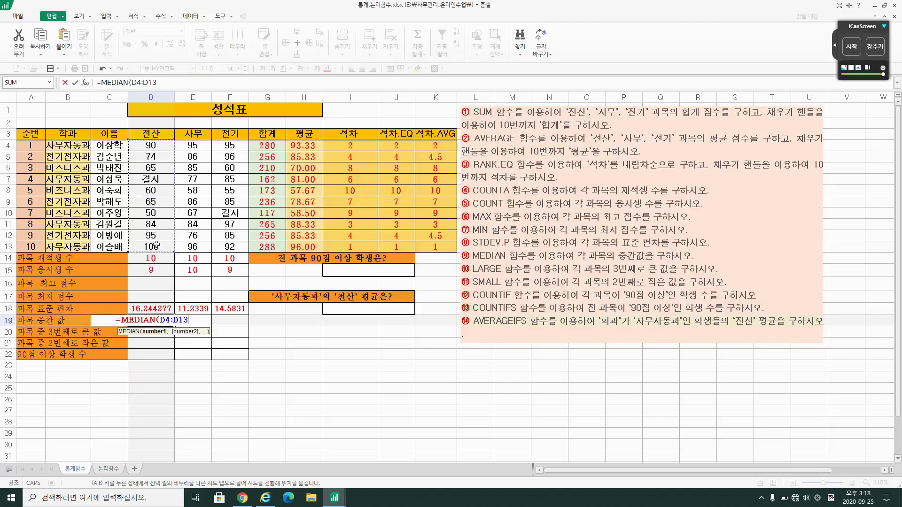
key("Return")
key("Up")
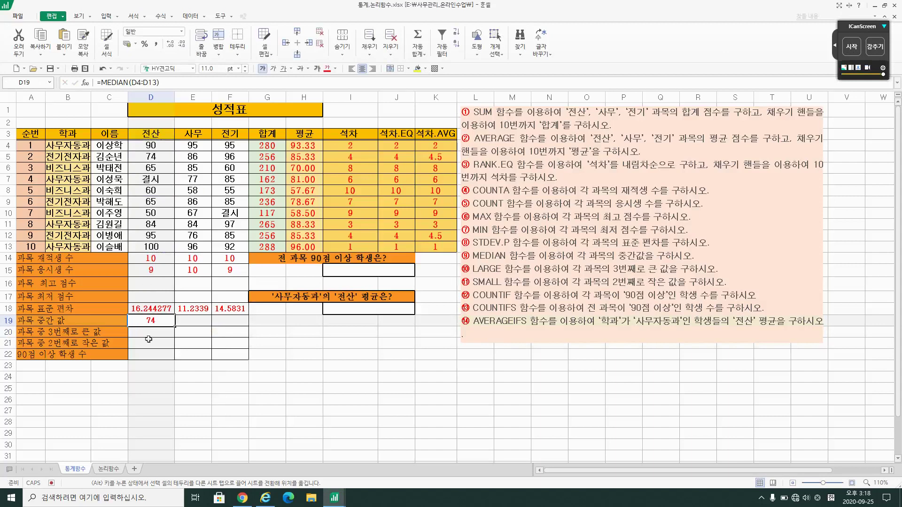
Step: Enter =SMALL(D4:D13,2) in D21 for the 전산 subject's 과목 중 2번째로 작은 값
left_click(165, 333)
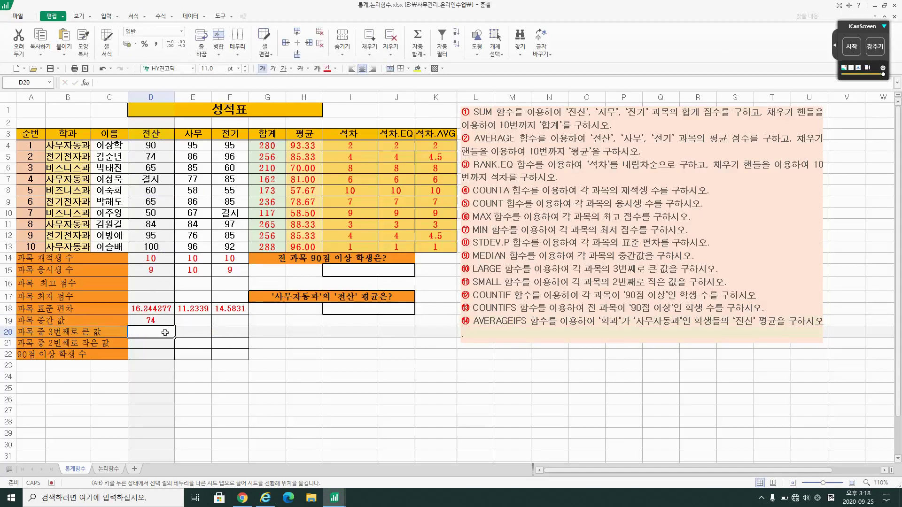
left_click(166, 342)
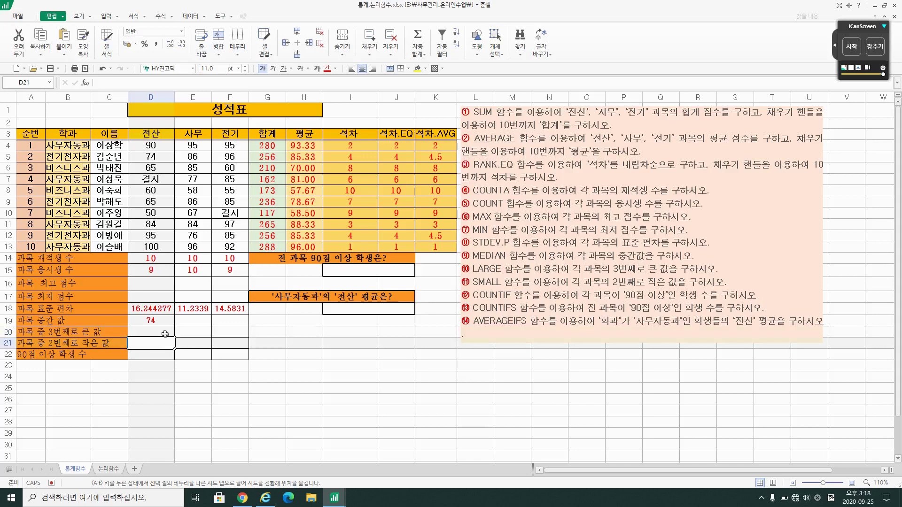
left_click(164, 334)
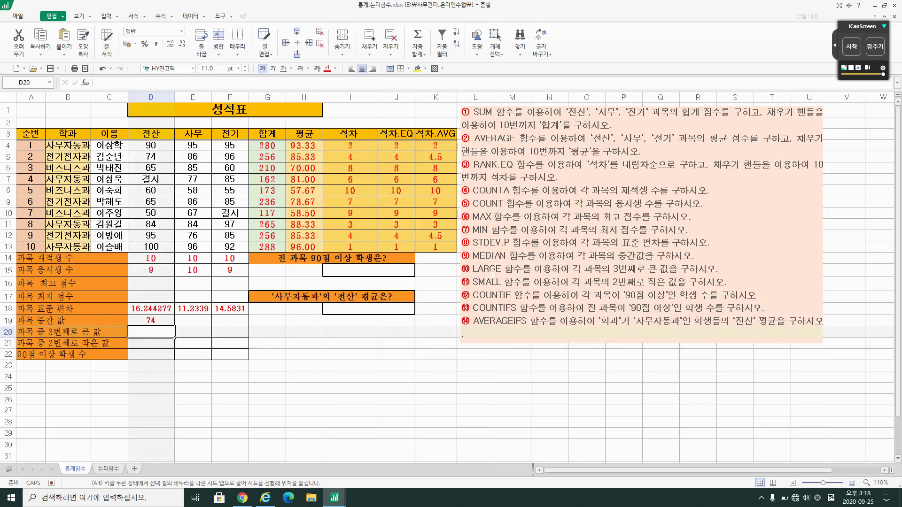
left_click(144, 346)
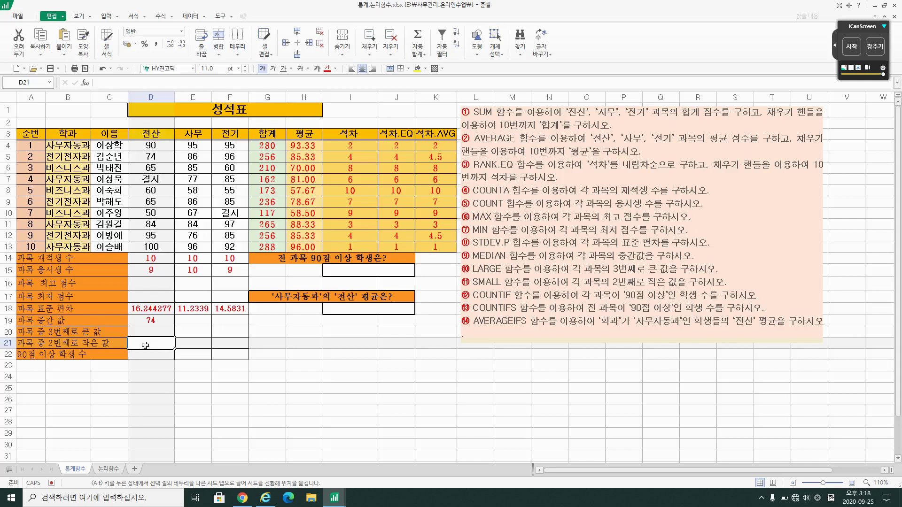
type("=S")
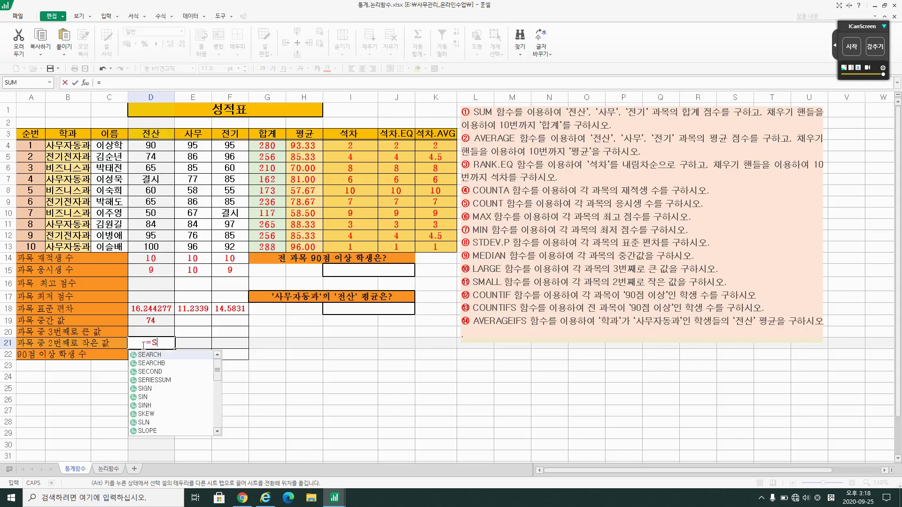
type("MALL(")
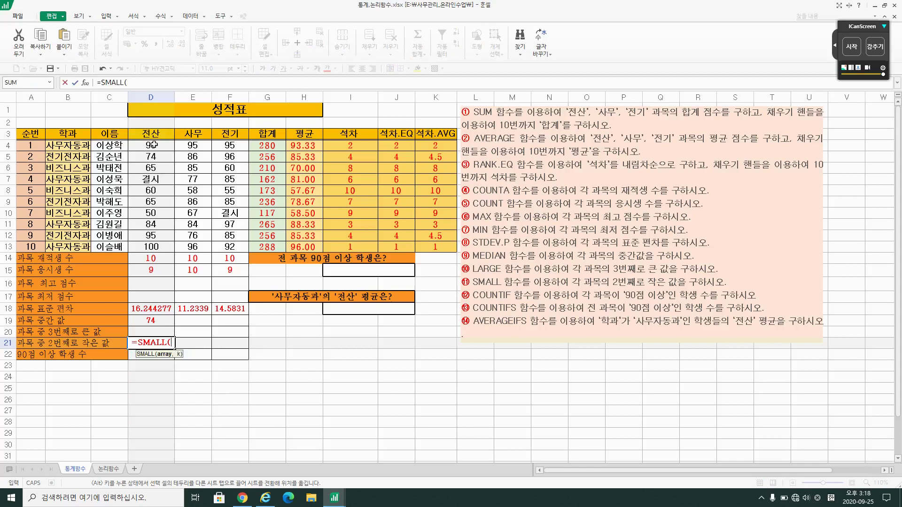
left_click_drag(151, 144, 154, 246)
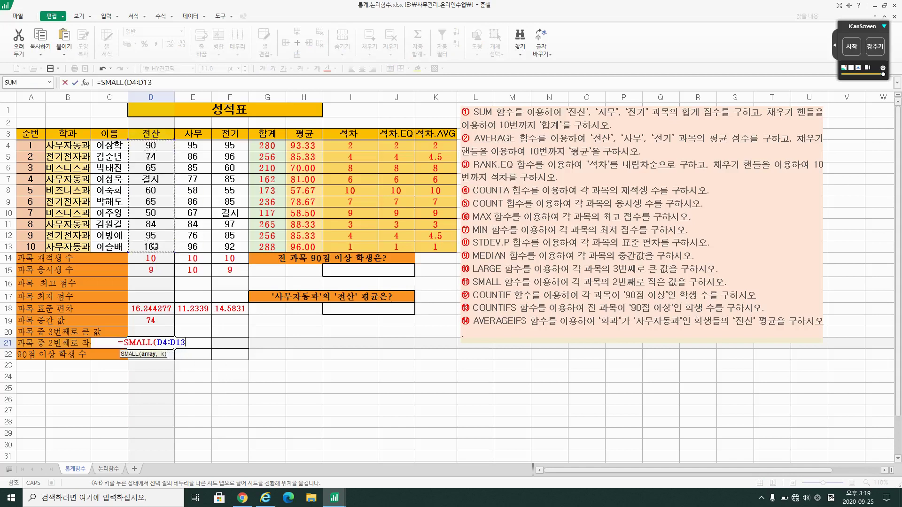
type(",2")
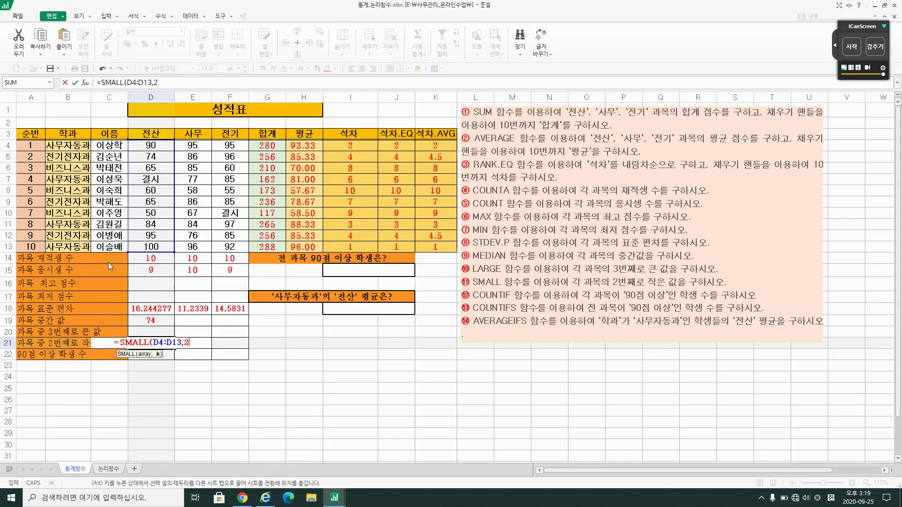
key("ctrl+Return")
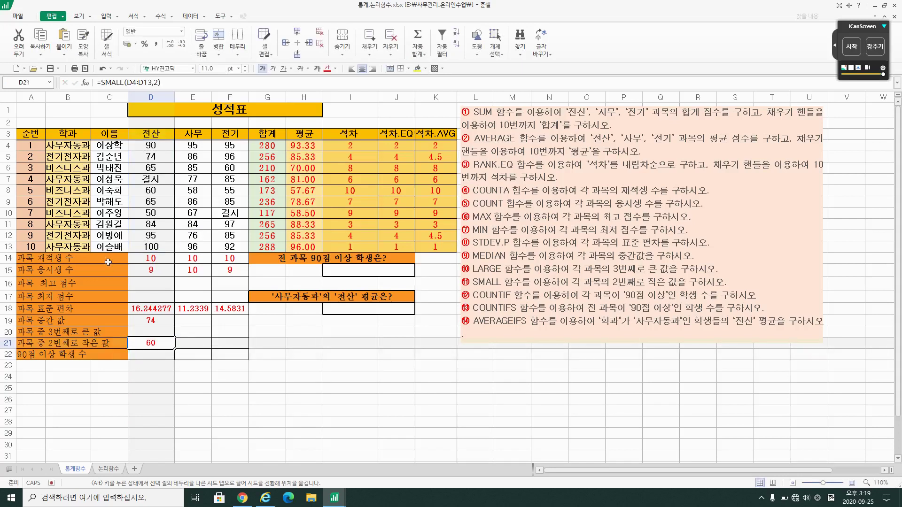
left_click(140, 331)
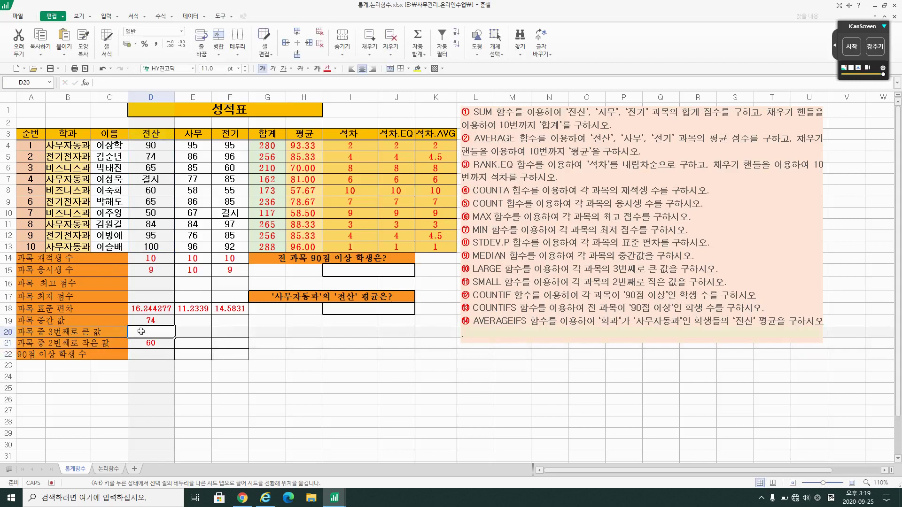
left_click(141, 346)
left_click_drag(148, 332, 227, 340)
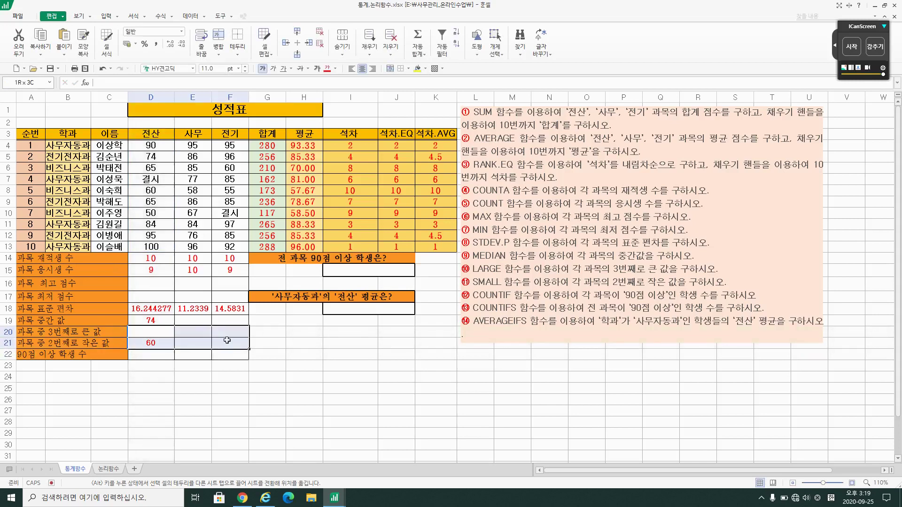
Step: Enter =COUNTIF(D4:D13,">=90") in D22 for the number of students scoring 90 or above in 전산
left_click(159, 355)
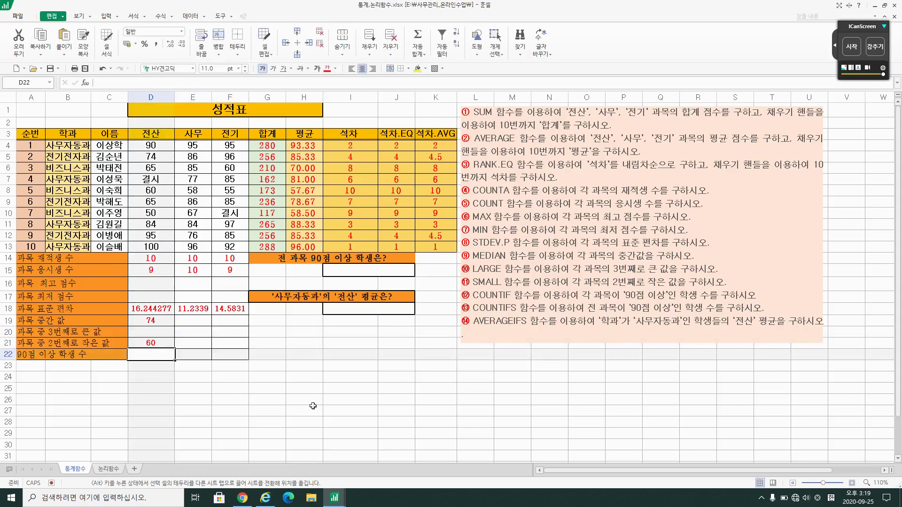
type("=CO")
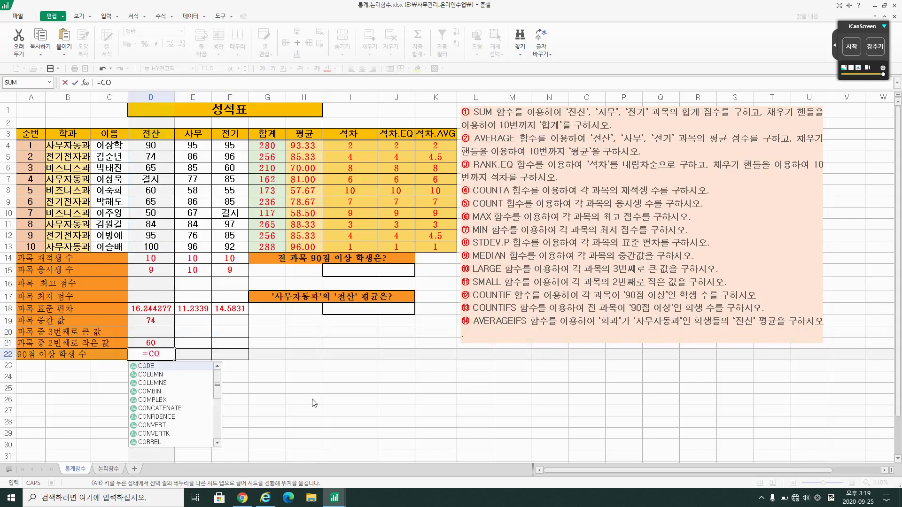
type("UNTIF")
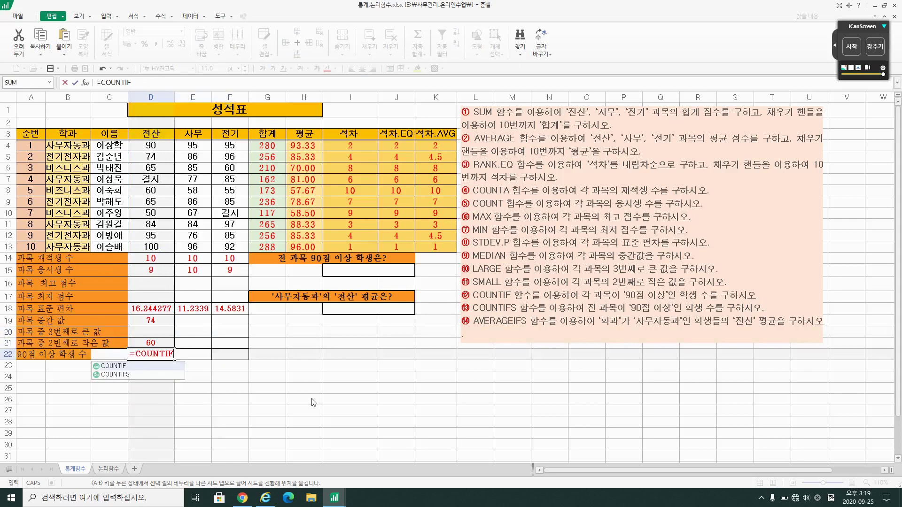
type("(")
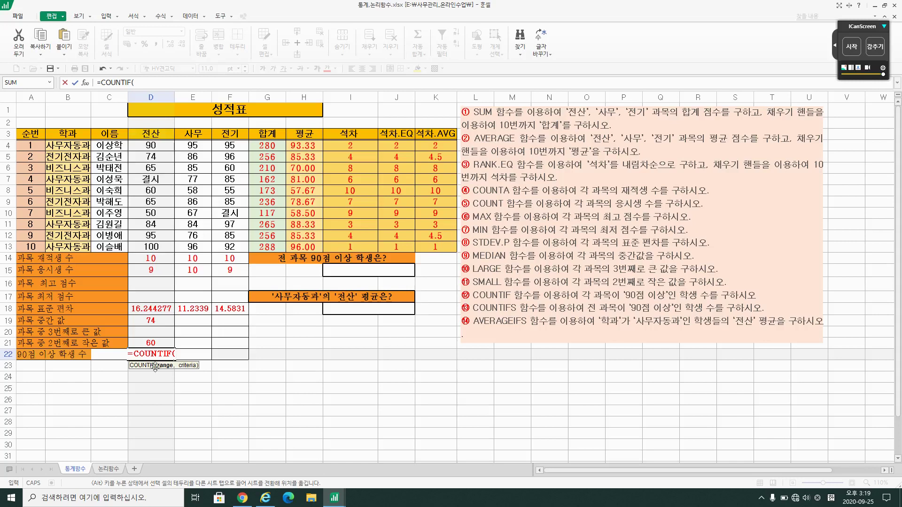
left_click_drag(145, 150, 159, 249)
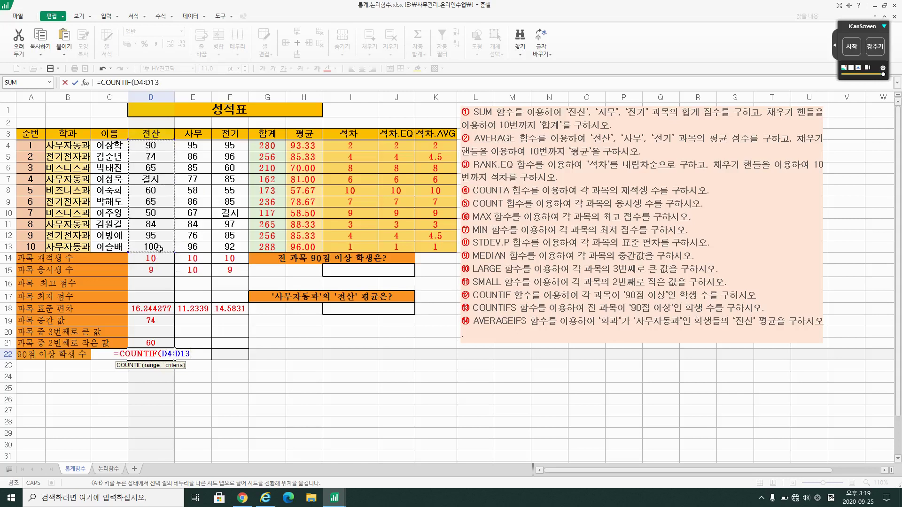
type(",")
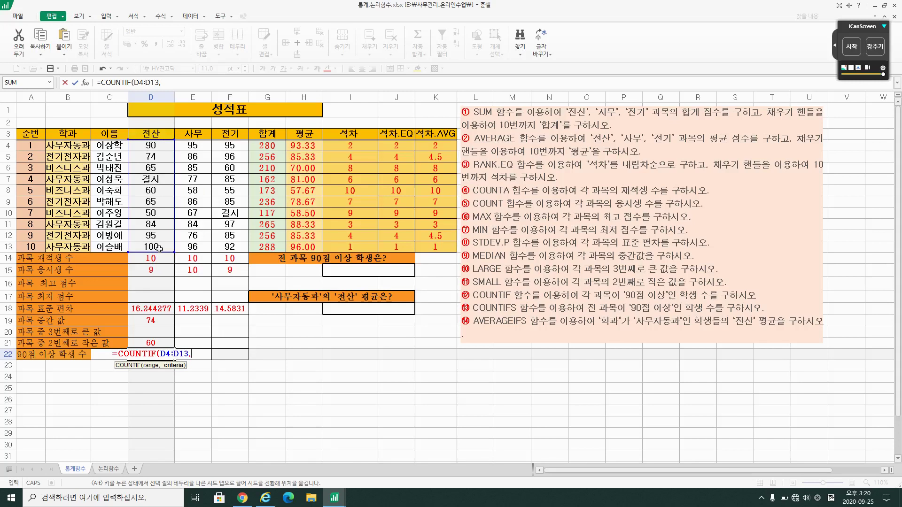
type("\"")
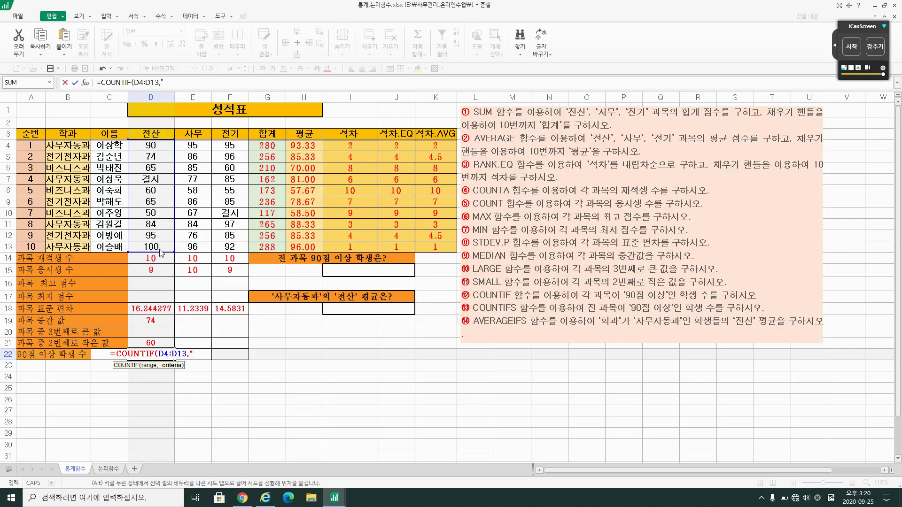
type(">=")
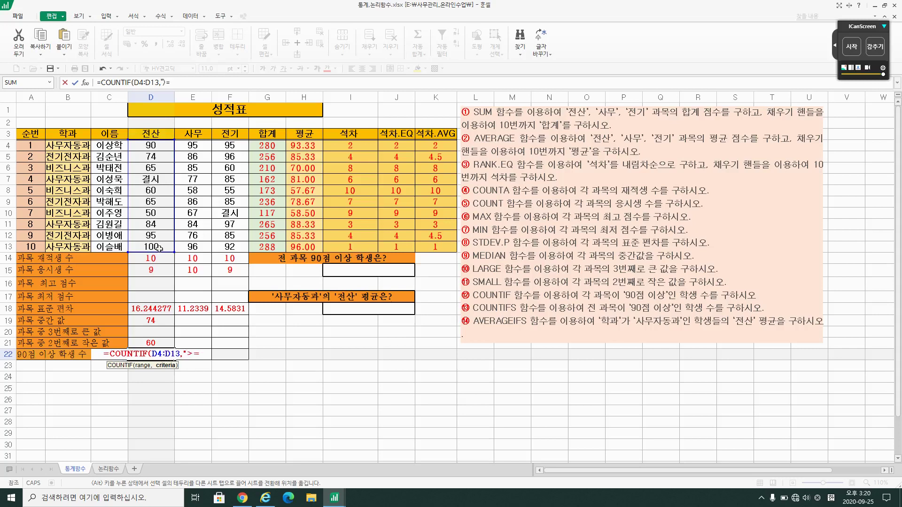
type("\")")
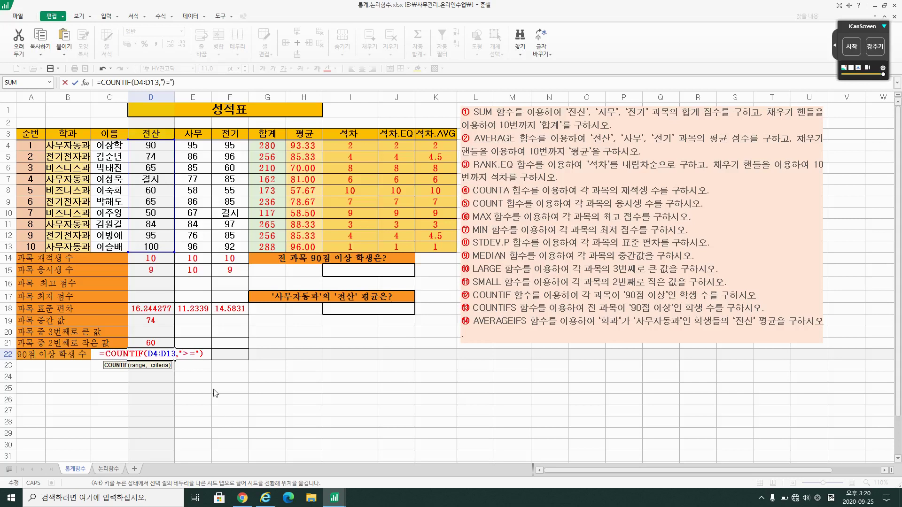
left_click(195, 355)
key("Num_Lock")
type("90")
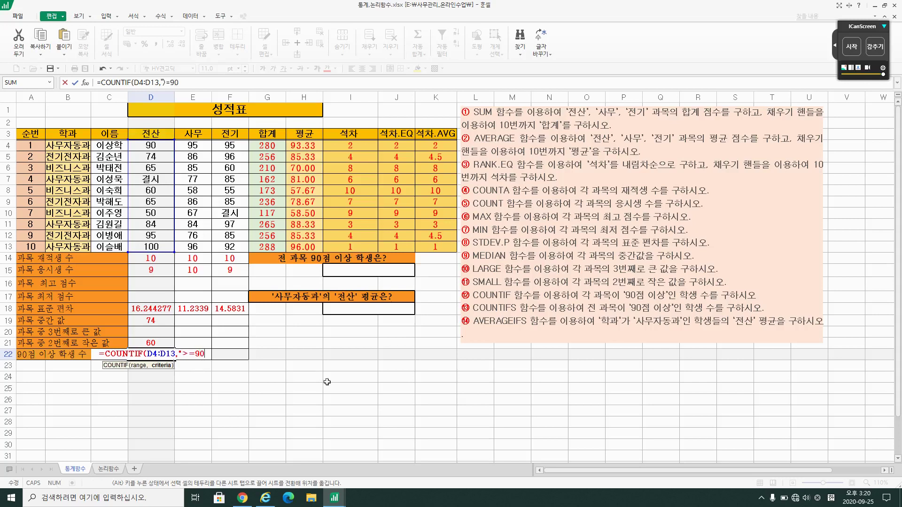
type("\")")
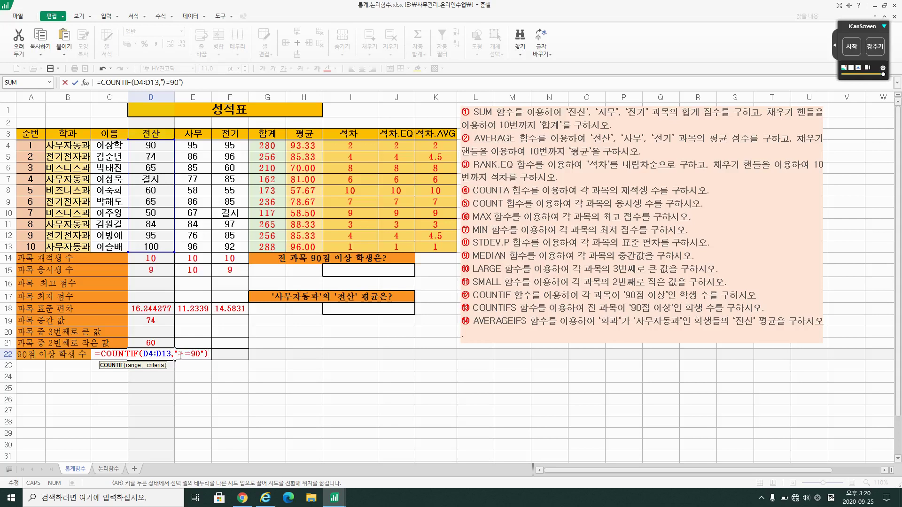
key("Return")
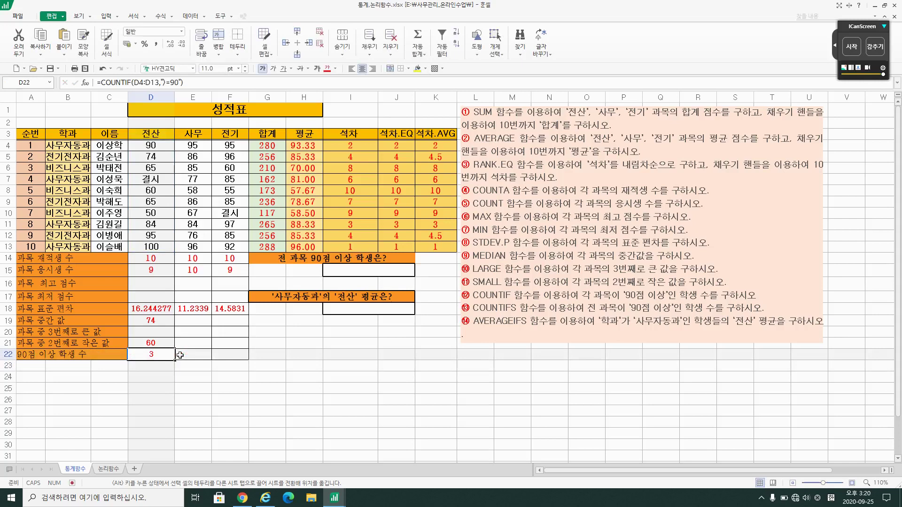
Step: Mark the function names COUNTIFS and AVERAGEIFS in instructions ⑬ and ⑭ with green ICanScreen pen strokes
left_click(850, 48)
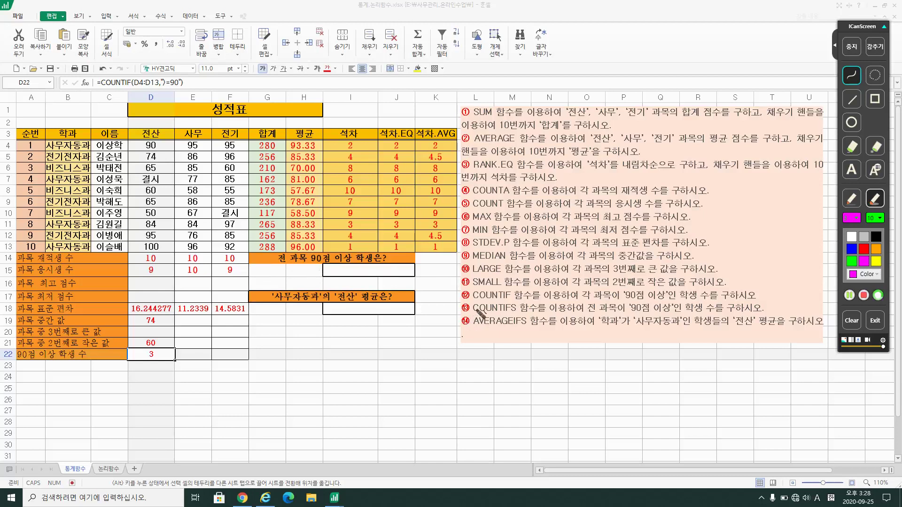
mouse_move(476, 310)
left_mouse_down()
mouse_move(519, 313)
mouse_move(511, 302)
mouse_move(516, 311)
left_mouse_up()
left_click_drag(479, 326, 513, 326)
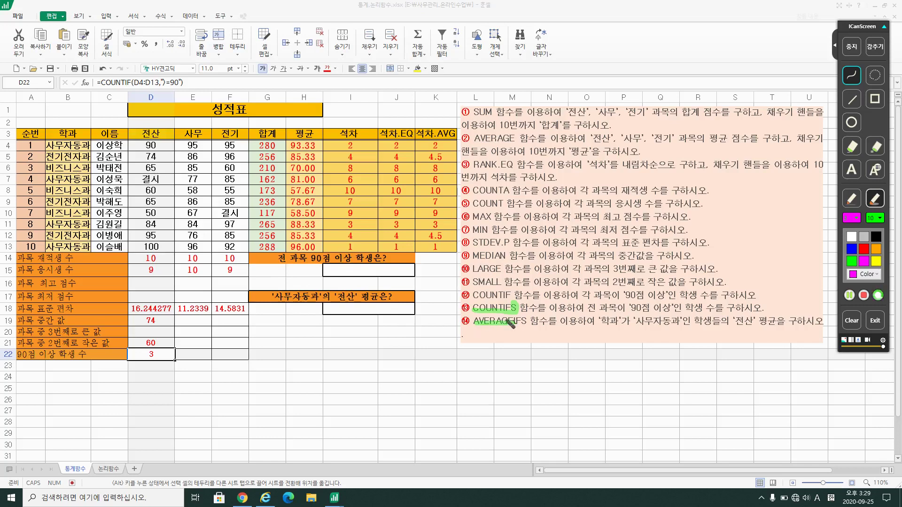
left_click_drag(507, 324, 527, 326)
left_click(851, 47)
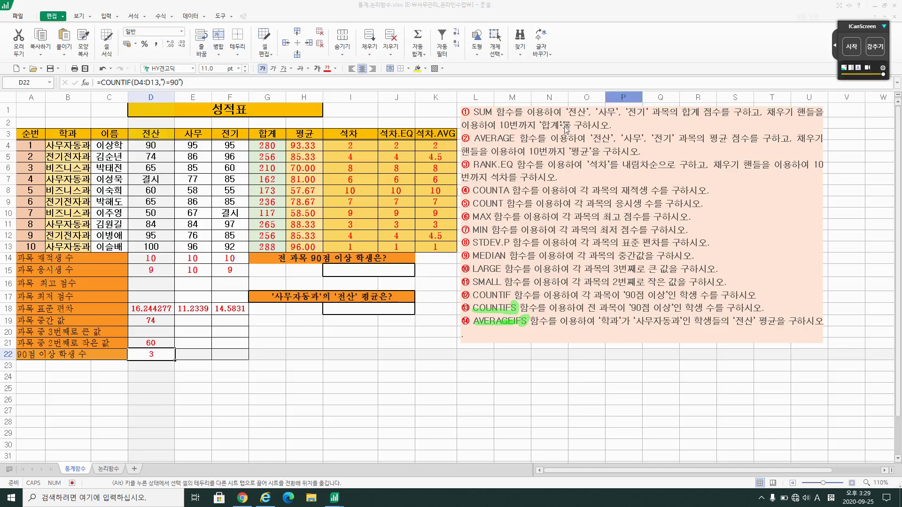
Step: Start a COUNTIFS formula in I15 with the 전산 range D4:D13 and the criterion ">=90"
left_click(376, 269)
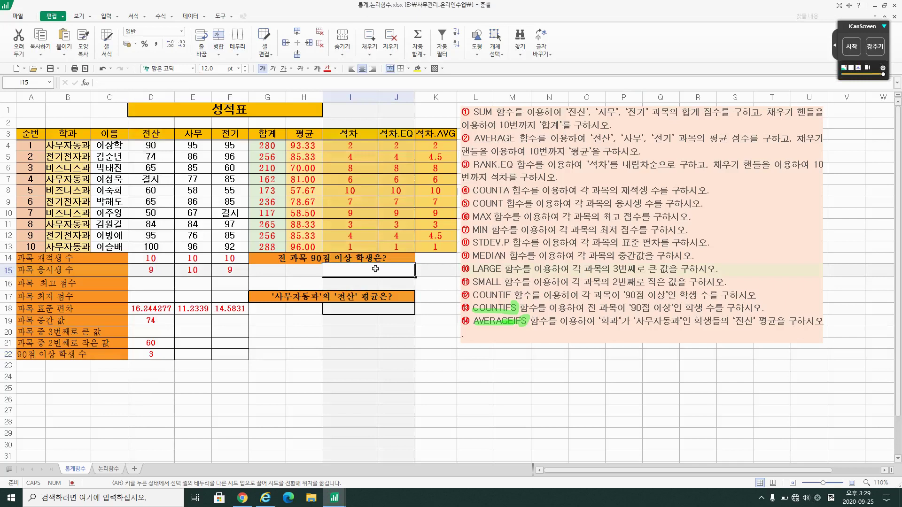
type("=COU")
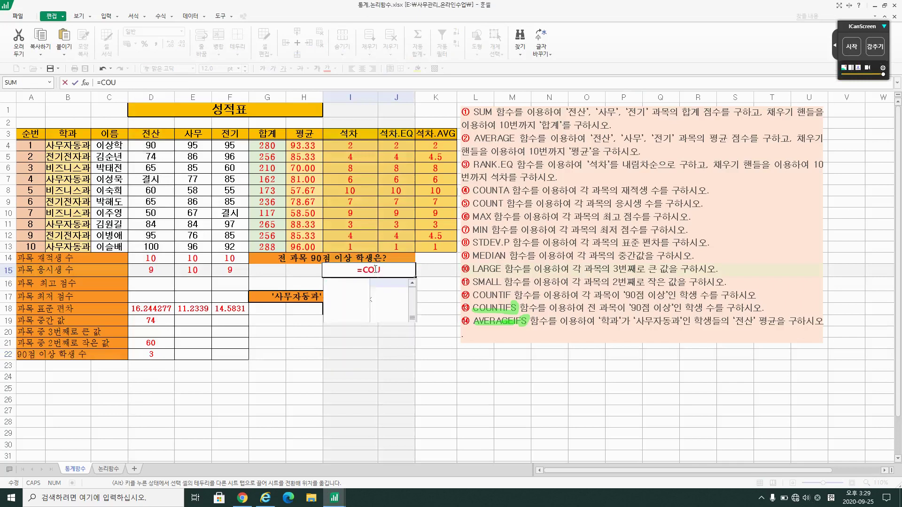
type("NTIF")
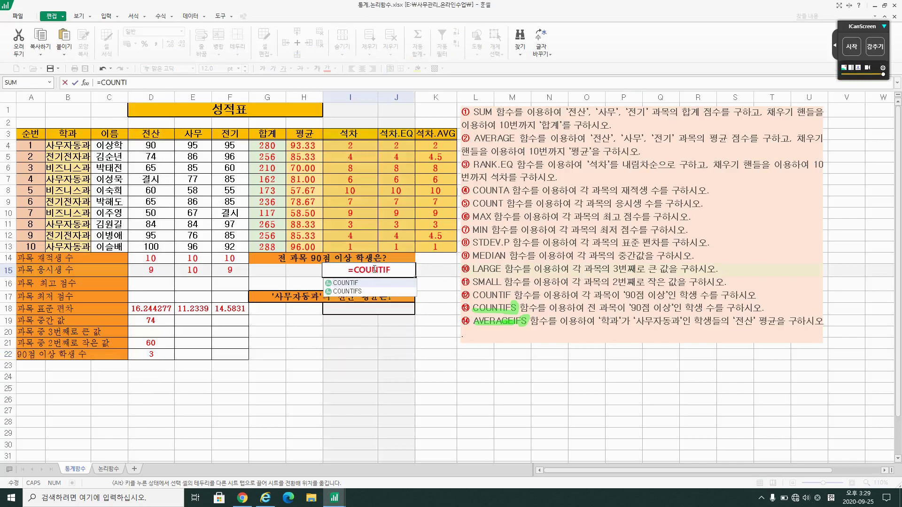
type("S(")
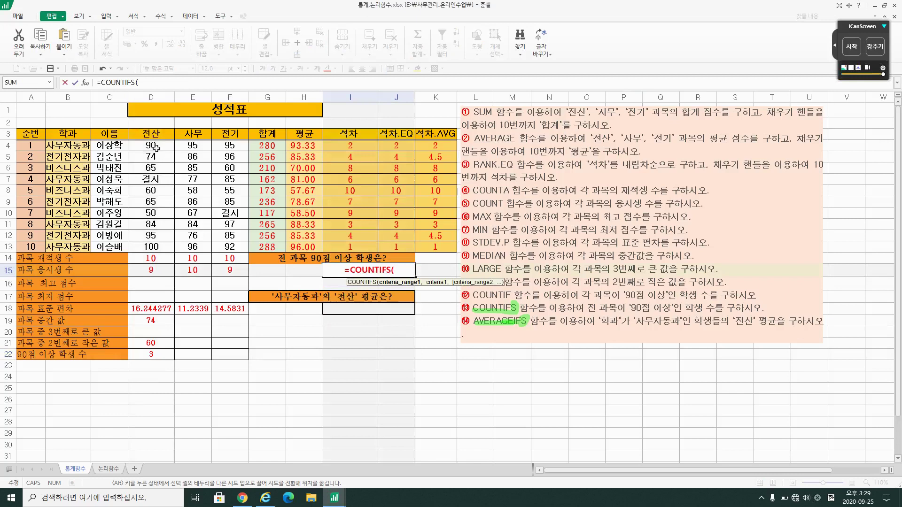
left_click_drag(153, 146, 156, 244)
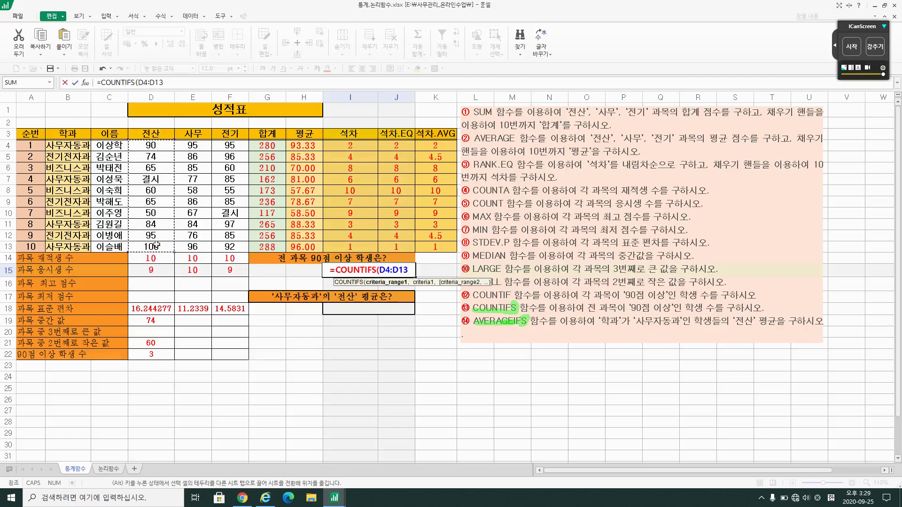
type(",")
type("\"")
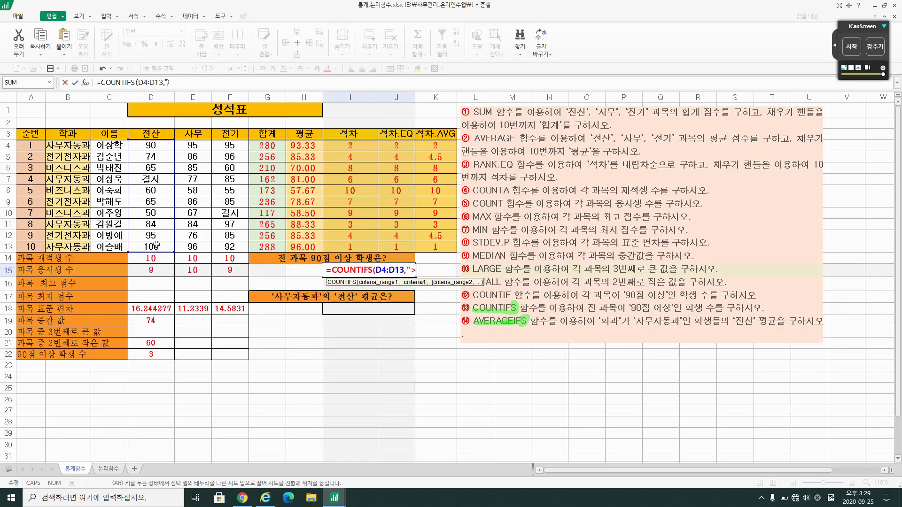
type(">=90\"")
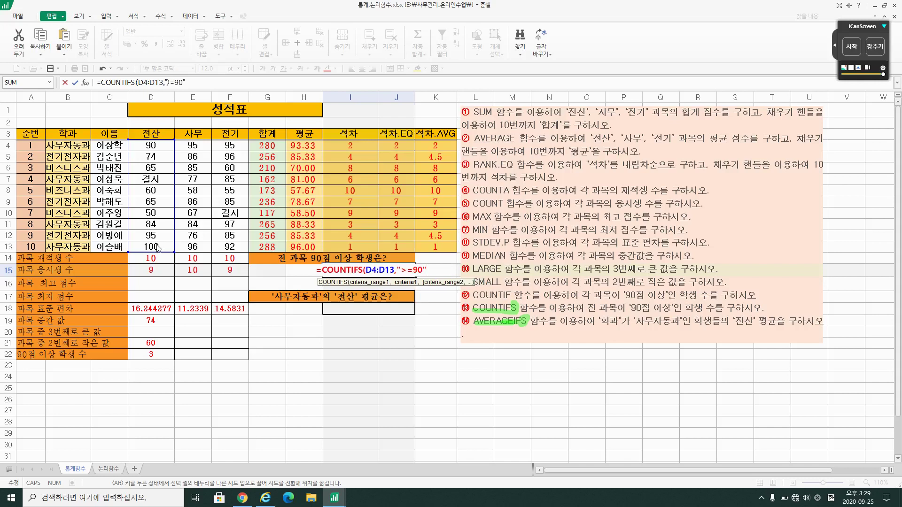
Step: Add the 사무 range E4:E13 with the criterion ">=90" to the COUNTIFS formula
type(",")
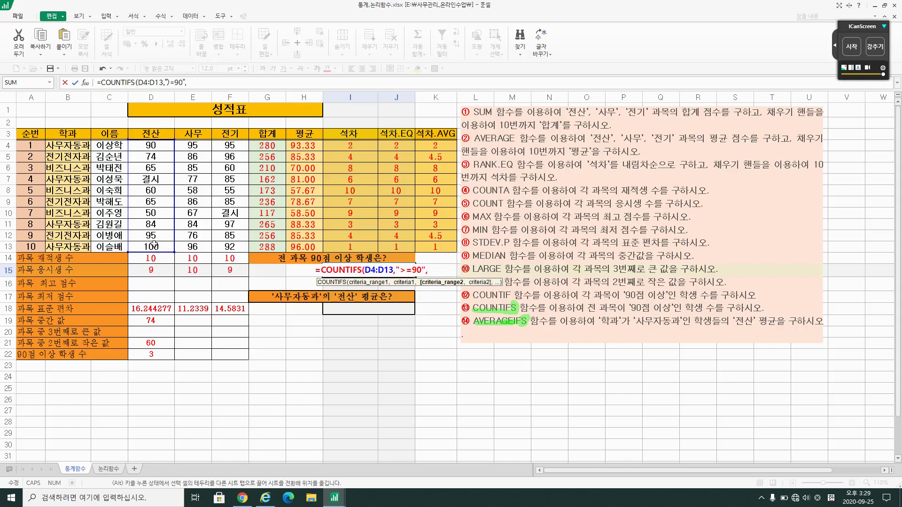
left_click_drag(193, 146, 196, 246)
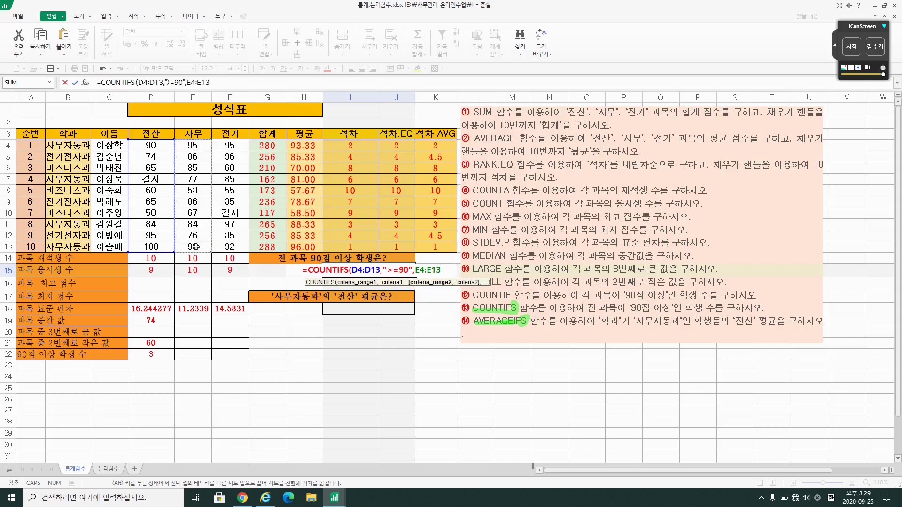
type(",")
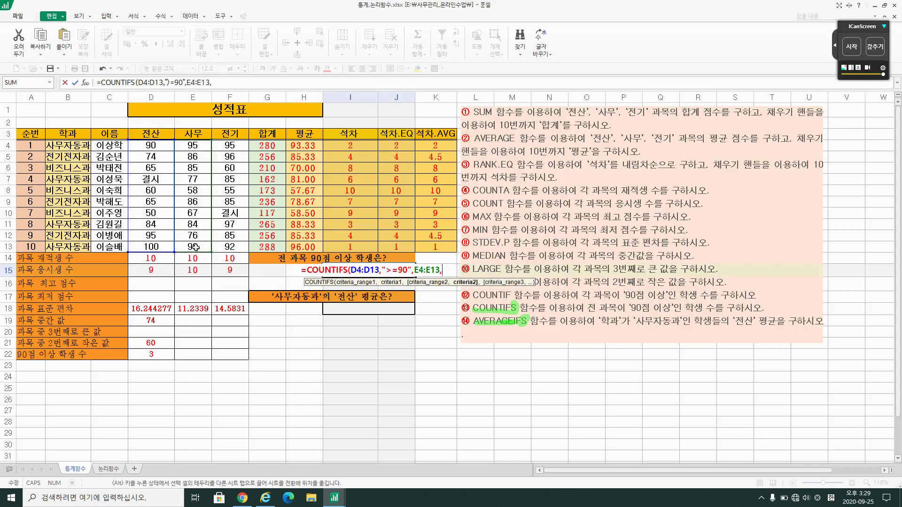
type("\">")
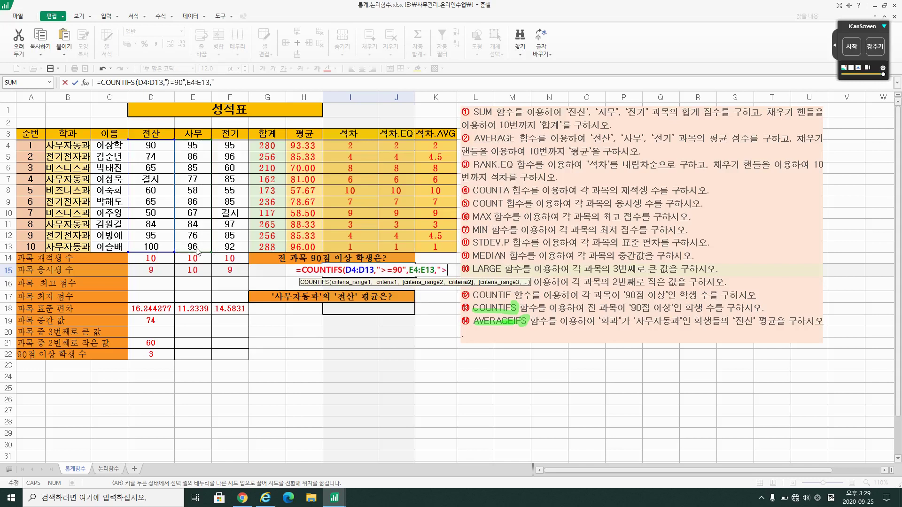
type("=90\"")
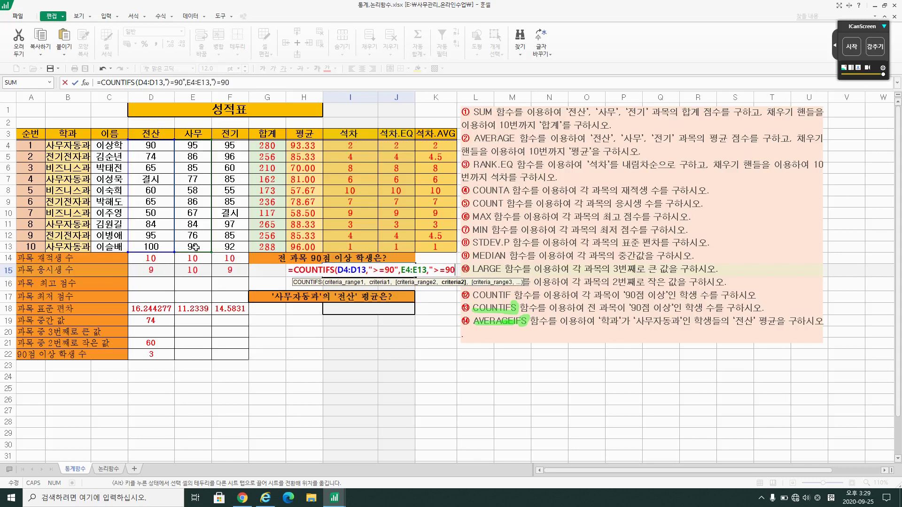
Step: Add the 전기 range F4:F13 with the criterion ">=90" and complete the COUNTIFS formula in I15
type(",")
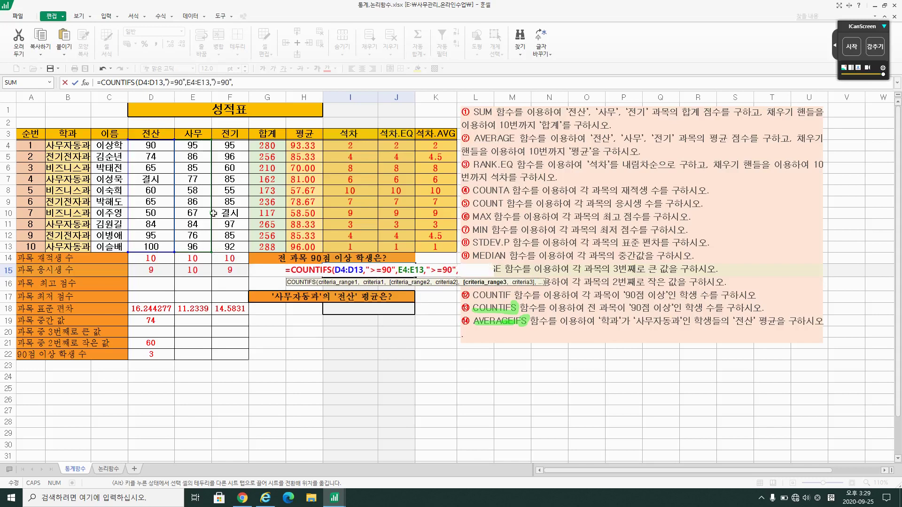
left_click(227, 146)
left_click_drag(227, 155, 231, 256)
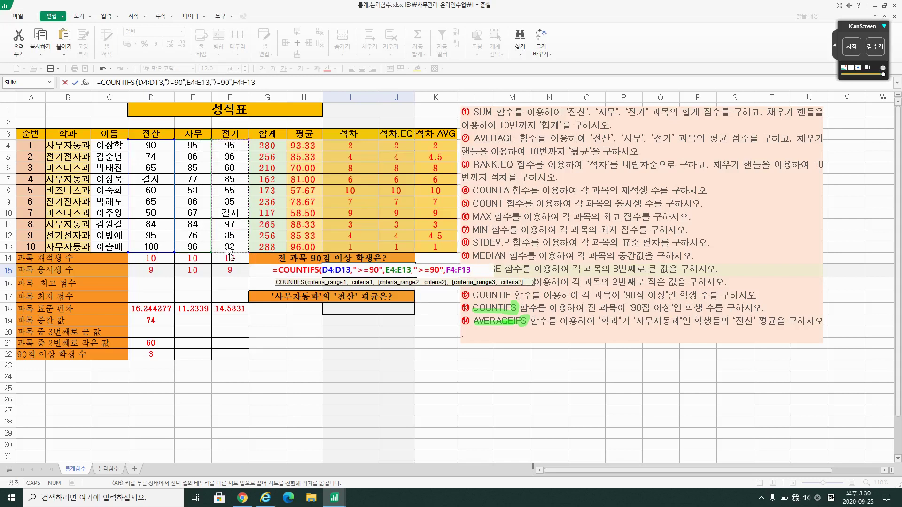
type("\"")
key("BackSpace")
type(",\"")
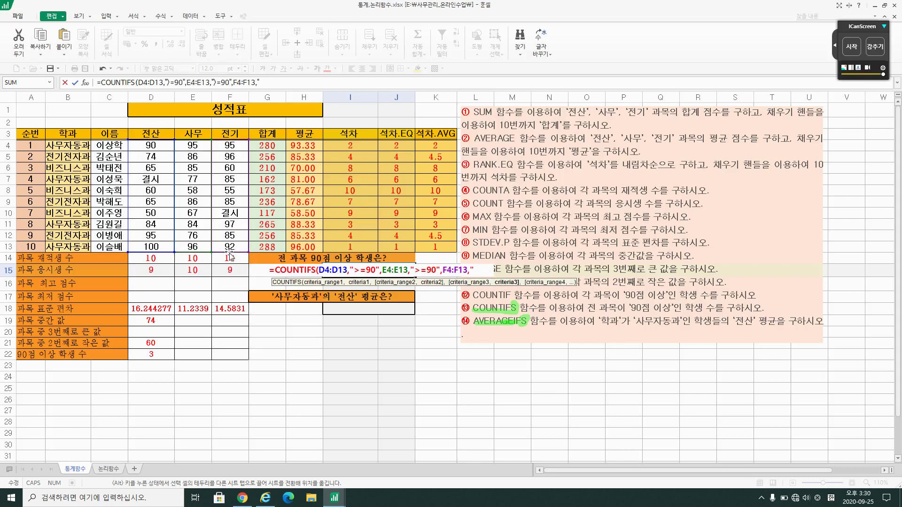
type(">=90")
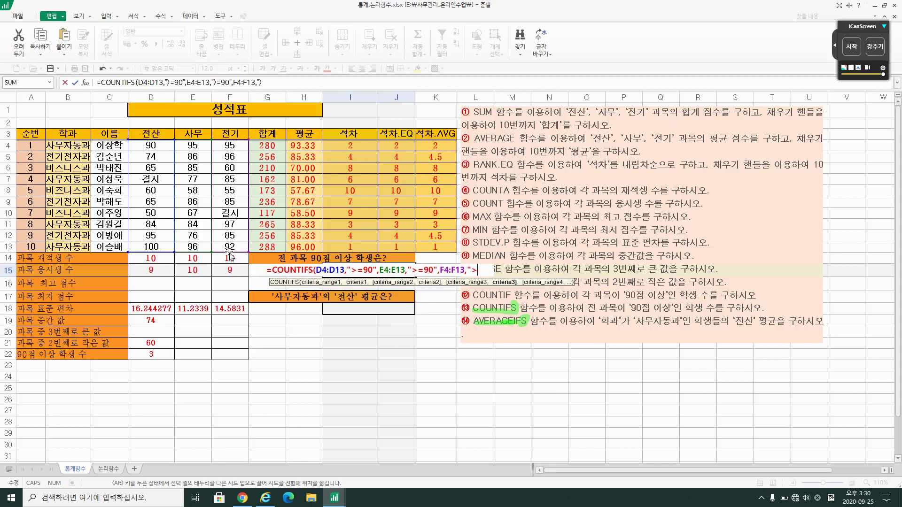
type("\"")
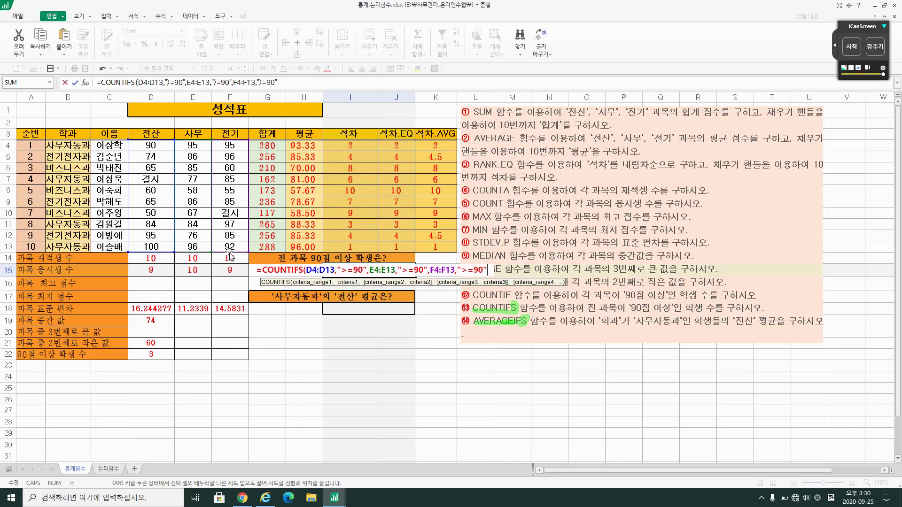
type(")")
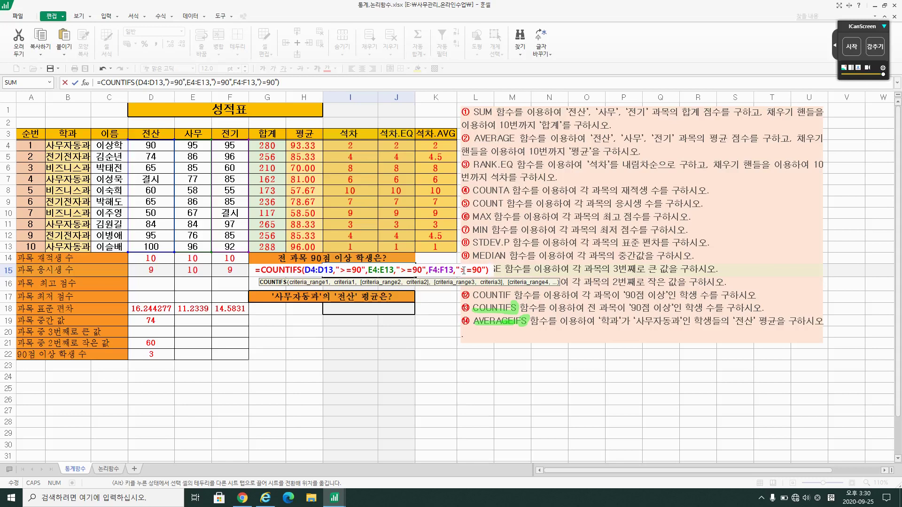
key("Return")
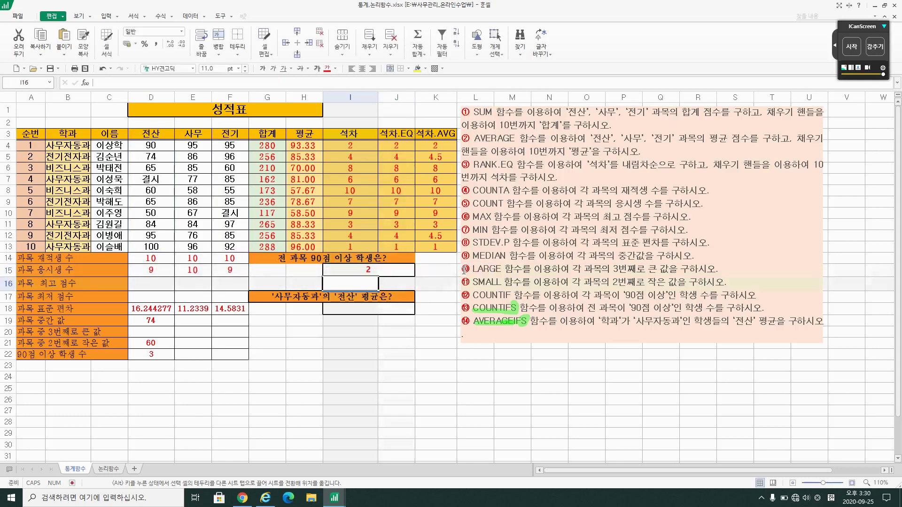
Step: Begin a formula with =A in merged cell G17 for the 전산 average of the 사무자동과 students
key("Up")
key("Down")
key("Down")
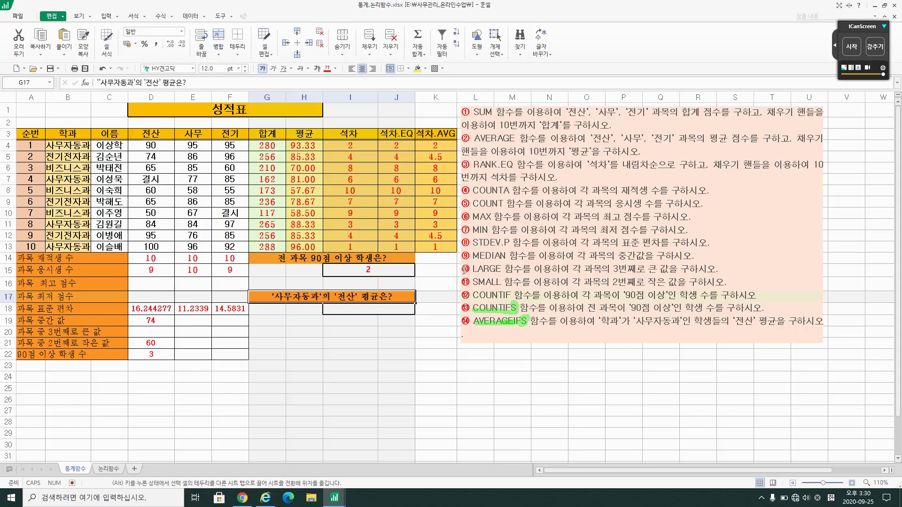
type("=A")
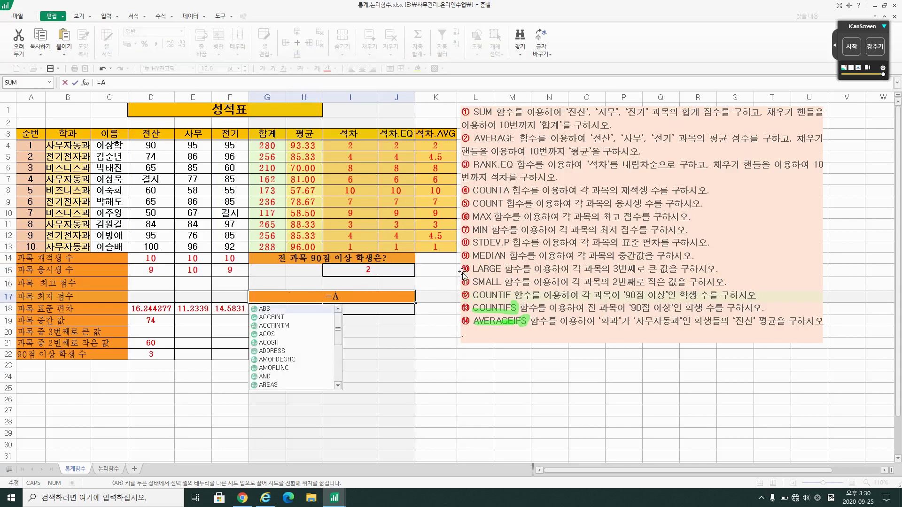
Step: Complete the formula in G17 as =AVERAGEIFS(D4:D13,B4:B13,"사무자동과")
type("VER")
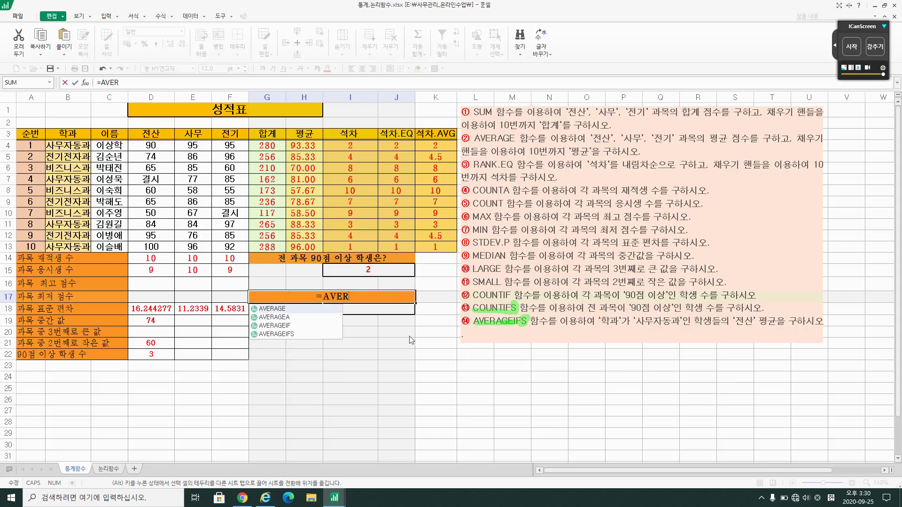
double_click(279, 334)
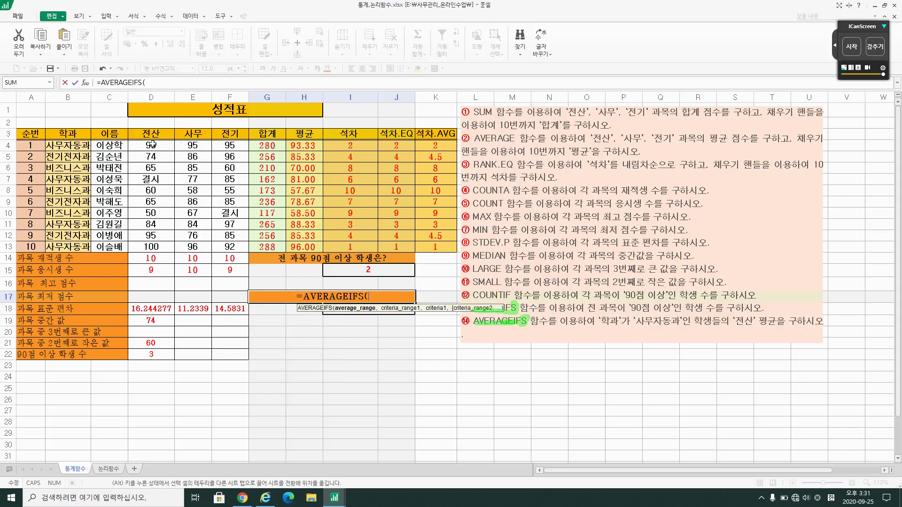
left_click_drag(148, 144, 148, 246)
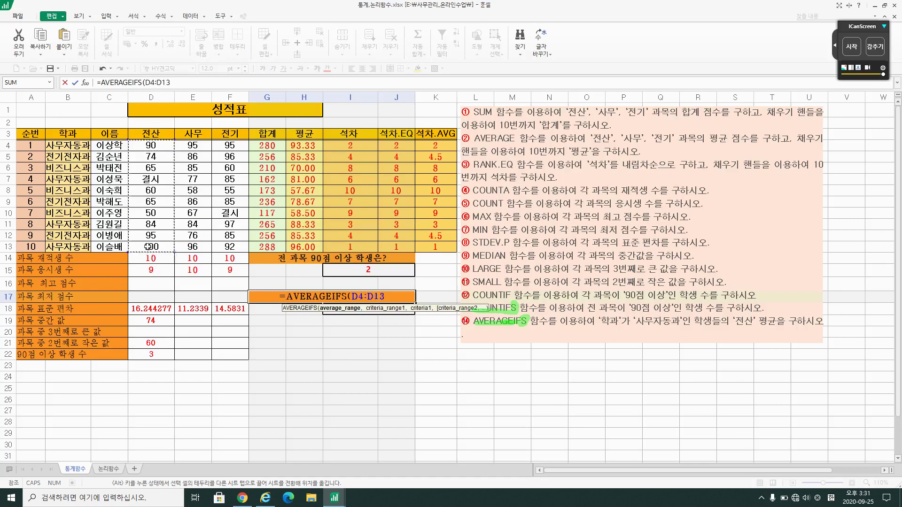
type(",")
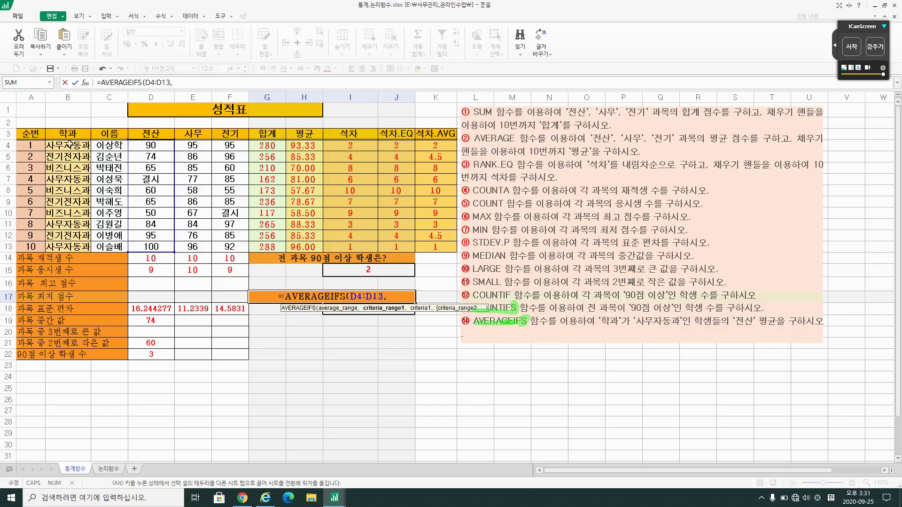
left_click_drag(69, 145, 78, 248)
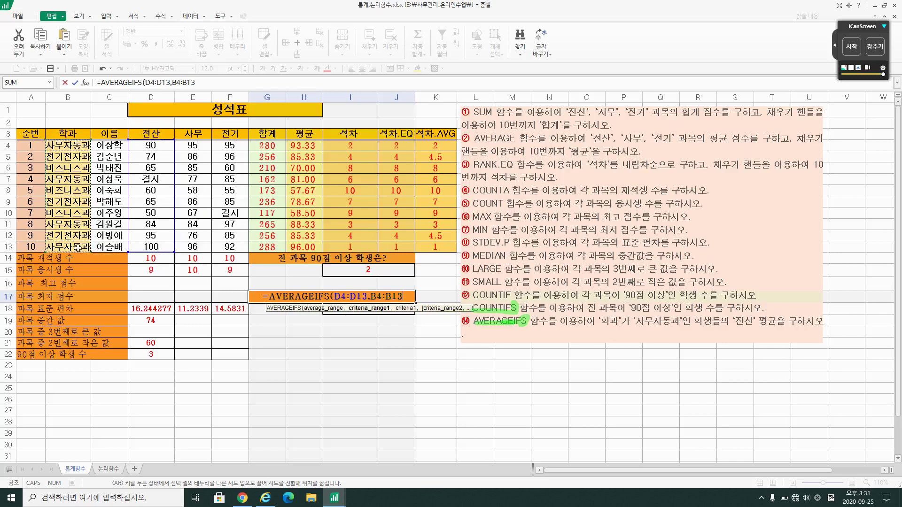
type(",")
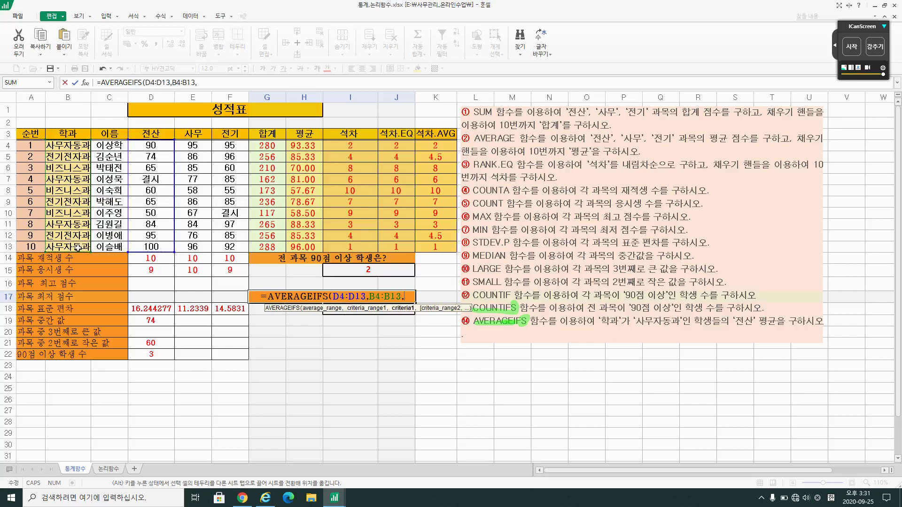
type("\"")
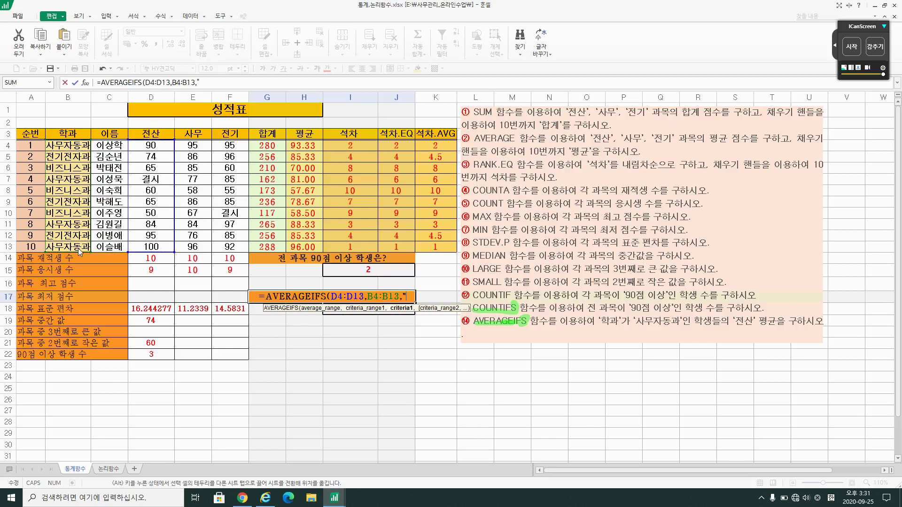
type("사무")
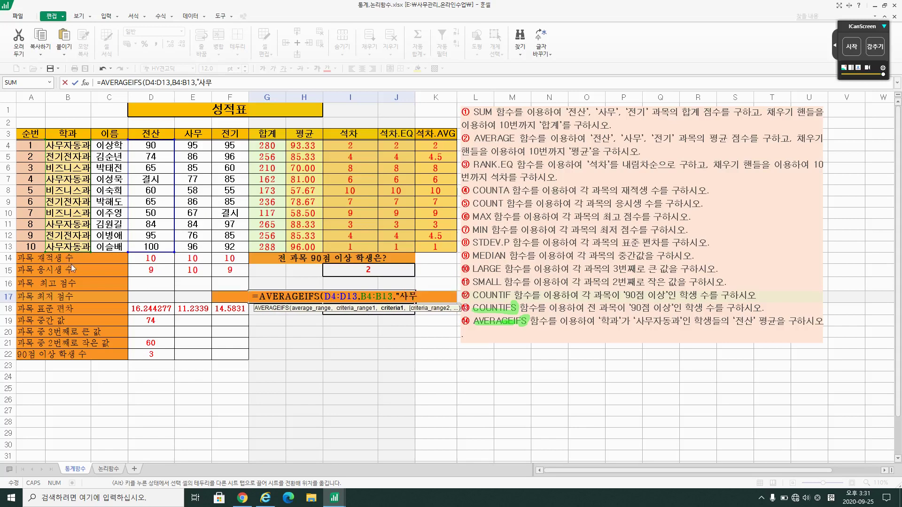
type("자동과\")")
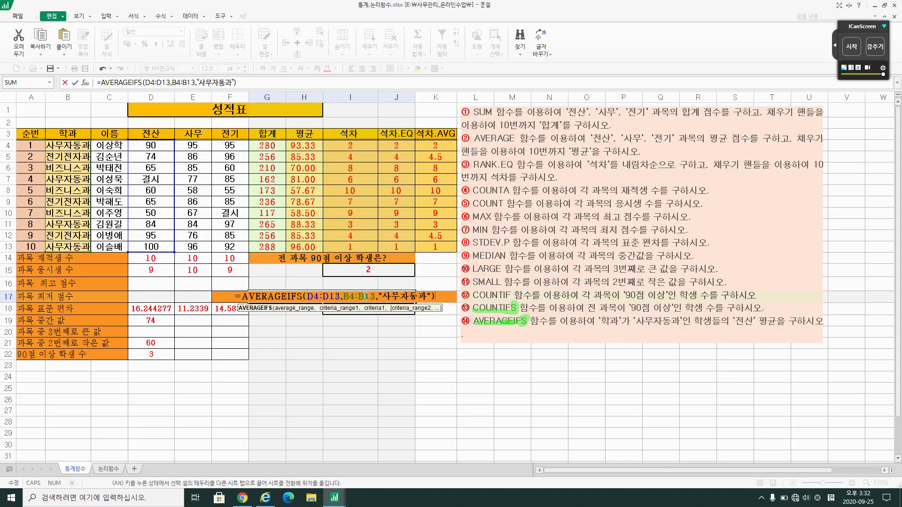
key("Return")
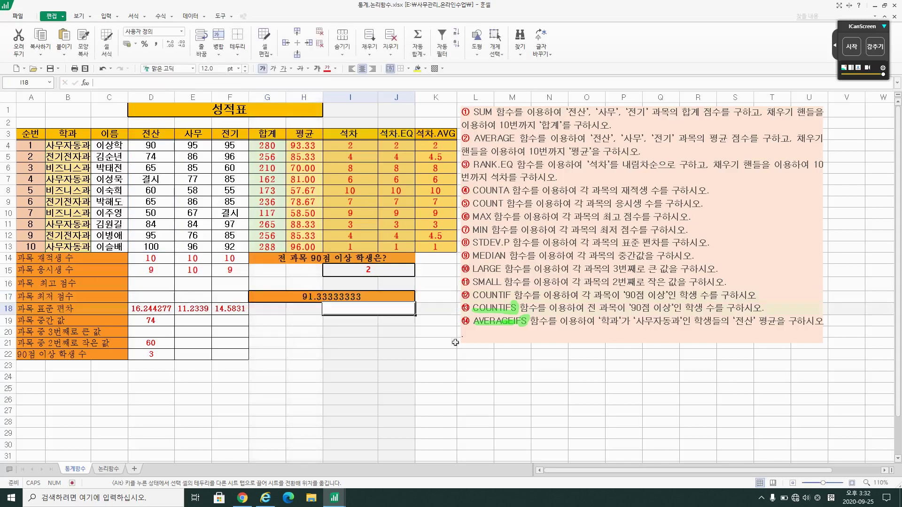
Step: Undo the formula entry that overwrote the heading in G17
left_click(382, 297)
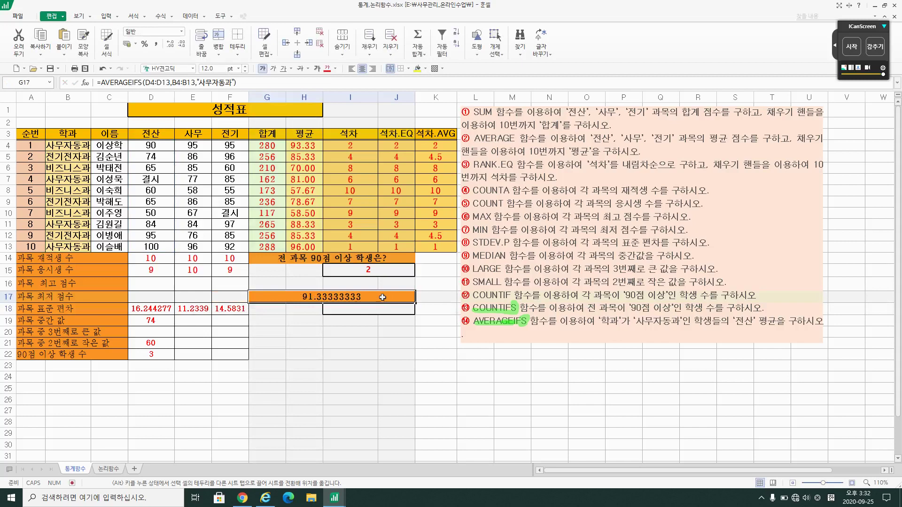
key("ctrl+z")
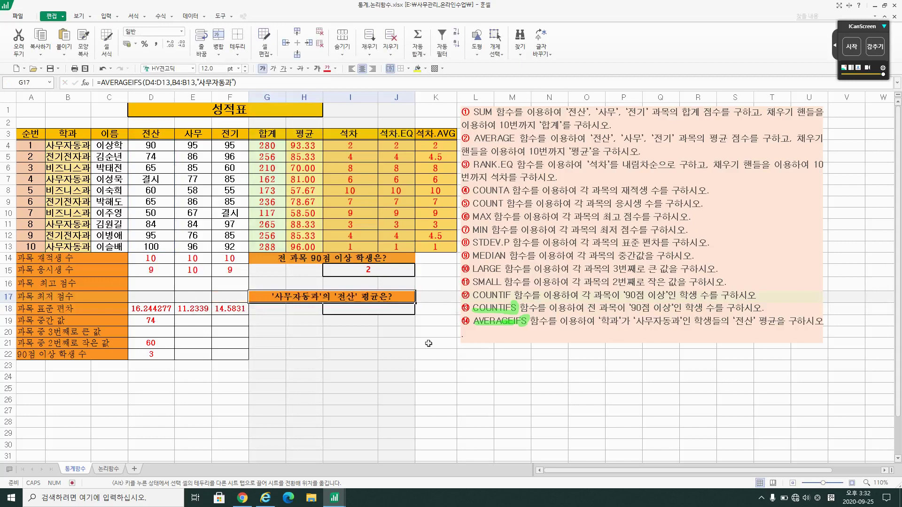
left_click(383, 361)
Step: Enter =AVERAGEIFS(D4:D13,B4:B13,"사무자동과") in I18 to average the 전산 scores of the 사무자동과 students
left_click(386, 314)
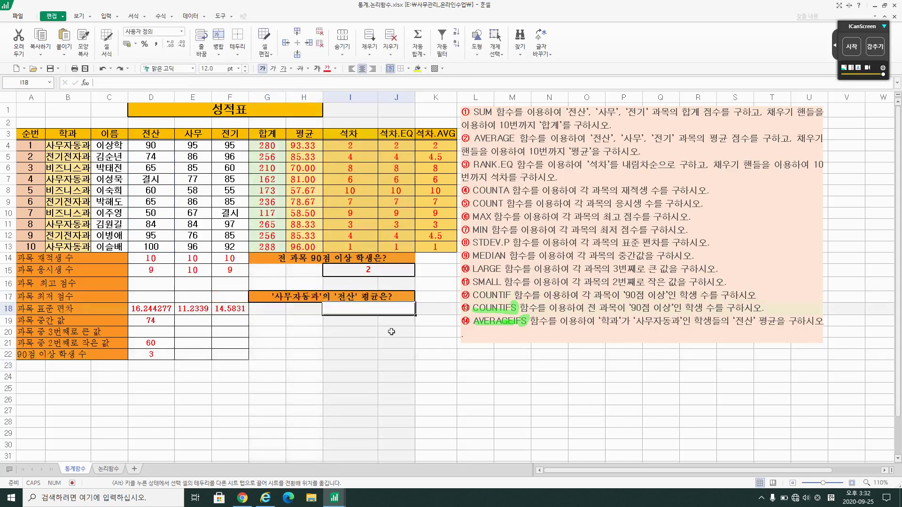
type("=AV")
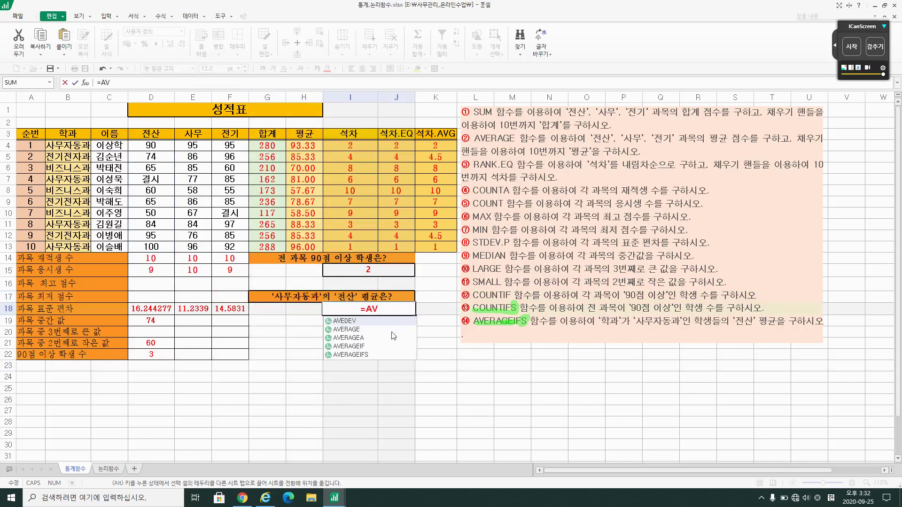
type("ERAGEIFS(")
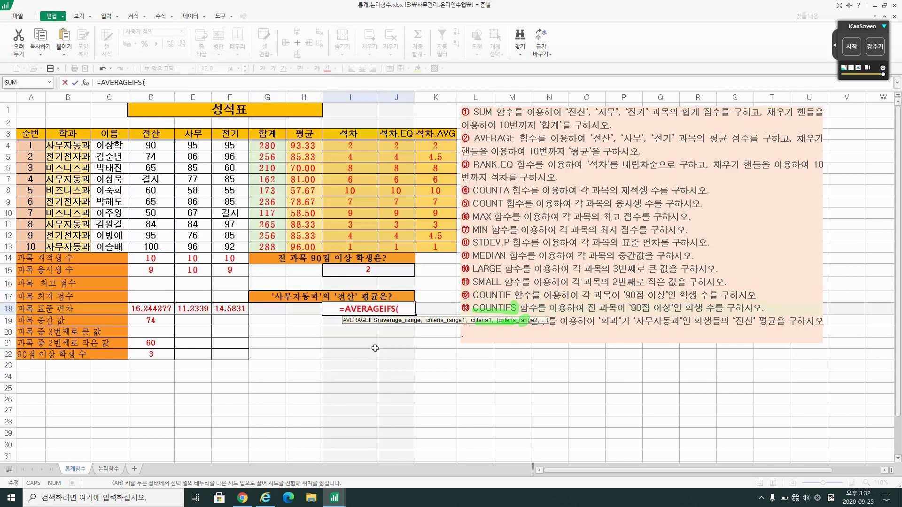
type("(")
key("BackSpace")
left_click_drag(158, 146, 161, 242)
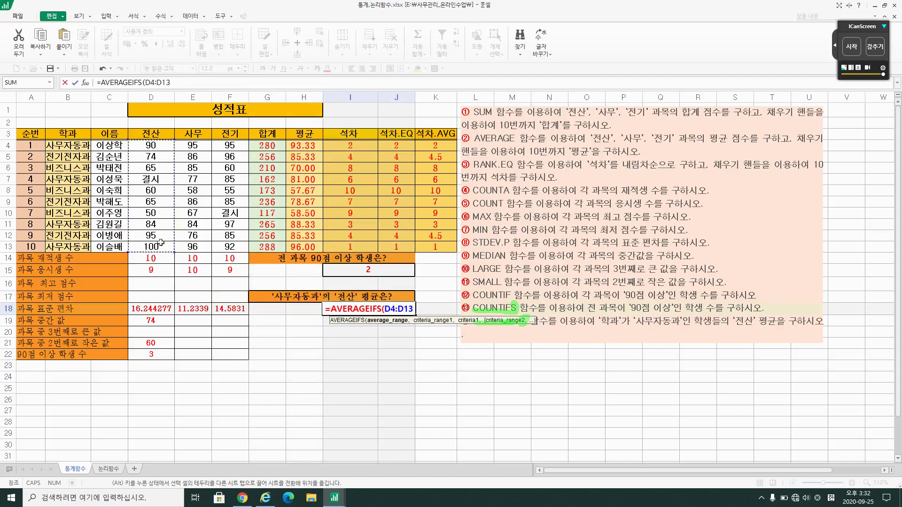
type(",")
left_click_drag(64, 147, 68, 250)
type(",\"")
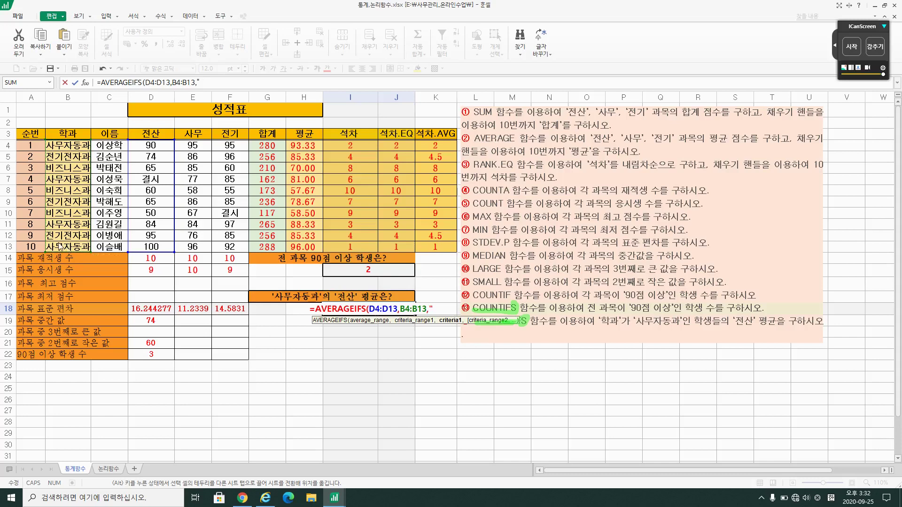
type("삼무")
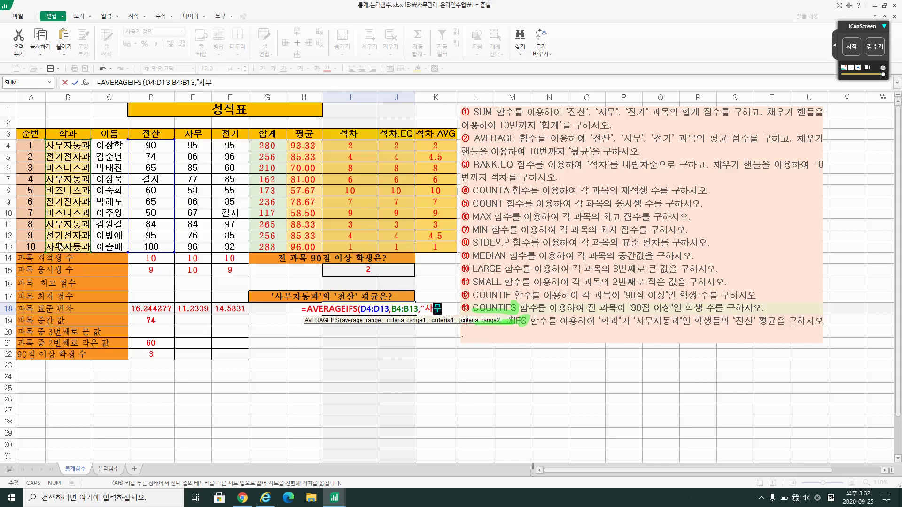
type("잘동과\"")
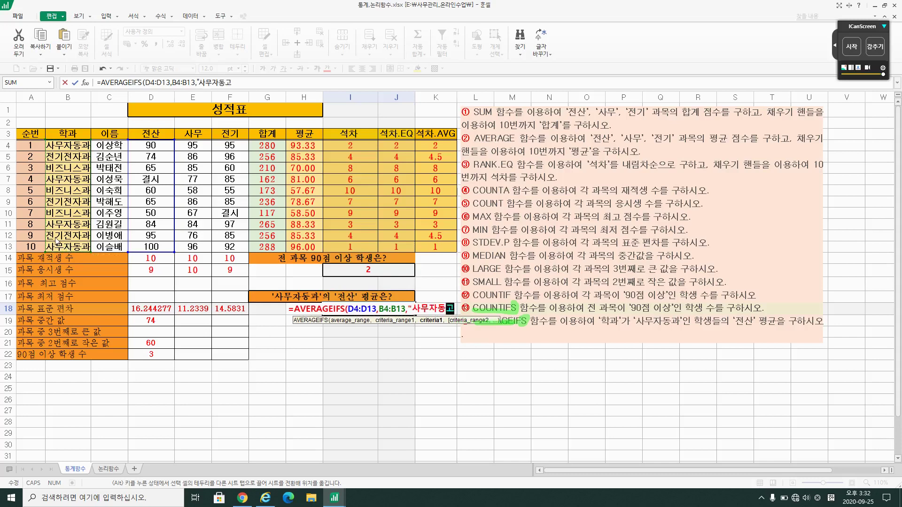
type(")")
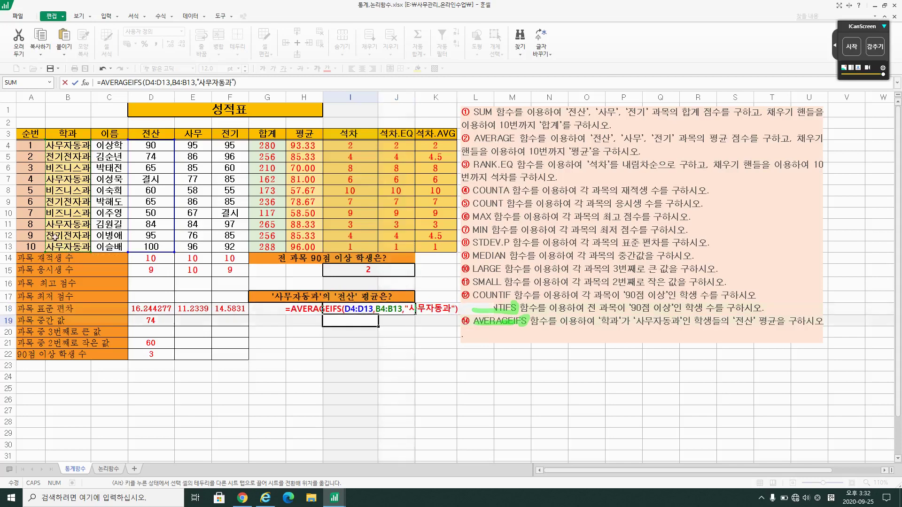
key("Return")
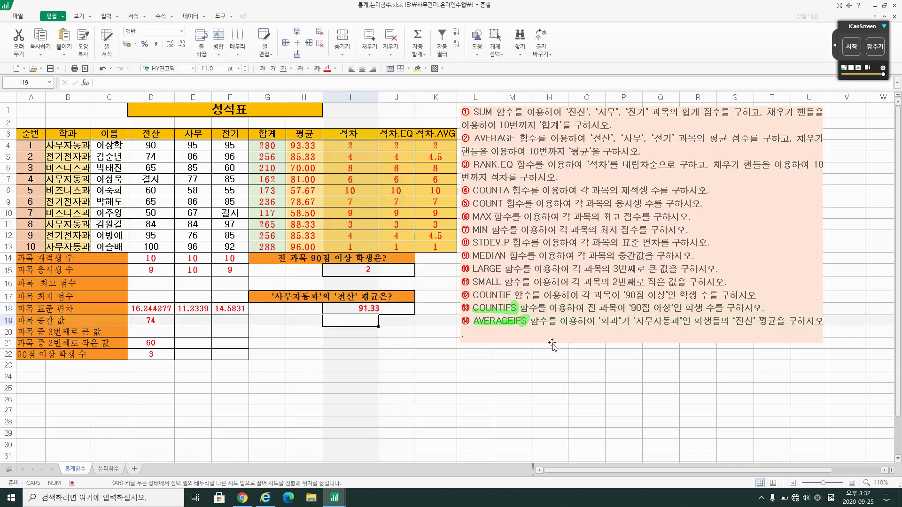
Step: Copy the '사무자동과' average heading and its result row from rows 17–18 to the block starting at G20
left_click(356, 336)
left_click_drag(289, 299, 324, 311)
key("ctrl+c")
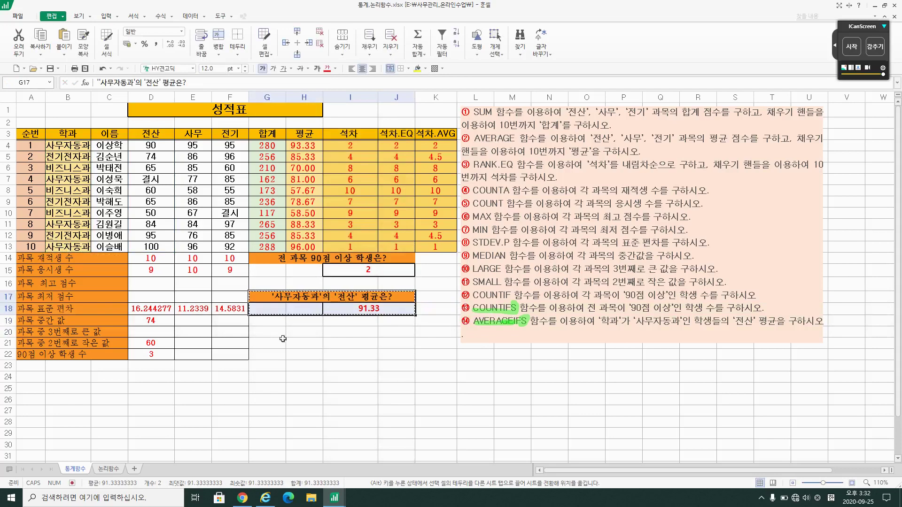
left_click(276, 332)
key("ctrl+v")
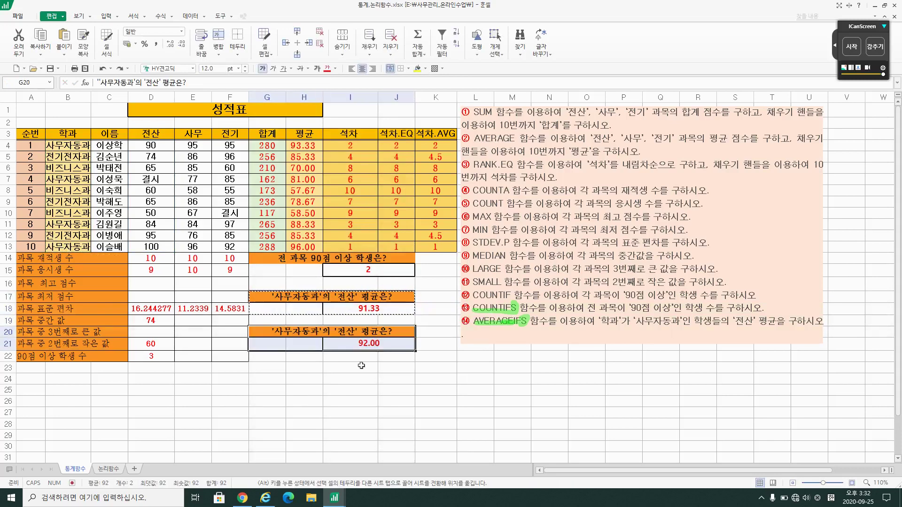
Step: Clear the pasted average from result cell I21
left_click(399, 401)
left_click(380, 344)
key("Delete")
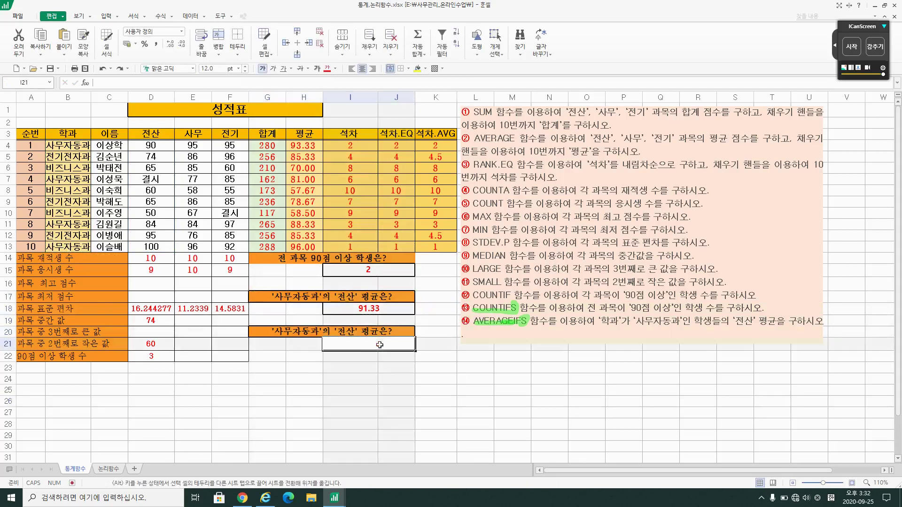
Step: Replace the department name in the copied heading in G20 with '전기전자과'의
left_click(301, 323)
left_click(300, 332)
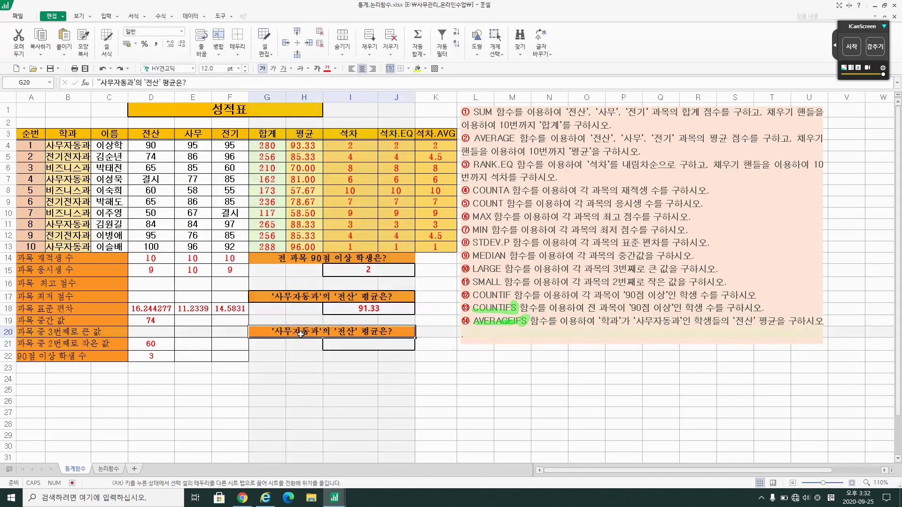
double_click(281, 333)
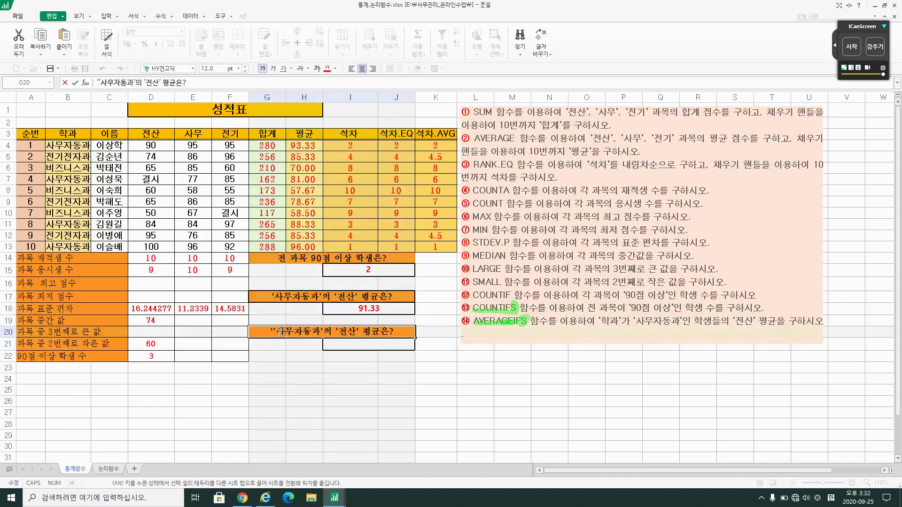
left_click_drag(280, 333, 320, 332)
key("BackSpace")
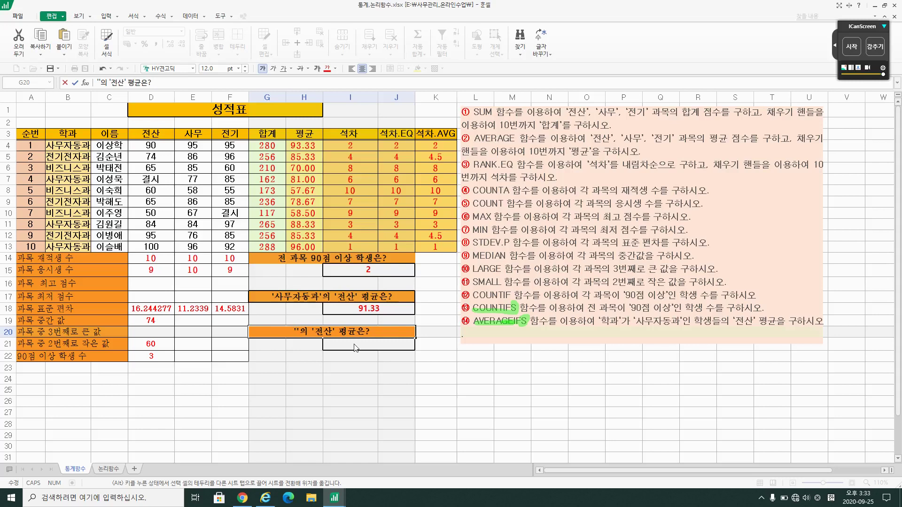
type("전깊")
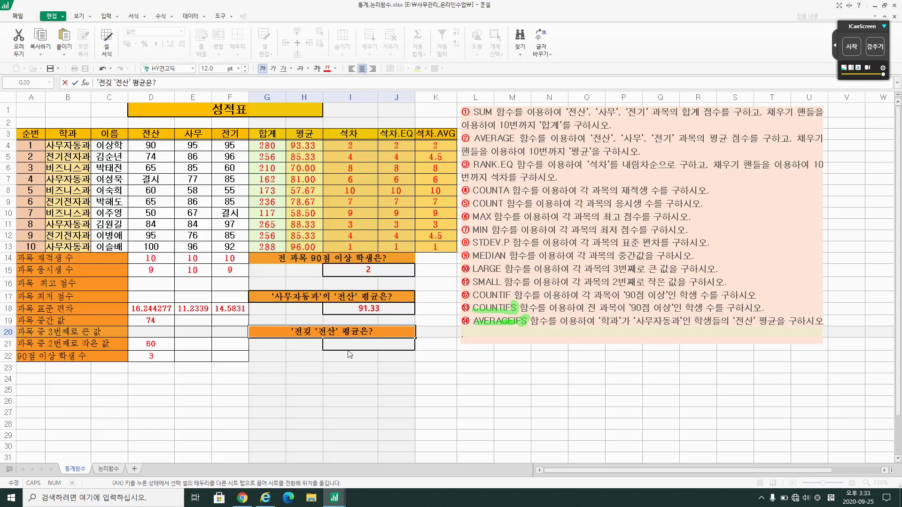
type("전자과")
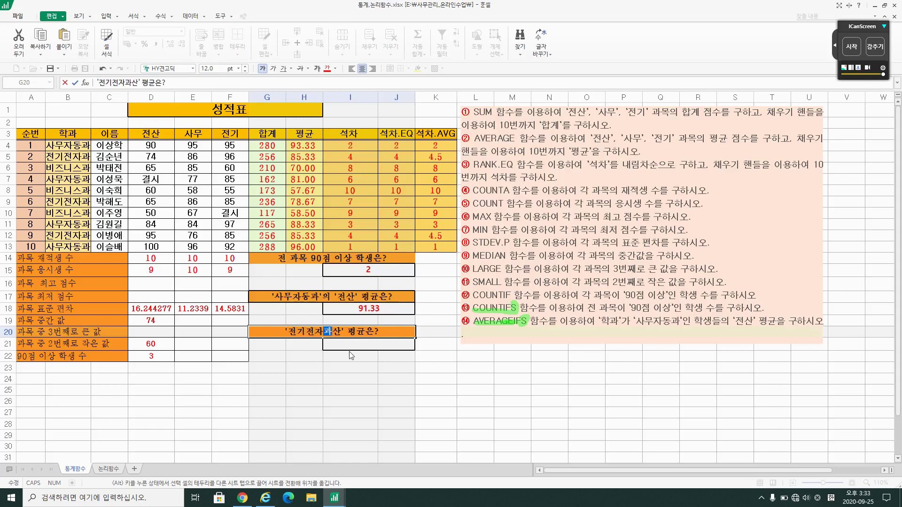
key("Insert")
type("'의")
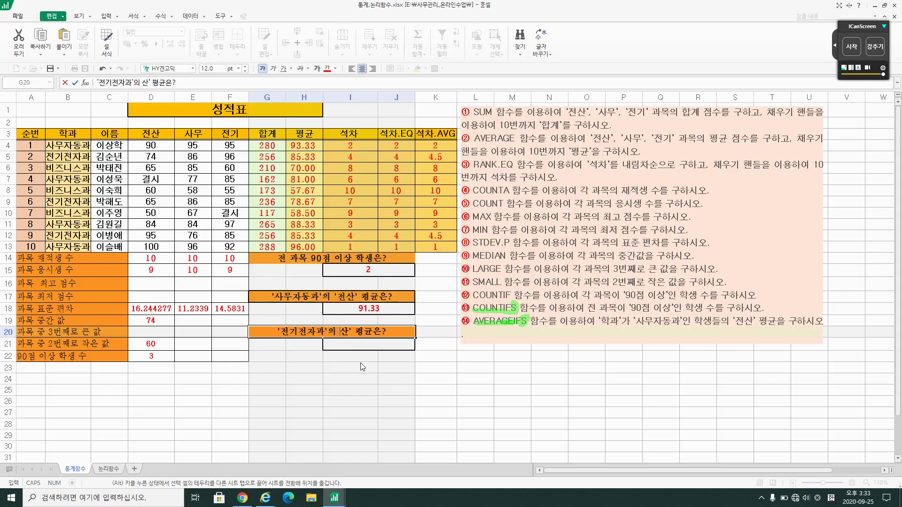
Step: Change the subject in heading G20 to '사무', so it reads '전기전자과'의 '사무' 평균은?, and select result cell I21
key("BackSpace")
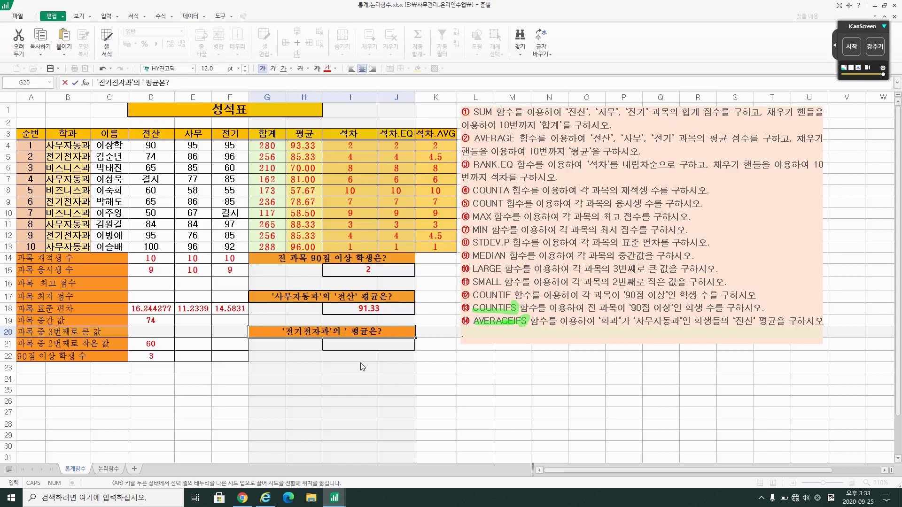
type("사무")
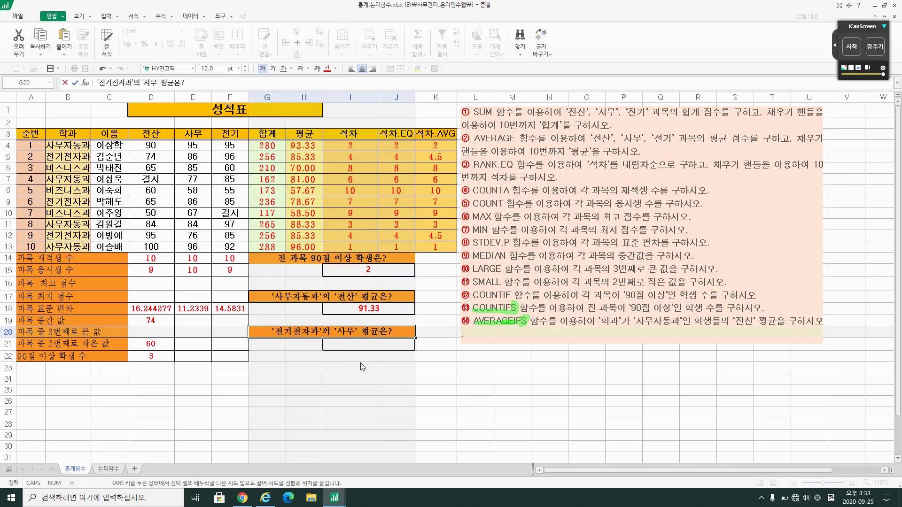
key("BackSpace")
key("BackSpace")
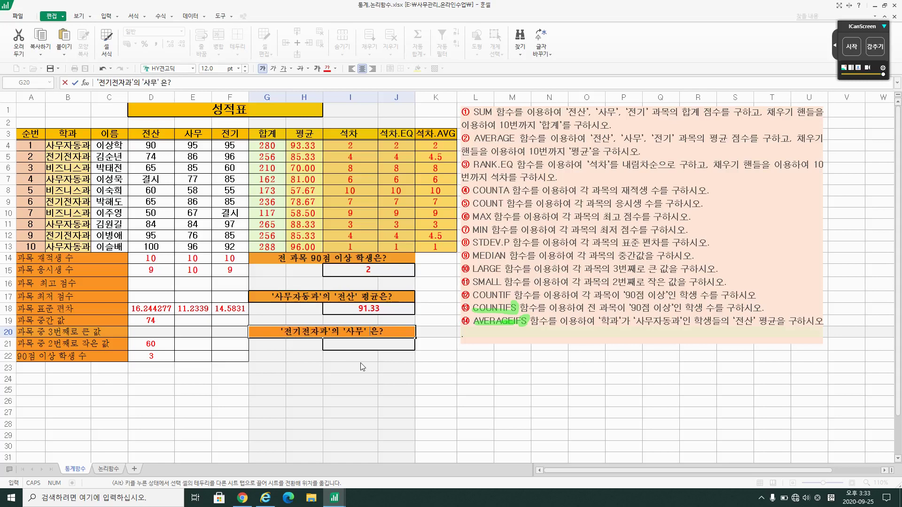
type("평")
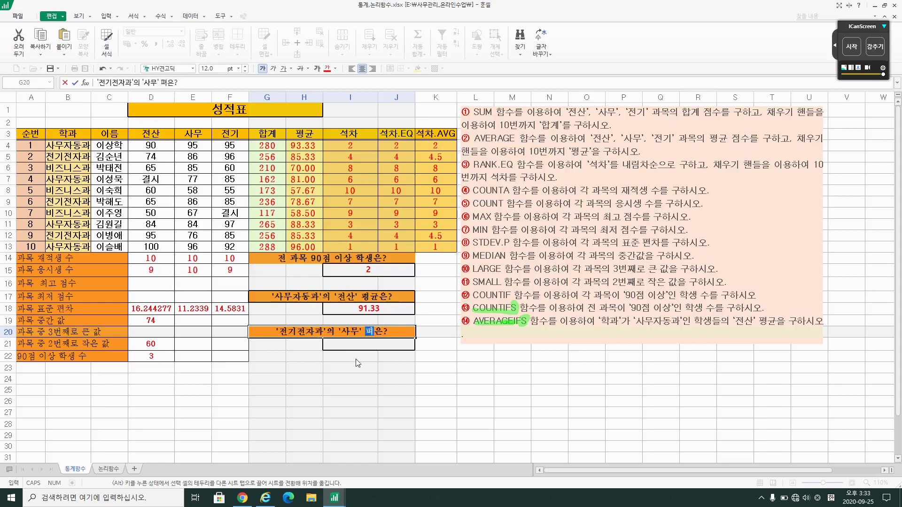
type("균")
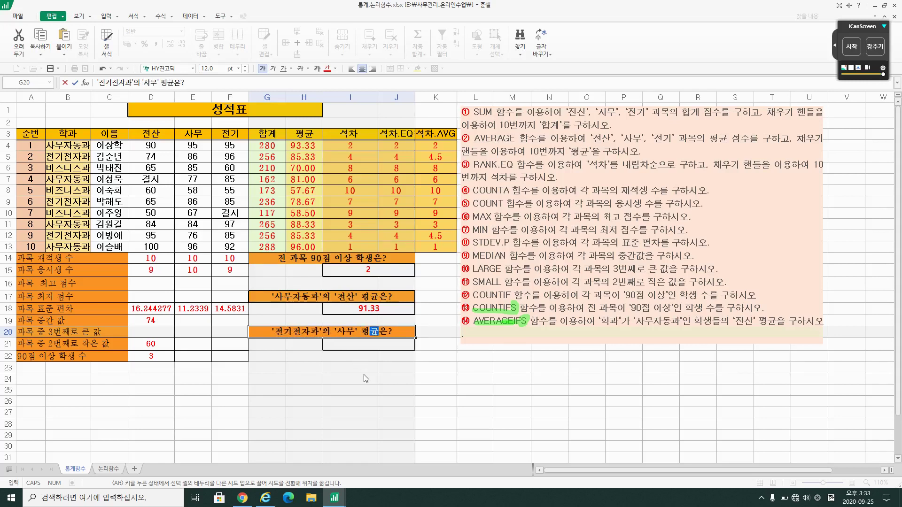
key("Return")
key("Right")
key("Right")
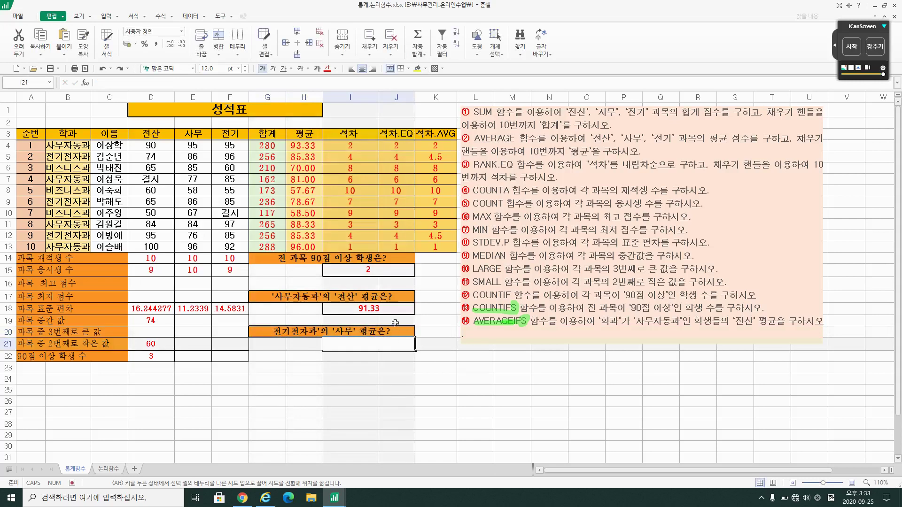
Step: Review the AVERAGEIFS formula in I18 and the text of the '전기전자과' heading in G20
double_click(384, 310)
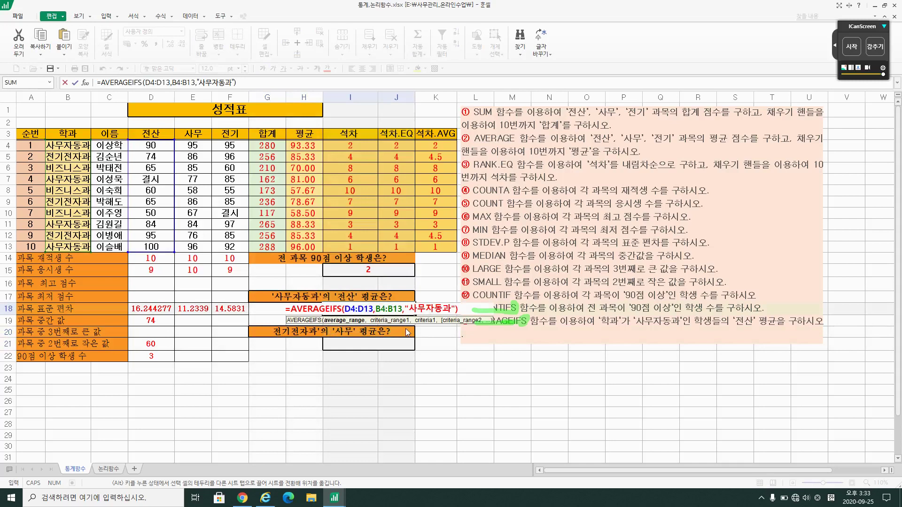
left_click(381, 355)
left_click(293, 331)
double_click(294, 331)
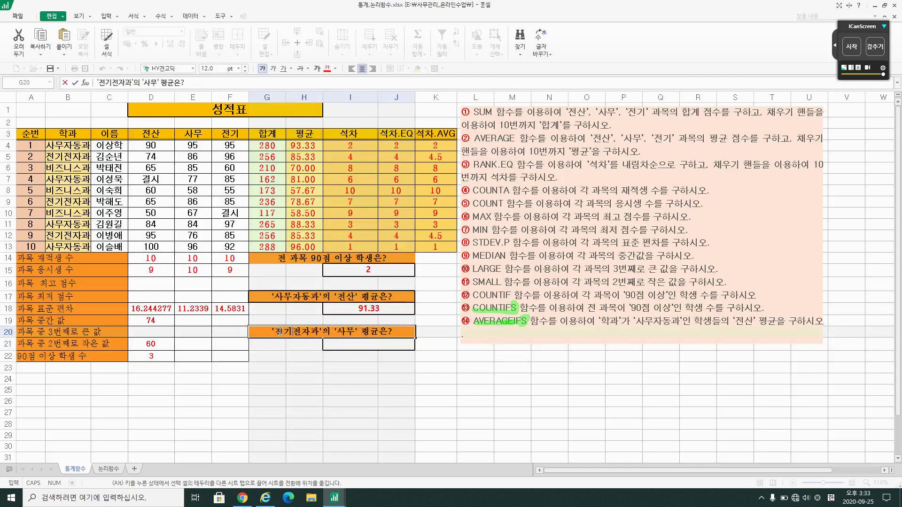
left_click(368, 371)
left_click(380, 405)
left_click(381, 347)
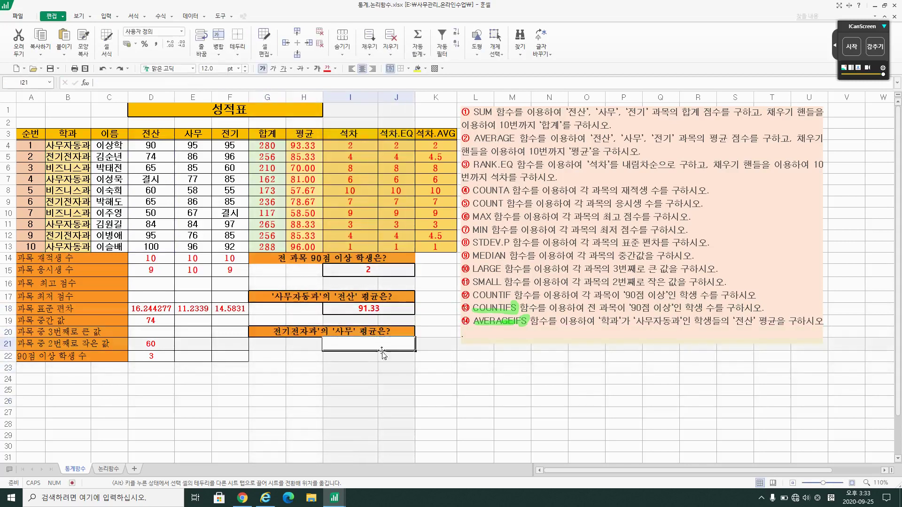
left_click(402, 379)
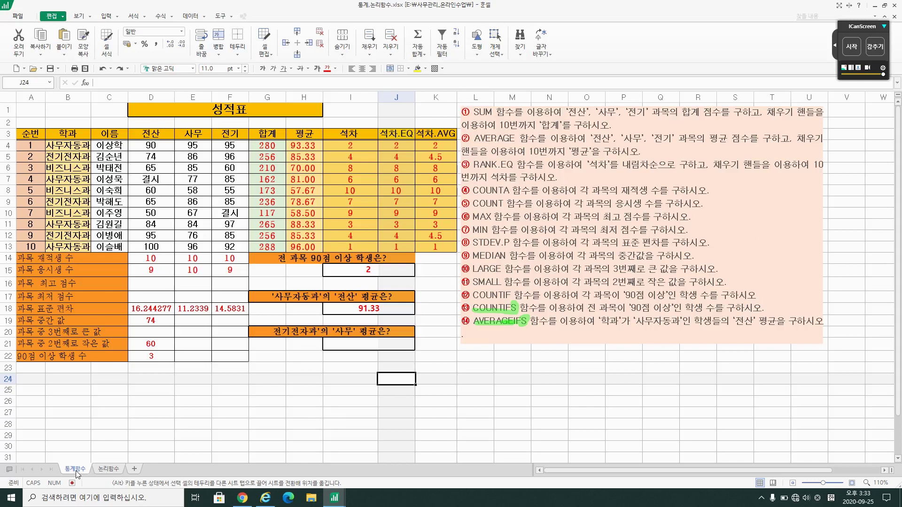
Step: Switch to the 논리함수 sheet and clear the green pen marks drawn over the screen
left_click(112, 469)
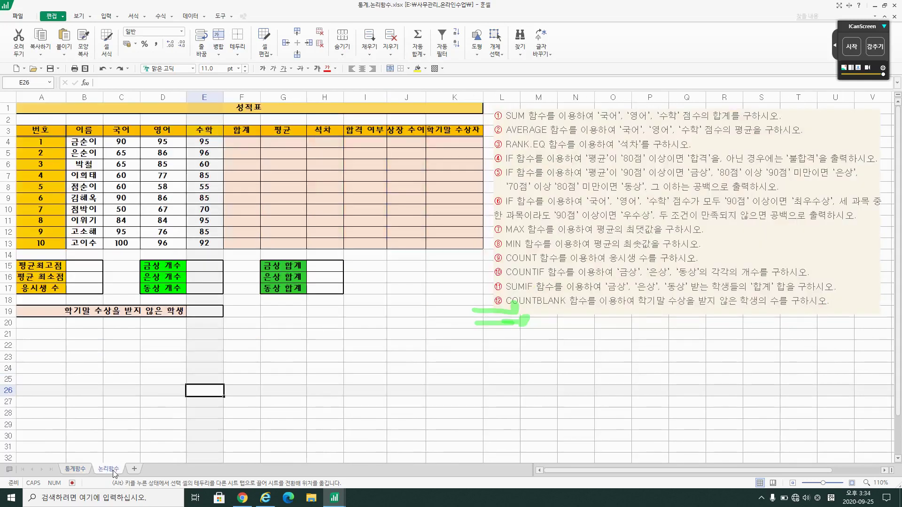
left_click(851, 47)
left_click(850, 321)
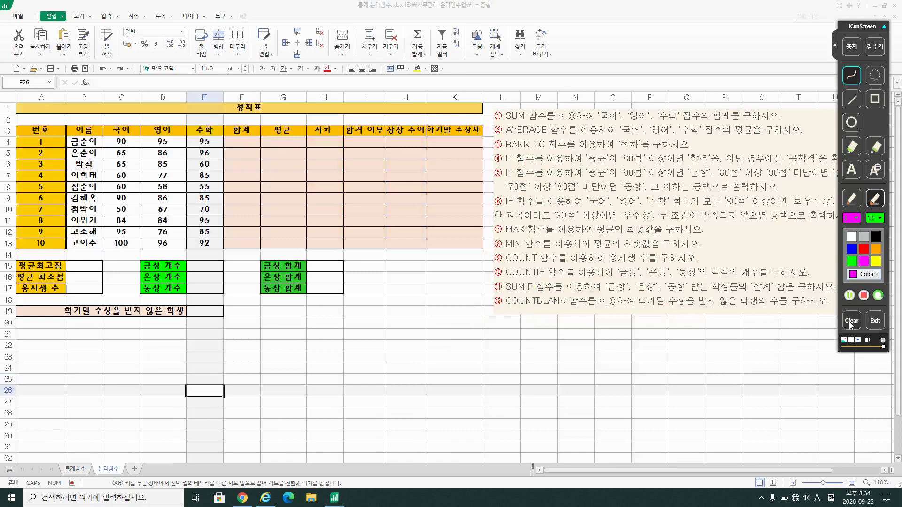
left_click(852, 49)
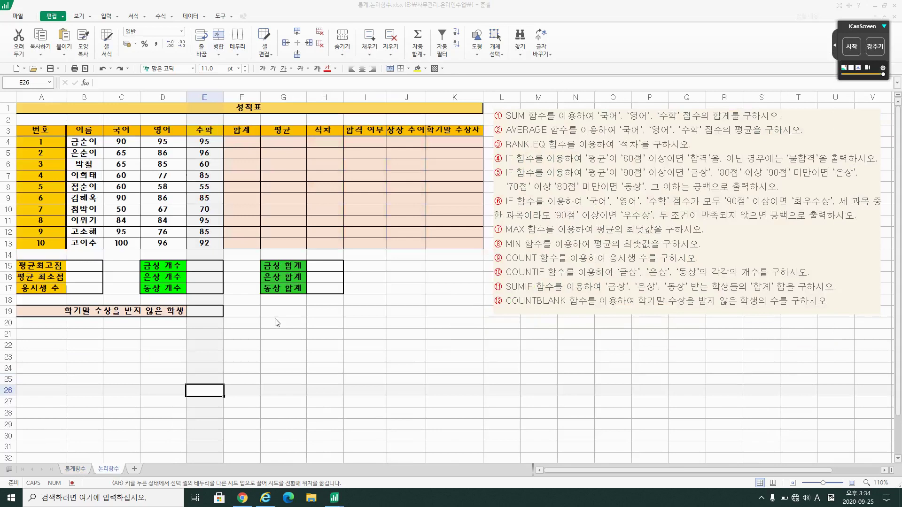
Step: Read the SUM, AVERAGE, RANK.EQ, MAX, MIN, COUNT, COUNTIF, SUMIF and COUNTBLANK tasks and match them with their answer cells
left_click(517, 119)
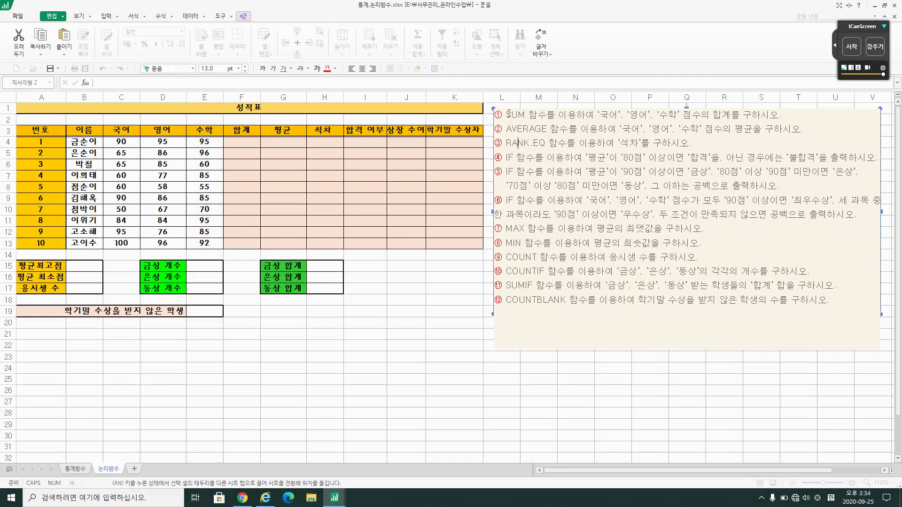
left_click_drag(511, 114, 690, 144)
left_click(728, 150)
left_click_drag(524, 229, 543, 243)
left_click(531, 259)
left_click_drag(534, 262, 538, 275)
left_click(526, 285)
left_click_drag(508, 299, 571, 299)
left_click(570, 298)
left_click(207, 314)
left_click(621, 308)
left_click(527, 113)
left_click(238, 146)
left_click(279, 145)
left_click(323, 145)
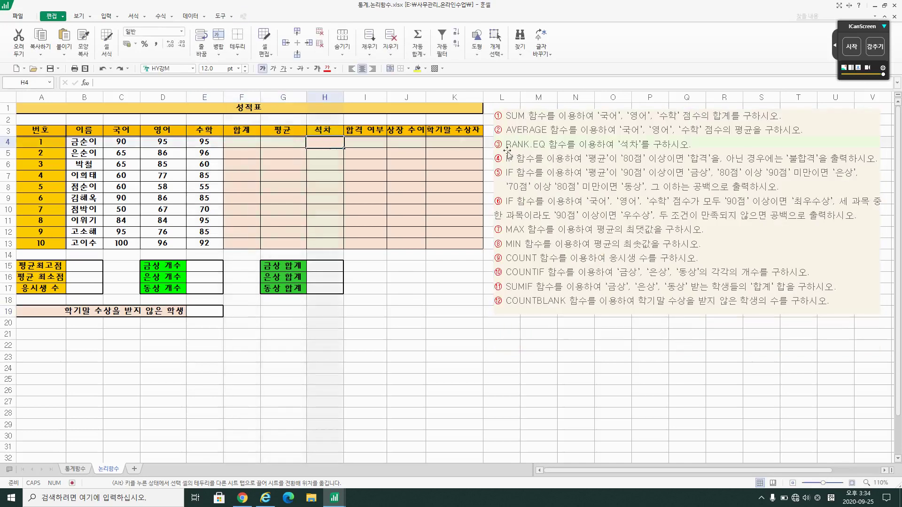
Step: Examine the conditions of IF task ④ for the 합격 여부 column and the start of task ⑤
left_click(353, 141)
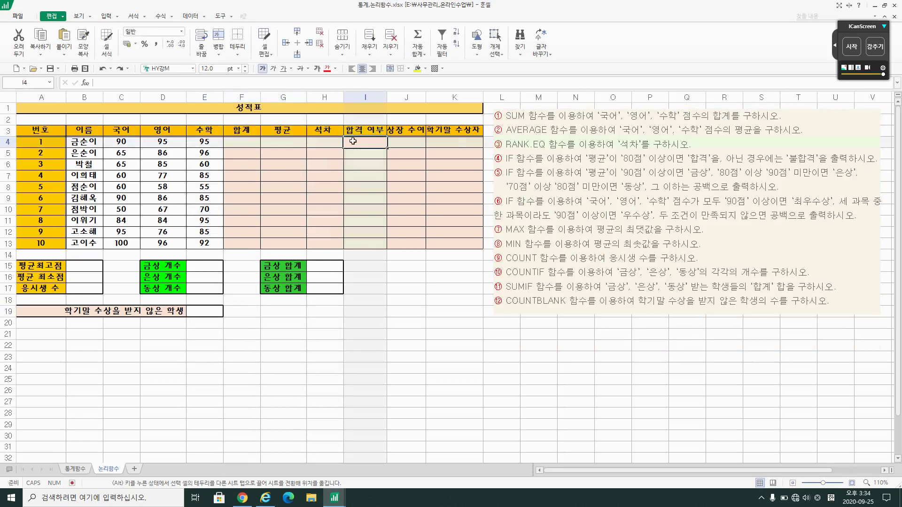
left_click(595, 159)
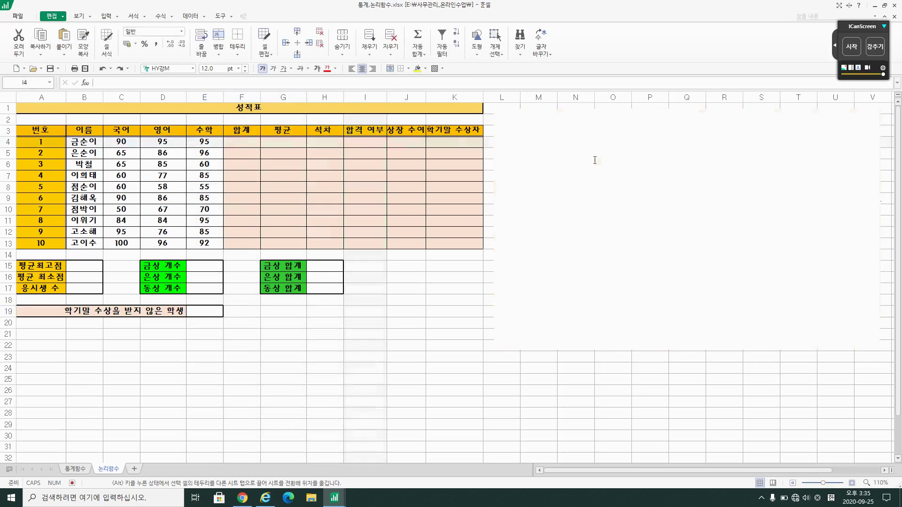
left_click(658, 160)
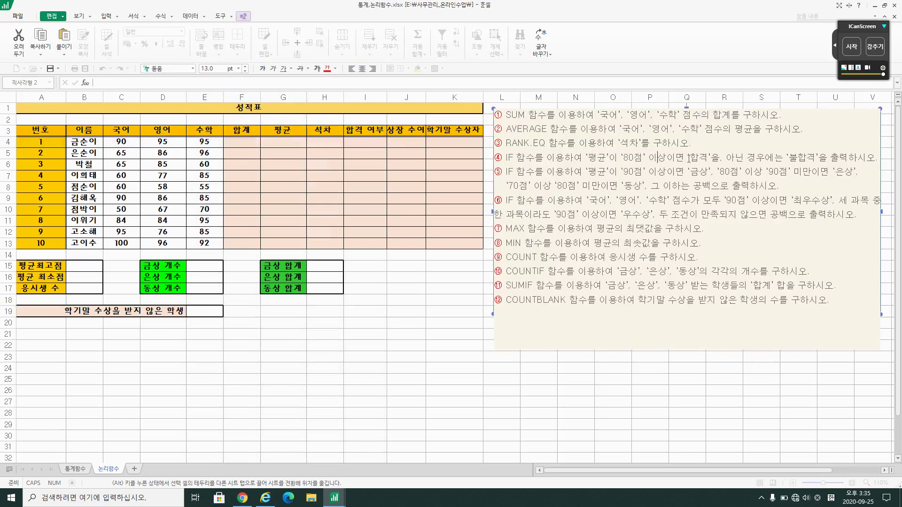
left_click(747, 158)
left_click(783, 158)
left_click_drag(636, 160, 652, 177)
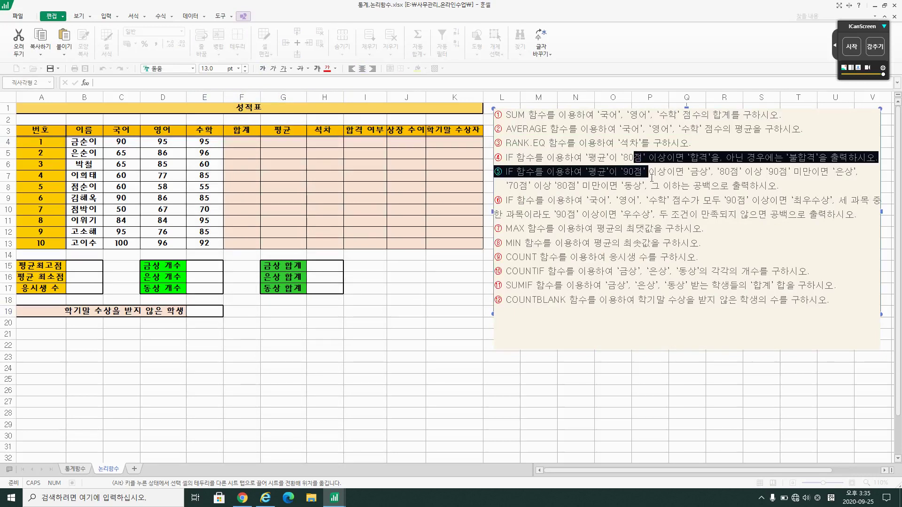
left_click(652, 177)
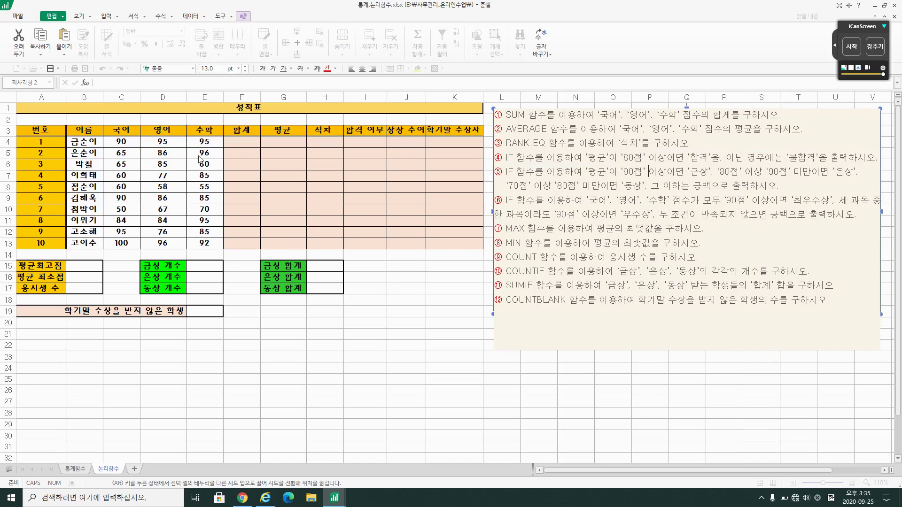
Step: Enter =AVERAGE(C4:E4) in G4 and fill the formula down the 평균 column to G13
left_click(240, 139)
left_click(281, 140)
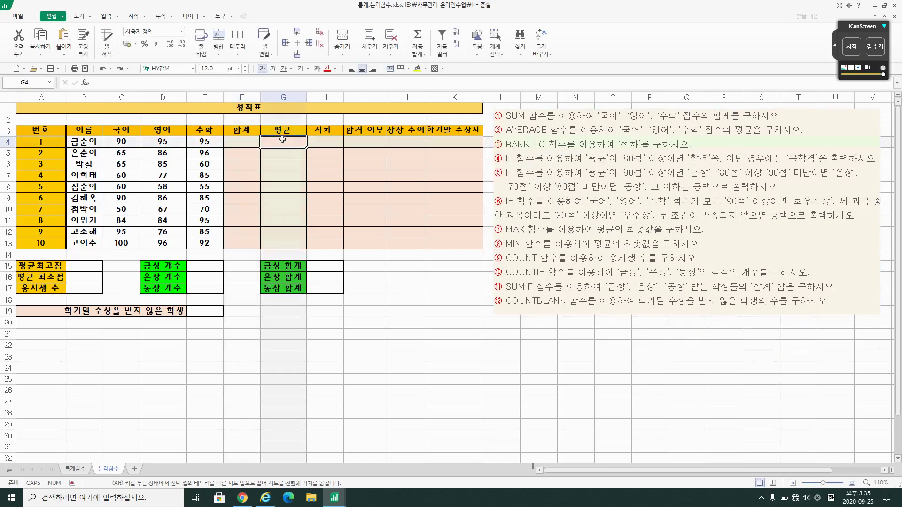
type("=")
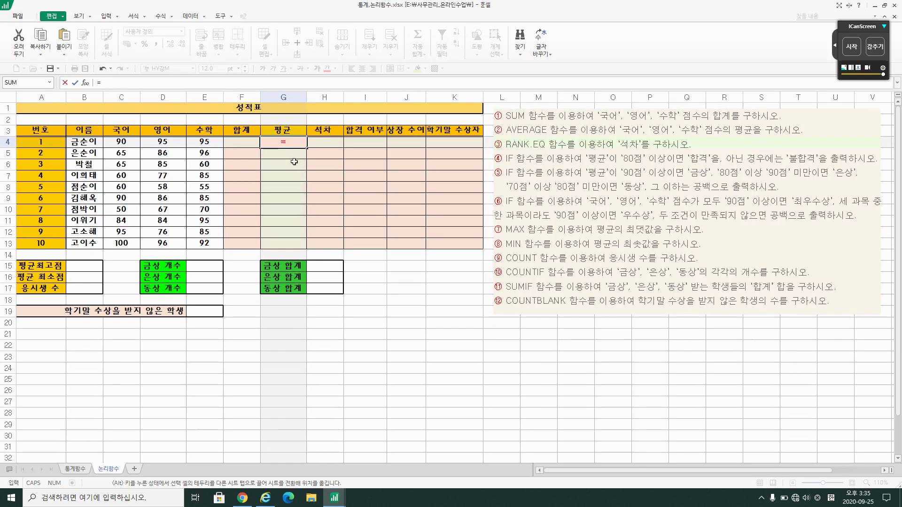
type("AVER")
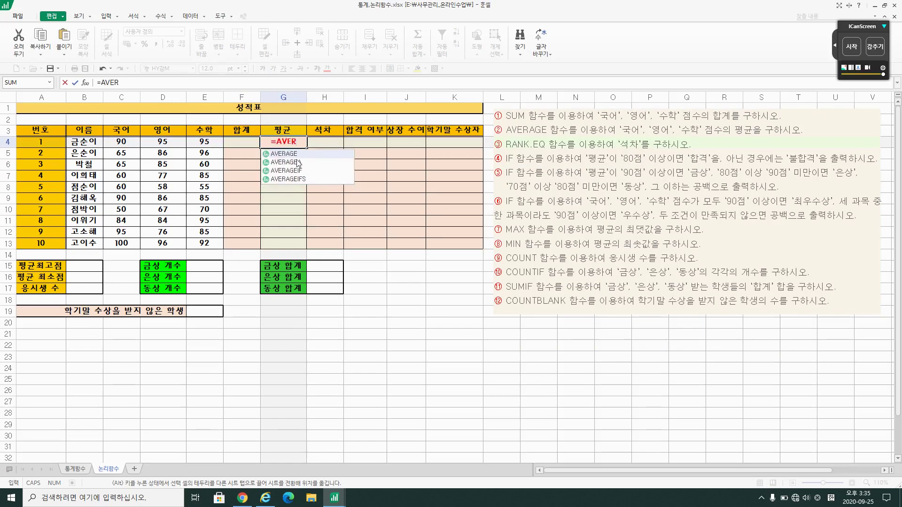
double_click(303, 156)
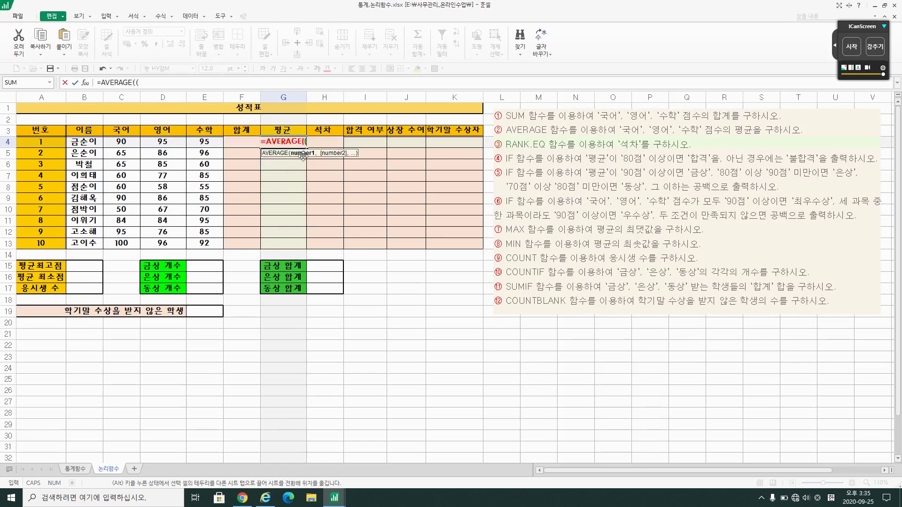
left_click_drag(130, 143, 204, 144)
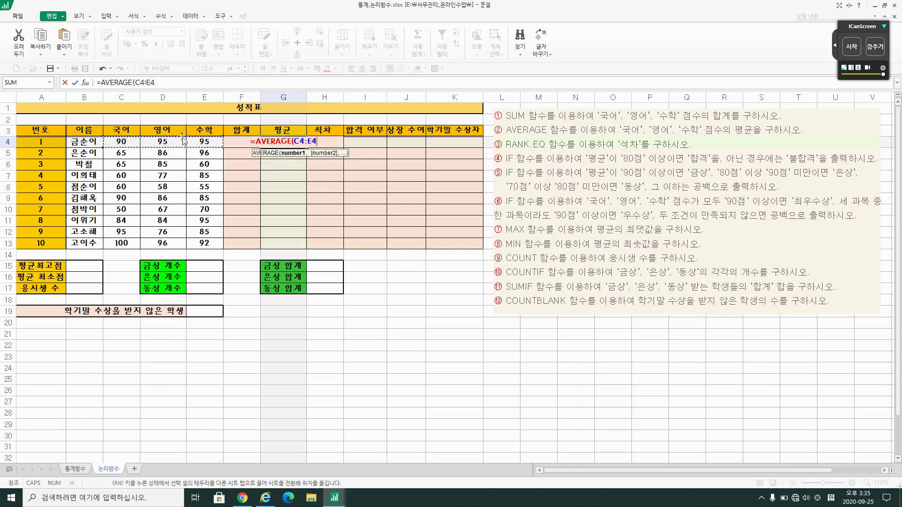
key("Return")
left_click(297, 143)
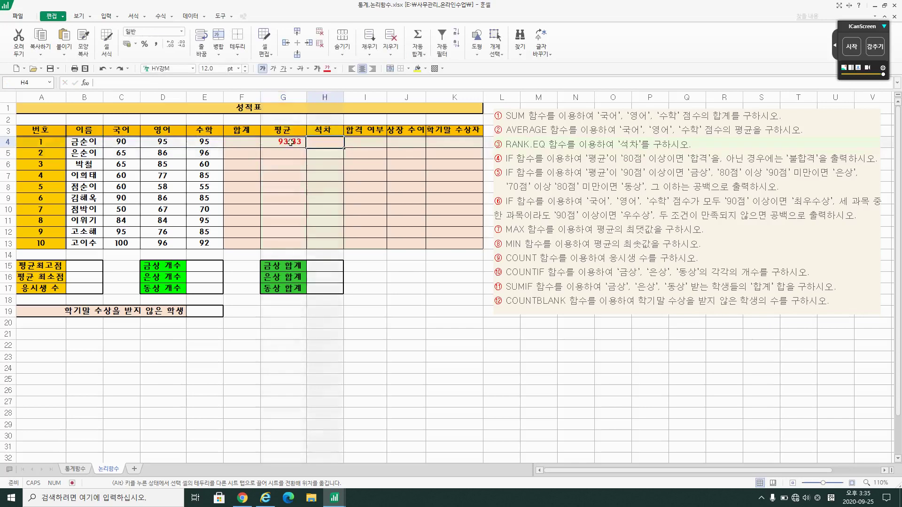
left_click_drag(306, 147, 306, 250)
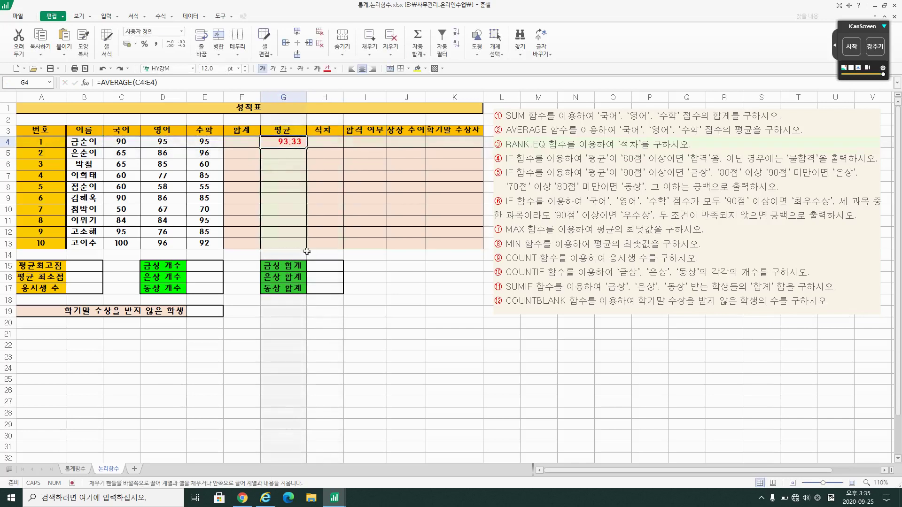
Step: Check the condition of IF task ④ and start an IF formula in I4 with the logical test G4>=80
left_click(336, 141)
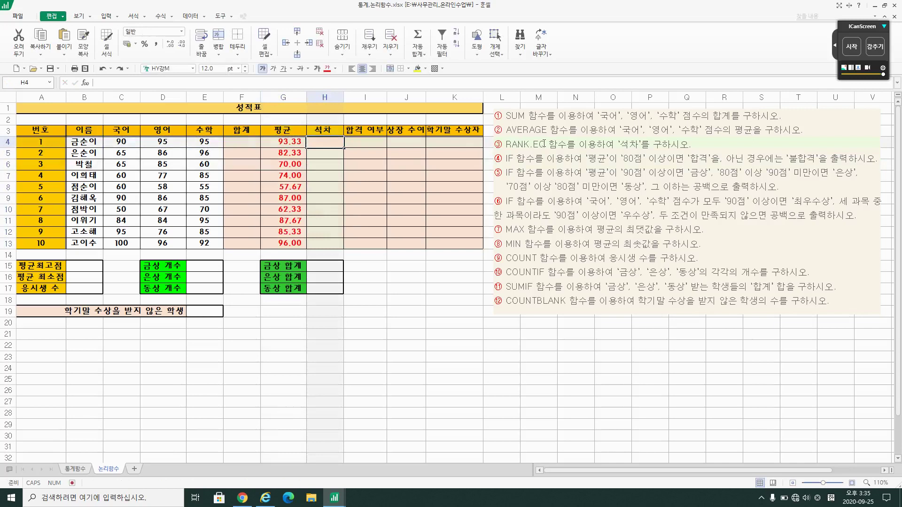
left_click(357, 144)
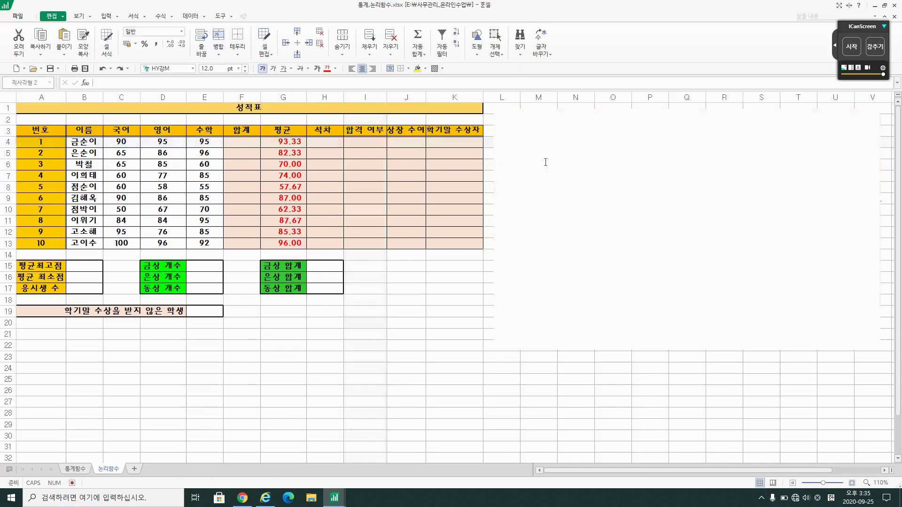
left_click_drag(508, 158, 572, 159)
left_click(596, 158)
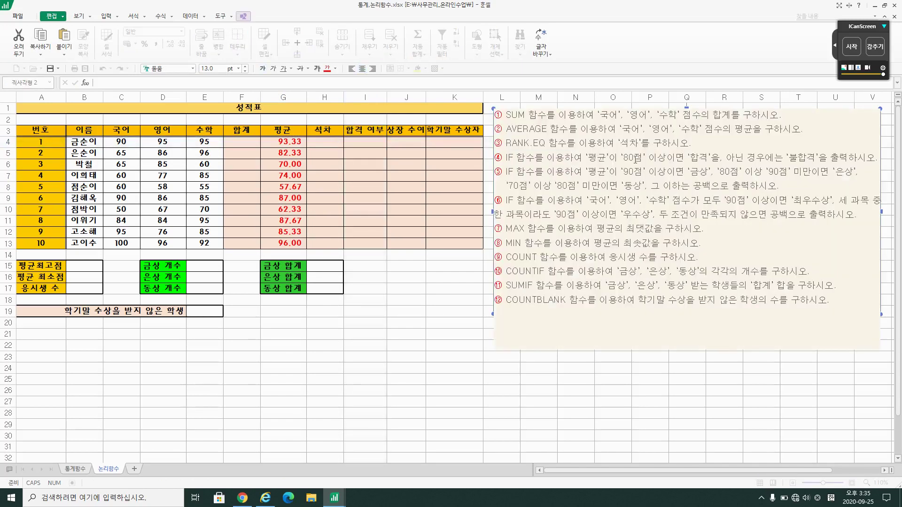
left_click(635, 158)
left_click(371, 140)
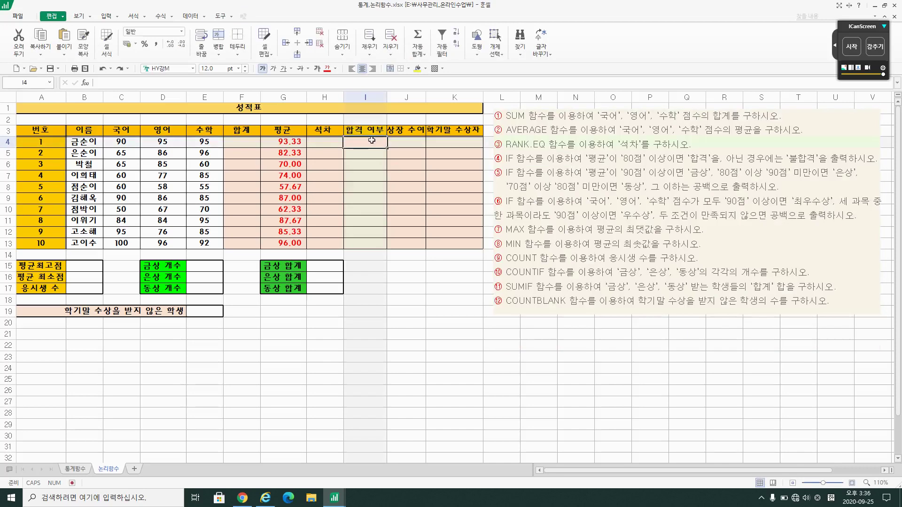
type("=IF")
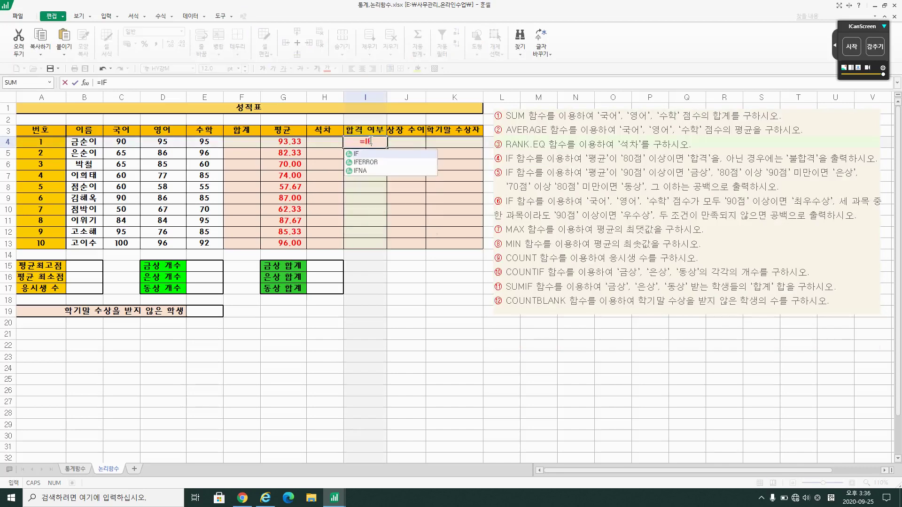
type("(")
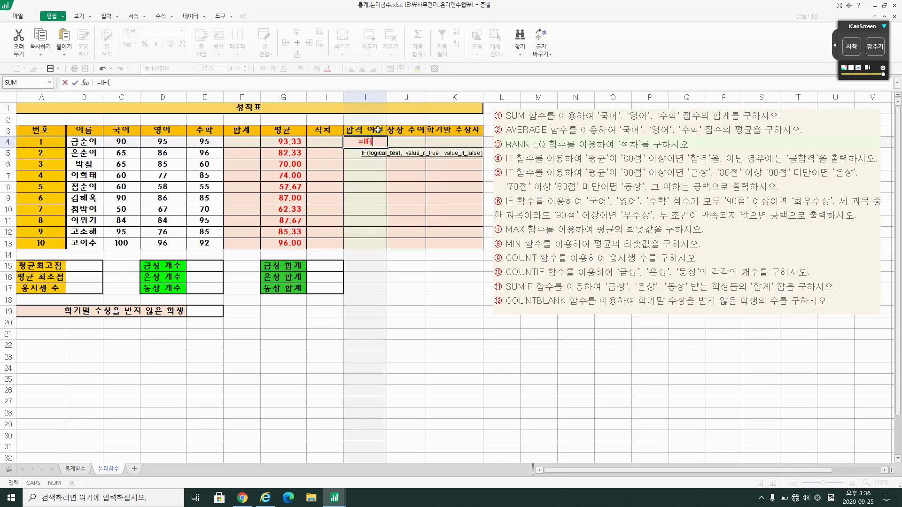
left_click(287, 142)
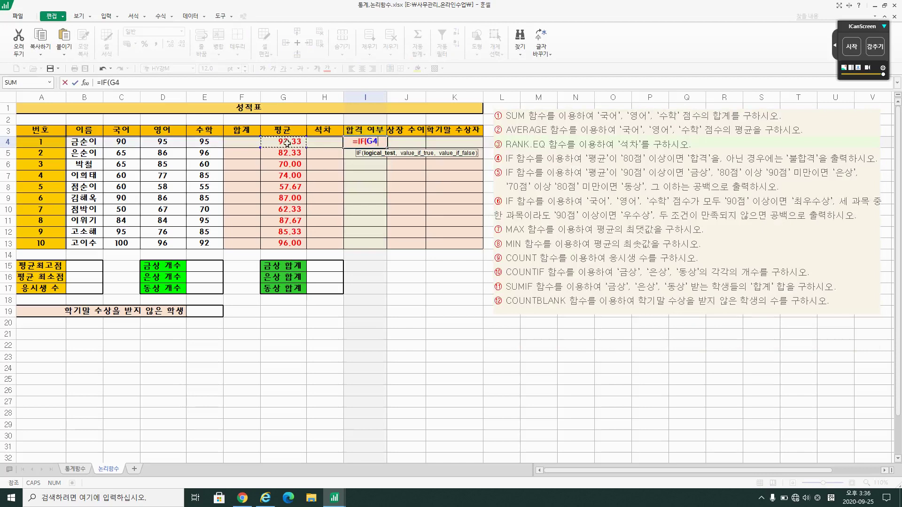
type(">=")
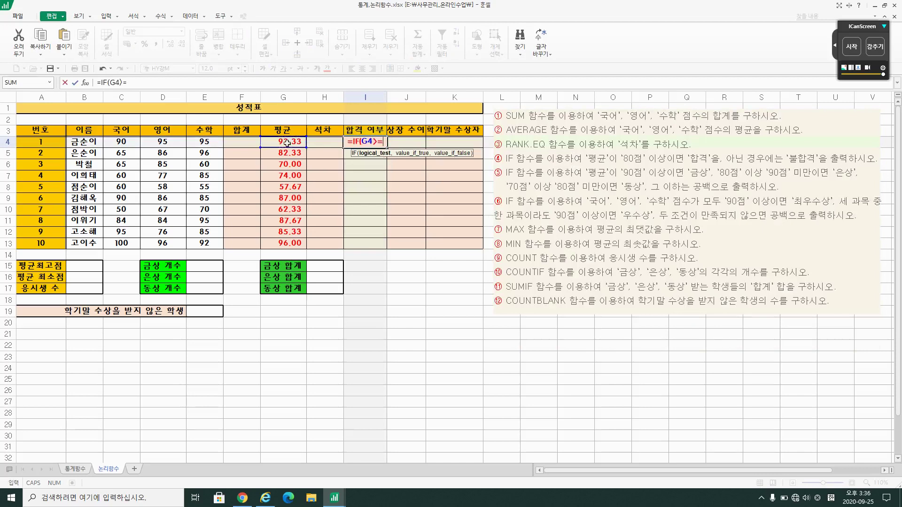
type("80")
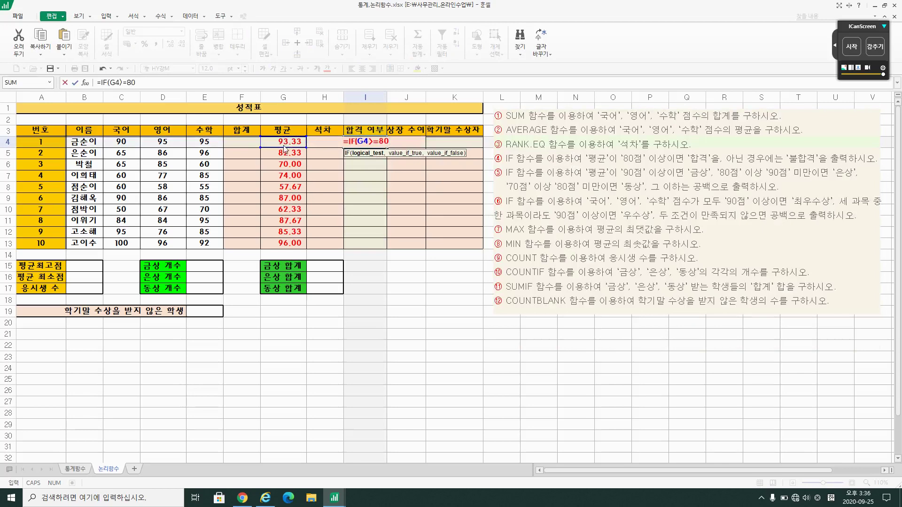
Step: Complete the I4 formula to return "합격" if true and "불합격" otherwise, and fill it down the 합격 여부 column to I13
type(",")
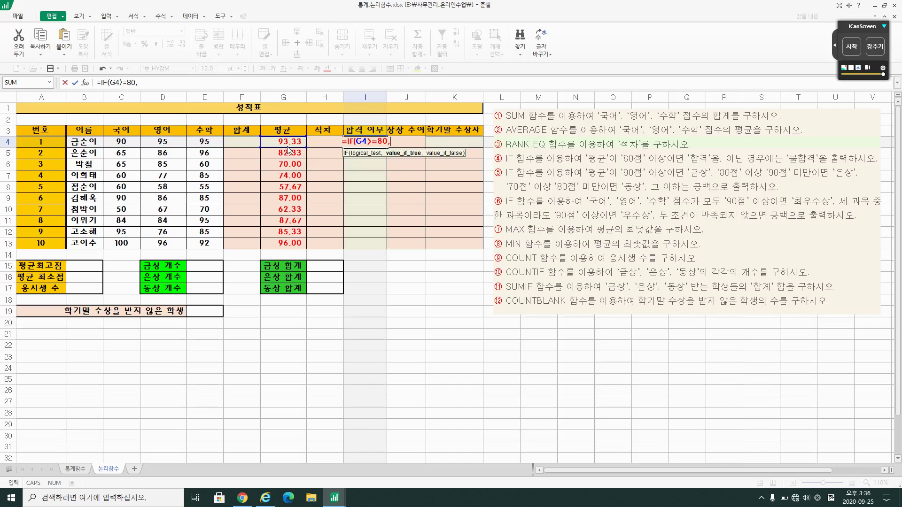
type("\"")
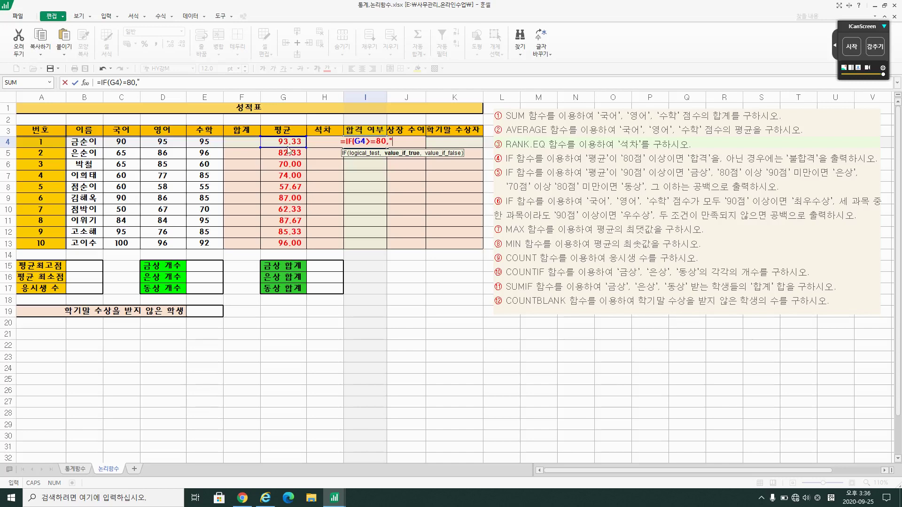
type("합겨")
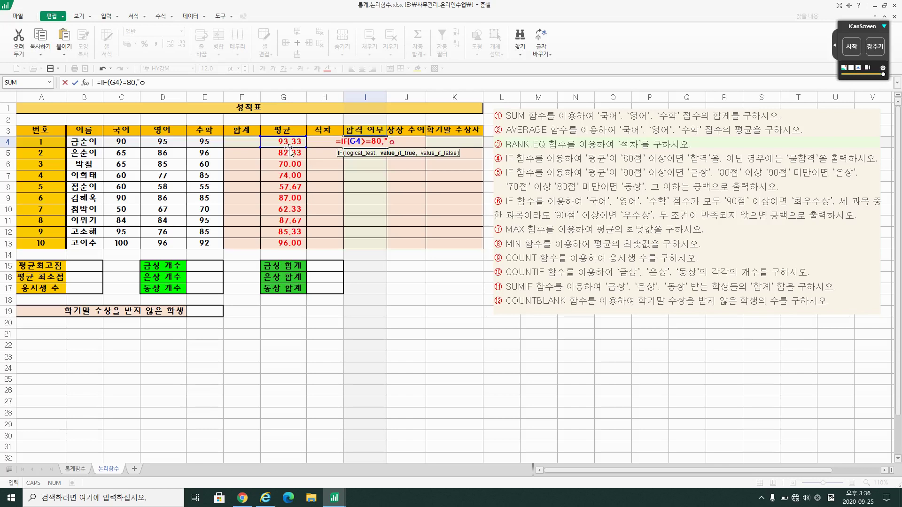
type("ㄱ\",")
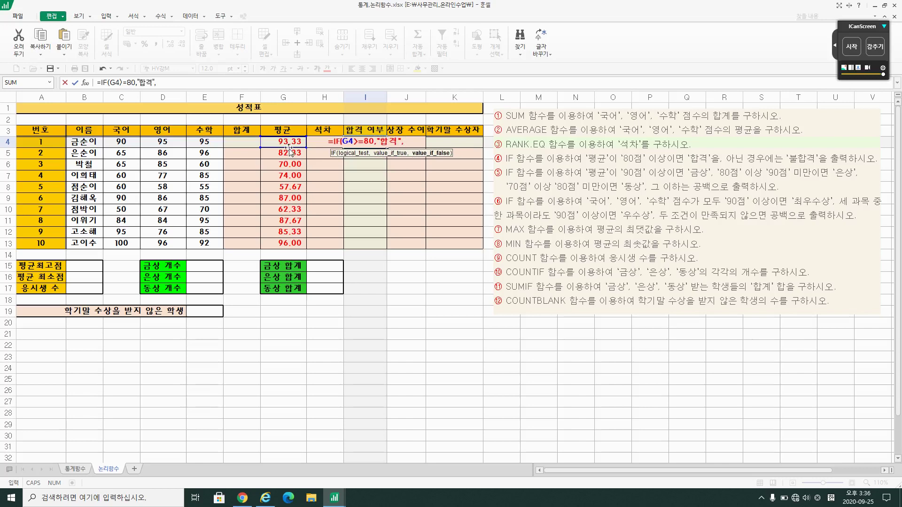
type("\"")
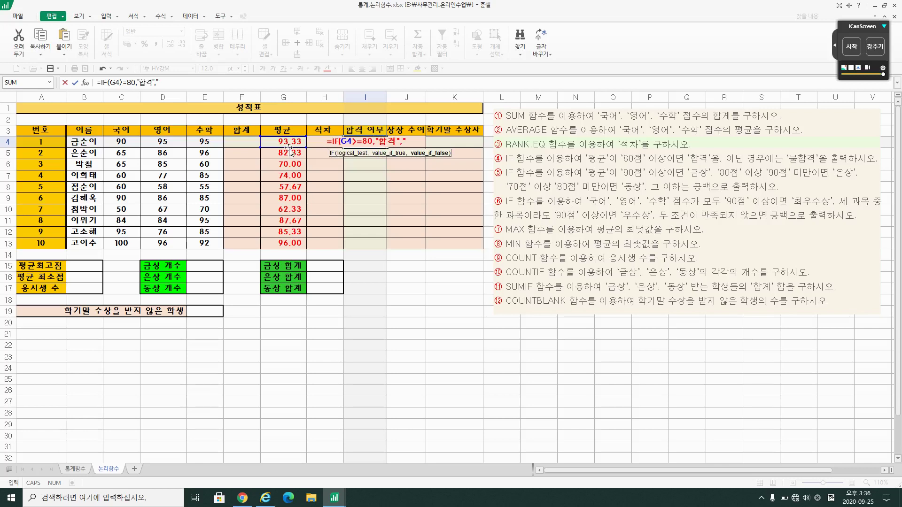
type("불합")
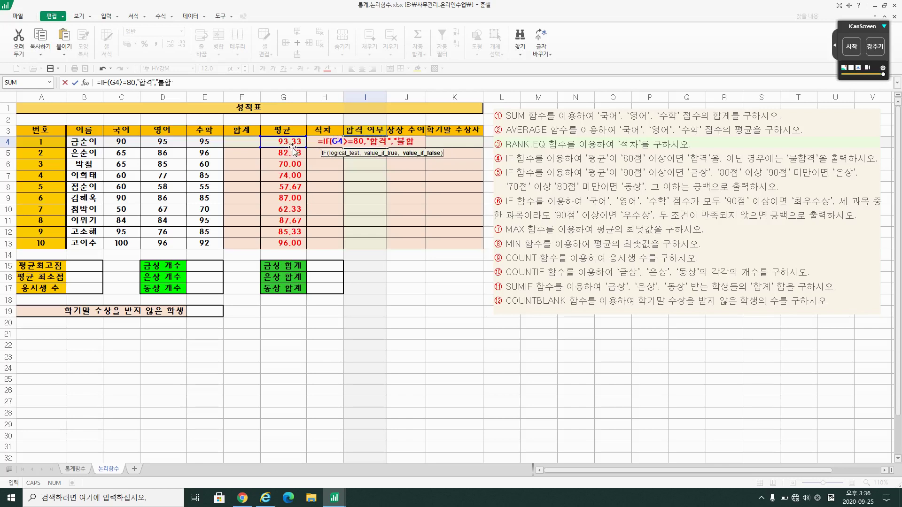
type("격\"")
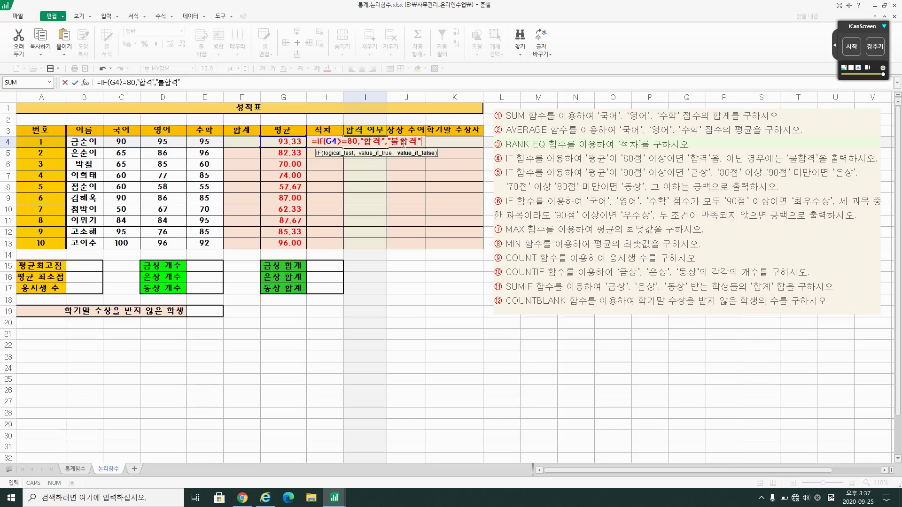
key("Return")
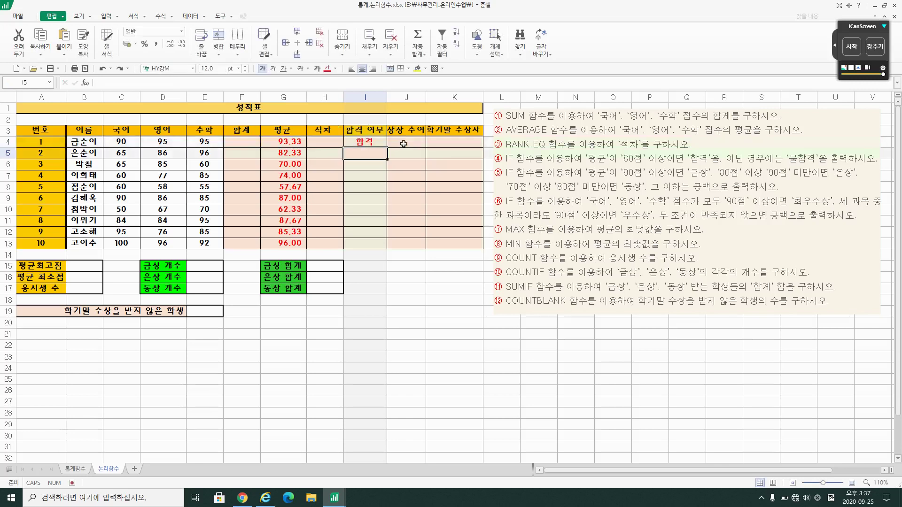
left_click(360, 142)
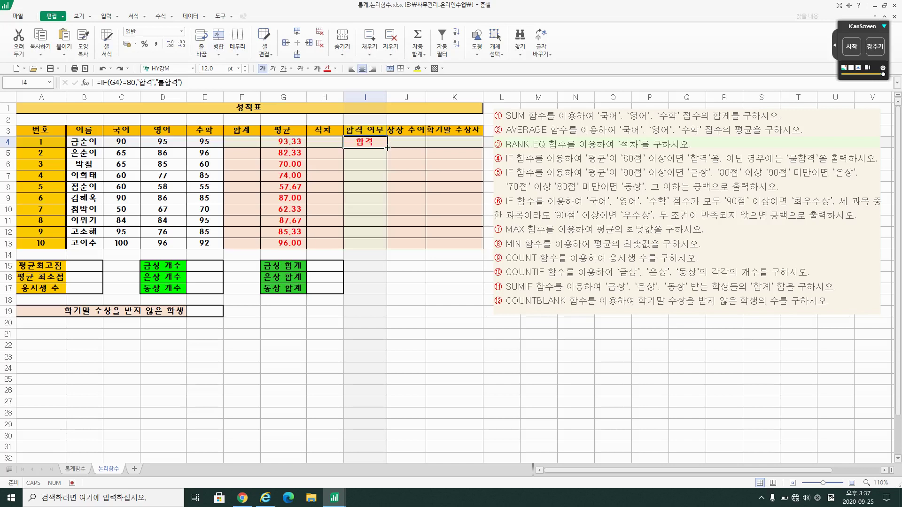
left_click_drag(387, 147, 387, 247)
Step: Examine IF task ⑤ for the 상장 수여 column, covering the score ranges for each award and the blank case
left_click(414, 141)
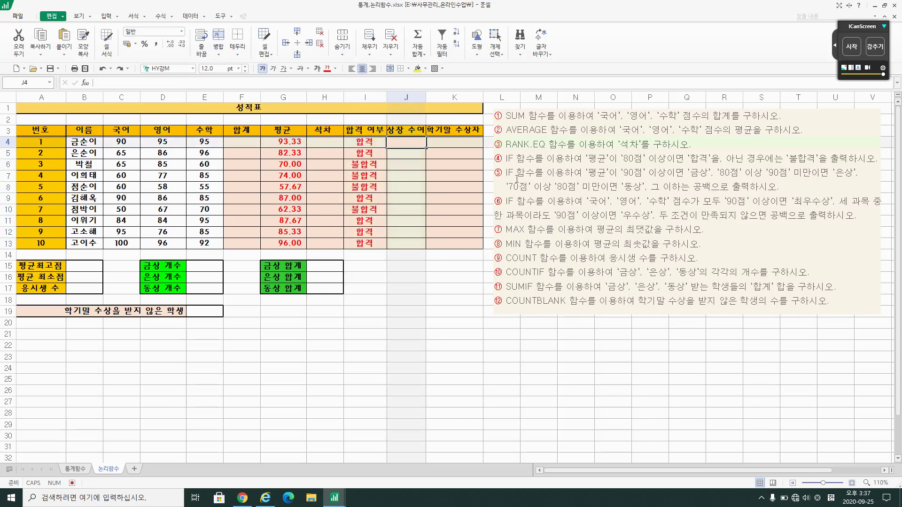
left_click_drag(506, 174, 571, 173)
left_click(596, 172)
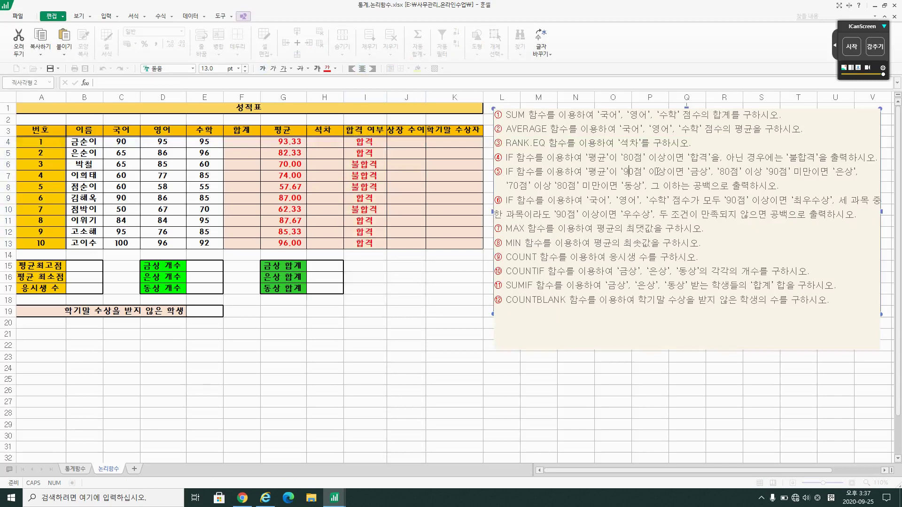
left_click(699, 172)
left_click(739, 172)
left_click(787, 172)
left_click_drag(723, 173, 830, 173)
left_click(844, 173)
left_click_drag(513, 185, 755, 186)
left_click(640, 186)
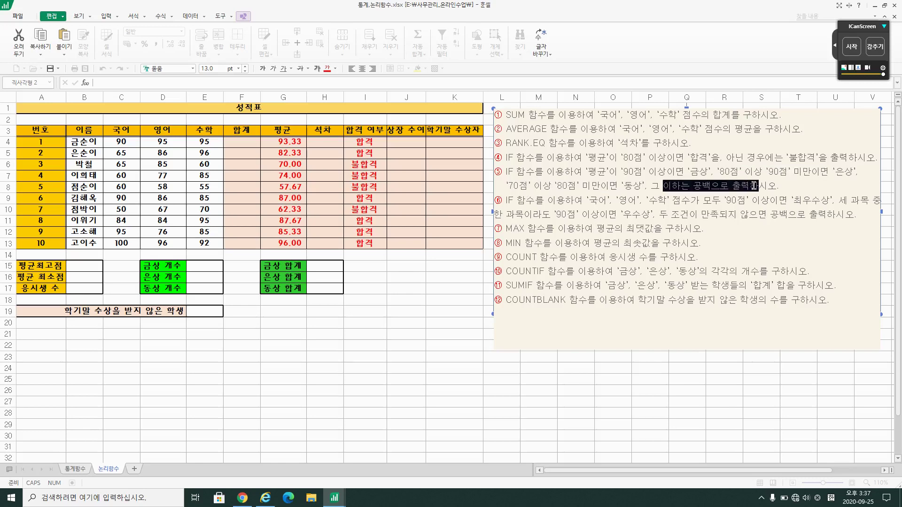
left_click(753, 186)
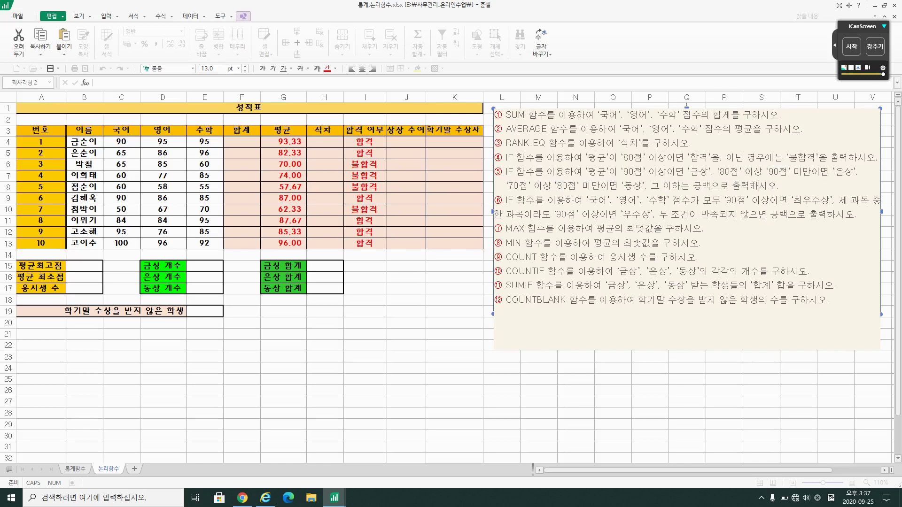
Step: Start an IF formula in J4 that tests G4>=90 and returns "금상" when true
left_click(410, 143)
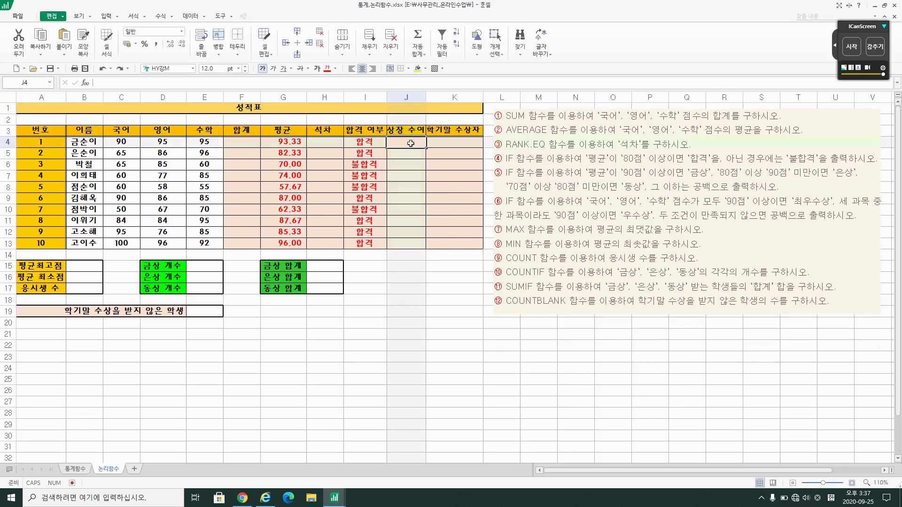
type("=")
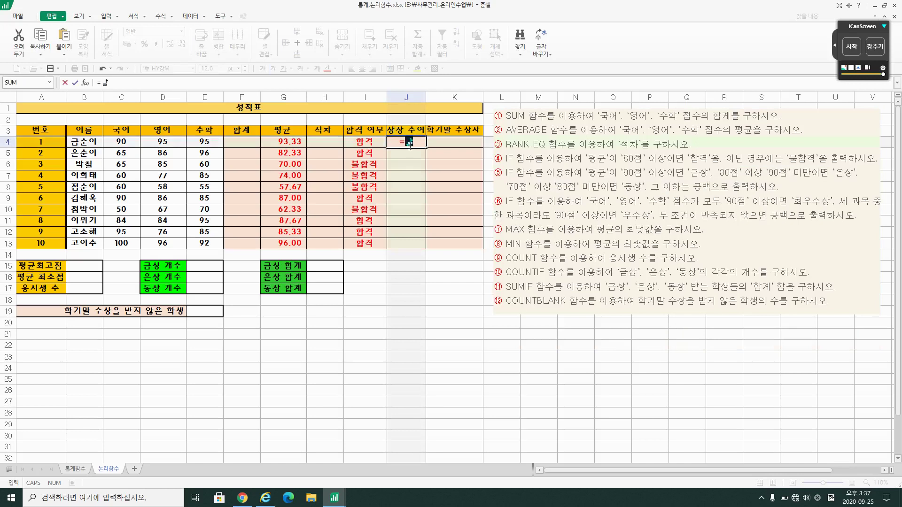
type("IF(")
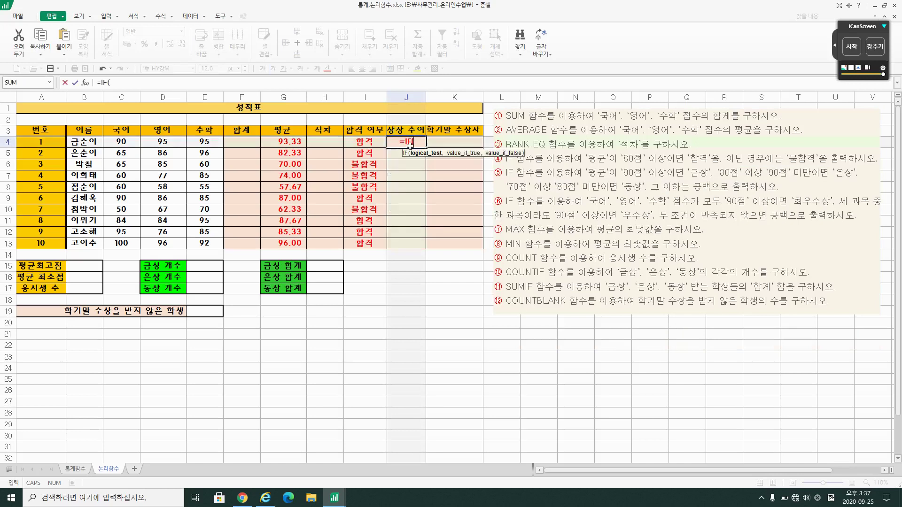
left_click(298, 144)
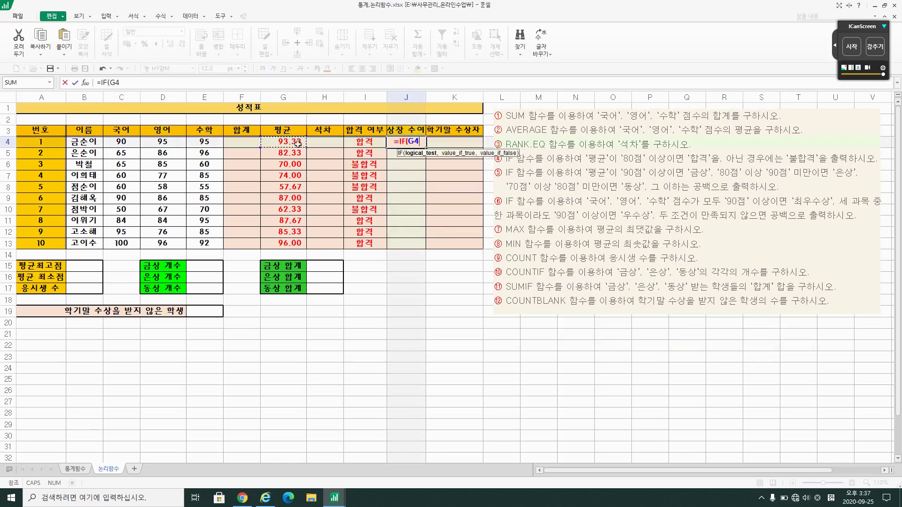
type(">=")
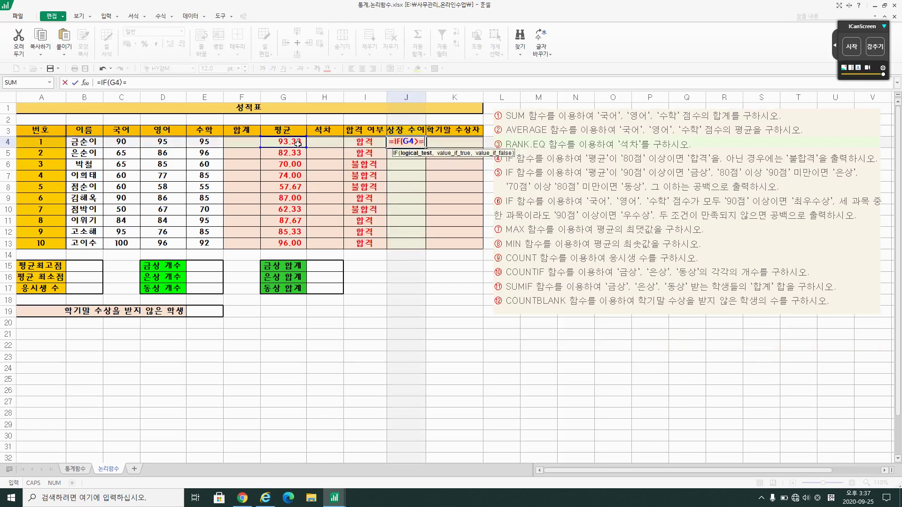
type("90,\"")
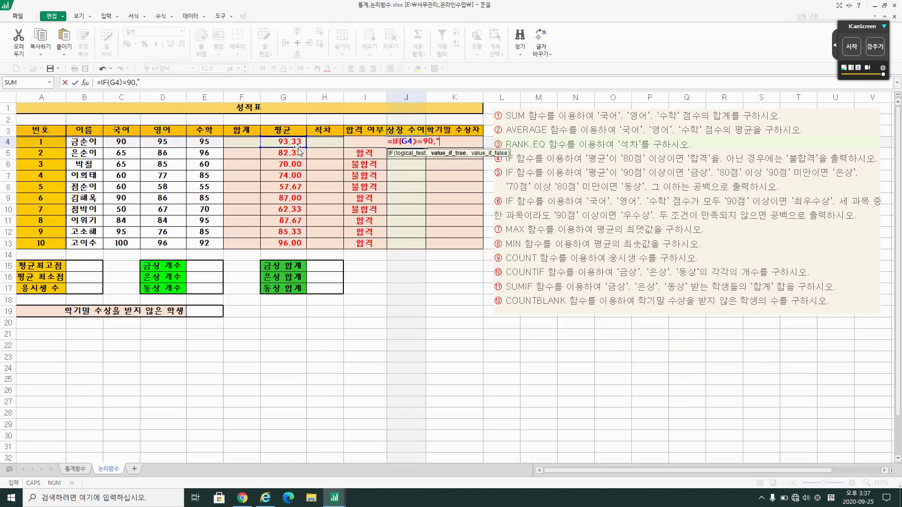
type("금상\",")
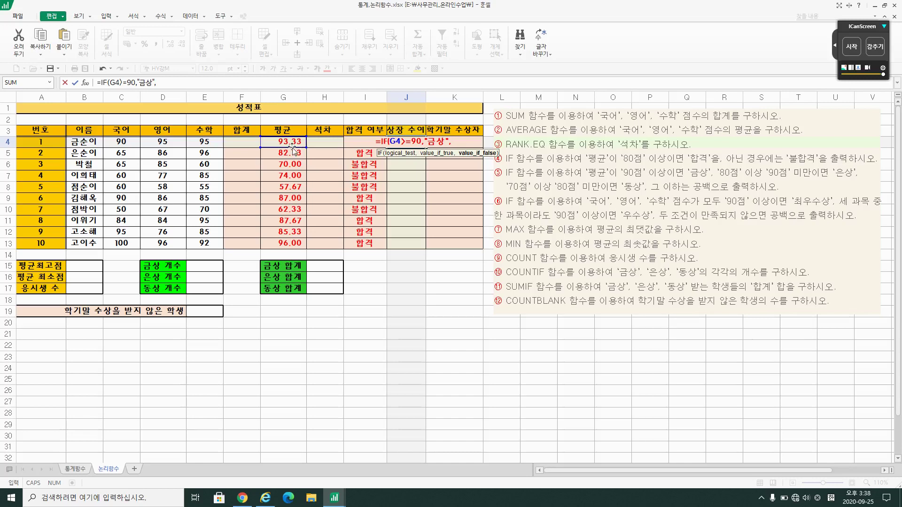
Step: Nest a second IF in the J4 formula that tests G4>=80 and returns "은상" when true
type("IF")
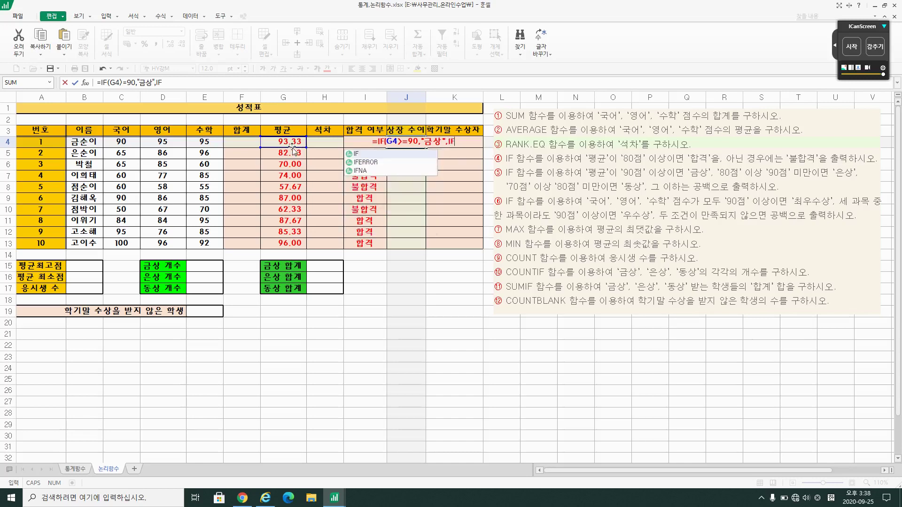
type("(")
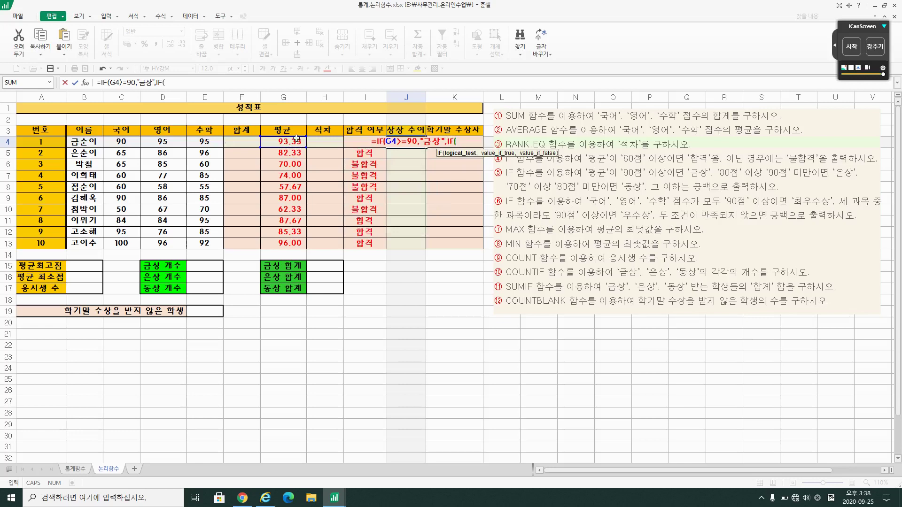
left_click(273, 143)
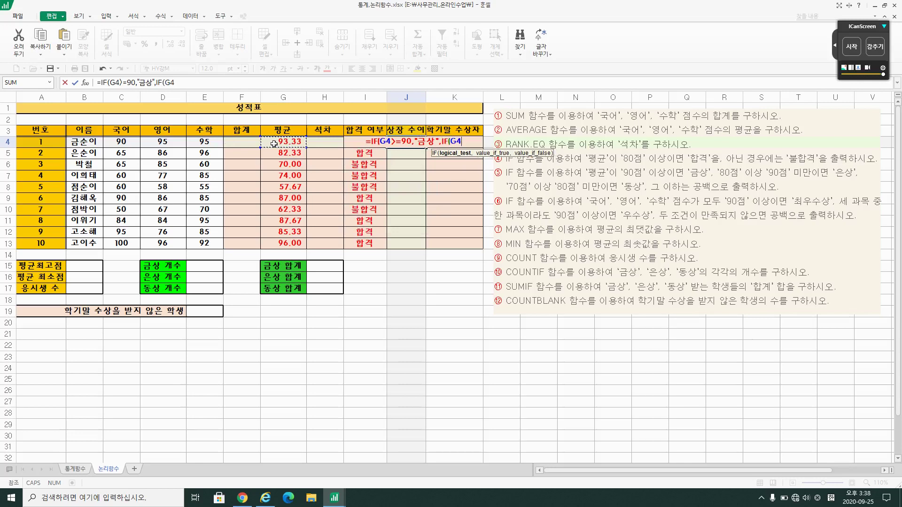
type(">=80")
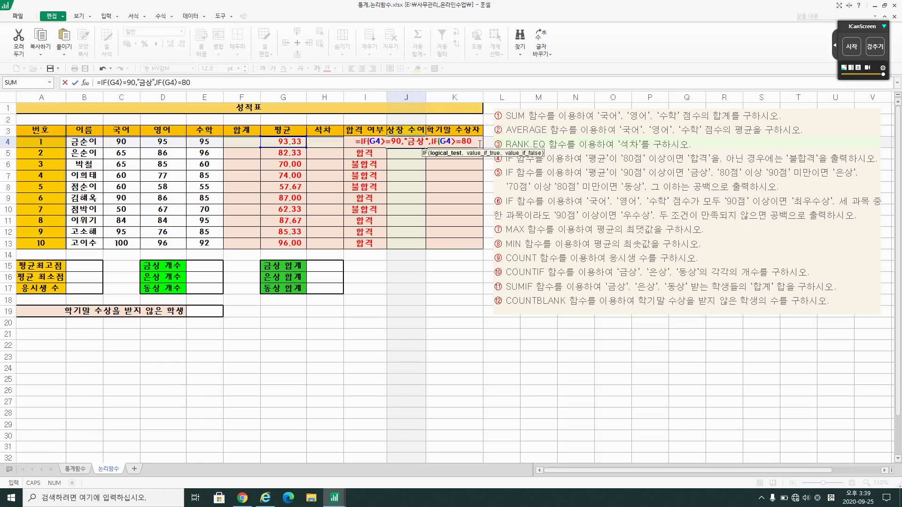
type(",")
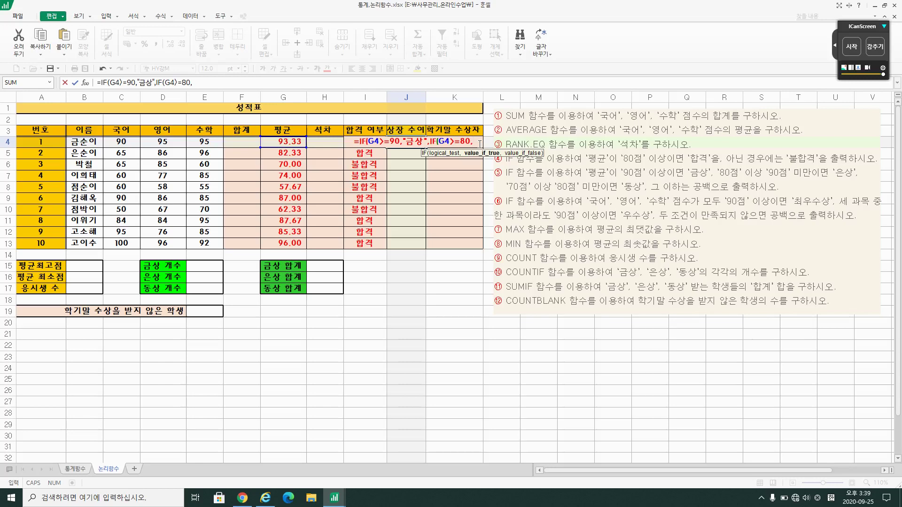
type("\"은상\",")
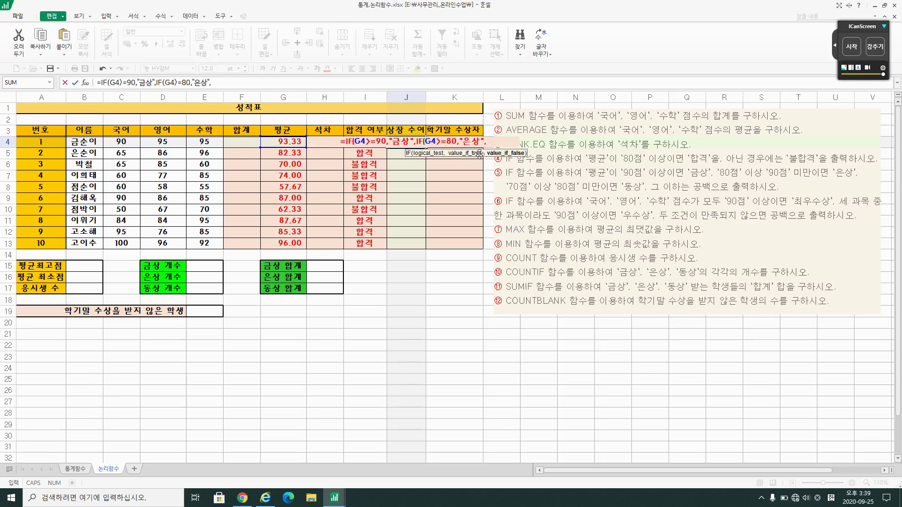
Step: Nest a third IF in the J4 formula that tests G4>=70 and returns "동상" when true
type("IF(")
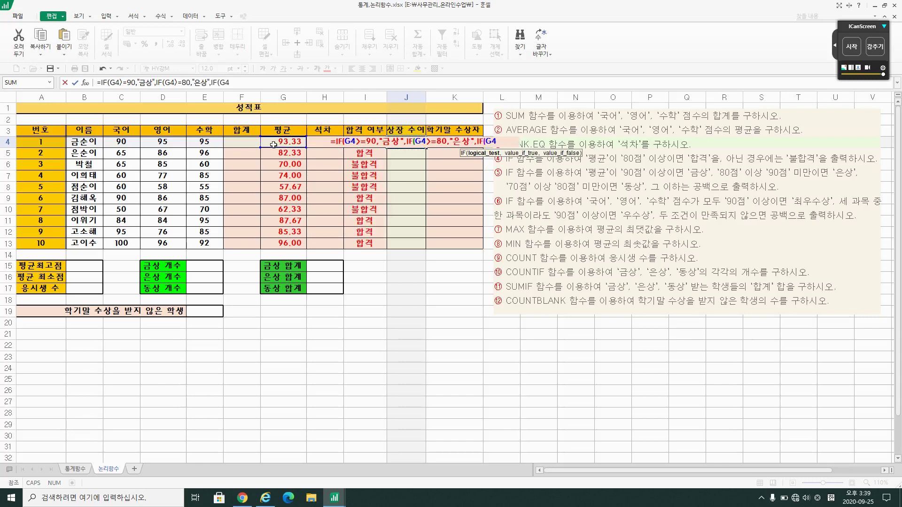
type(">")
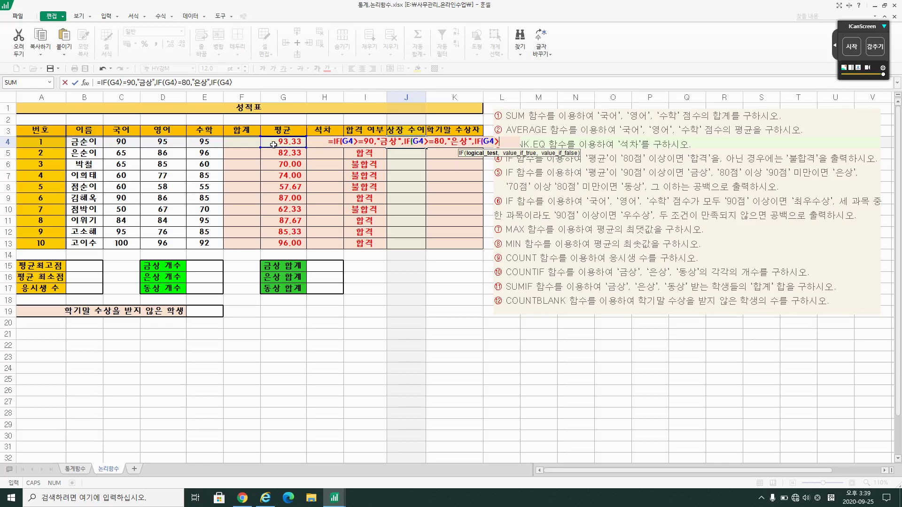
type("=70")
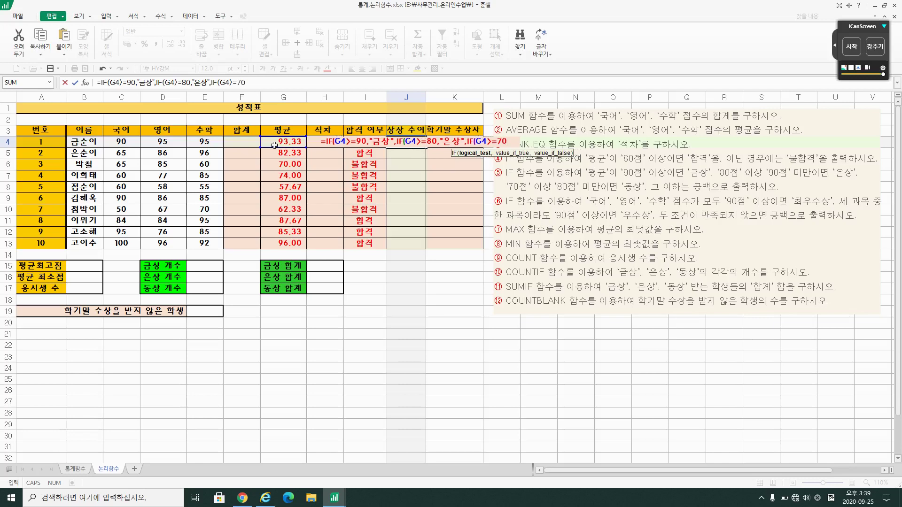
type(",\"")
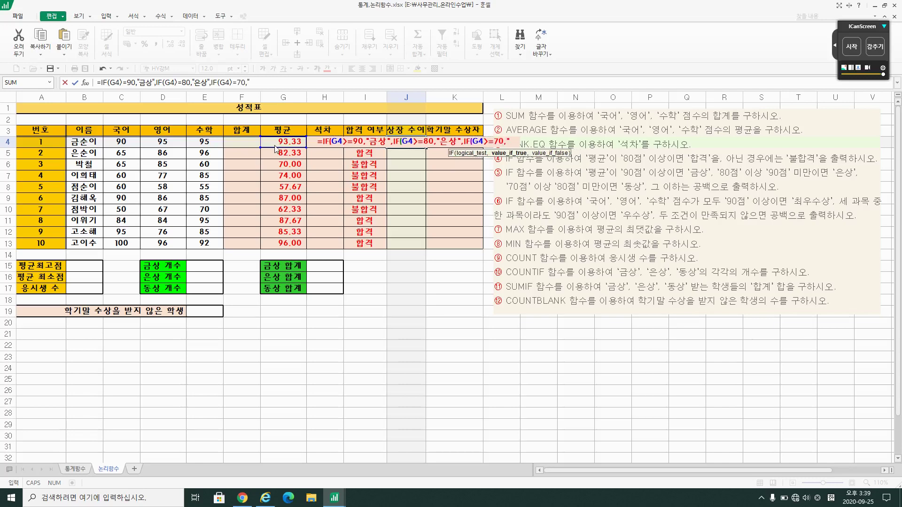
type("도상")
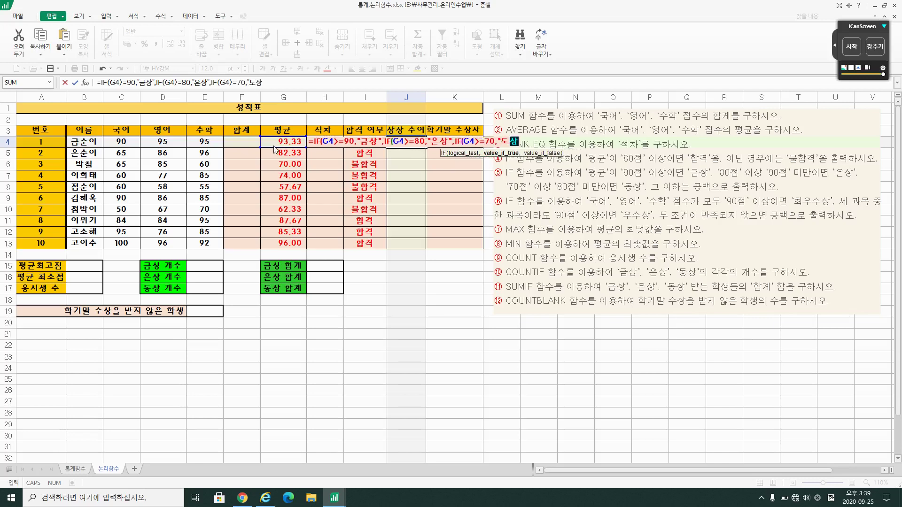
key("BackSpace")
key("BackSpace")
type("동상\"")
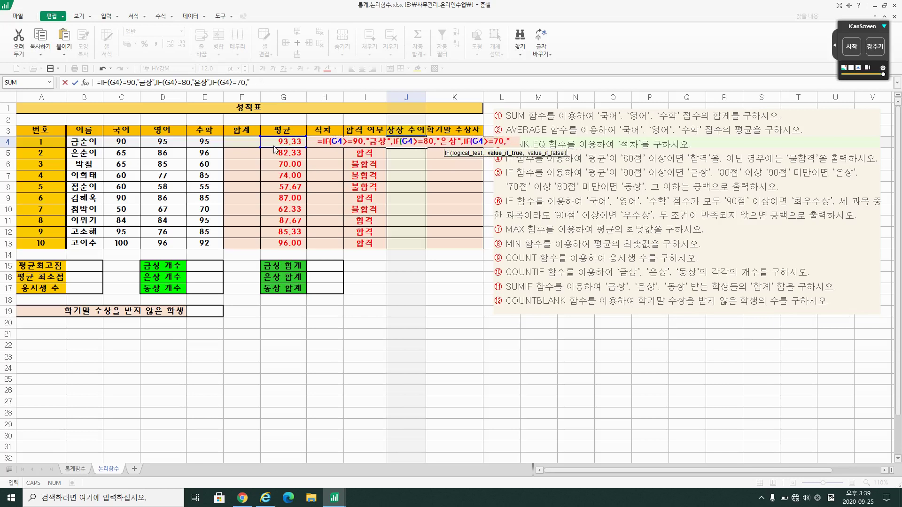
Step: Finish the J4 formula with an empty string "" as the last false value, close all three IFs and enter it
type(",")
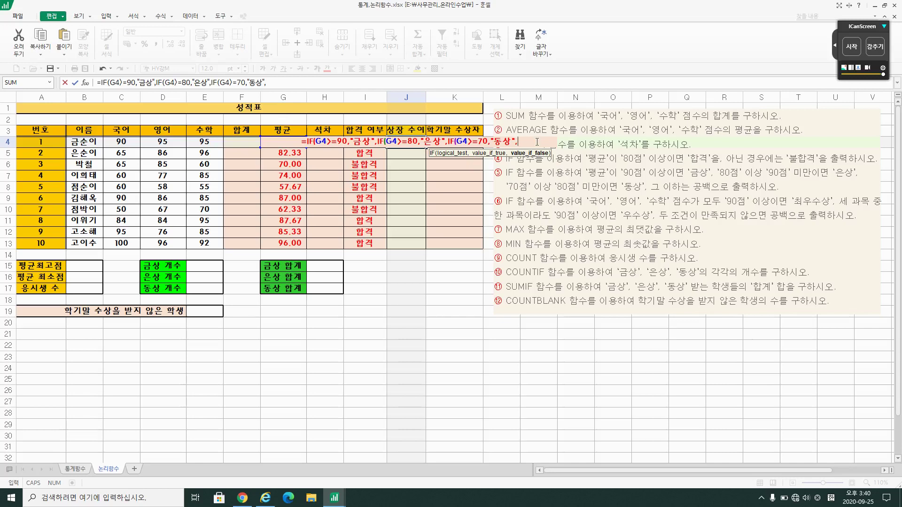
type("\"\"")
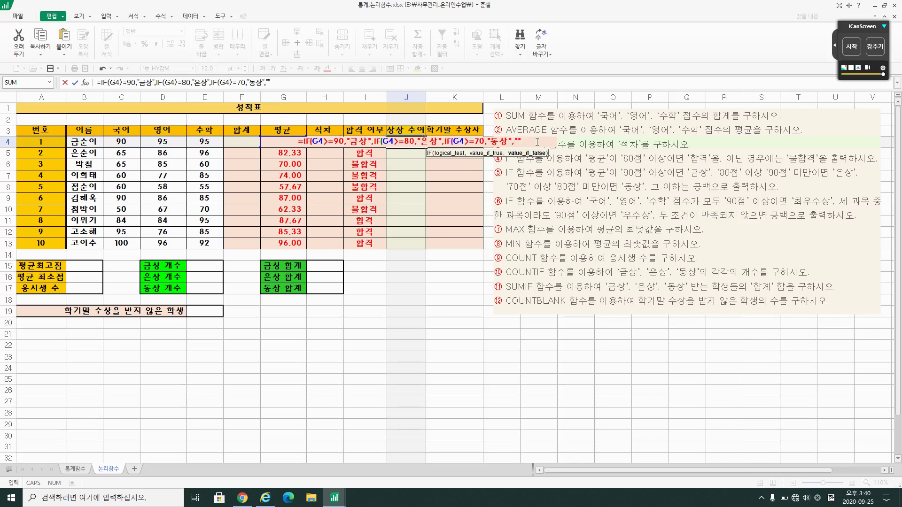
type(")")
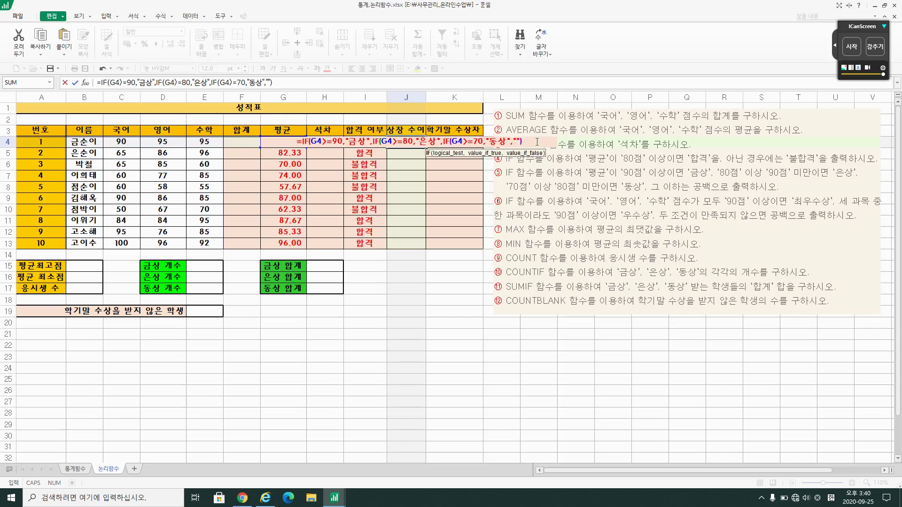
type("))")
key("Return")
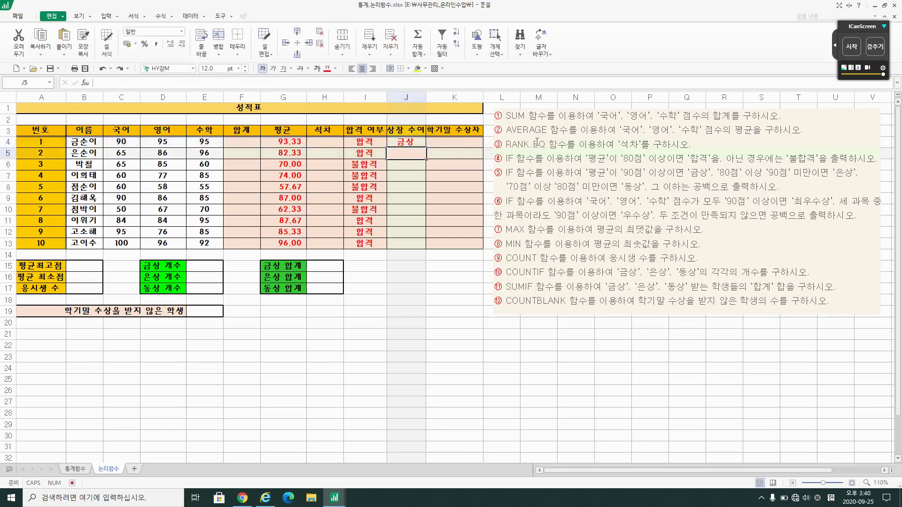
Step: Review the nested IF formula in J4 and fill it down the 상장 수여 column to J13
key("Up")
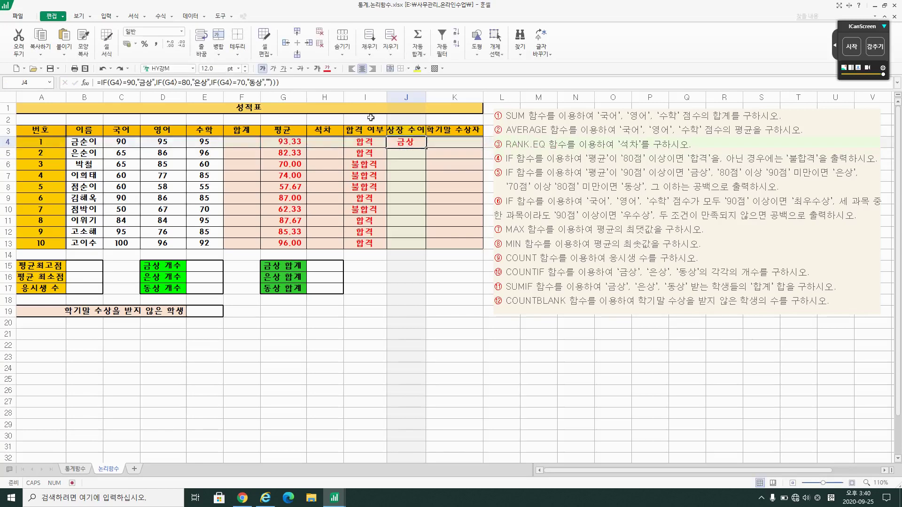
left_click(291, 144)
left_click(393, 143)
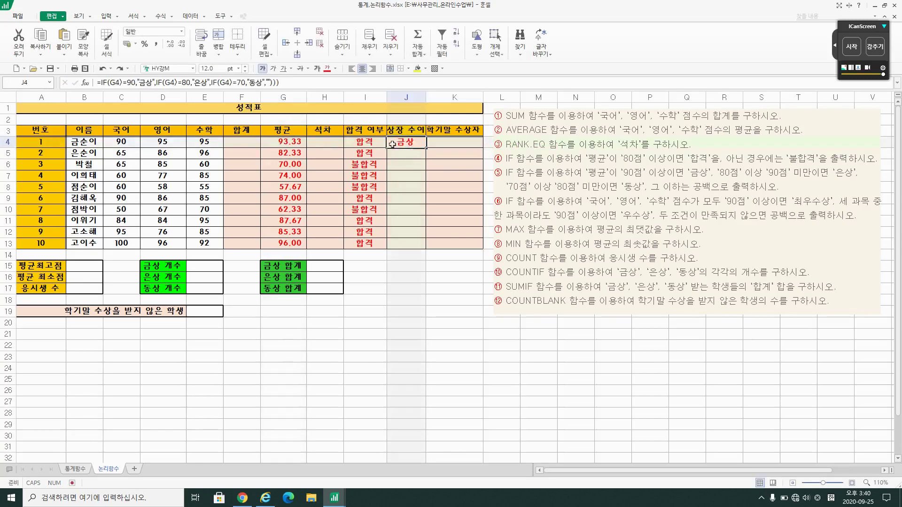
double_click(417, 144)
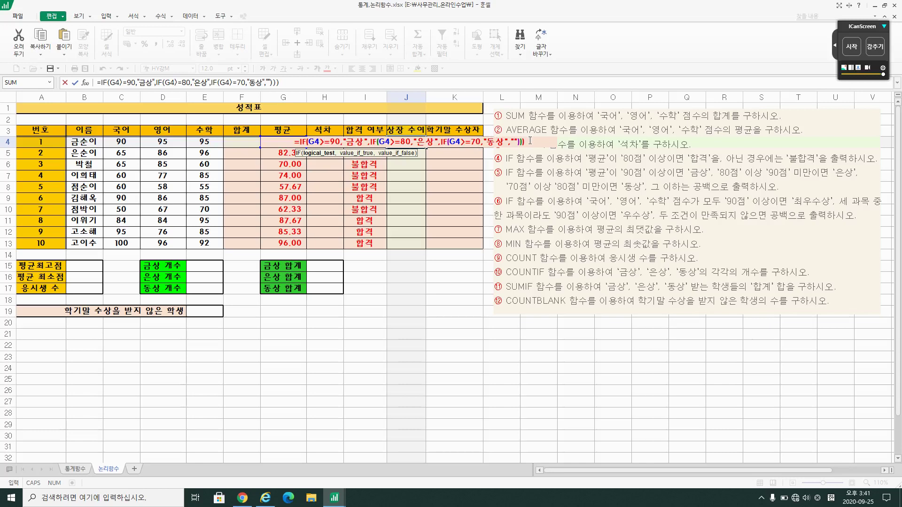
key("Return")
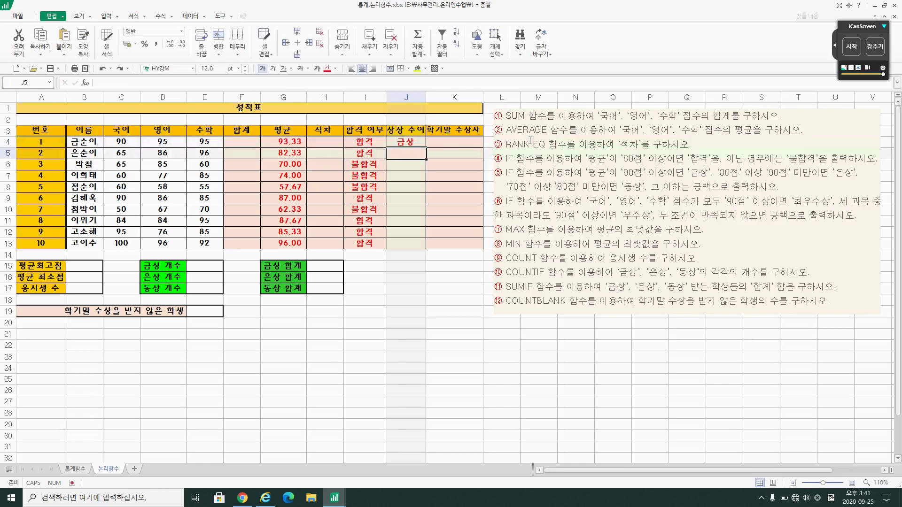
left_click(398, 146)
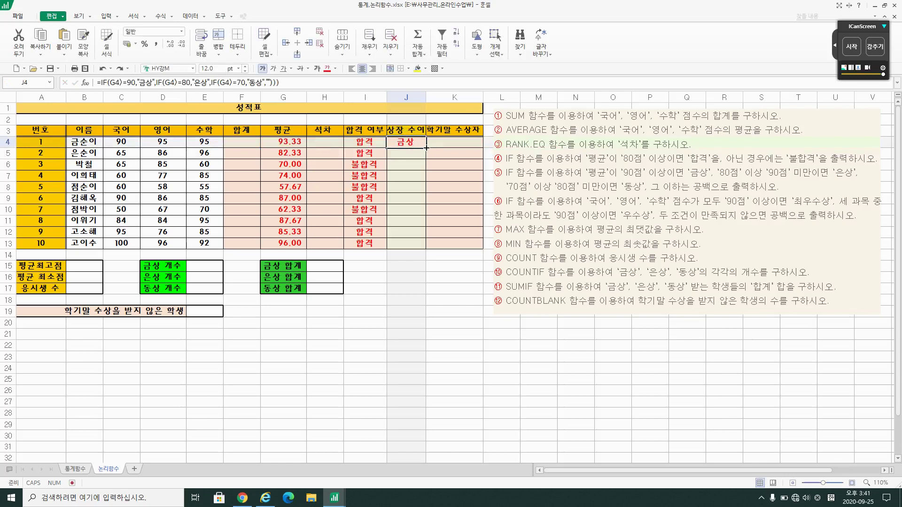
left_click_drag(426, 147, 429, 248)
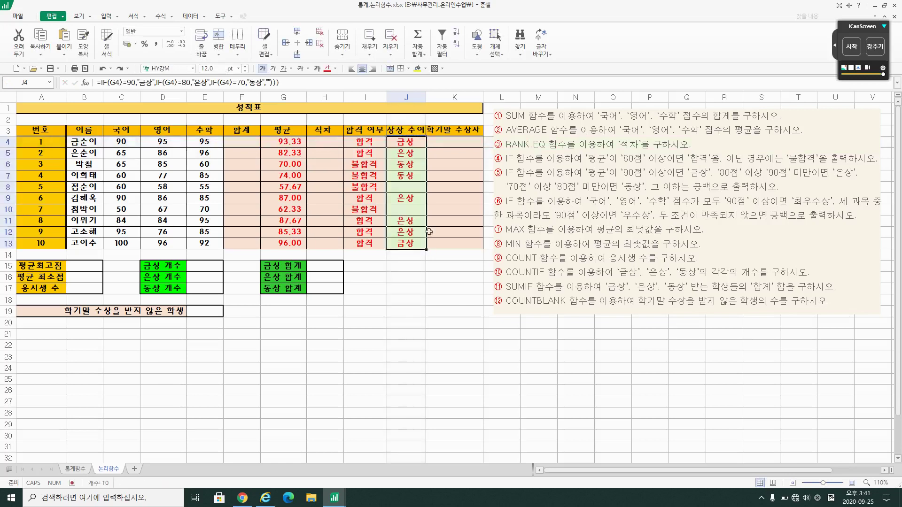
Step: Check the formulas behind the blank 상장 수여 cells J8 and J10
left_click(416, 187)
left_click(414, 214)
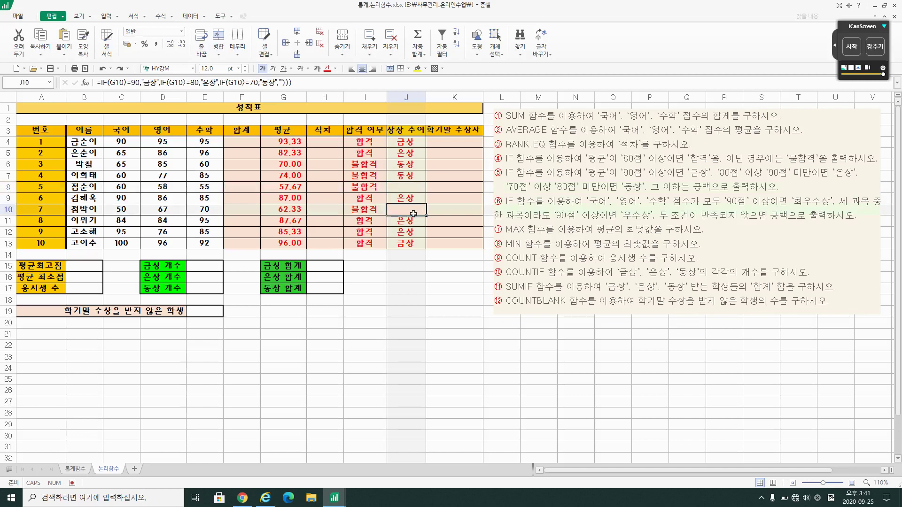
left_click(413, 188)
left_click(412, 207)
left_click(413, 189)
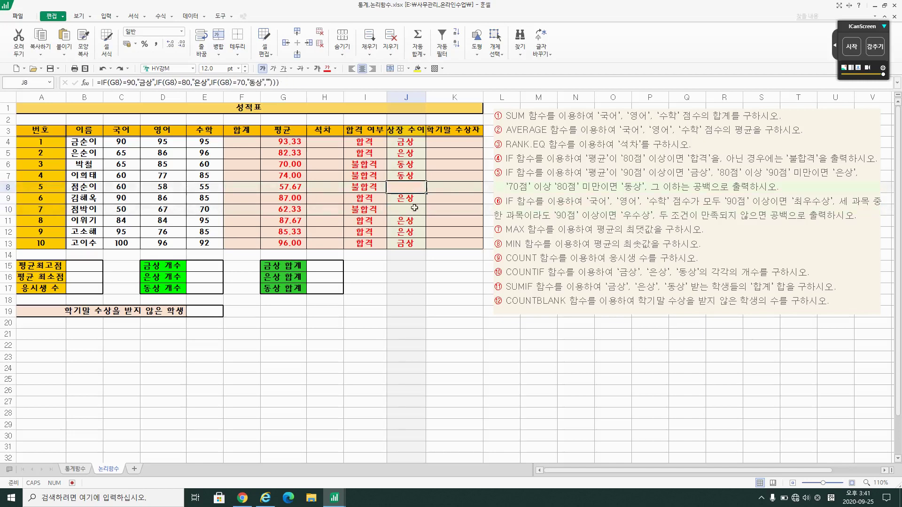
left_click(414, 207)
left_click(415, 256)
left_click(447, 288)
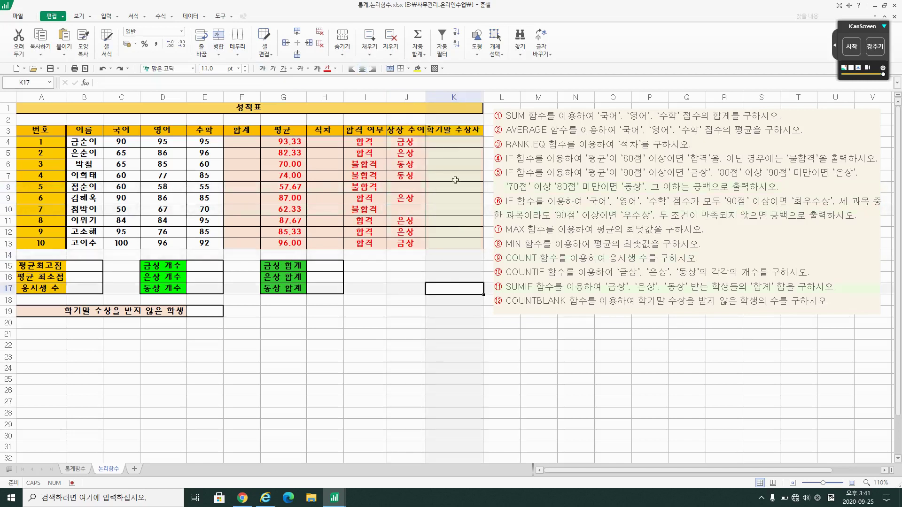
Step: Examine IF task ⑥ for the 학기말 수상자 column, covering the all-subjects condition, the any-subject condition and the blank case
left_click(451, 142)
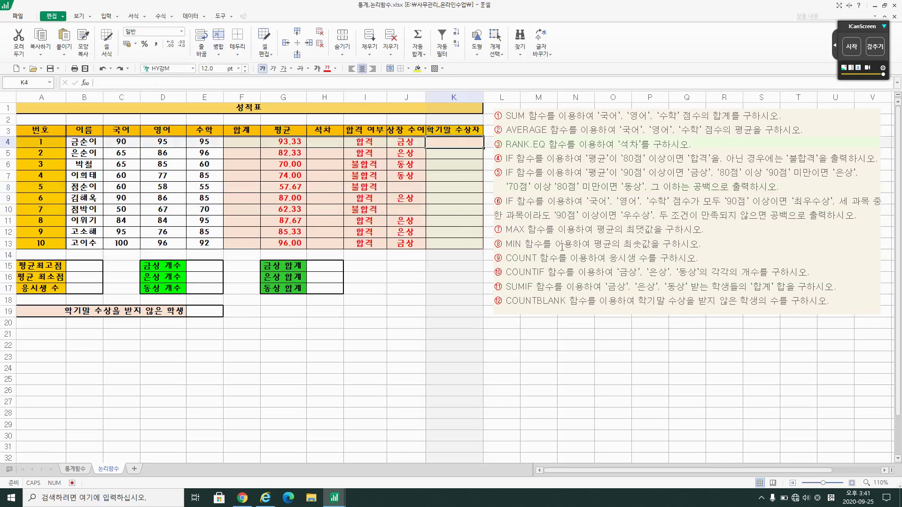
left_click(518, 201)
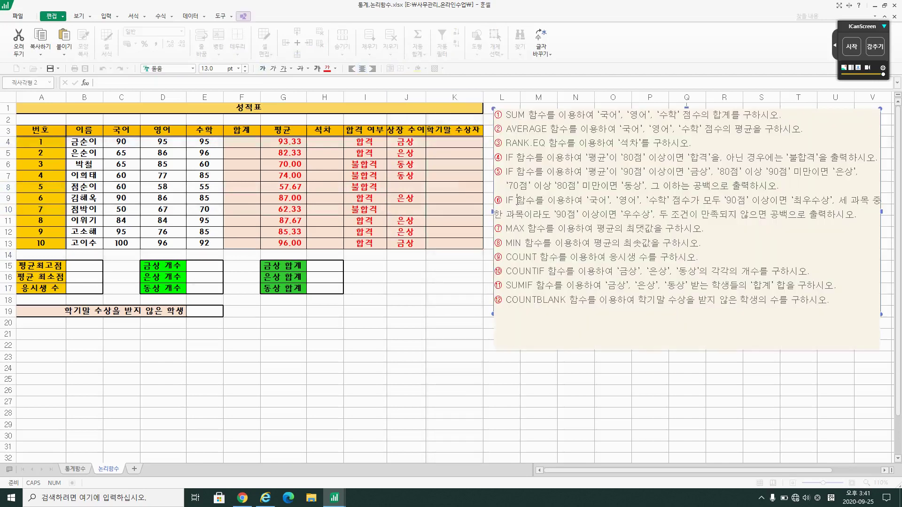
left_click_drag(507, 201, 537, 201)
left_click(576, 201)
left_click(589, 201)
left_click_drag(699, 201, 769, 201)
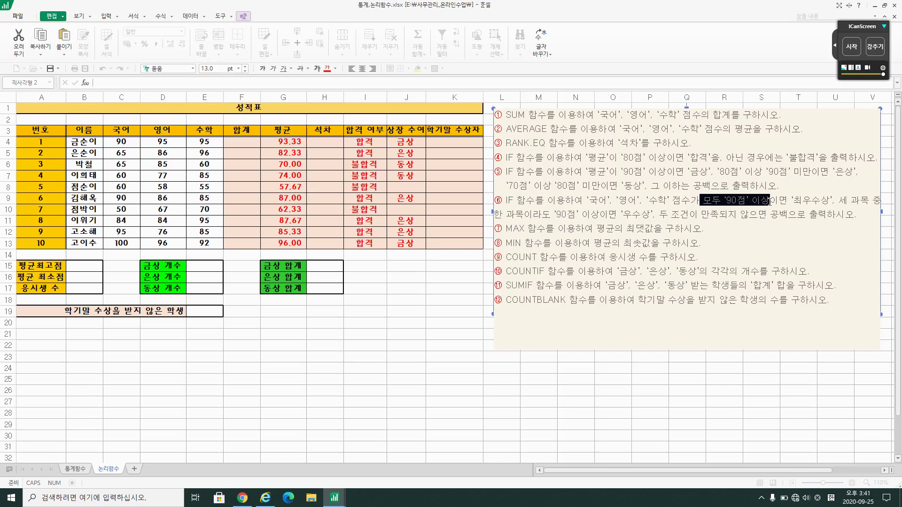
left_click(511, 203)
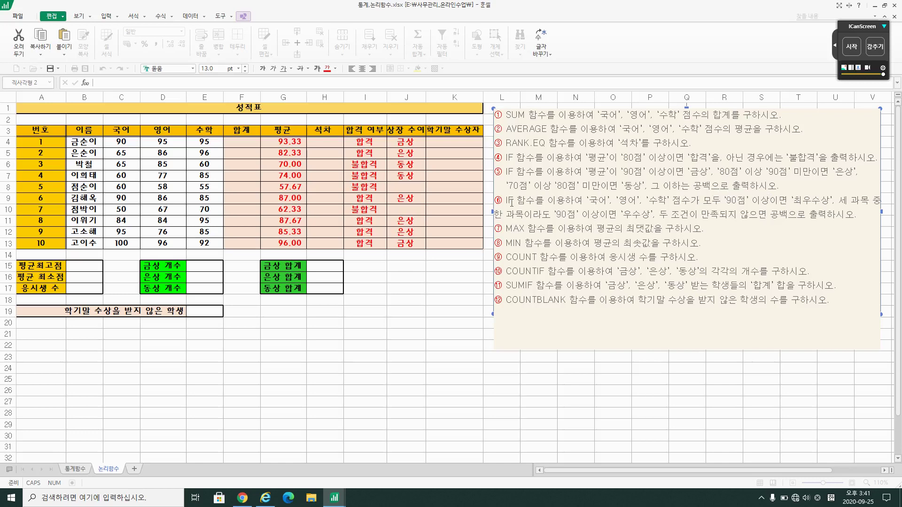
left_click_drag(501, 202, 535, 203)
left_click(531, 203)
left_click_drag(590, 203, 719, 203)
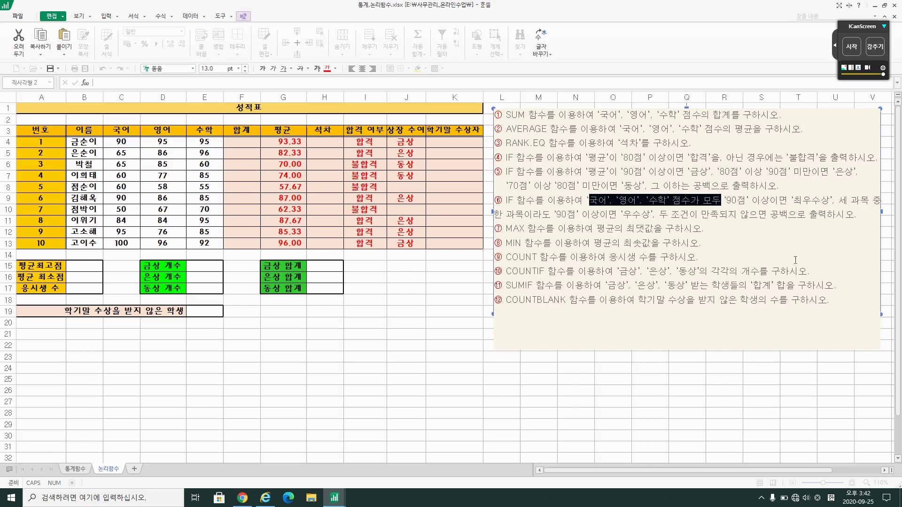
left_click_drag(778, 201, 621, 221)
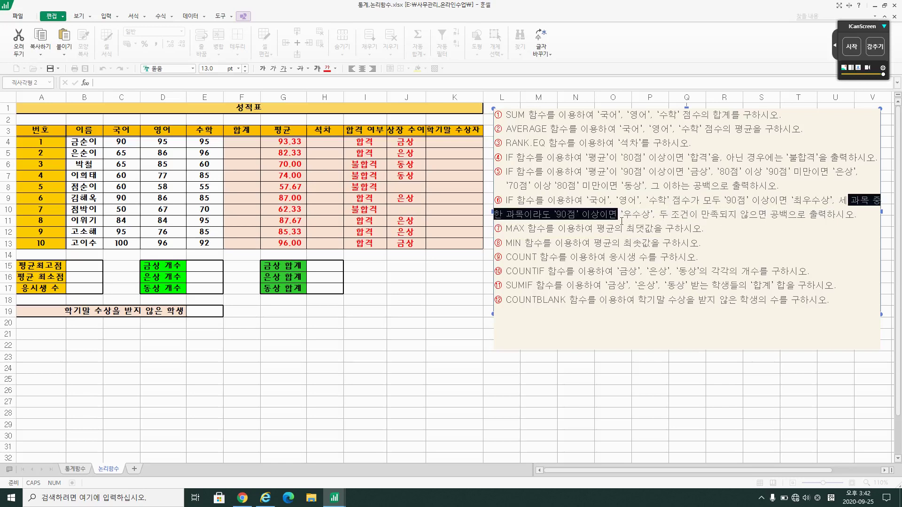
Step: Start an IF formula in K4 with a nested AND whose first condition is C4>=90
left_click(469, 142)
type("=")
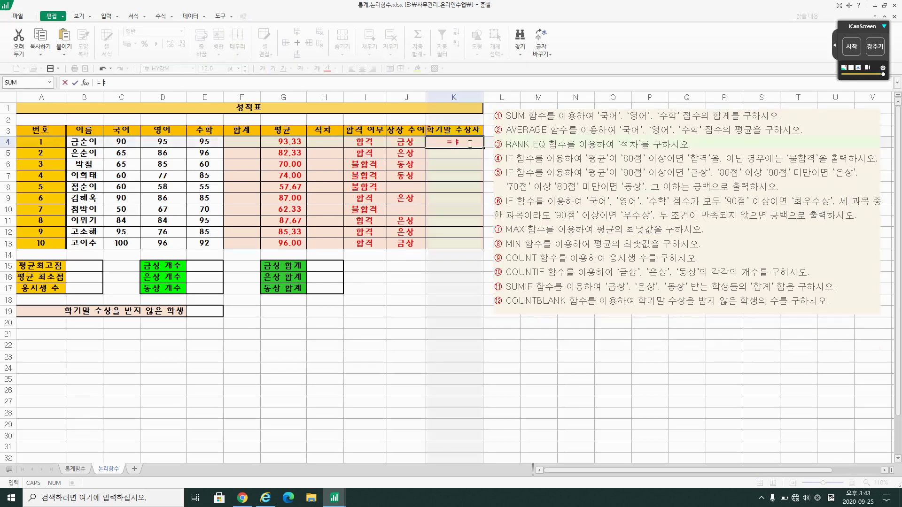
type("IF")
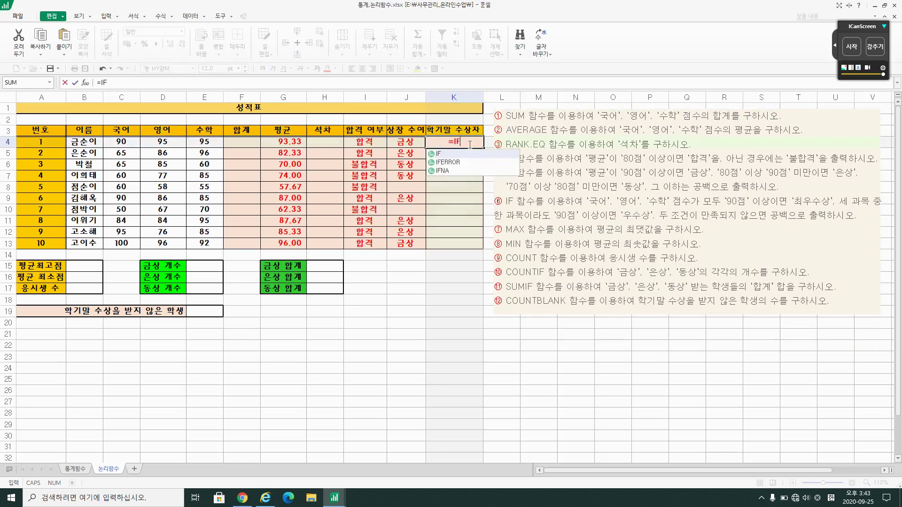
type("(A")
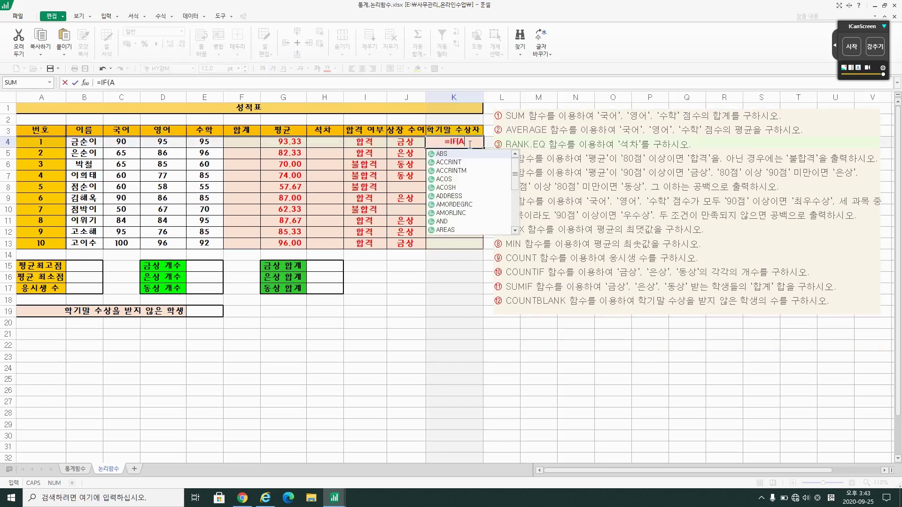
type("ND(")
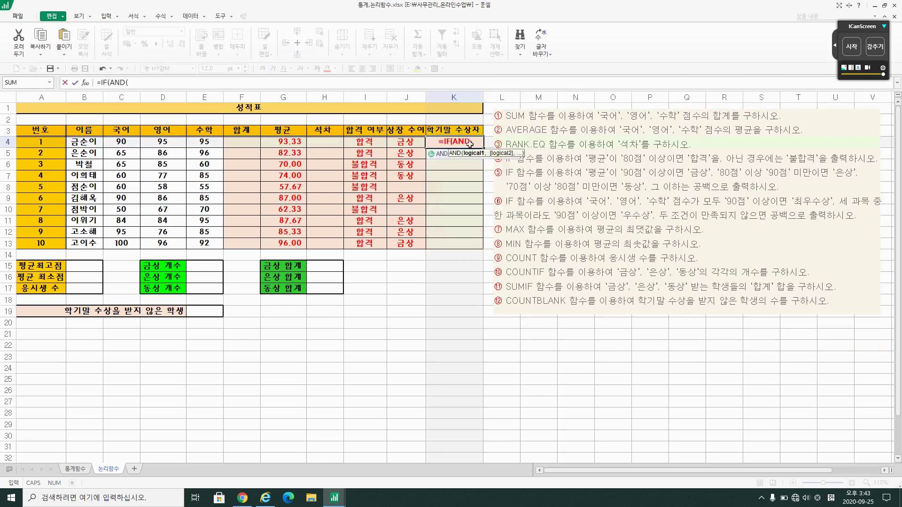
left_click(123, 142)
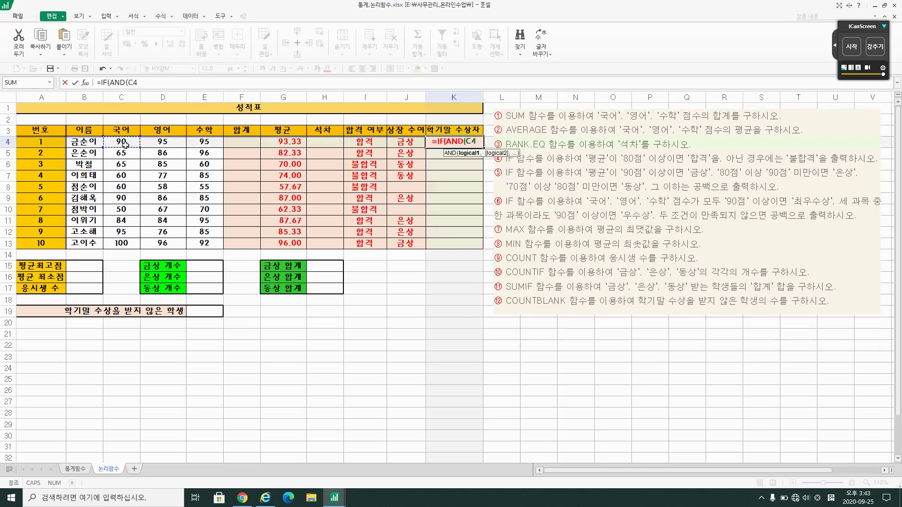
type(")")
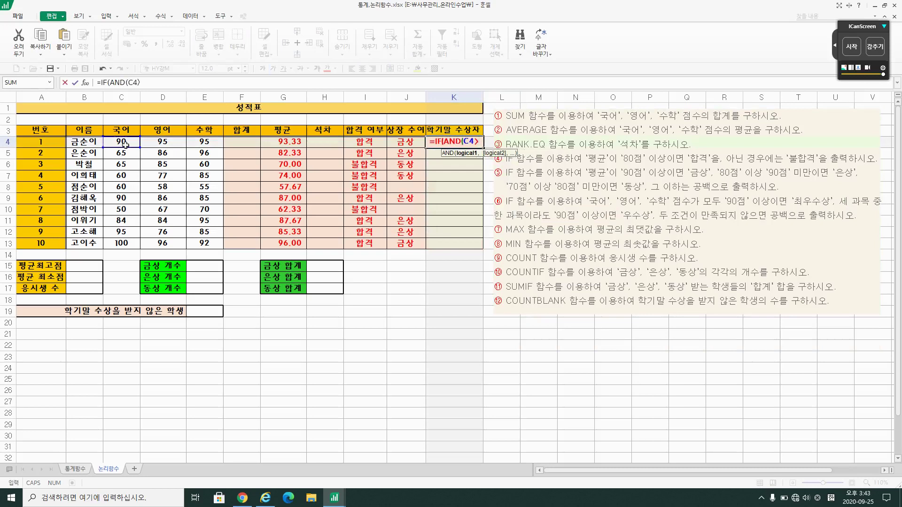
type("=90")
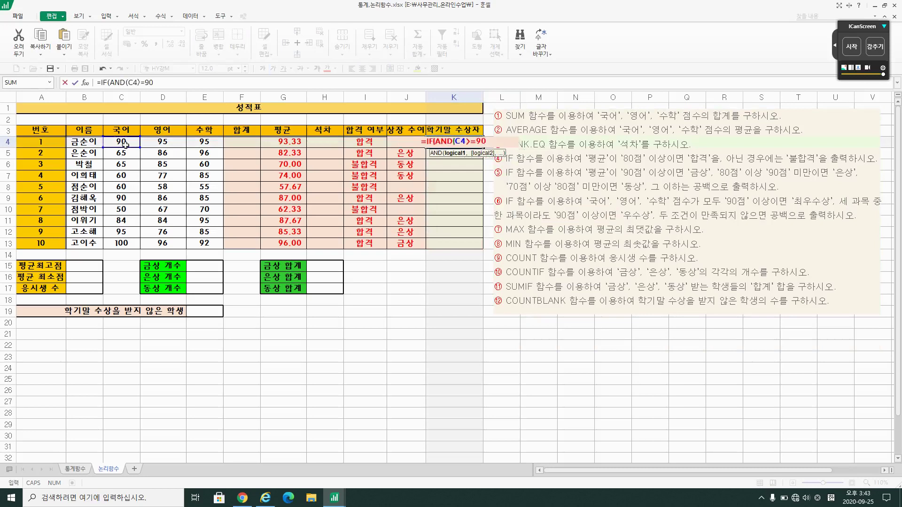
type(",")
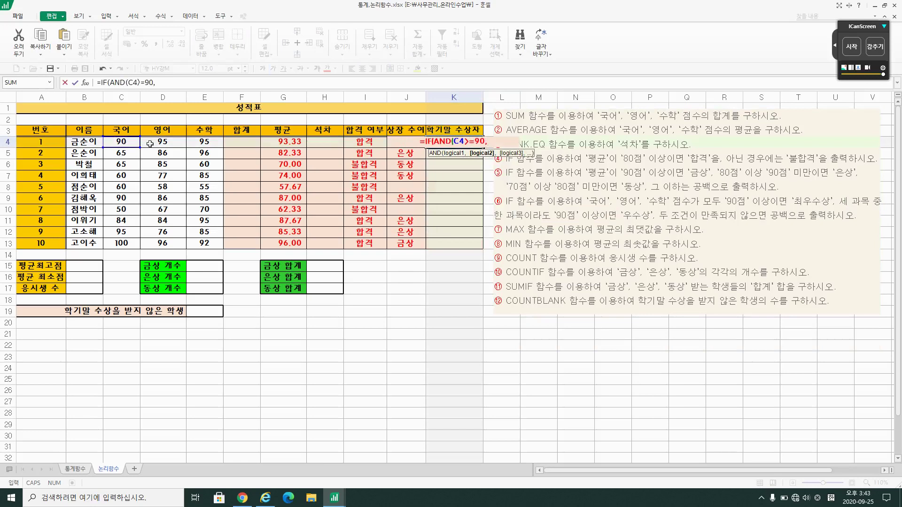
Step: Add the conditions D4>=90 and E4>=90 to the AND function in K4 and close it
left_click(152, 143)
type(">=90")
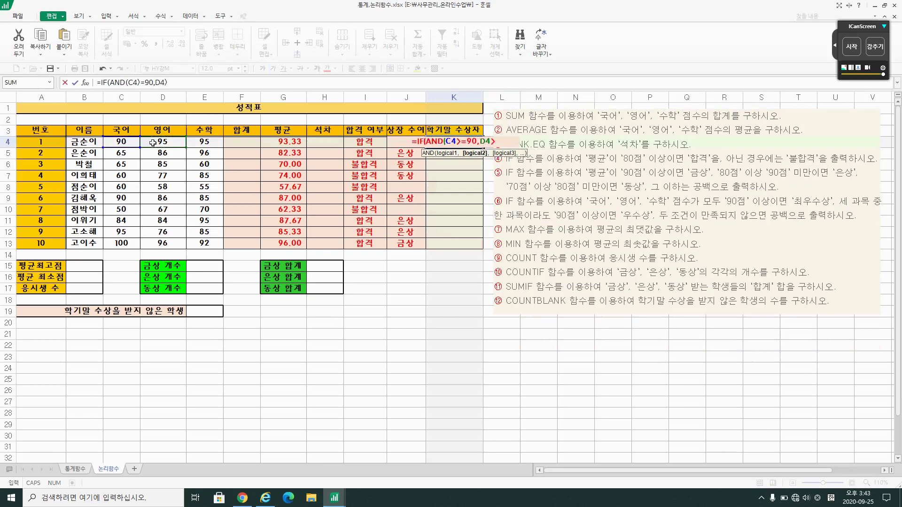
type(",")
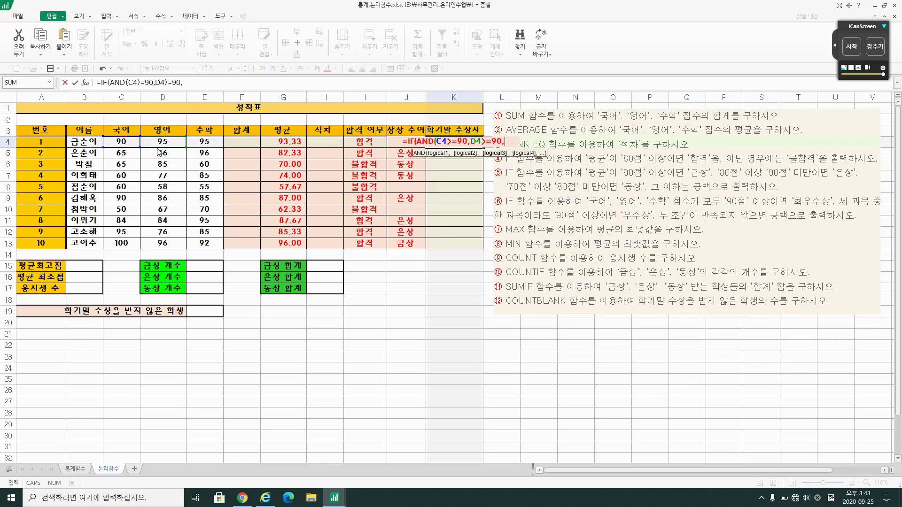
left_click(195, 141)
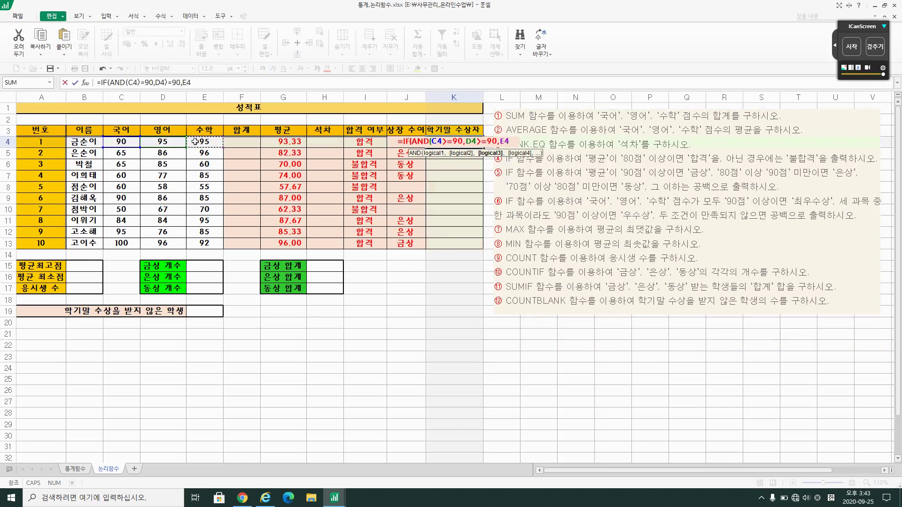
type(">=90")
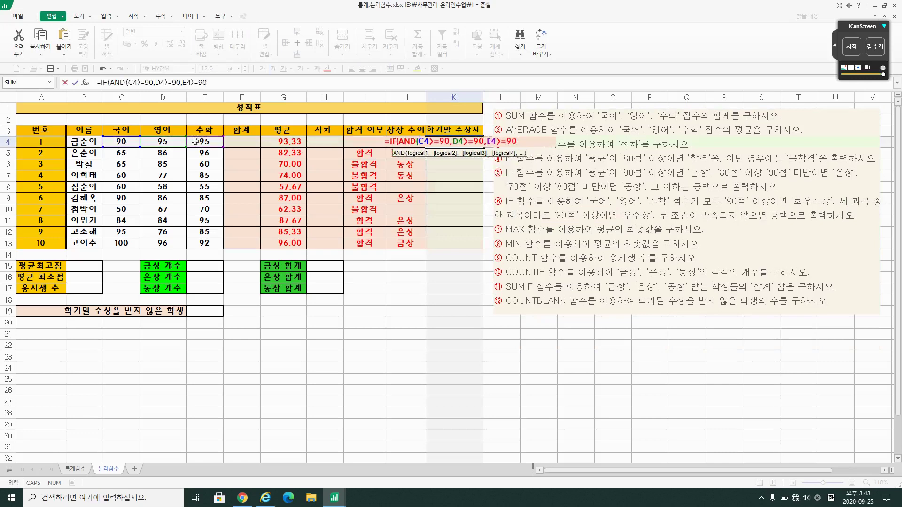
type(")")
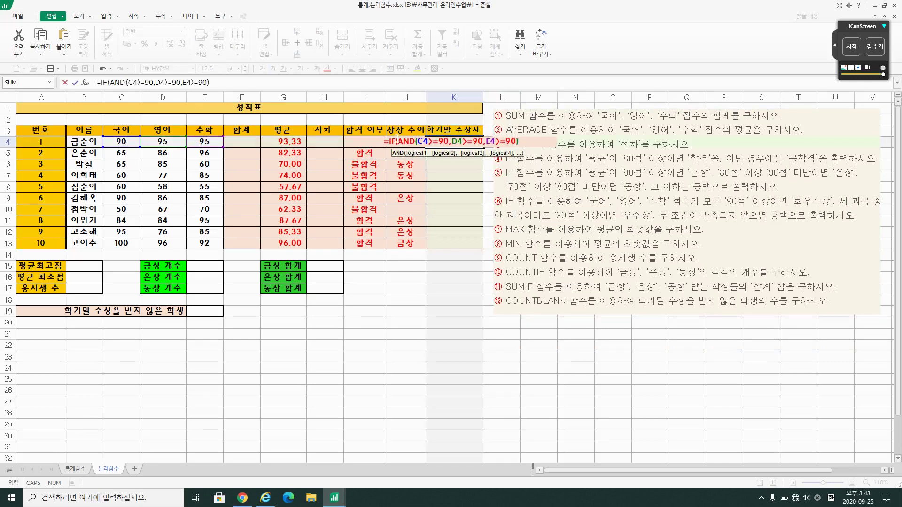
Step: Review the AND condition in the K4 formula and add "최우수상" as the value if true
left_click_drag(398, 142, 519, 141)
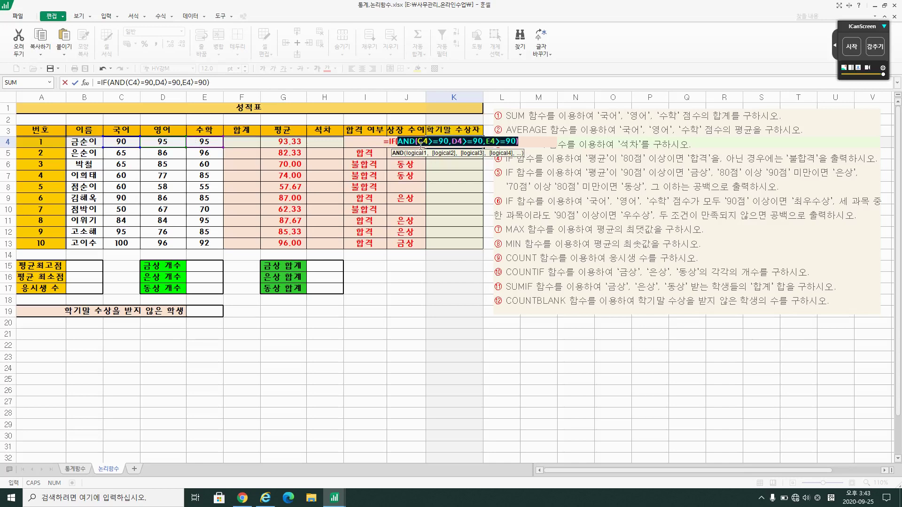
left_click(525, 142)
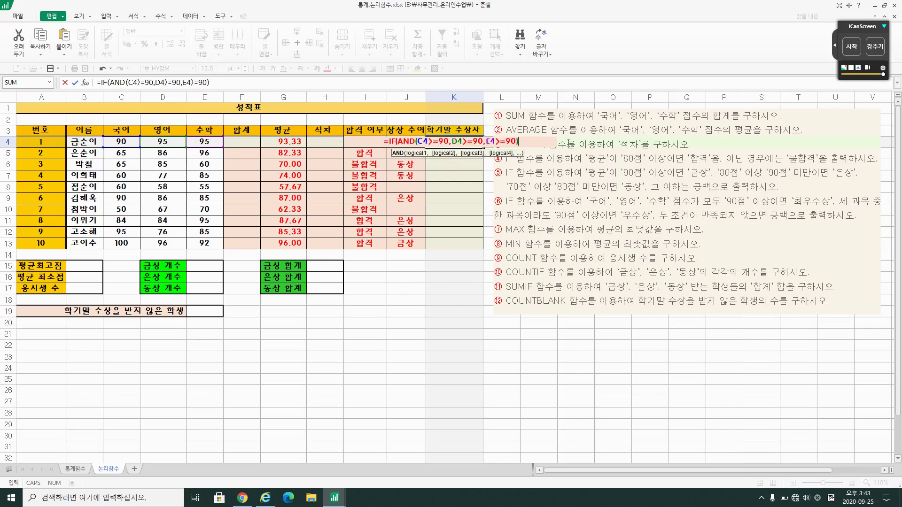
type(",\"CH")
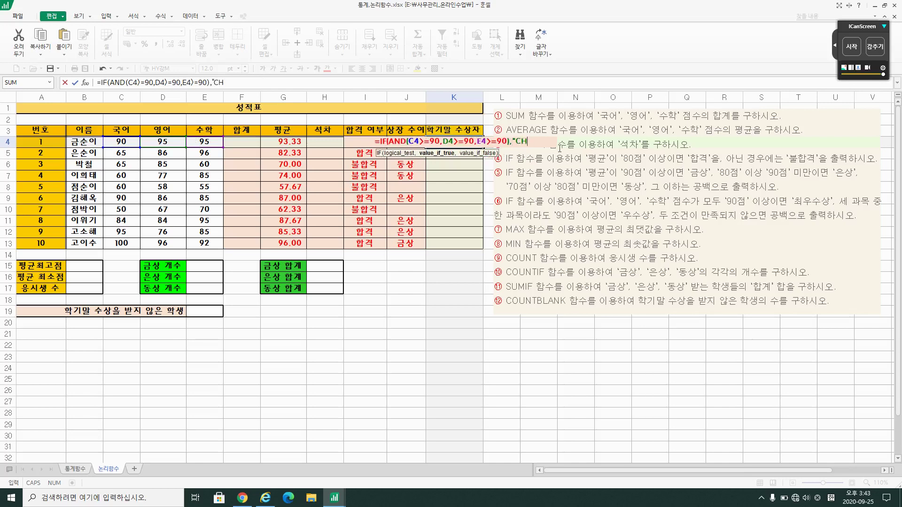
type("최우")
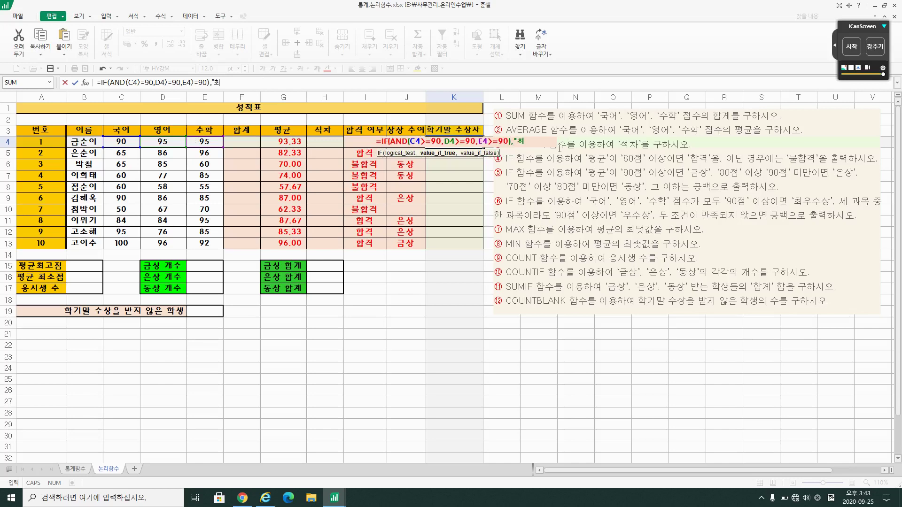
key("BackSpace")
key("BackSpace")
type("최우수상\",")
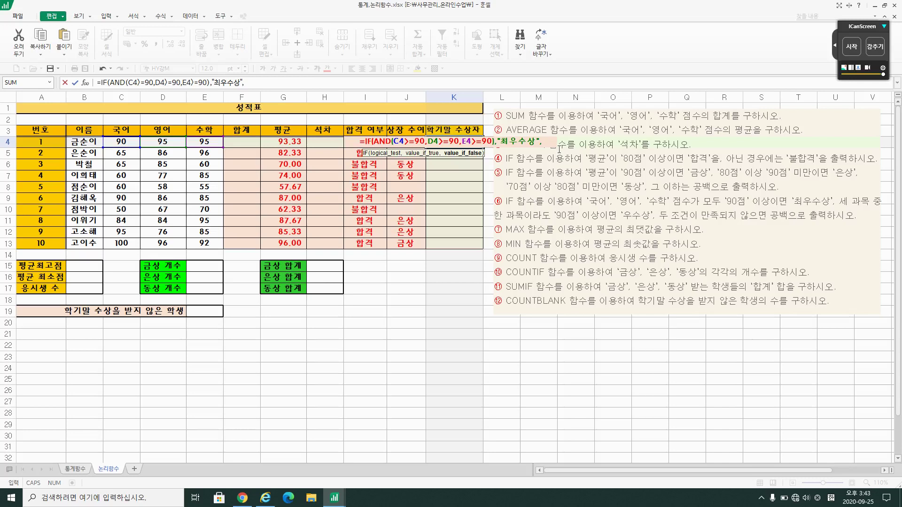
Step: Begin an OR function after "최우수상" in the K4 formula, with C4>=90 as its first condition
type("ㅑ")
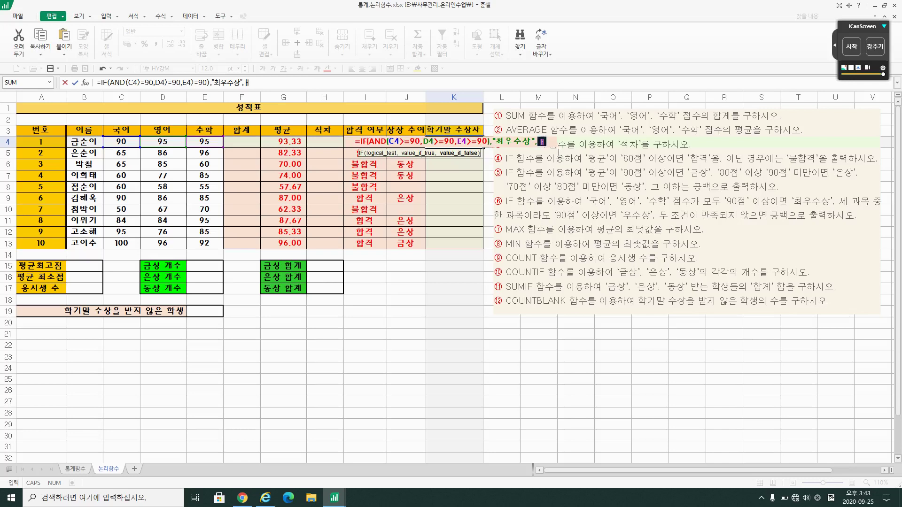
key("BackSpace")
type("OR")
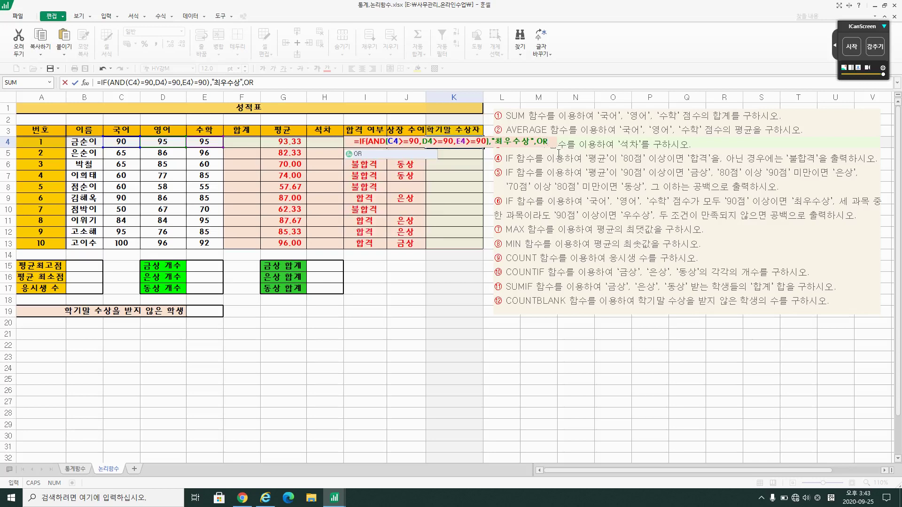
type("(")
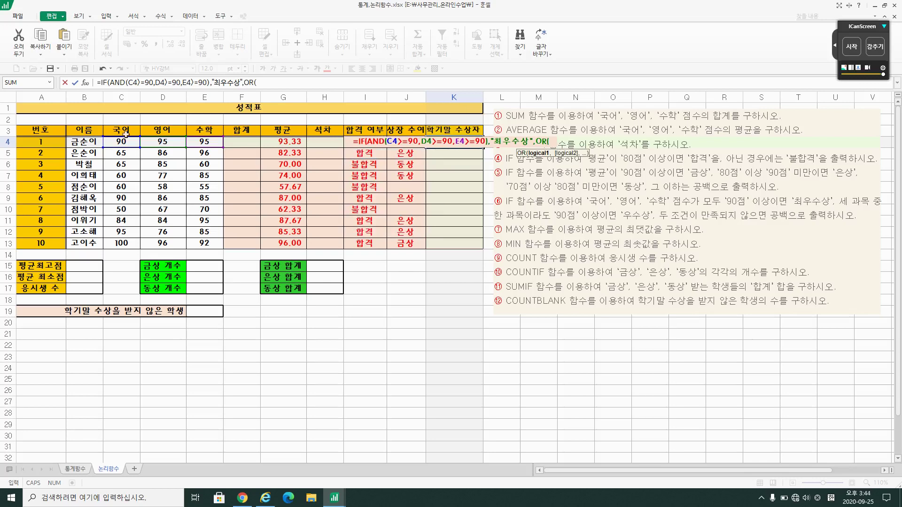
left_click(124, 141)
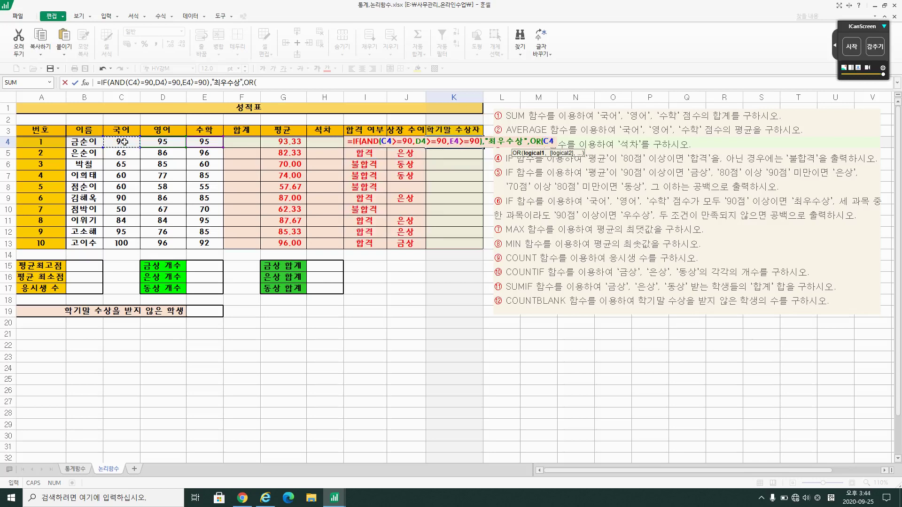
type(">=90")
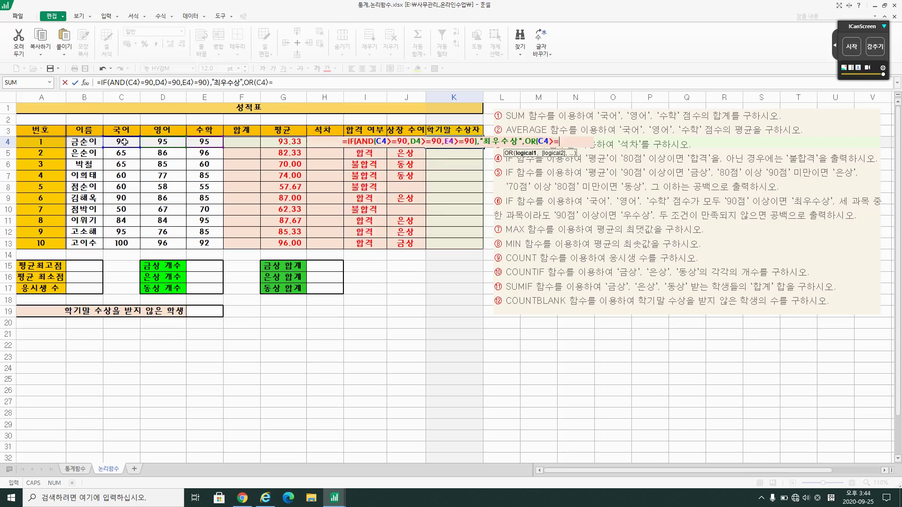
type(",")
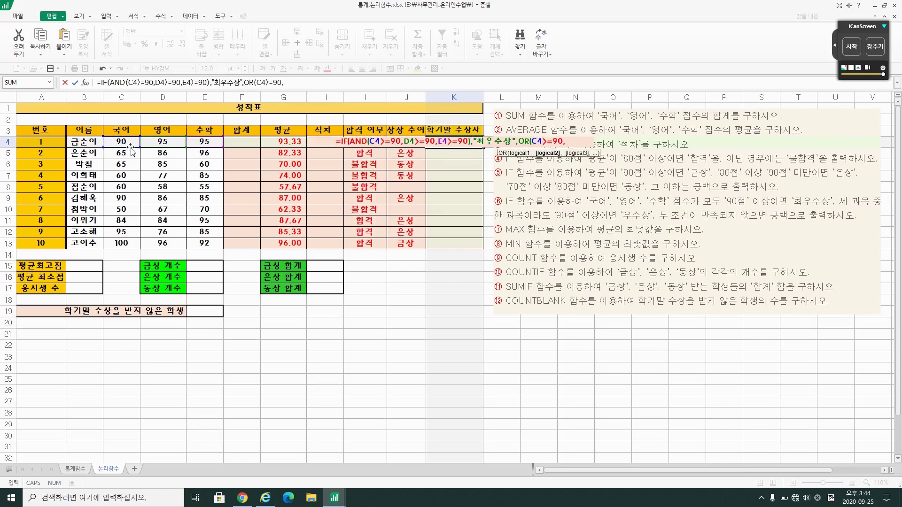
Step: Add the conditions D4>=90 and E4>90 to the OR function in K4 and close it
left_click(157, 144)
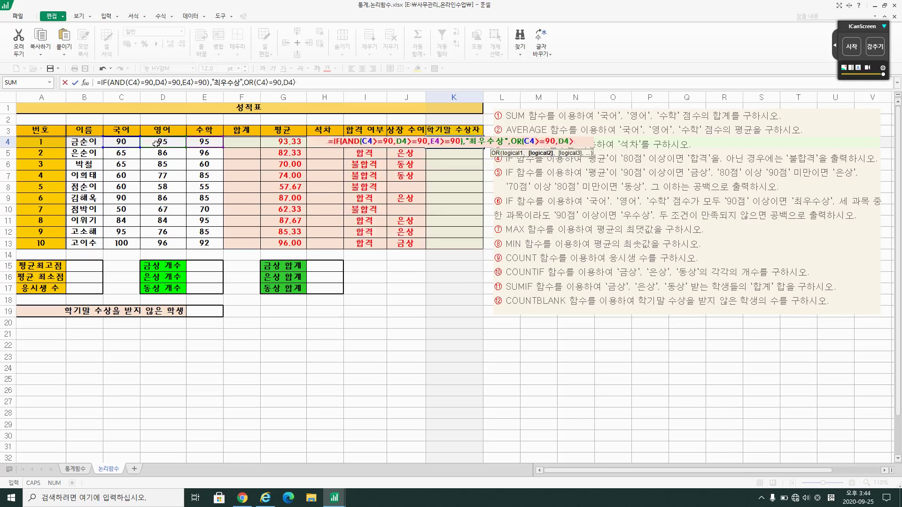
type(">=90,")
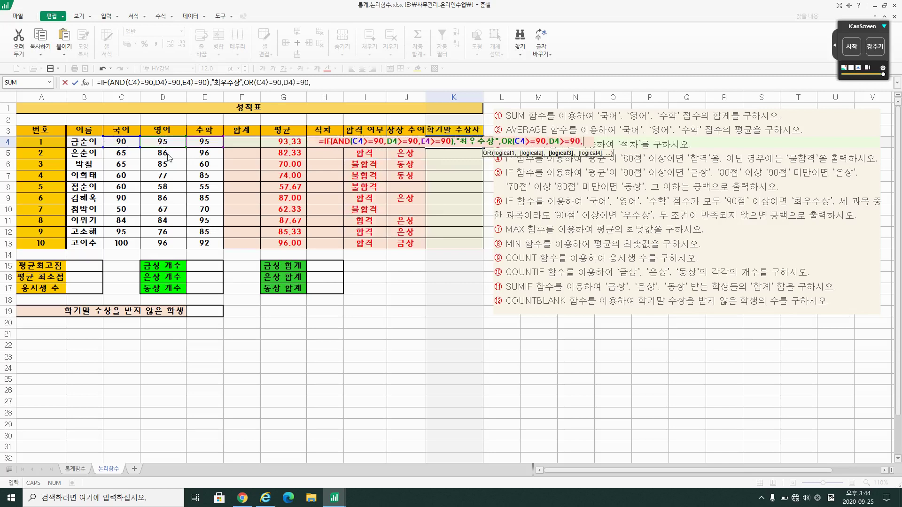
left_click(202, 143)
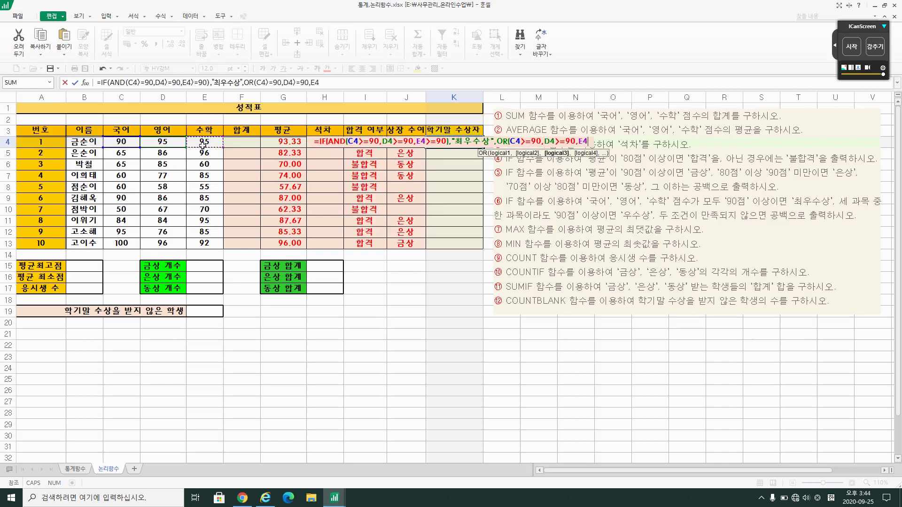
type(">90)")
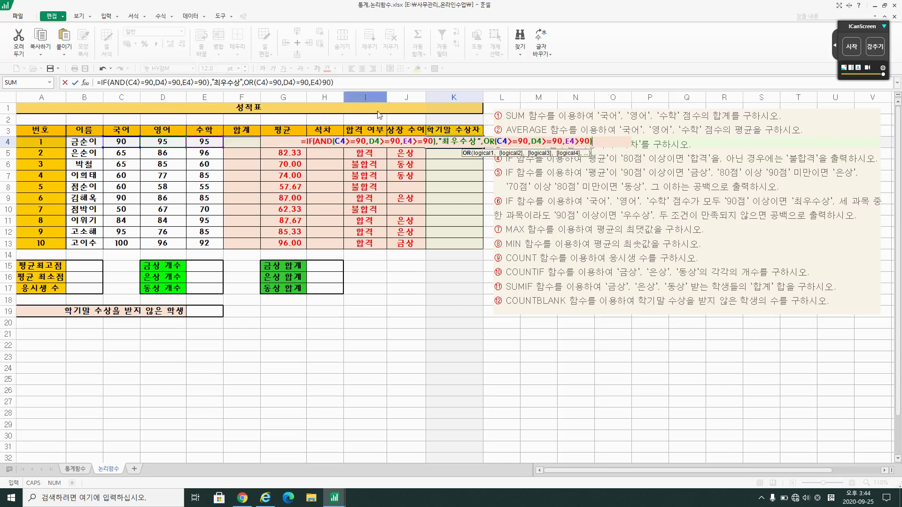
Step: Review the OR condition in the K4 formula, add a comma after it, and insert a nested IF( in front of OR
left_click_drag(488, 143, 584, 142)
left_click_drag(485, 142, 593, 141)
left_click(604, 141)
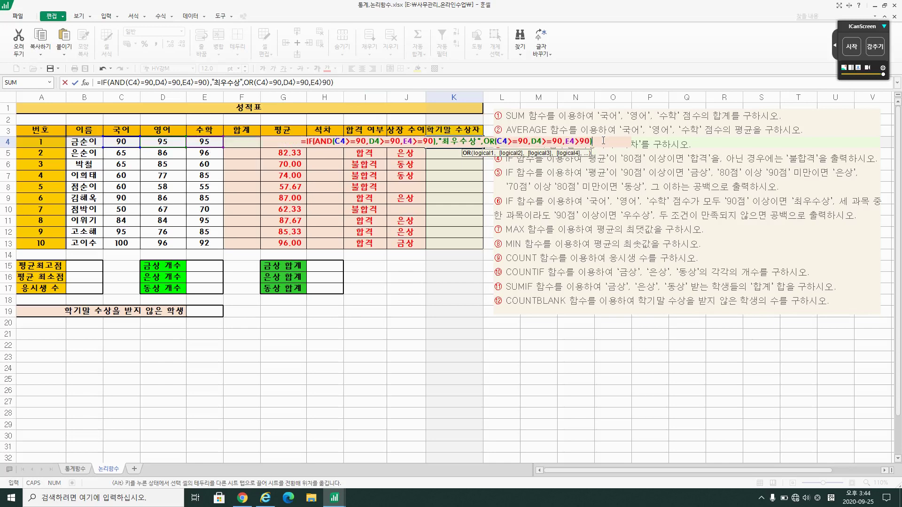
type(",")
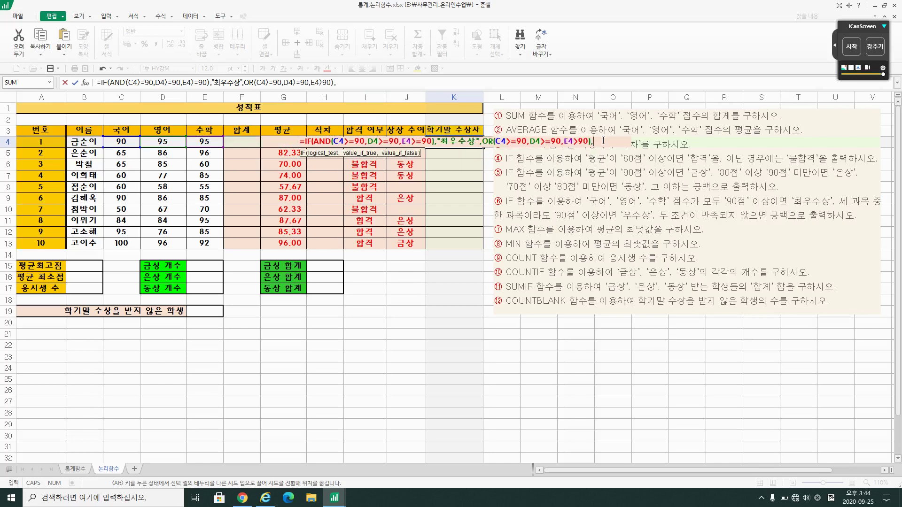
left_click(486, 141)
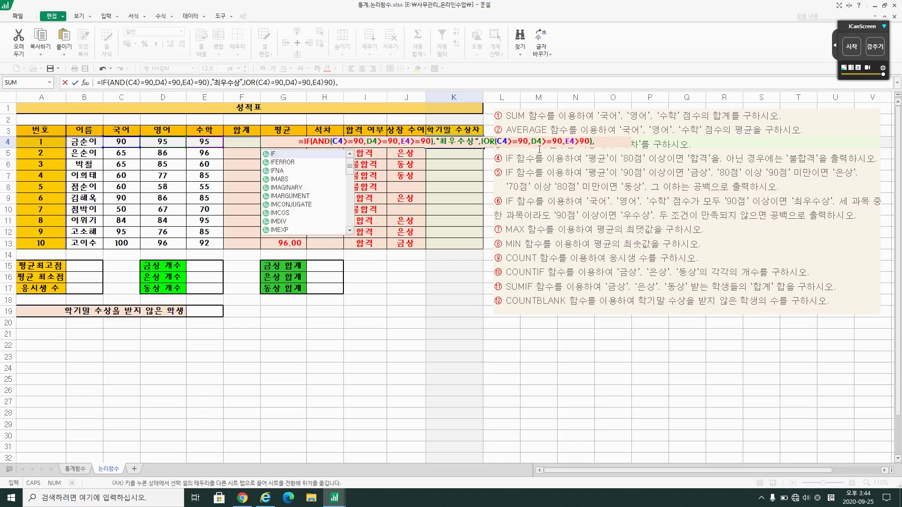
type("IF(")
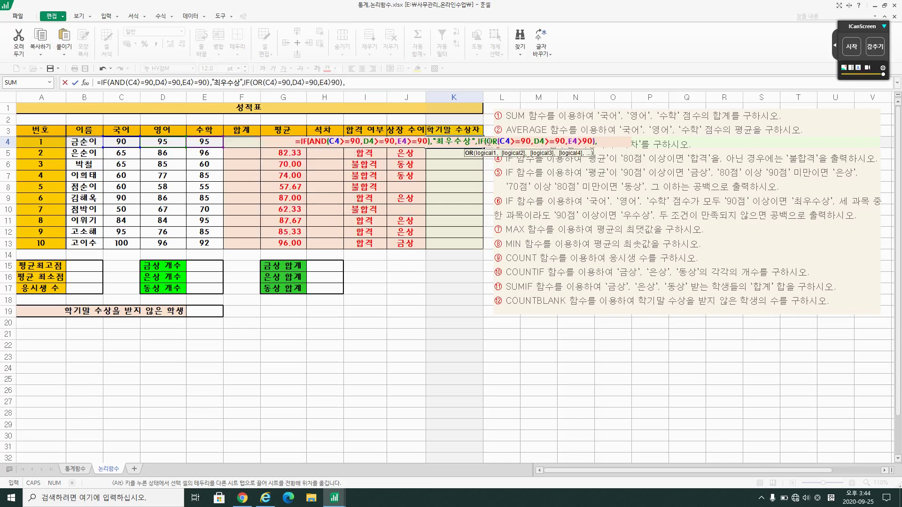
Step: Add "우수상" as the value if true and "" as the value if false to the nested IF in K4, and close its parenthesis
left_click_drag(492, 141, 612, 144)
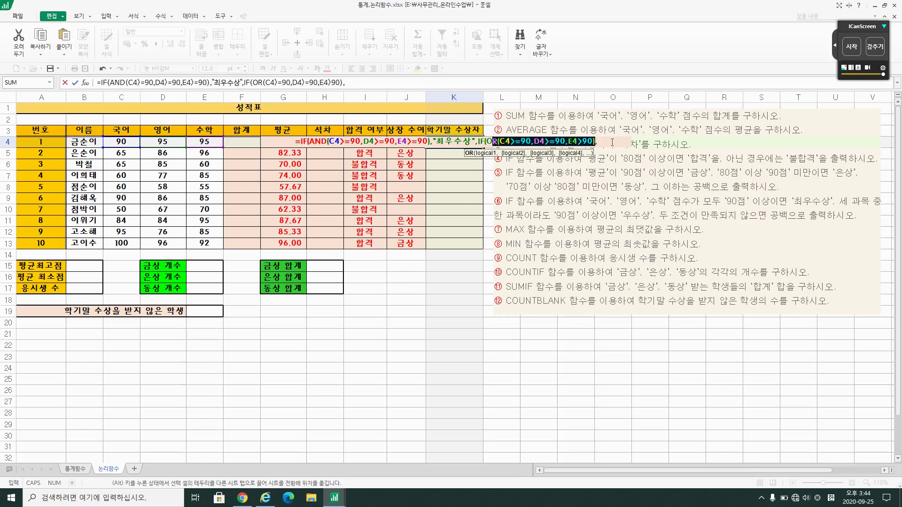
left_click(614, 143)
type("\"")
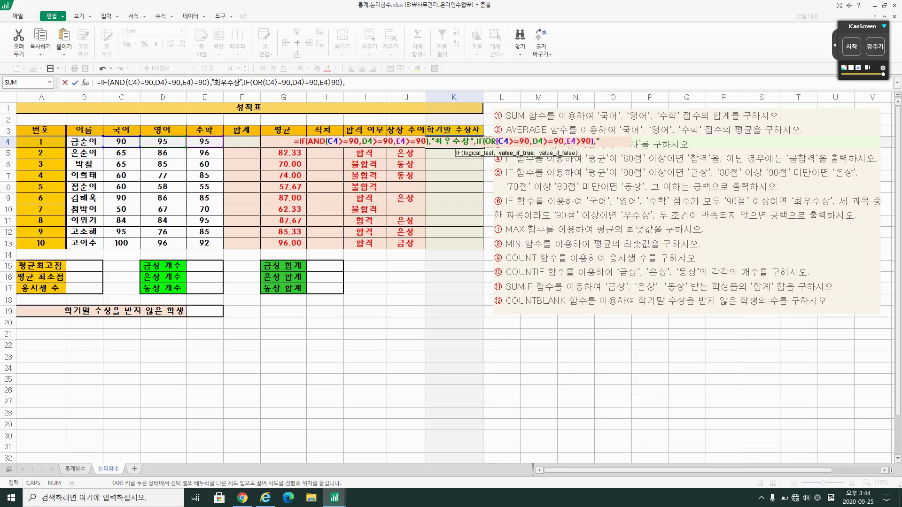
type("우수상")
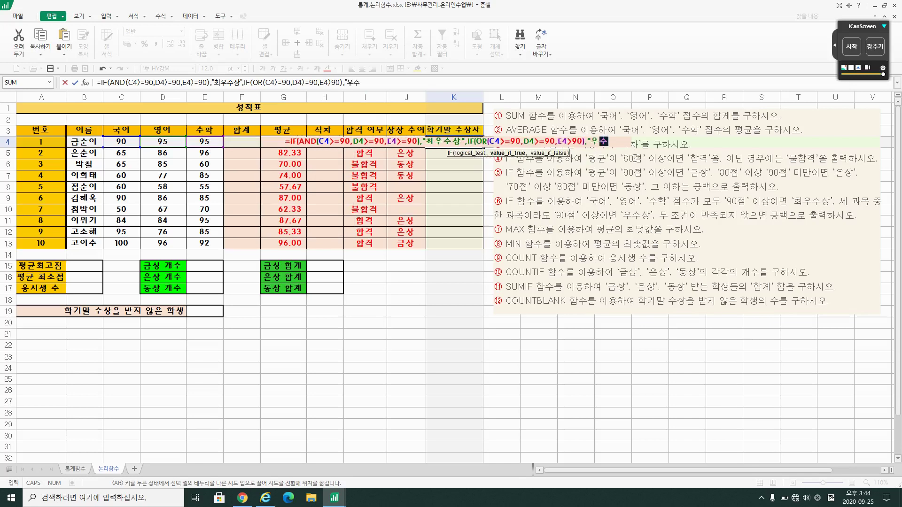
type("\"")
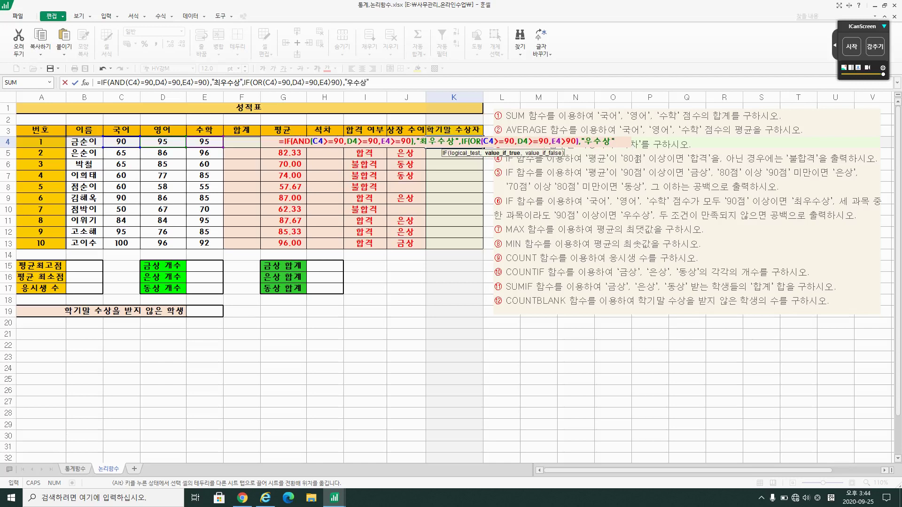
type(",")
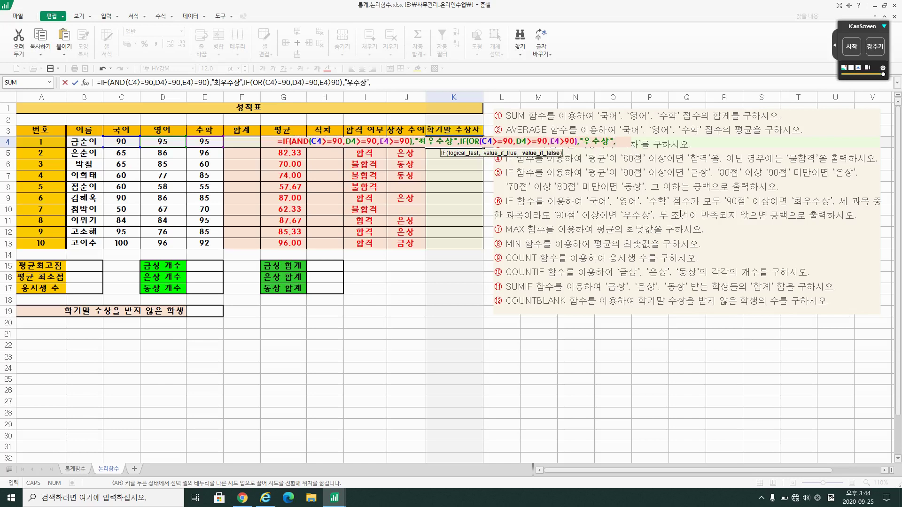
type("\"\"")
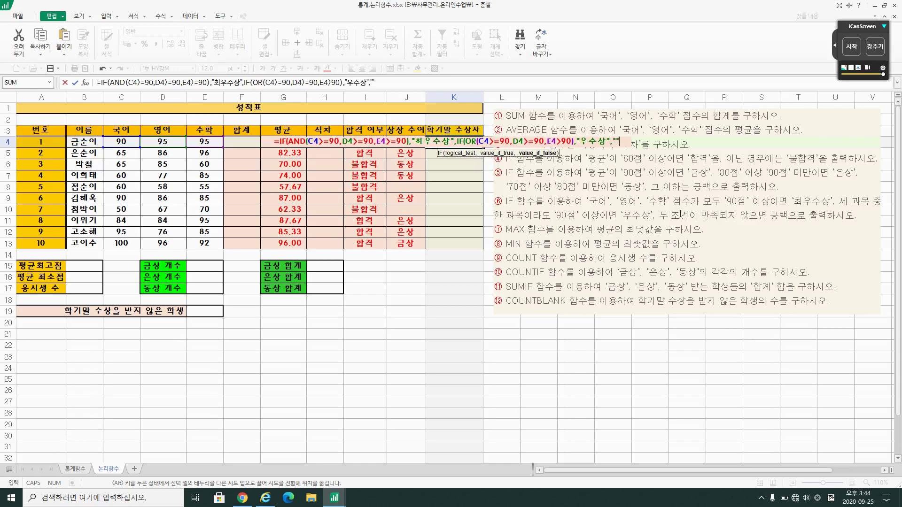
type(")")
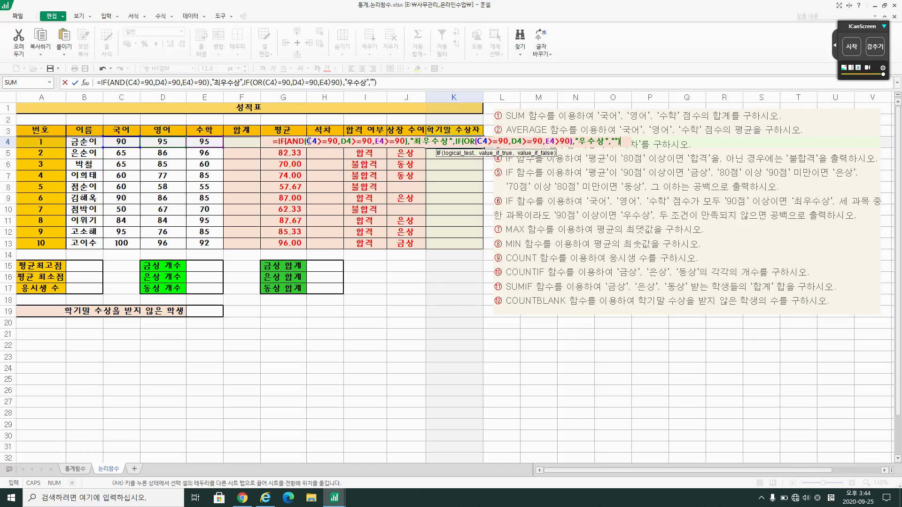
Step: Review the AND and OR conditions and their "최우수상", "우수상" and "" results in the K4 formula
left_click_drag(288, 140, 407, 141)
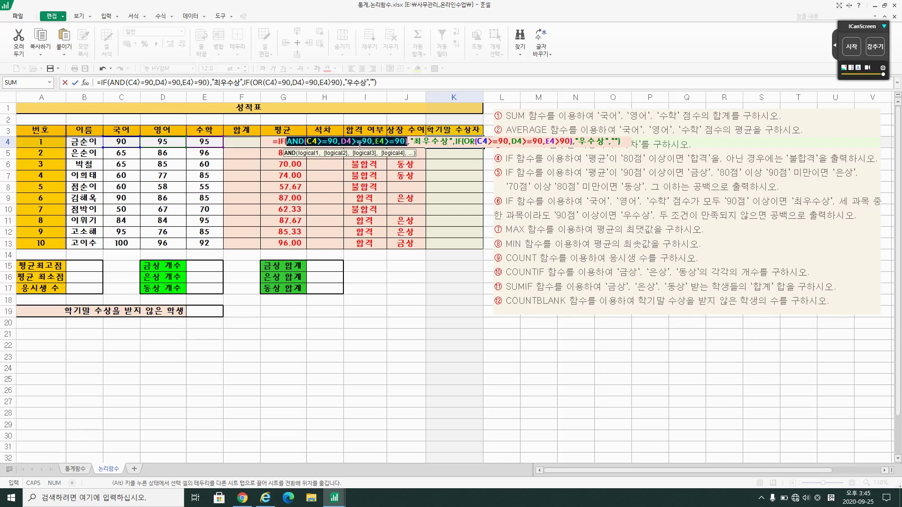
left_click(439, 144)
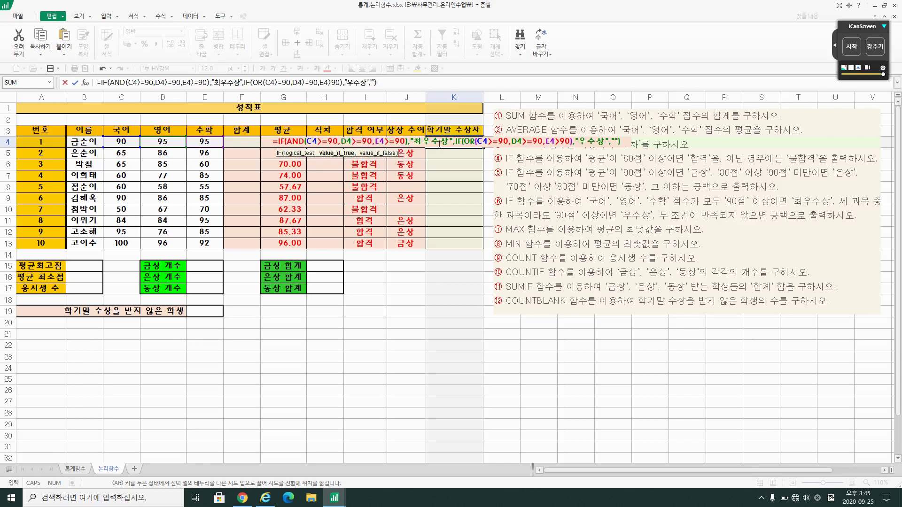
left_click(463, 143)
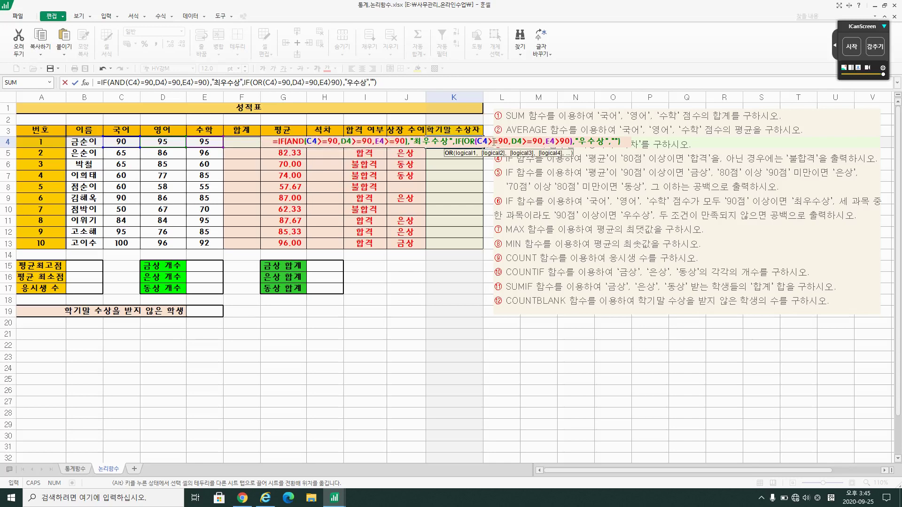
left_click_drag(482, 143, 570, 142)
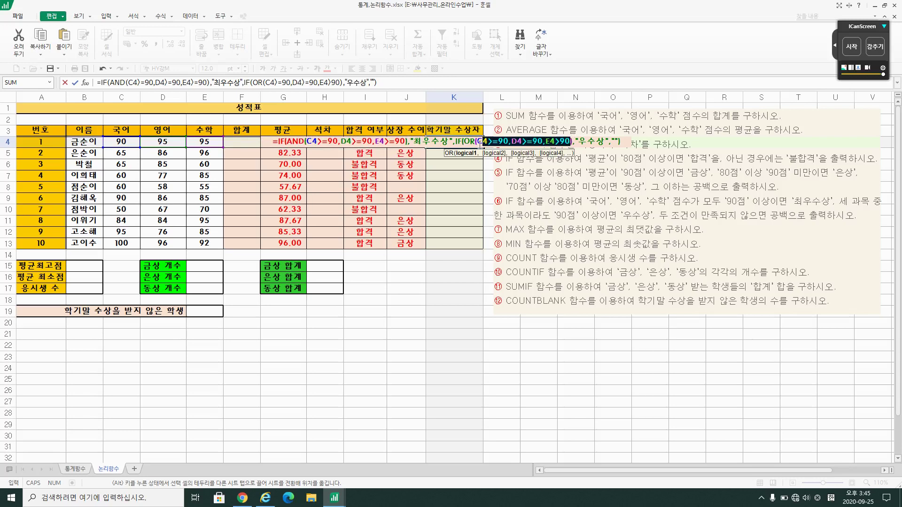
left_click_drag(466, 142, 472, 141)
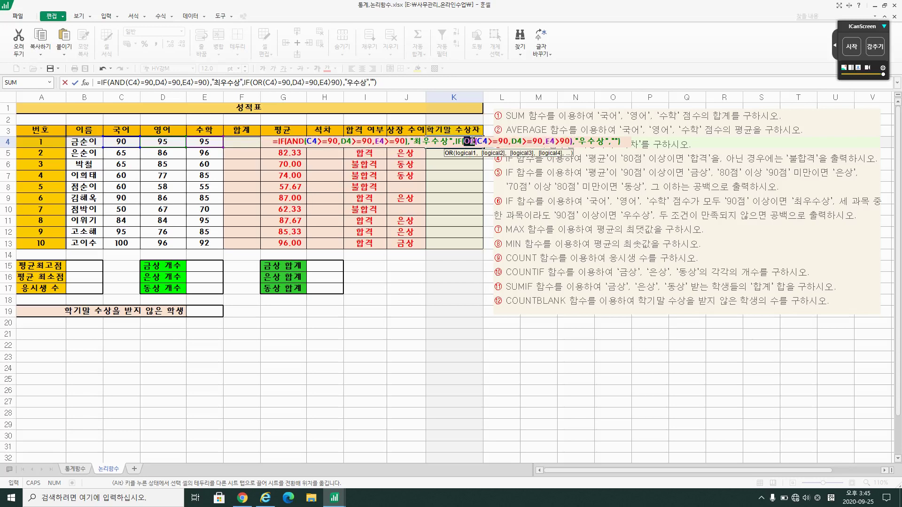
left_click(599, 141)
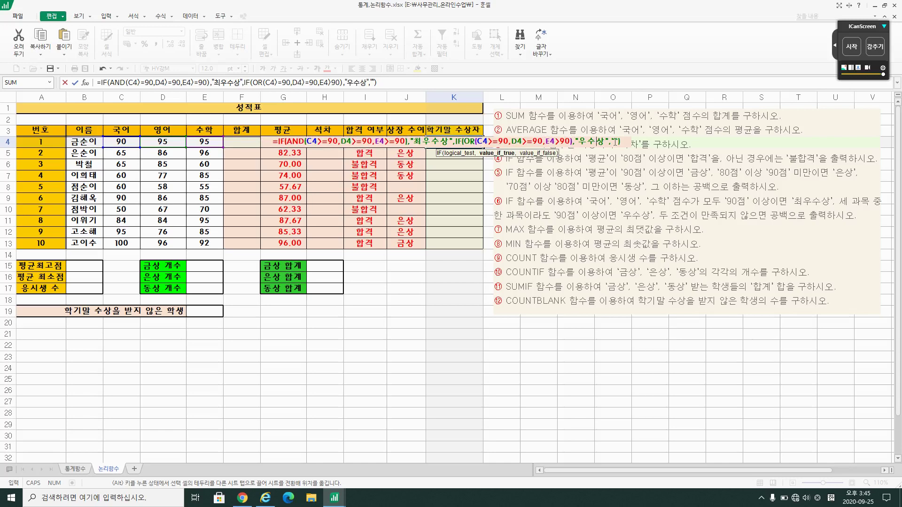
left_click_drag(612, 142, 617, 141)
Step: Commit the K4 formula and fill it down the 학기말 수상자 column to K13
key("Return")
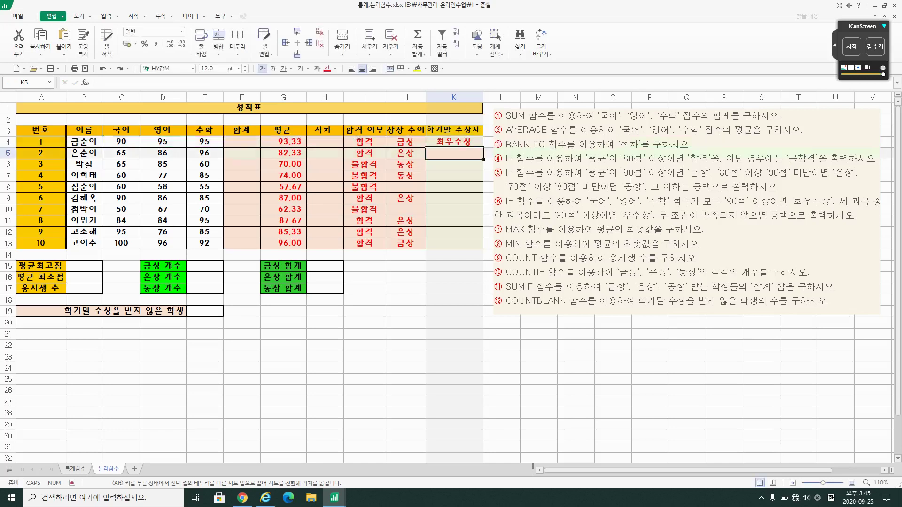
left_click(441, 145)
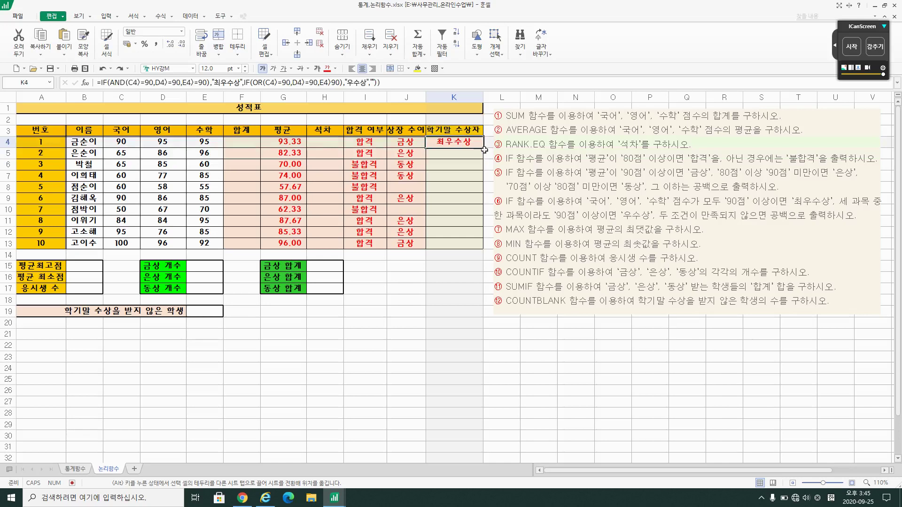
left_click_drag(484, 148, 485, 246)
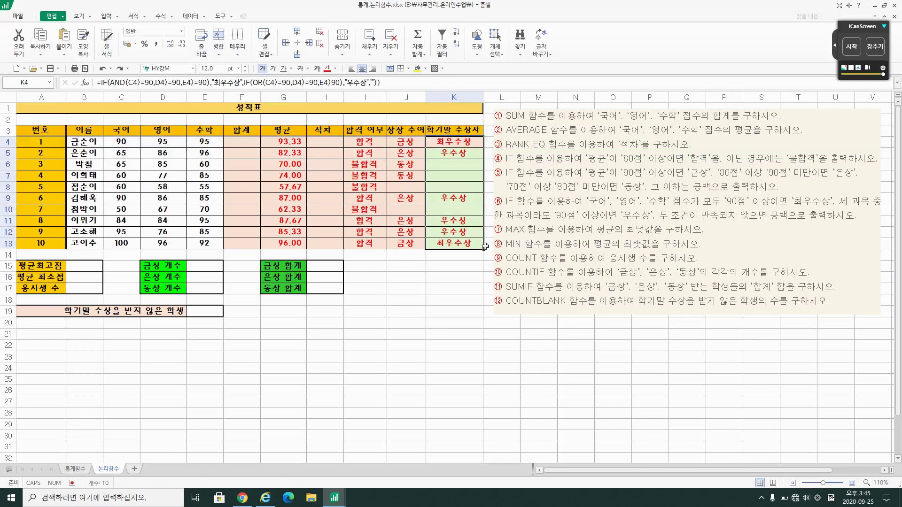
Step: Check the filled results in the 학기말 수상자 column, including the blank cells K6:K8 and K10
left_click(470, 144)
left_click(471, 153)
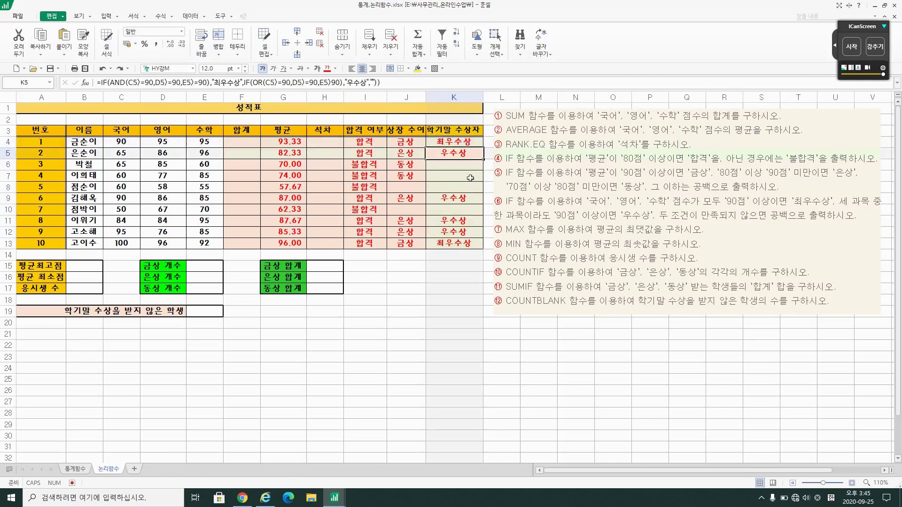
left_click(471, 199)
left_click(472, 220)
left_click(474, 231)
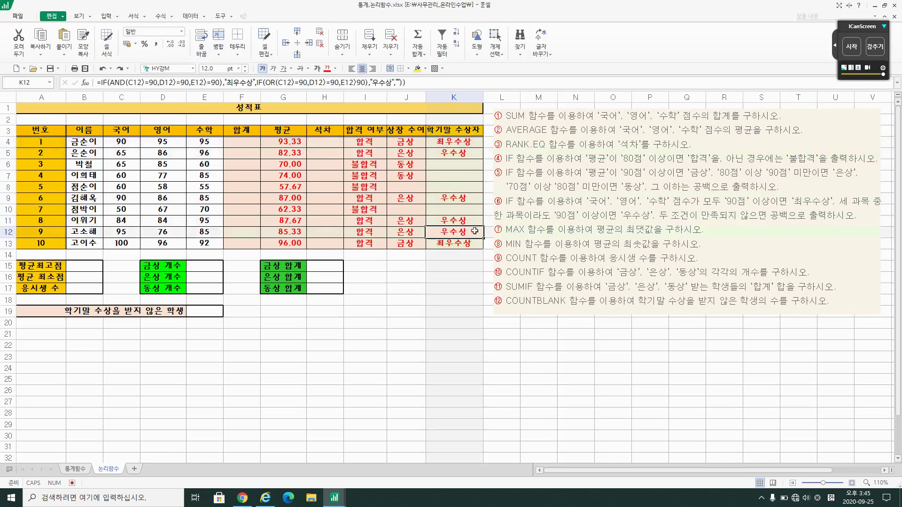
left_click_drag(451, 164, 451, 187)
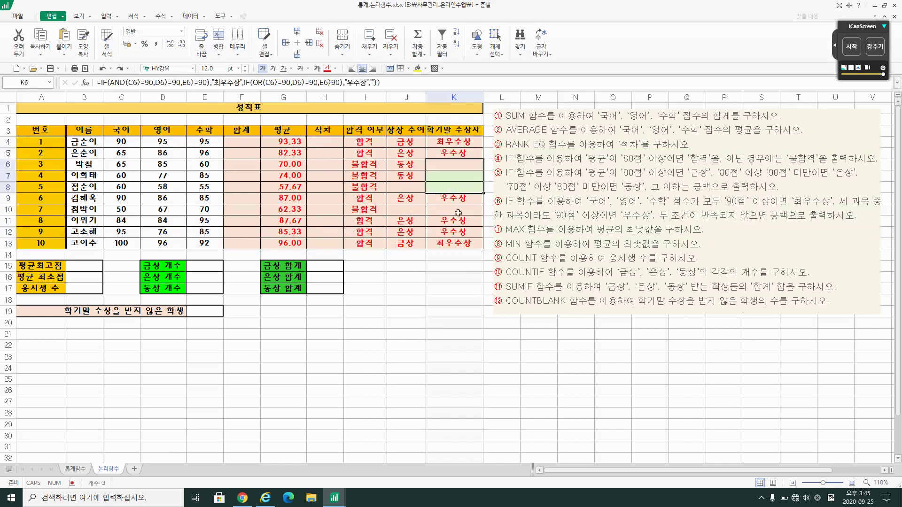
left_click(458, 213)
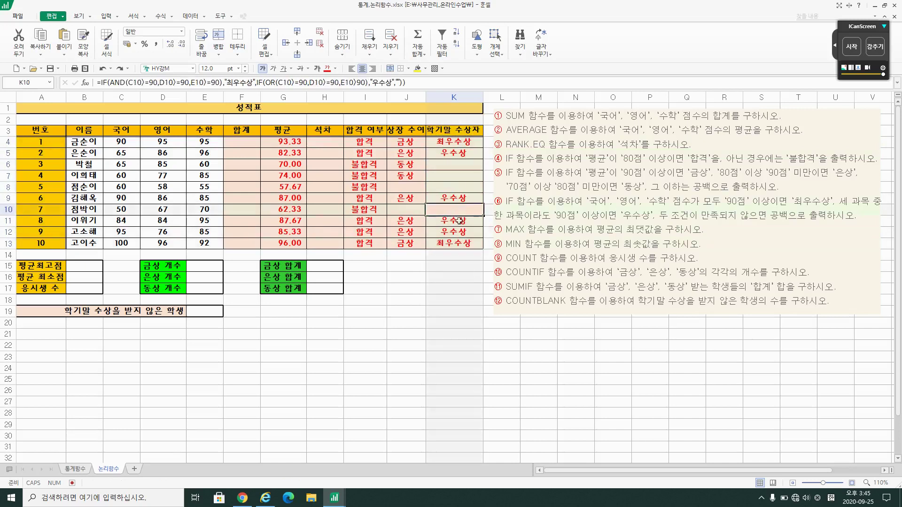
Step: Look over the remaining tasks and the empty result cells B15:B17 for 평균최고점, 평균 최소점 and 응시생 수
left_click(723, 240)
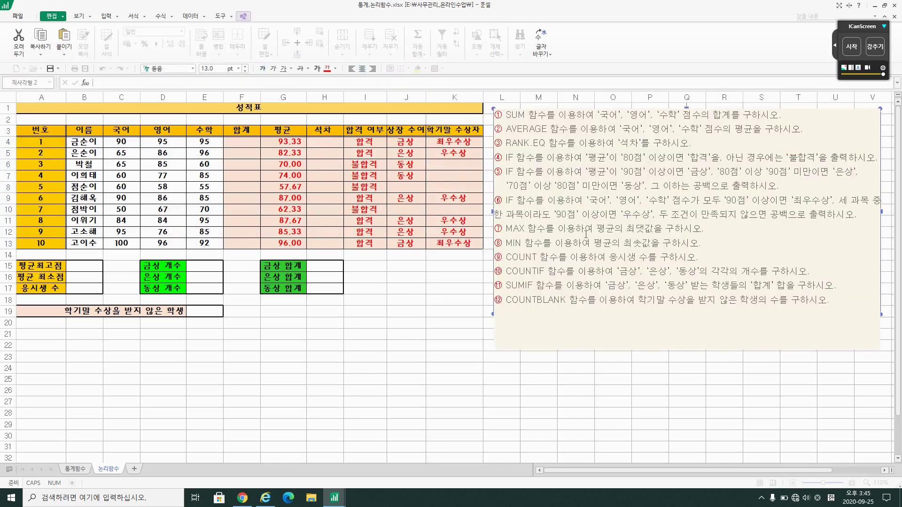
left_click(31, 264)
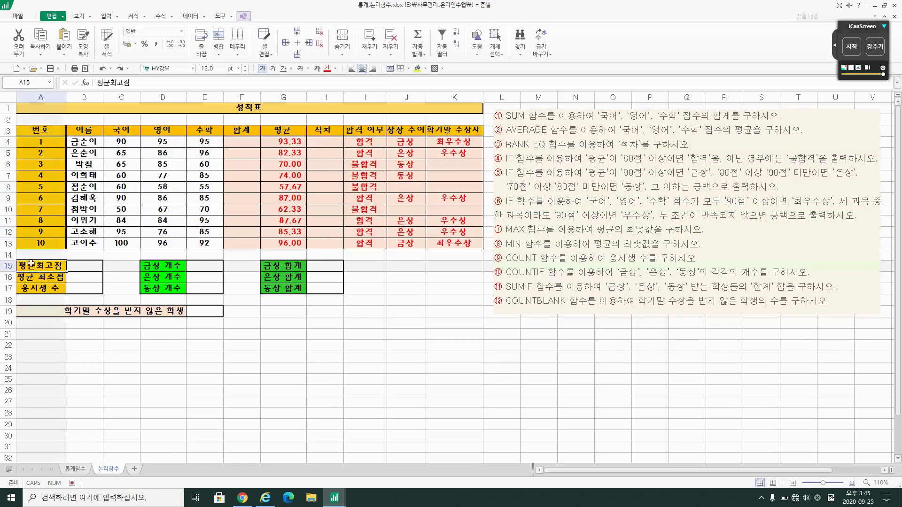
left_click(87, 265)
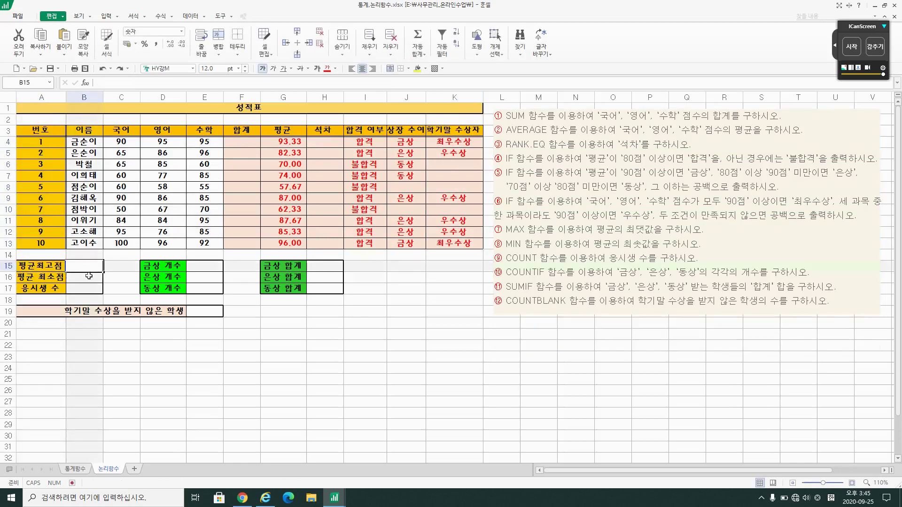
left_click(88, 276)
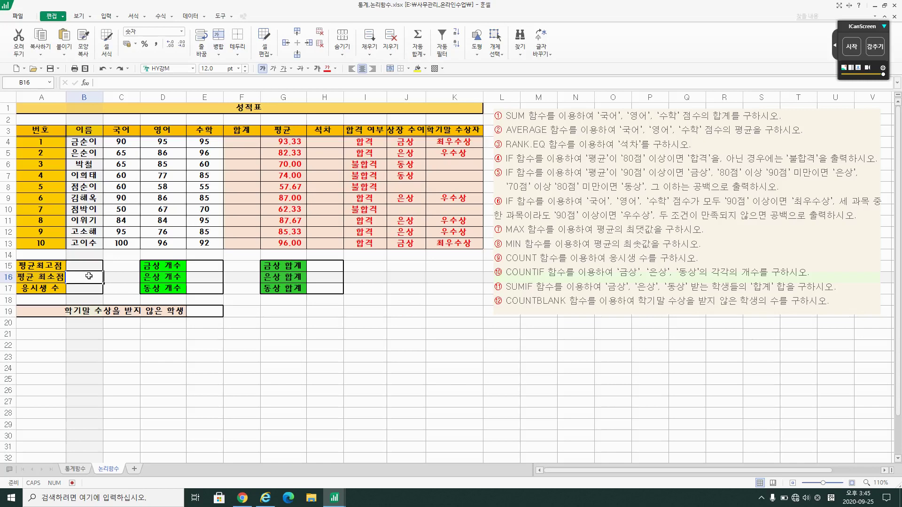
left_click(88, 288)
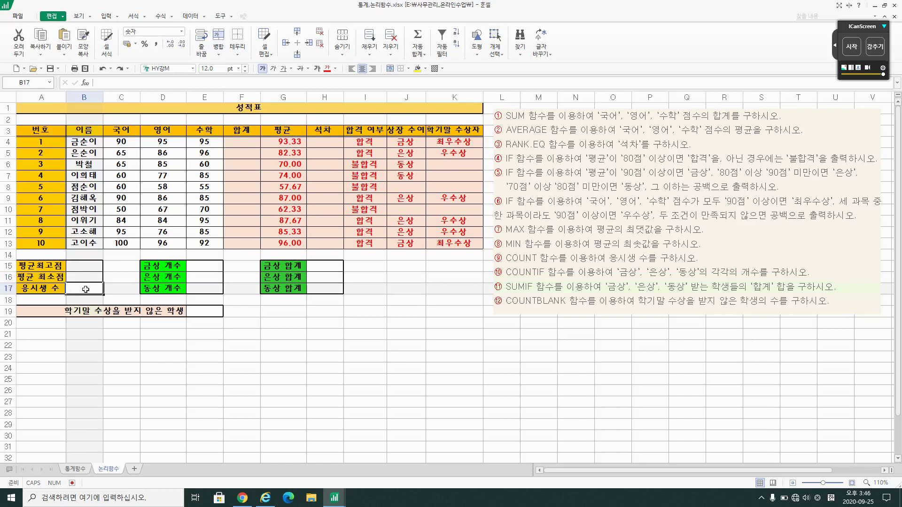
left_click(205, 268)
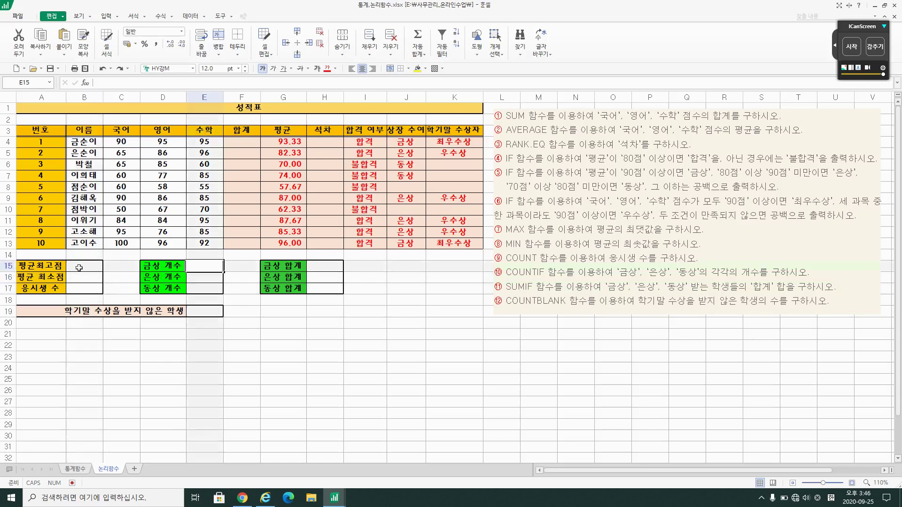
left_click_drag(79, 268, 85, 290)
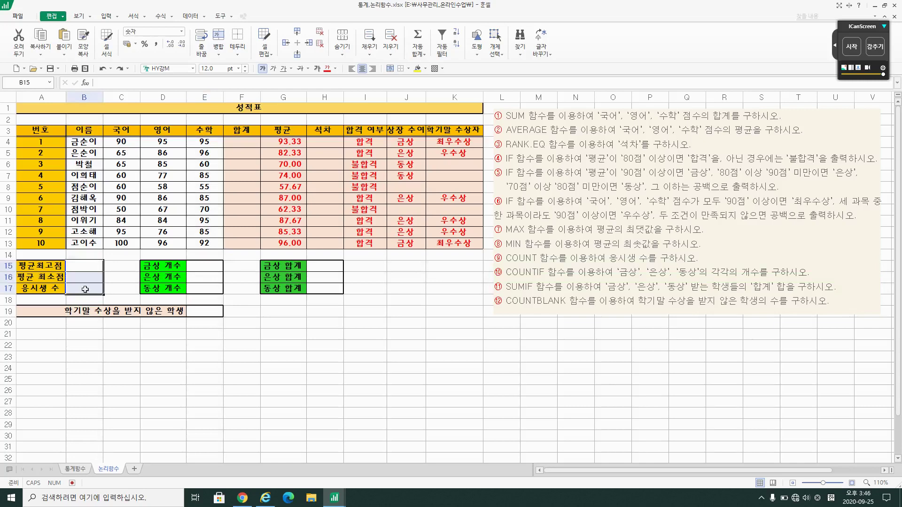
Step: Enter =COUNTIF(J4:J13,"금상") in E15 to count the 금상 awards
left_click(206, 267)
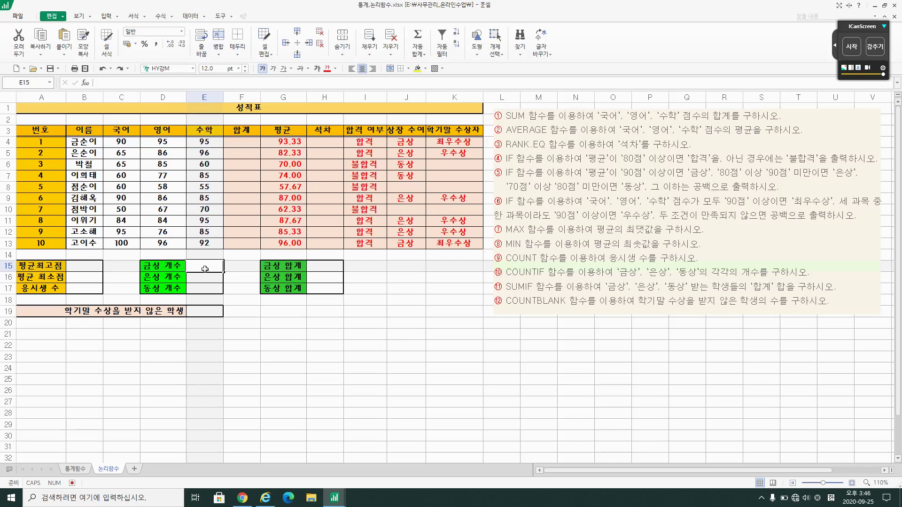
type("=")
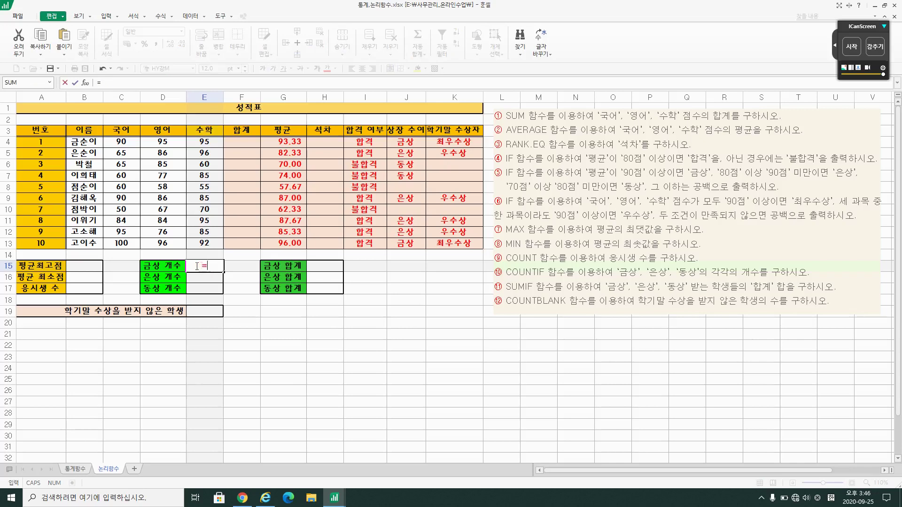
type("COUNTI")
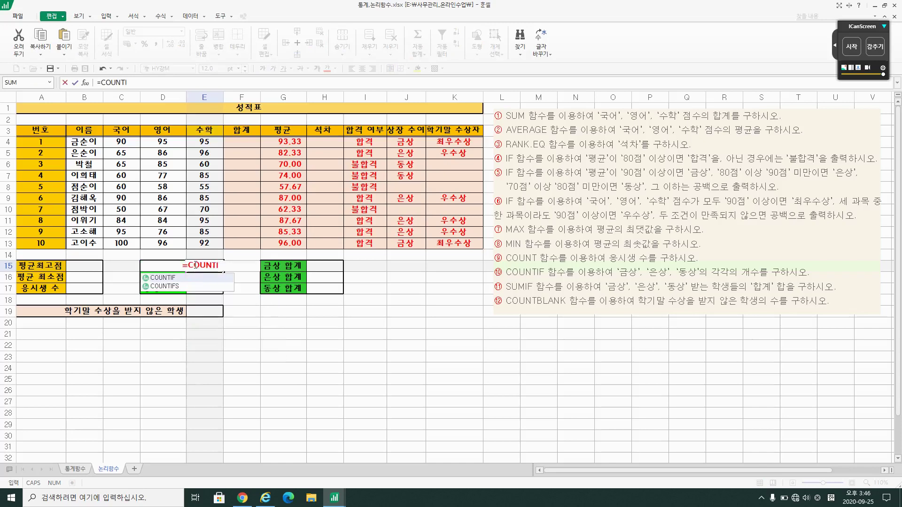
type("F(")
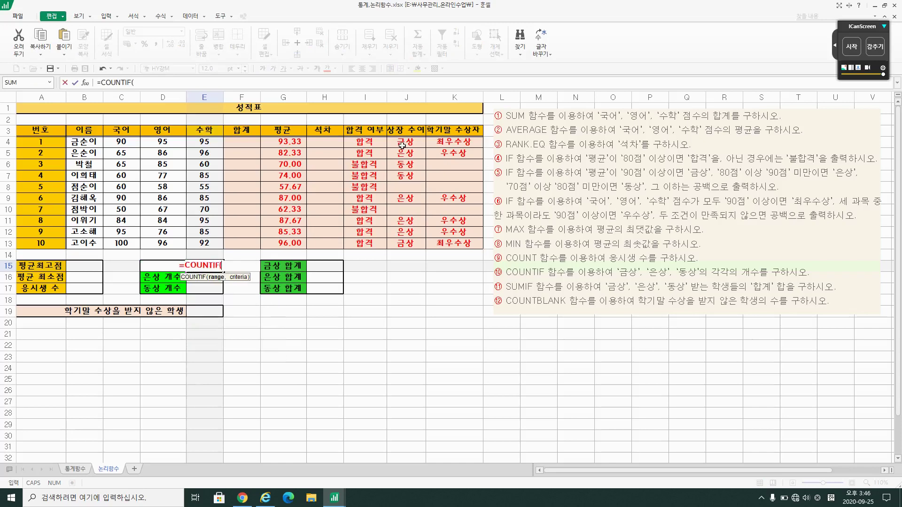
left_click(401, 143)
left_click_drag(402, 143, 407, 243)
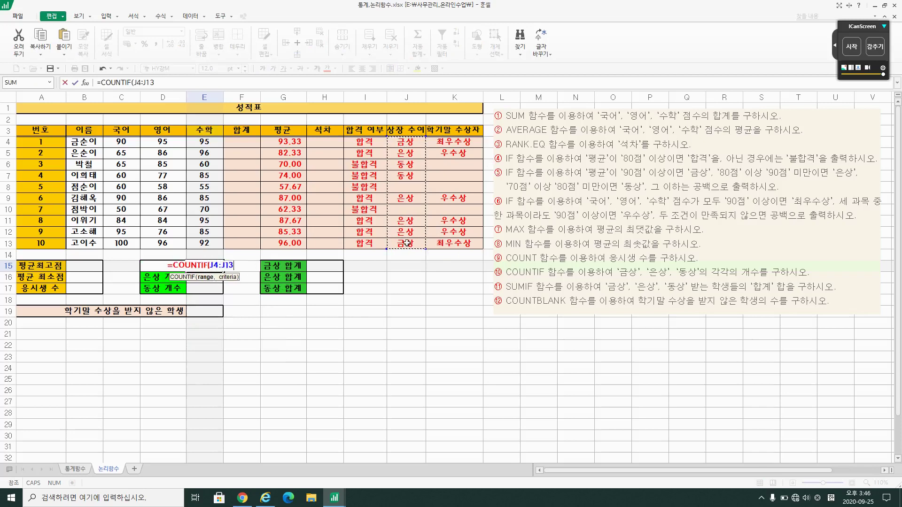
type(",\"RM")
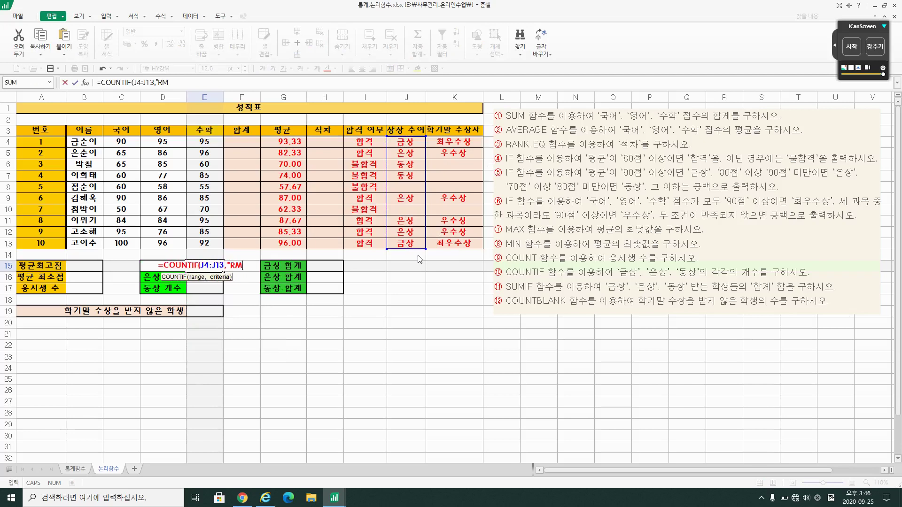
key("BackSpace")
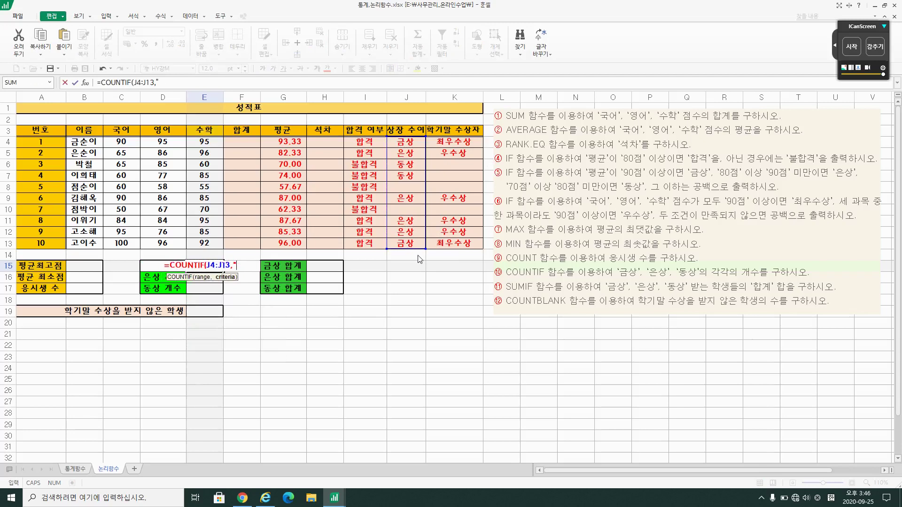
type("금상\")")
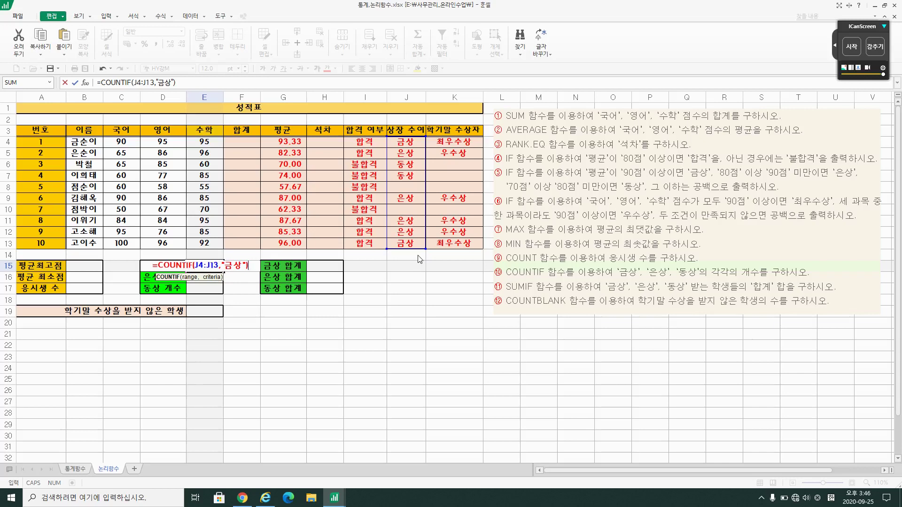
key("Return")
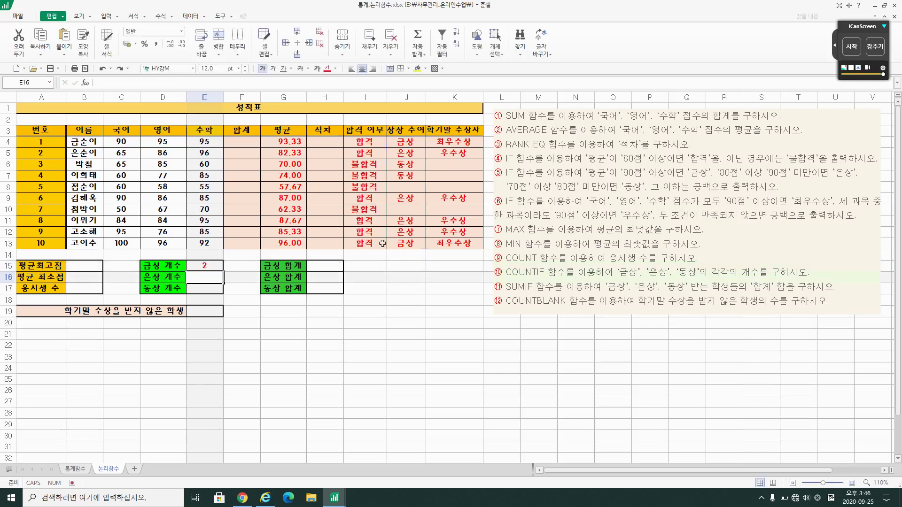
Step: Review the J4:J13 range and the "금상" criterion in the E15 COUNTIF formula
double_click(217, 278)
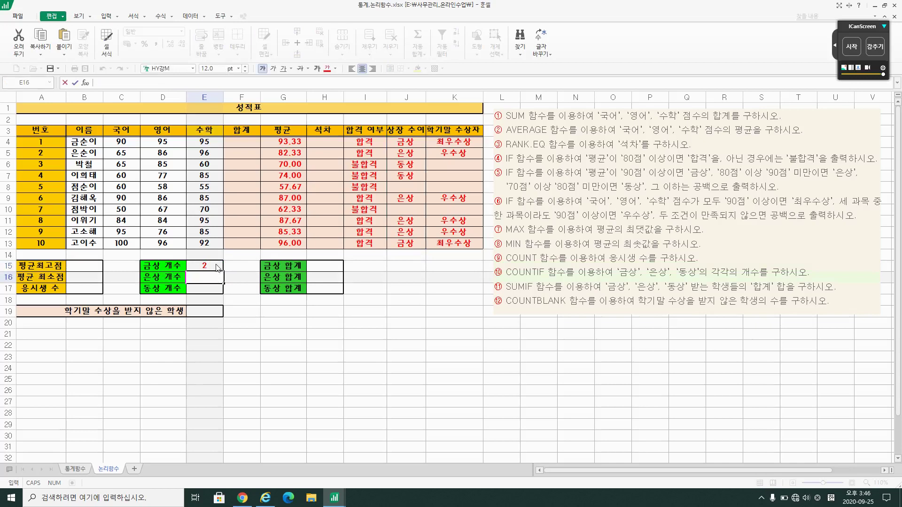
double_click(217, 266)
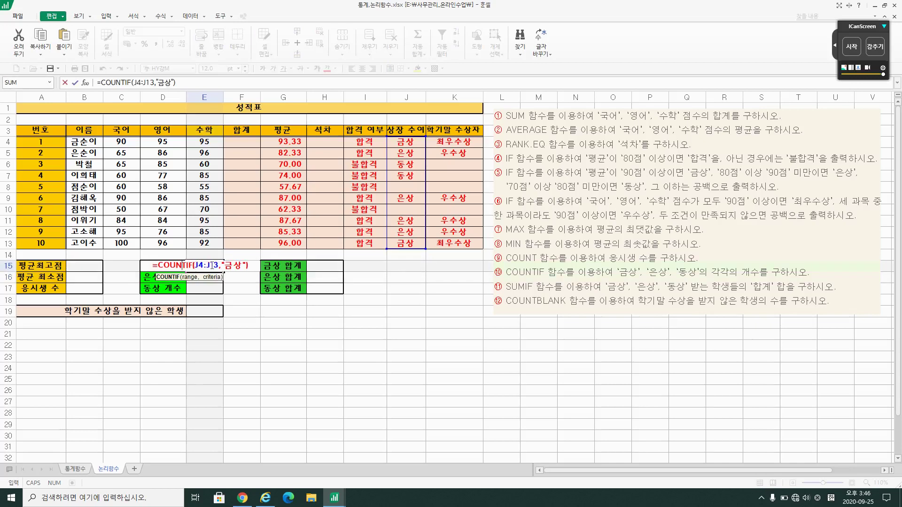
left_click_drag(227, 265, 239, 267)
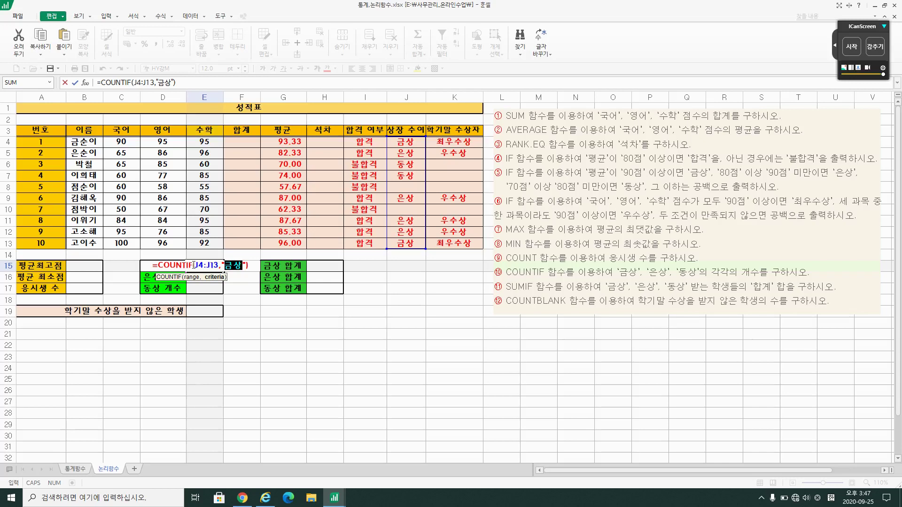
key("Return")
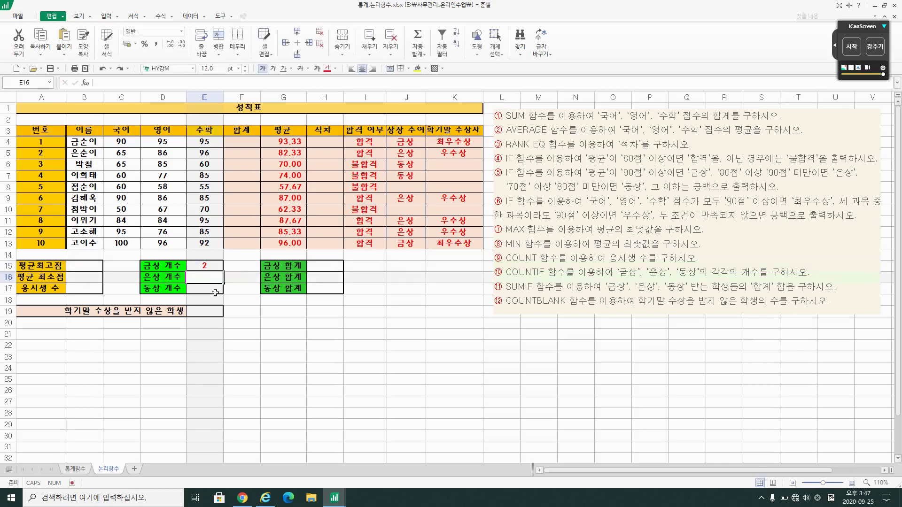
Step: Enter =SUMIF(J4:J13,"금상",F4:F13) in H15 to total the 합계 scores of the 금상 students
left_click(331, 270)
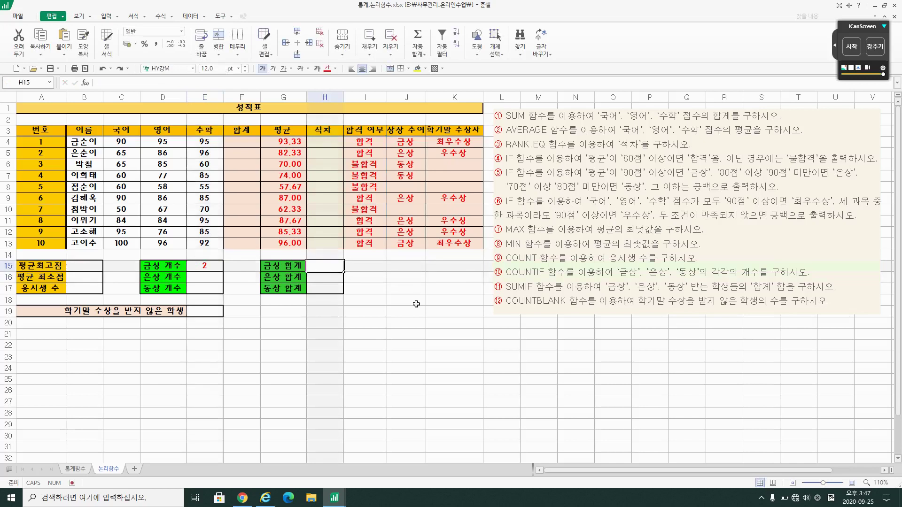
type("=")
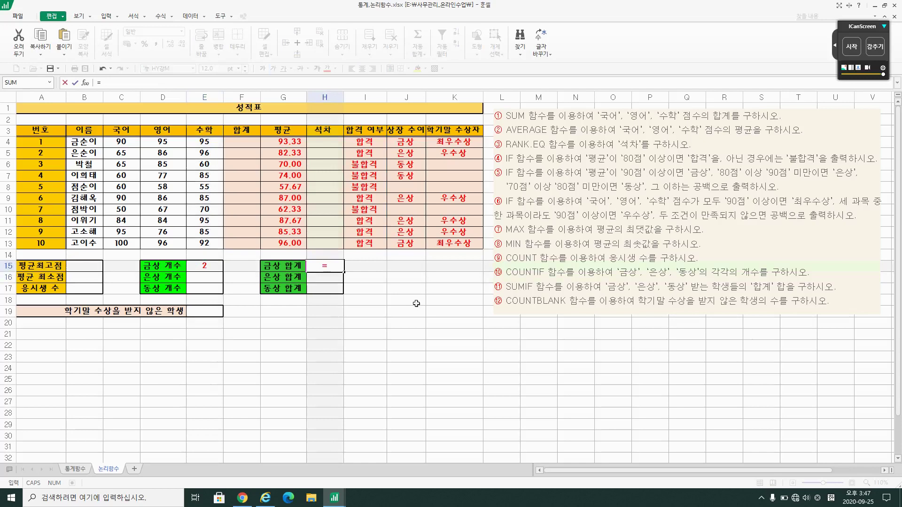
type("ㄴ")
key("BackSpace")
type("SUMIF(")
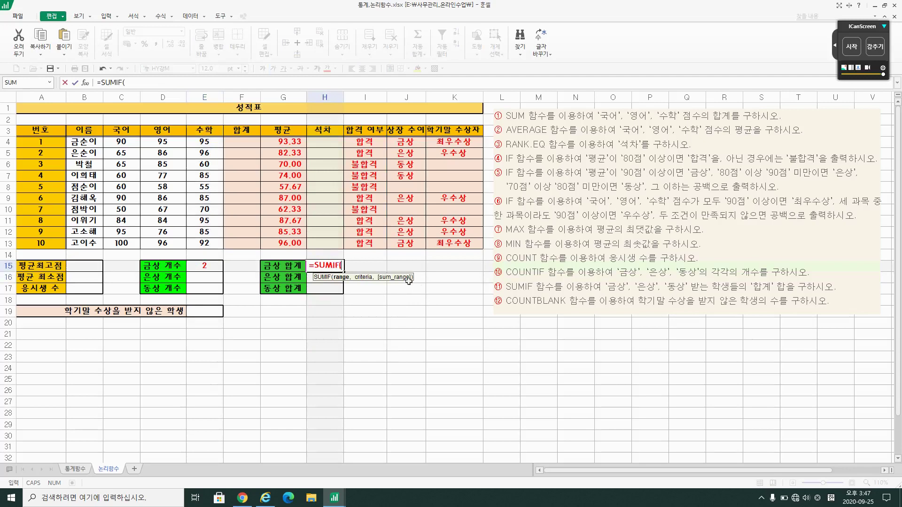
left_click_drag(405, 141, 409, 244)
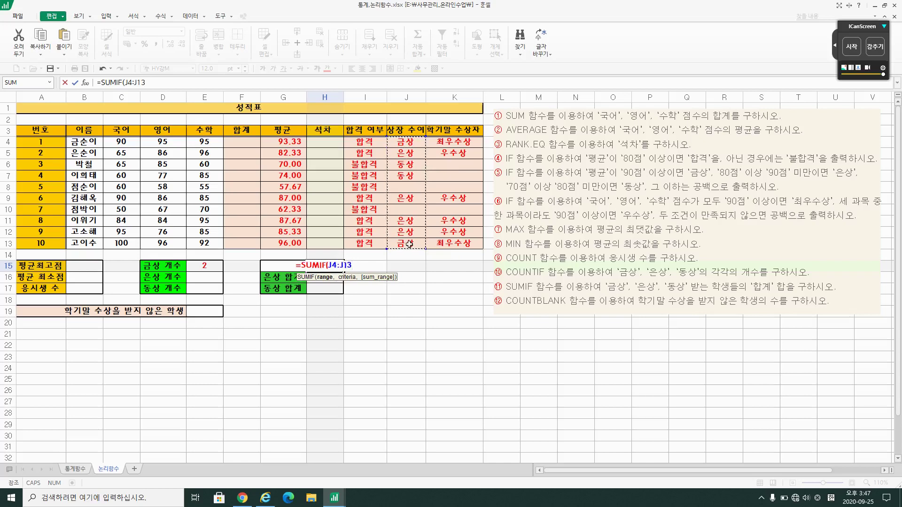
type(",")
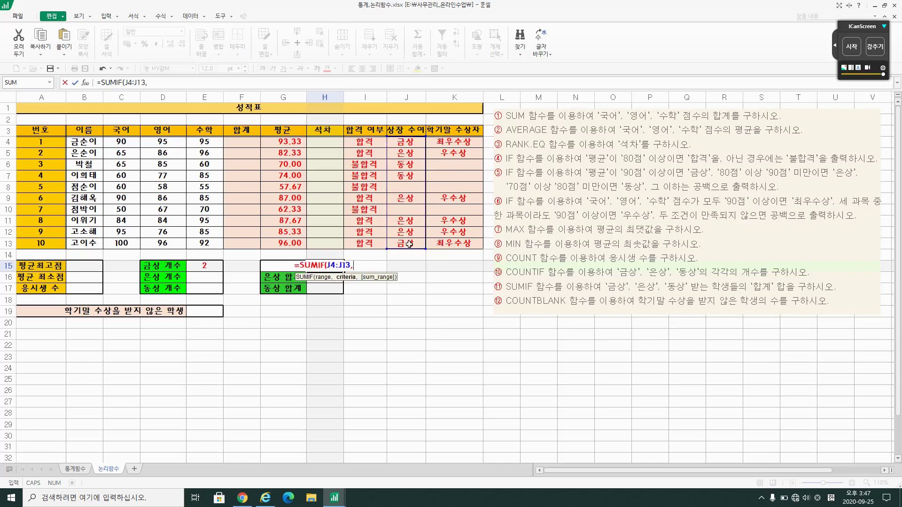
type("\"ㄱ")
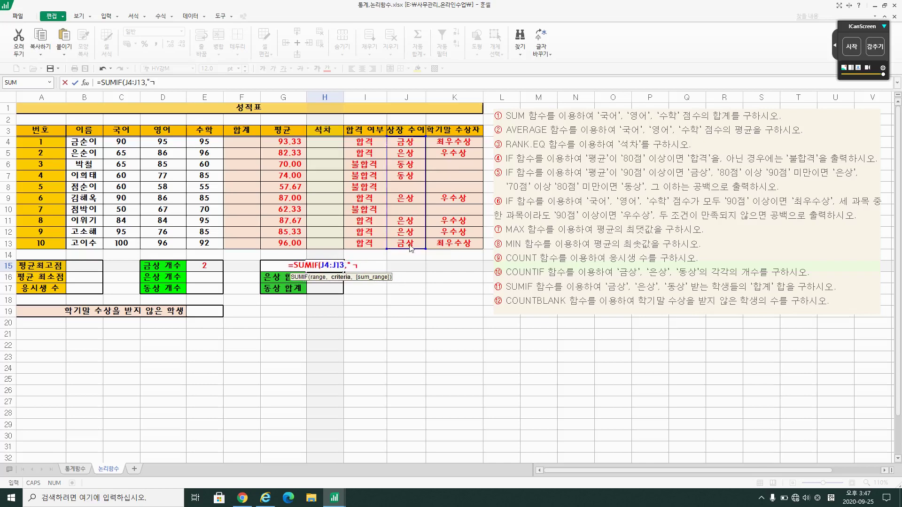
key("BackSpace")
type("금상\"")
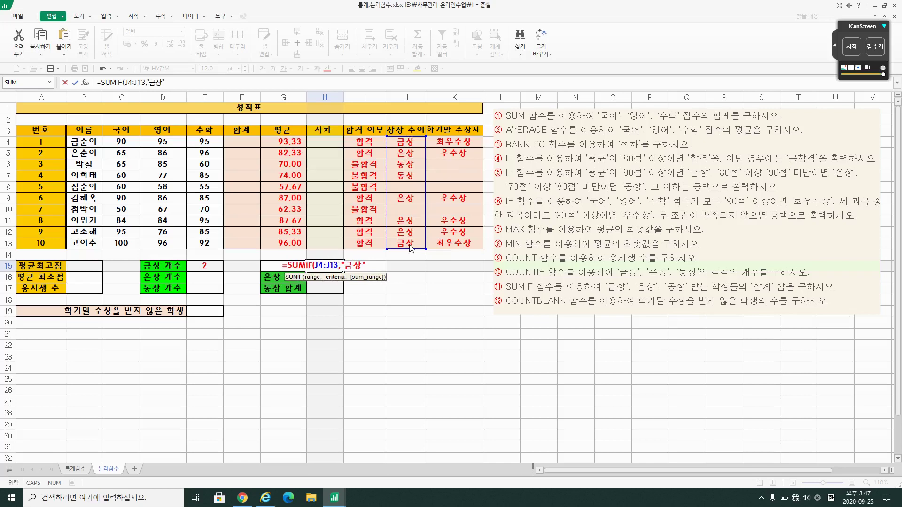
type(",")
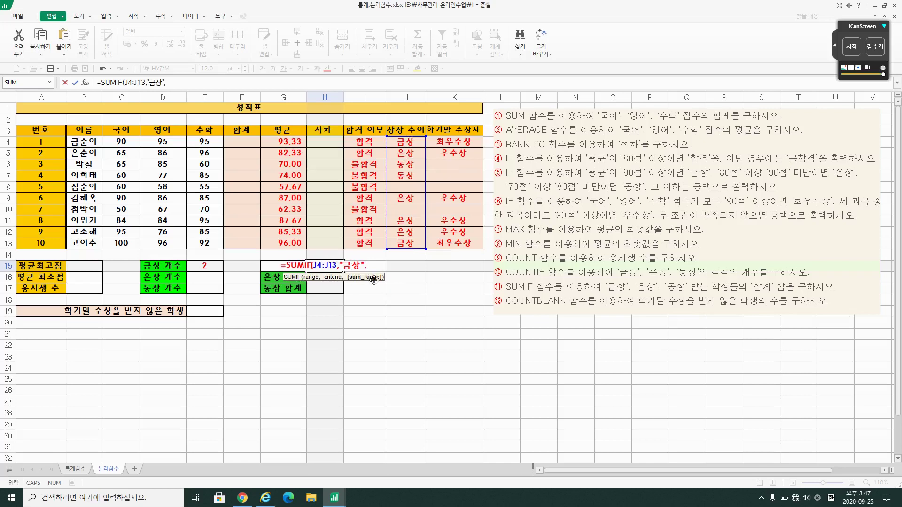
left_click_drag(240, 141, 239, 242)
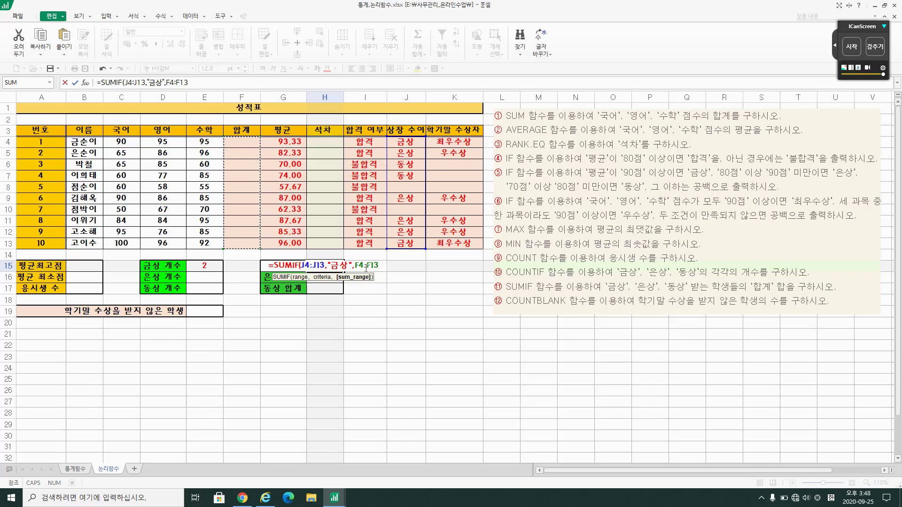
key("Return")
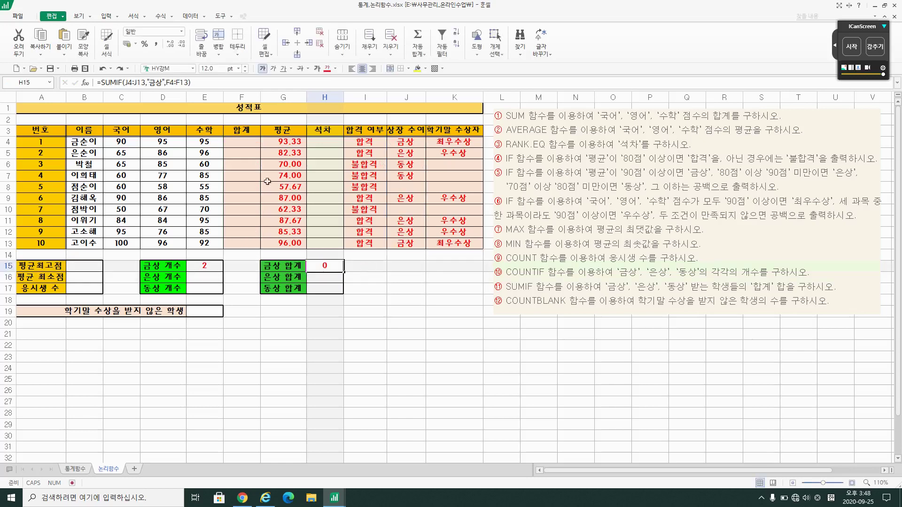
Step: Enter =SUM(C4:E4) in F4 and fill it down the 합계 column to F13
left_click(234, 139)
type("=")
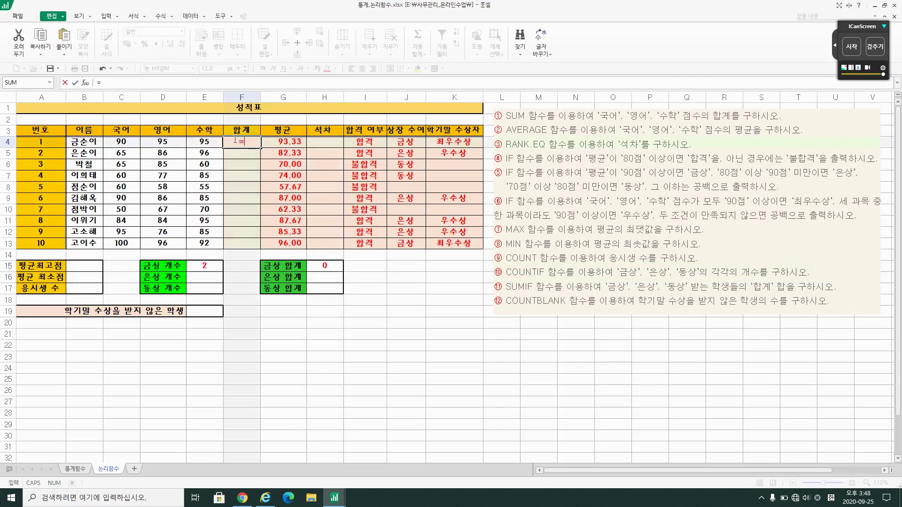
type("SUM(")
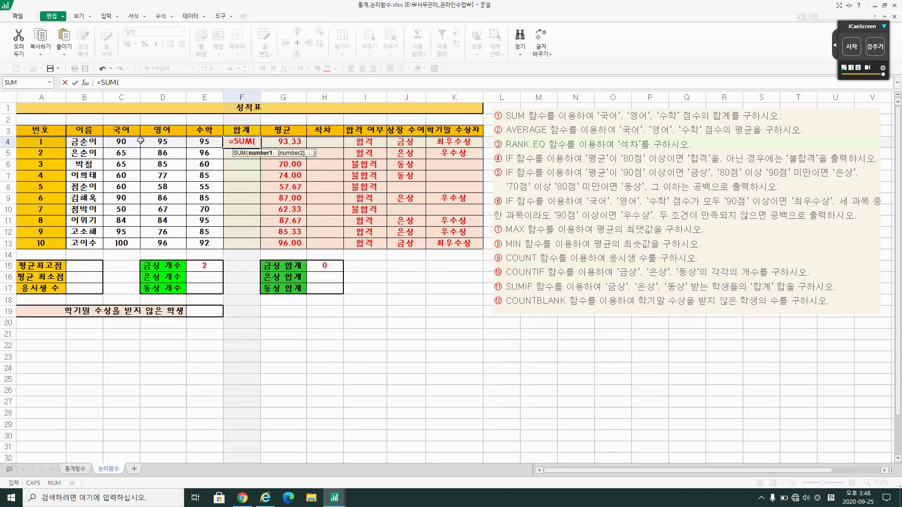
left_click_drag(121, 142, 196, 144)
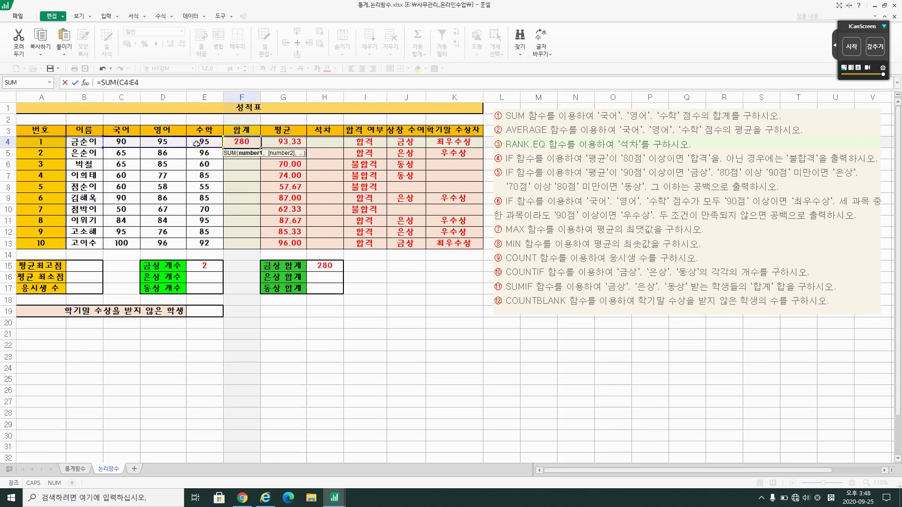
key("Return")
left_click(249, 145)
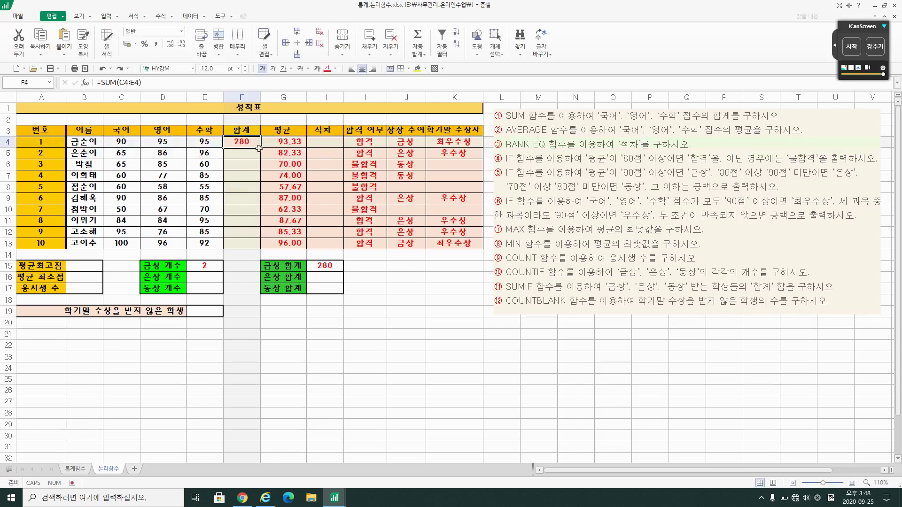
left_click_drag(263, 148, 260, 245)
Step: Check the 금상 합계 result in H15 and its SUMIF arguments against the wording of task ⑪
left_click(327, 267)
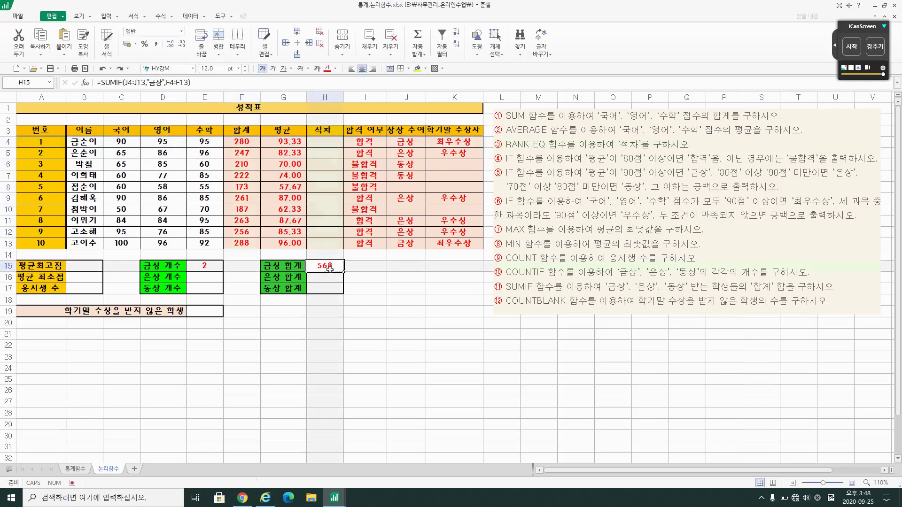
left_click(727, 286)
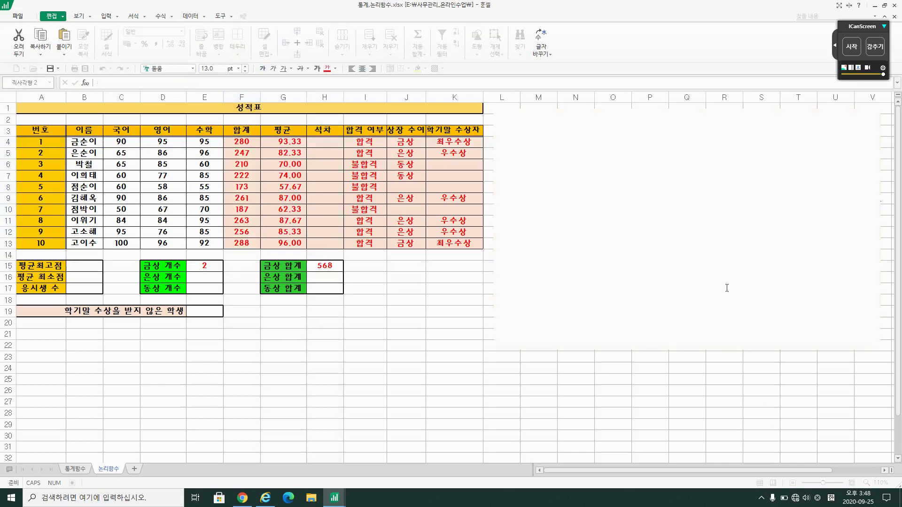
left_click_drag(753, 286, 799, 287)
left_click(799, 287)
left_click(336, 279)
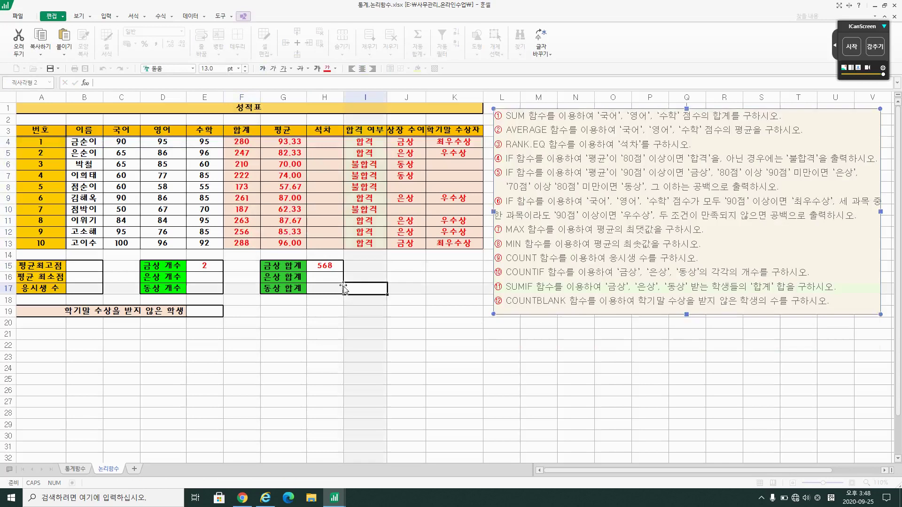
double_click(335, 265)
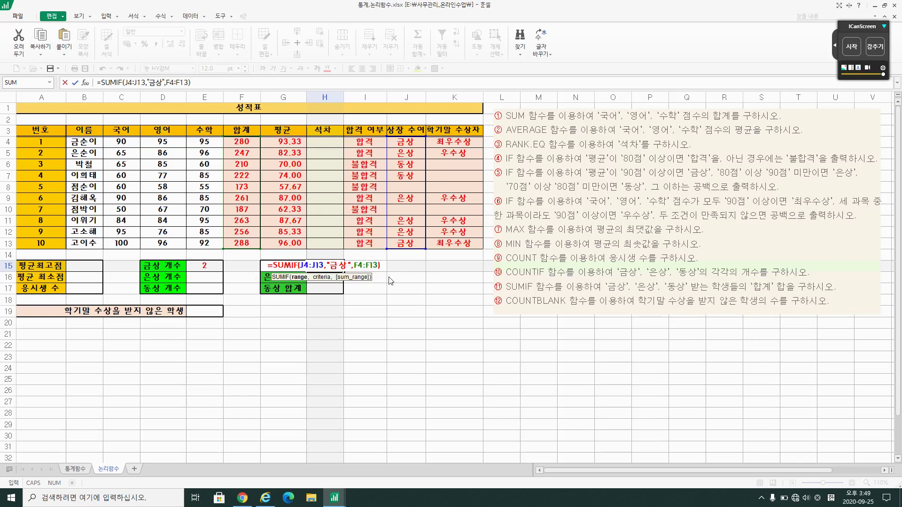
key("Return")
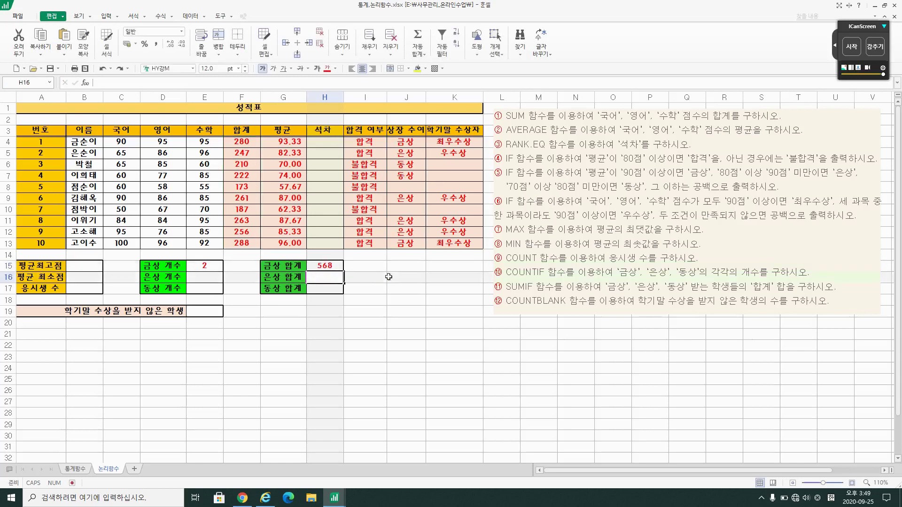
Step: Review the SUMIF formula in H15 and the 은상 합계 and 동상 합계 cells H16:H17
left_click(322, 290)
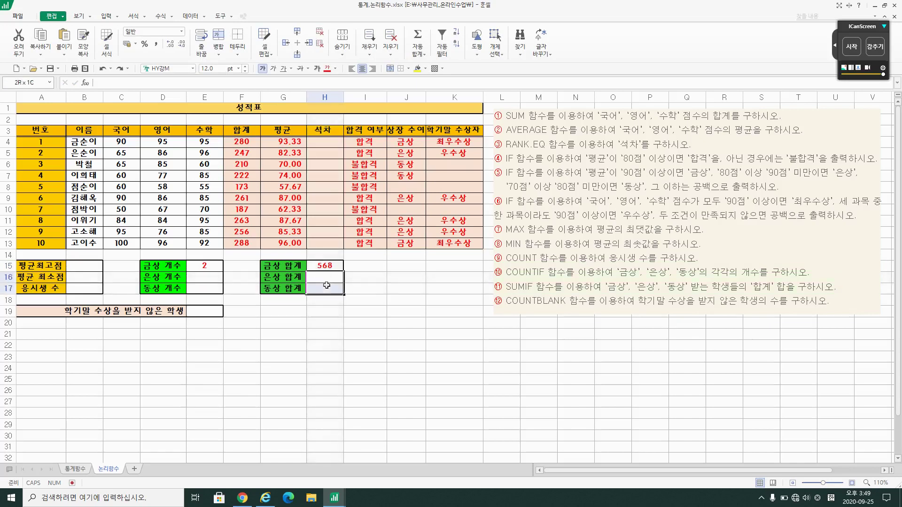
left_click(347, 315)
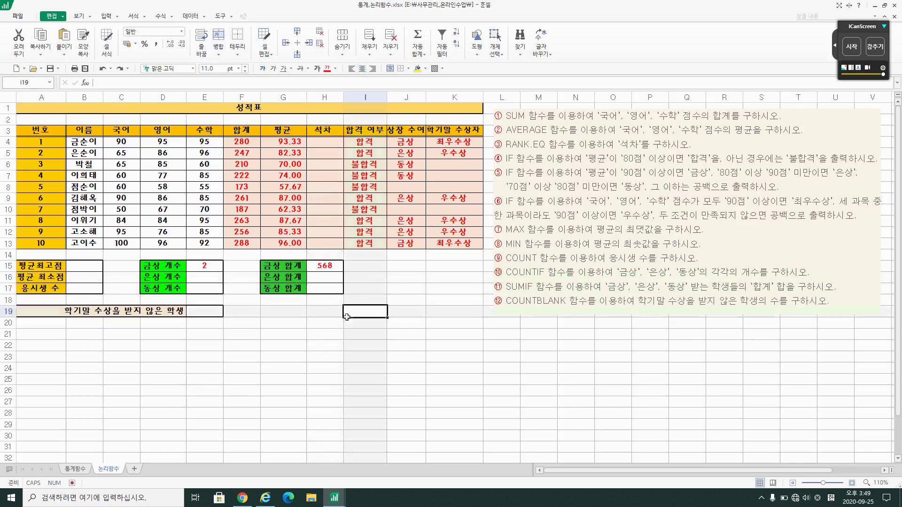
double_click(323, 266)
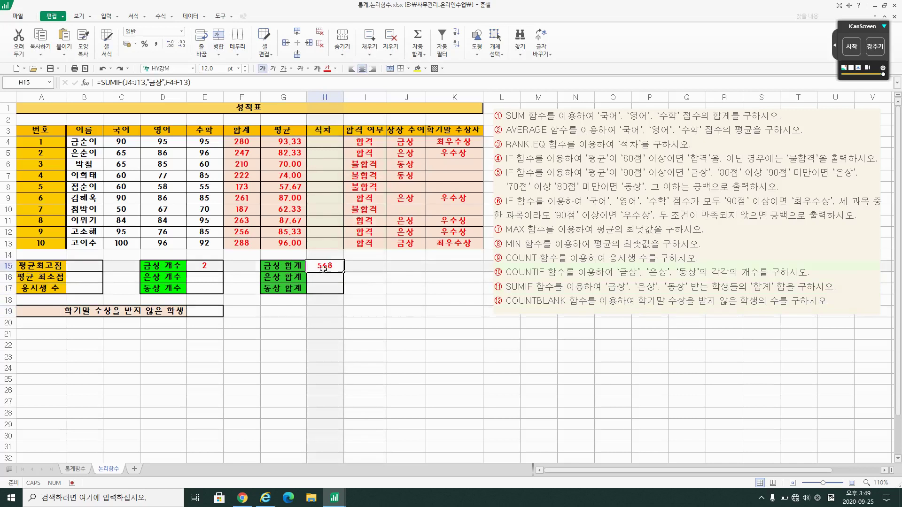
left_click(391, 291)
left_click(361, 337)
left_click(277, 337)
Step: Enter =COUNTBLANK(K4:K13) in E19 to count the students who received no 학기말 award
left_click(205, 312)
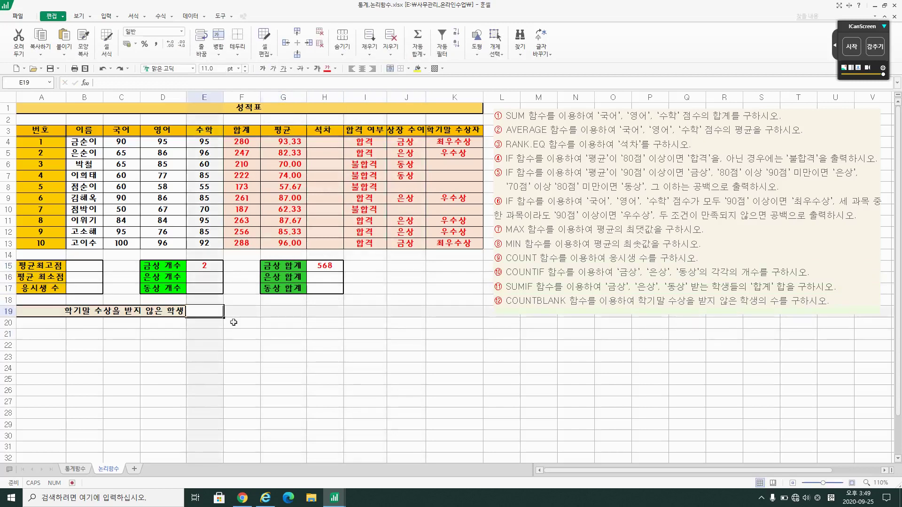
double_click(80, 310)
left_click_drag(64, 310, 90, 311)
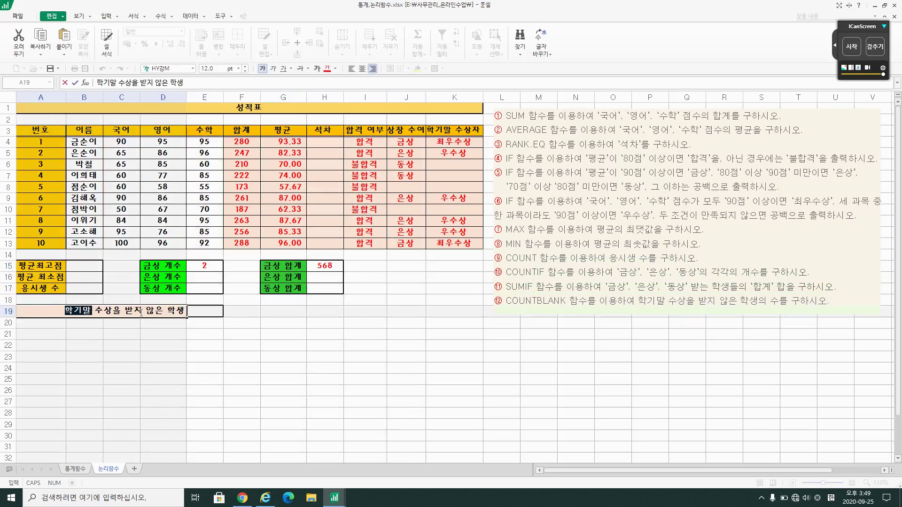
double_click(159, 311)
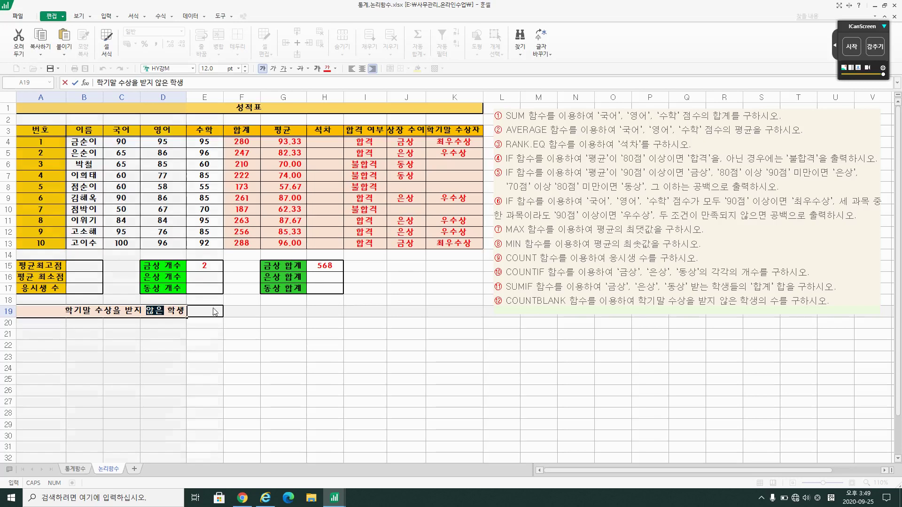
left_click(213, 311)
type("=COUNT")
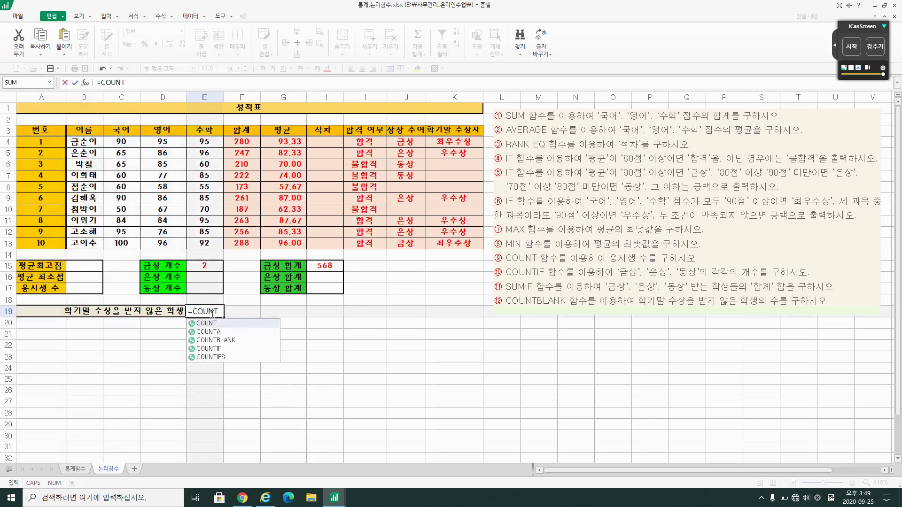
type("B")
double_click(219, 324)
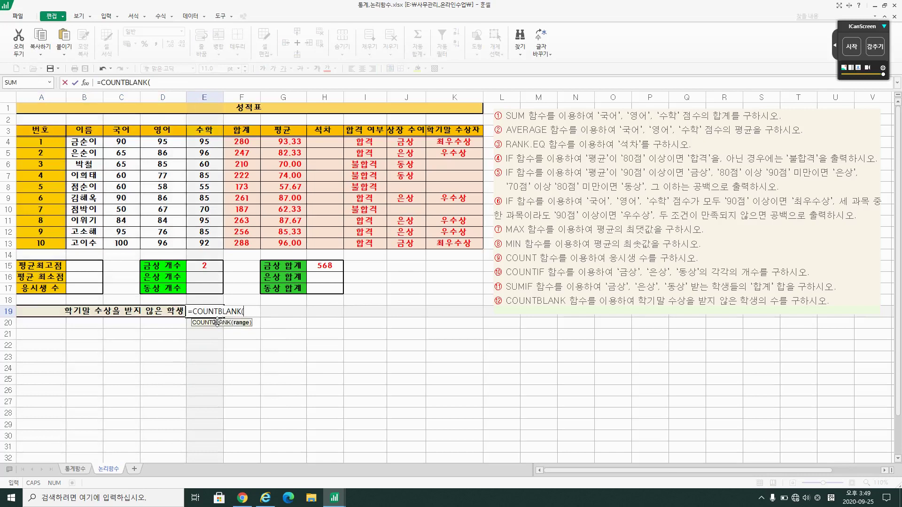
left_click_drag(453, 140, 455, 238)
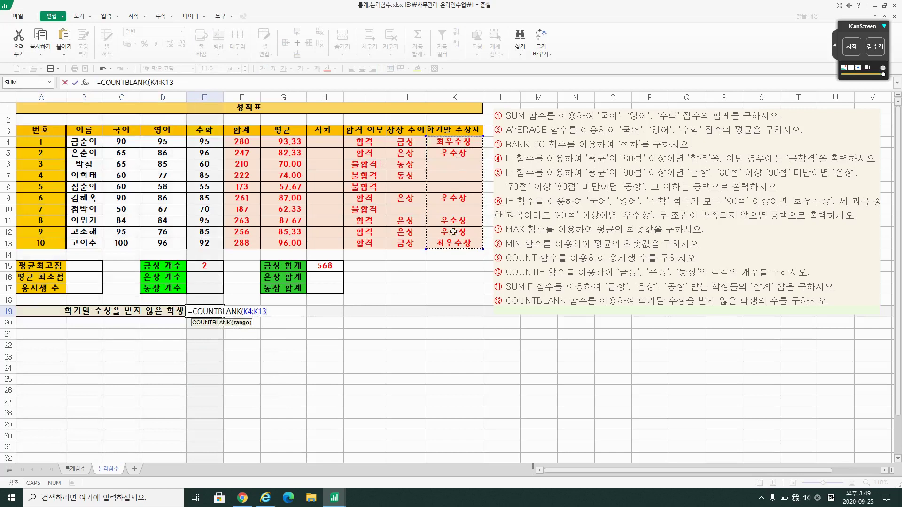
key("Return")
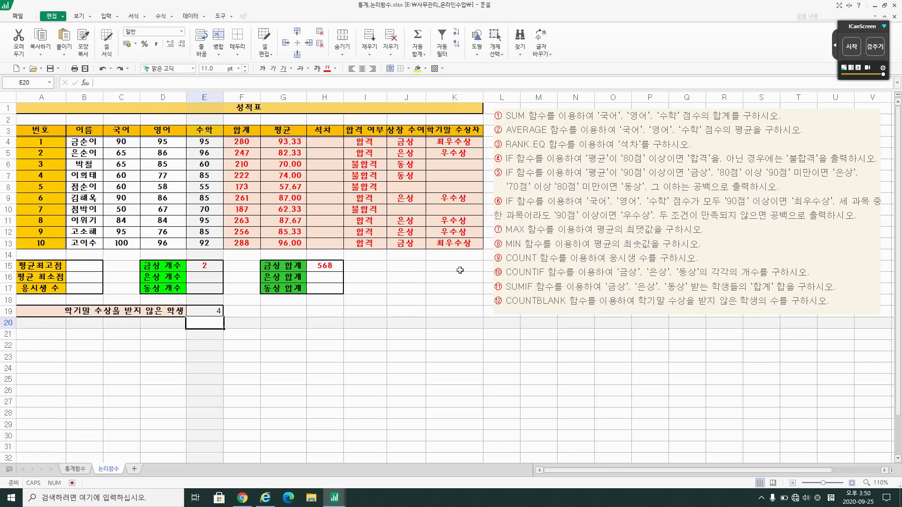
left_click(517, 356)
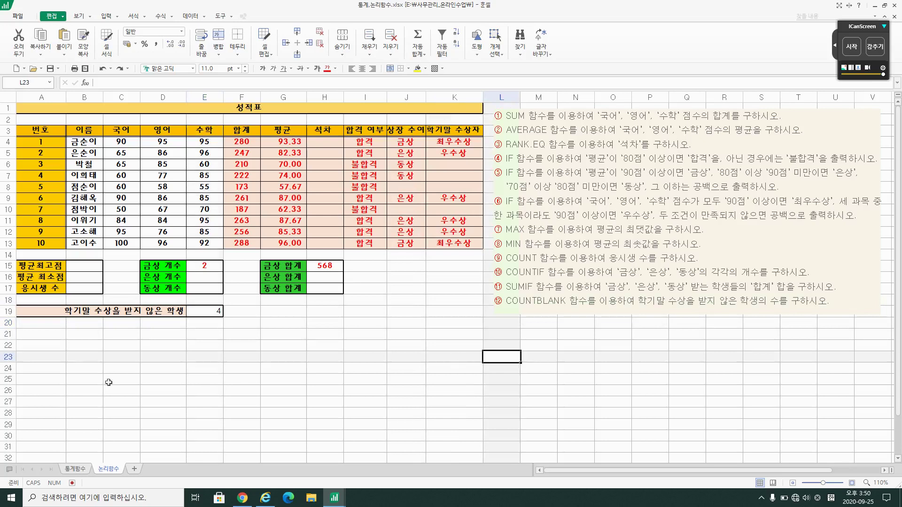
Step: On the 통계함수 sheet, fill the MEDIAN formula in D19 across the 과목 중간 값 row to F19
left_click(75, 469)
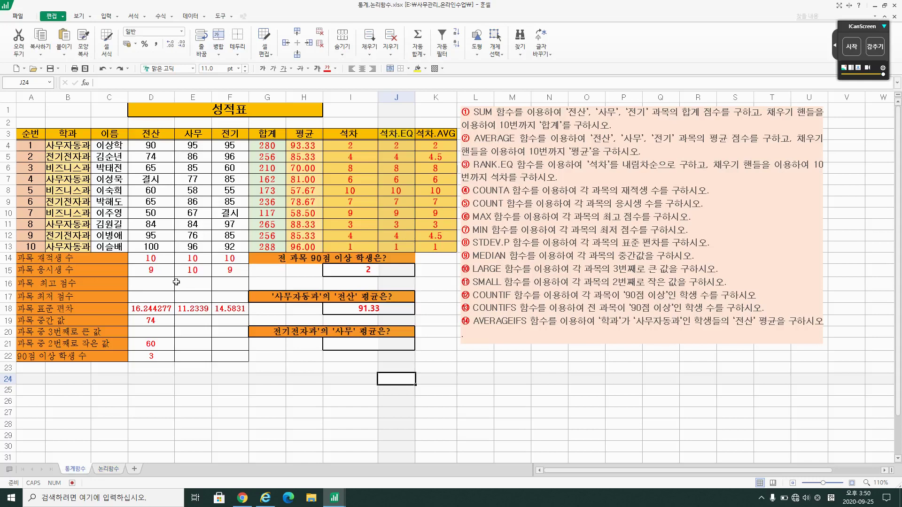
left_click_drag(160, 283, 223, 294)
left_click_drag(162, 333, 224, 321)
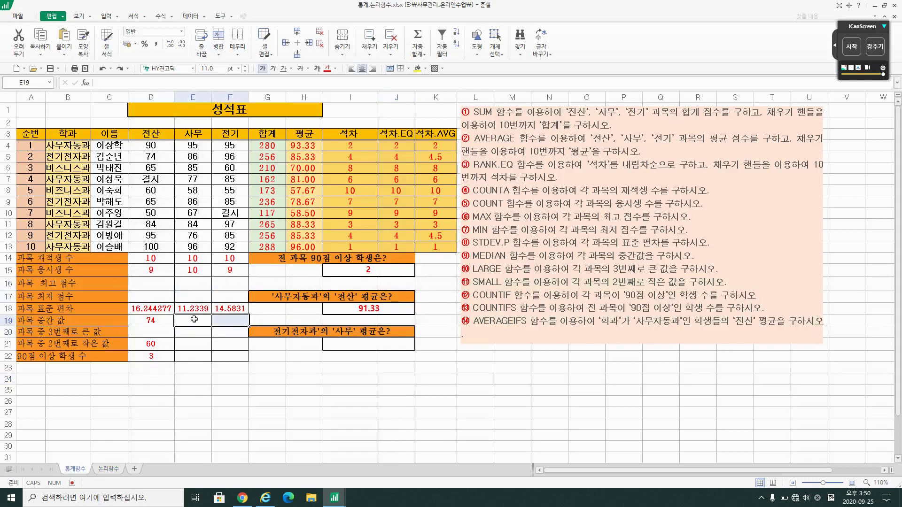
left_click(147, 321)
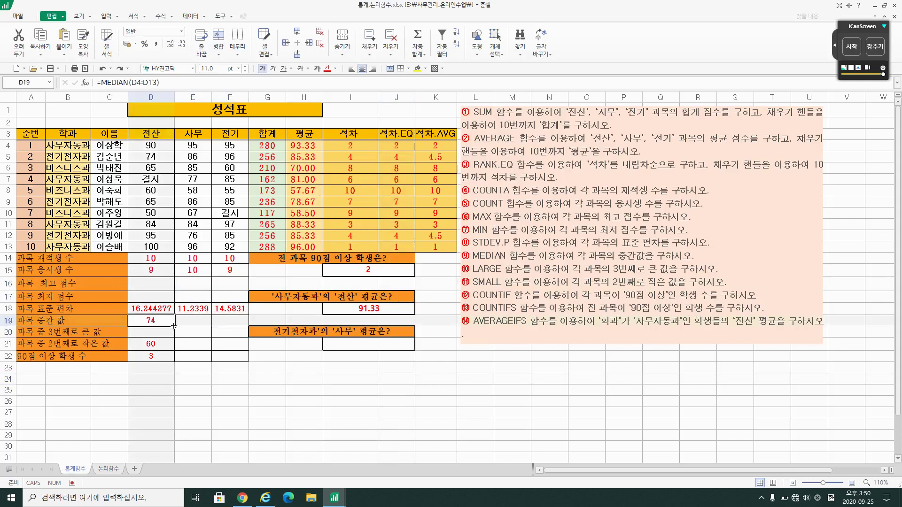
left_click_drag(173, 323, 237, 325)
left_click(237, 353)
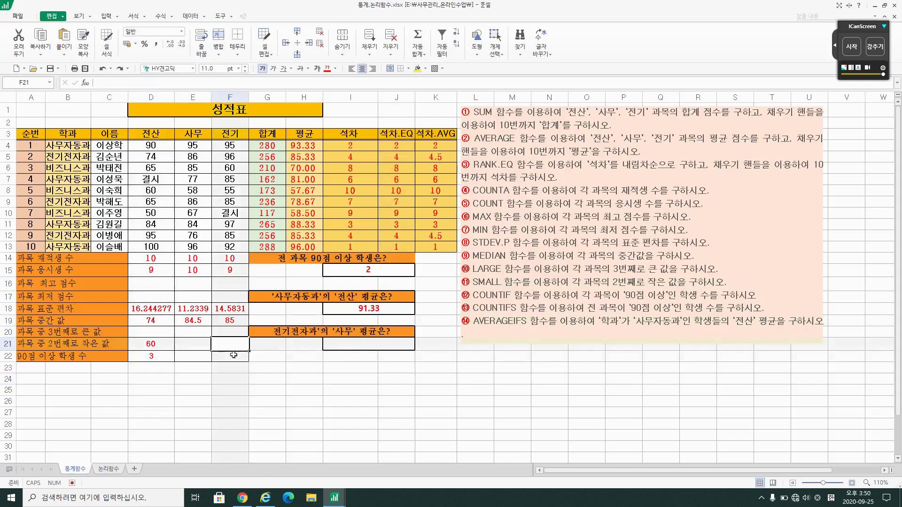
Step: Look over the '전기전자과'의 '사무' 평균 question and its answer cell, and return to the 논리함수 sheet
left_click(362, 344)
left_click_drag(327, 331, 327, 341)
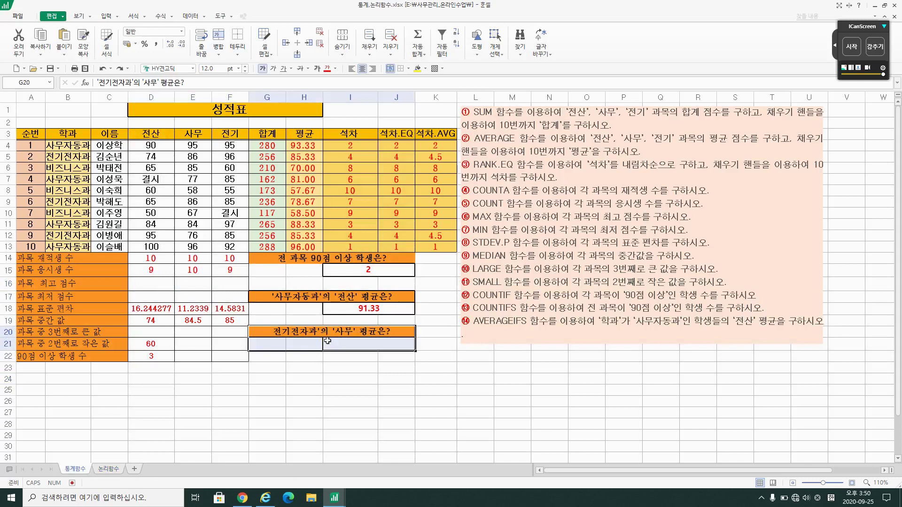
left_click(116, 469)
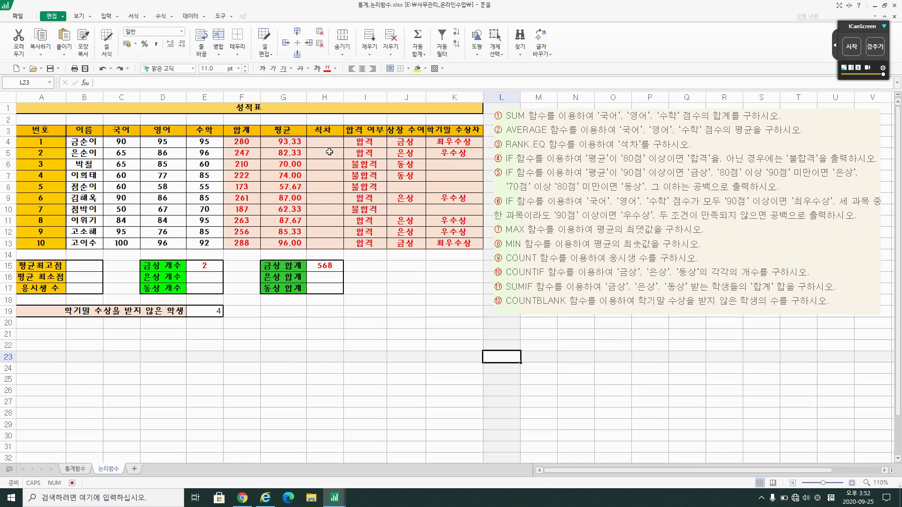
left_click(851, 47)
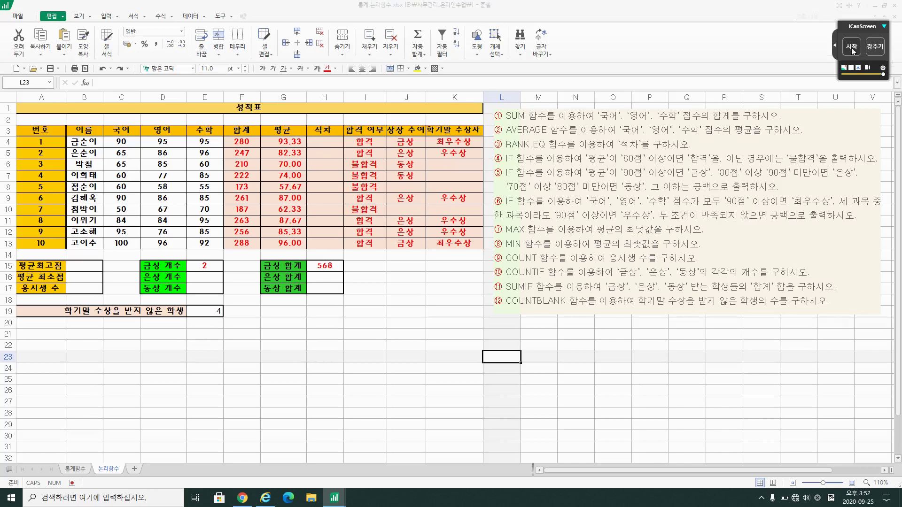